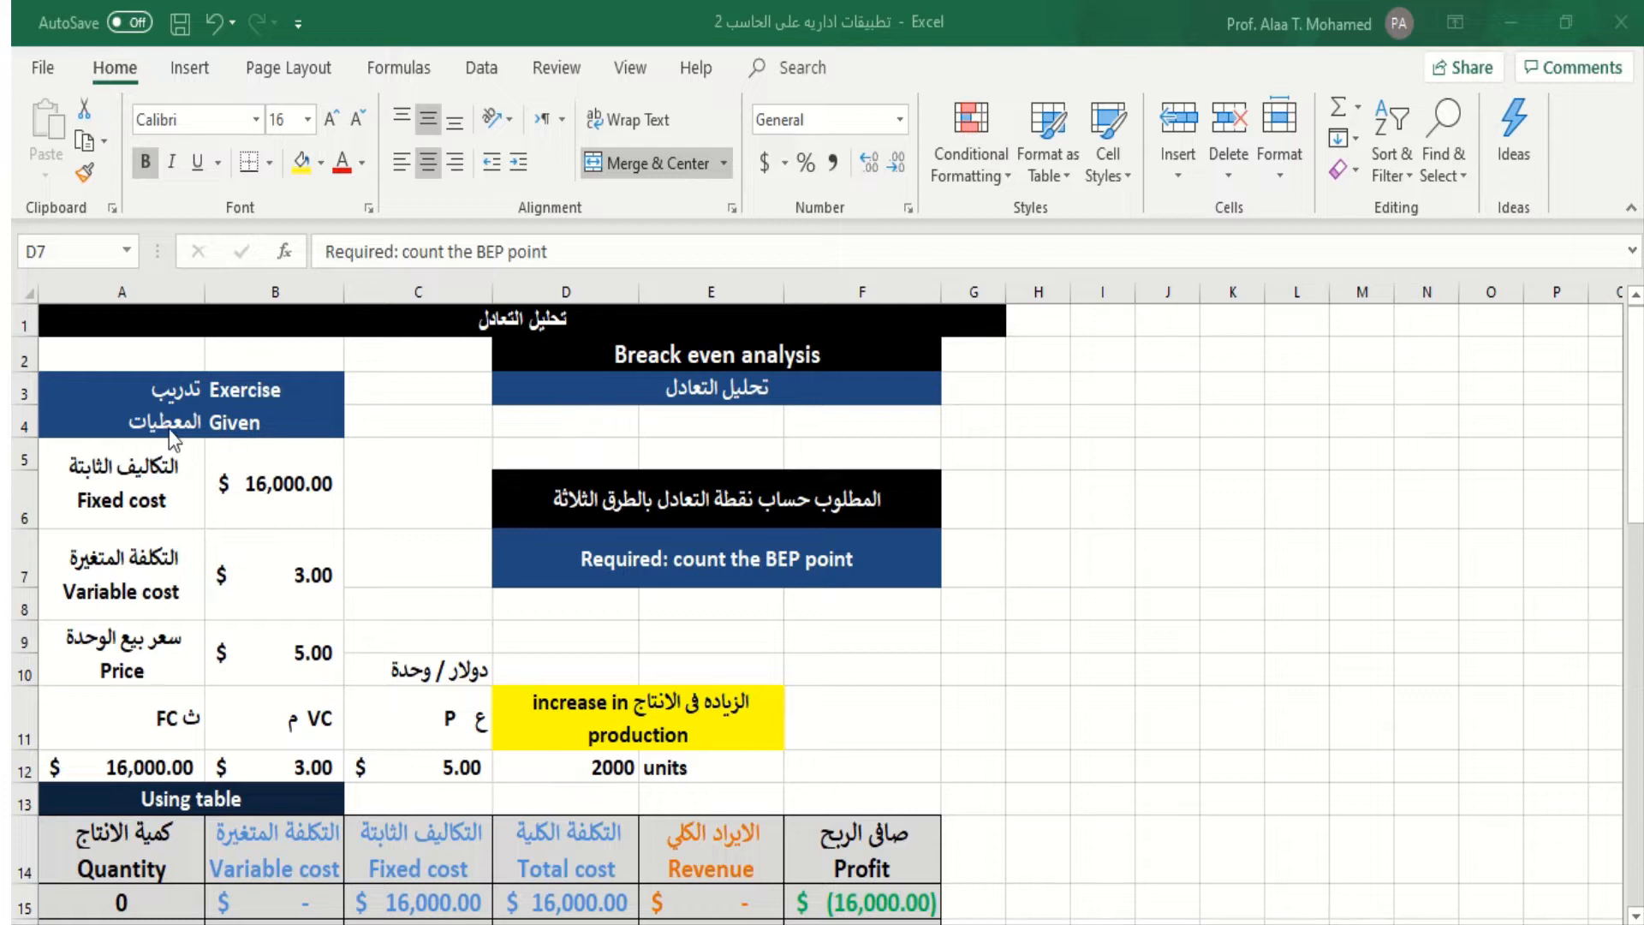
- Review the given fixed cost, variable cost and unit price, each label together with its value cell
left_click(125, 491)
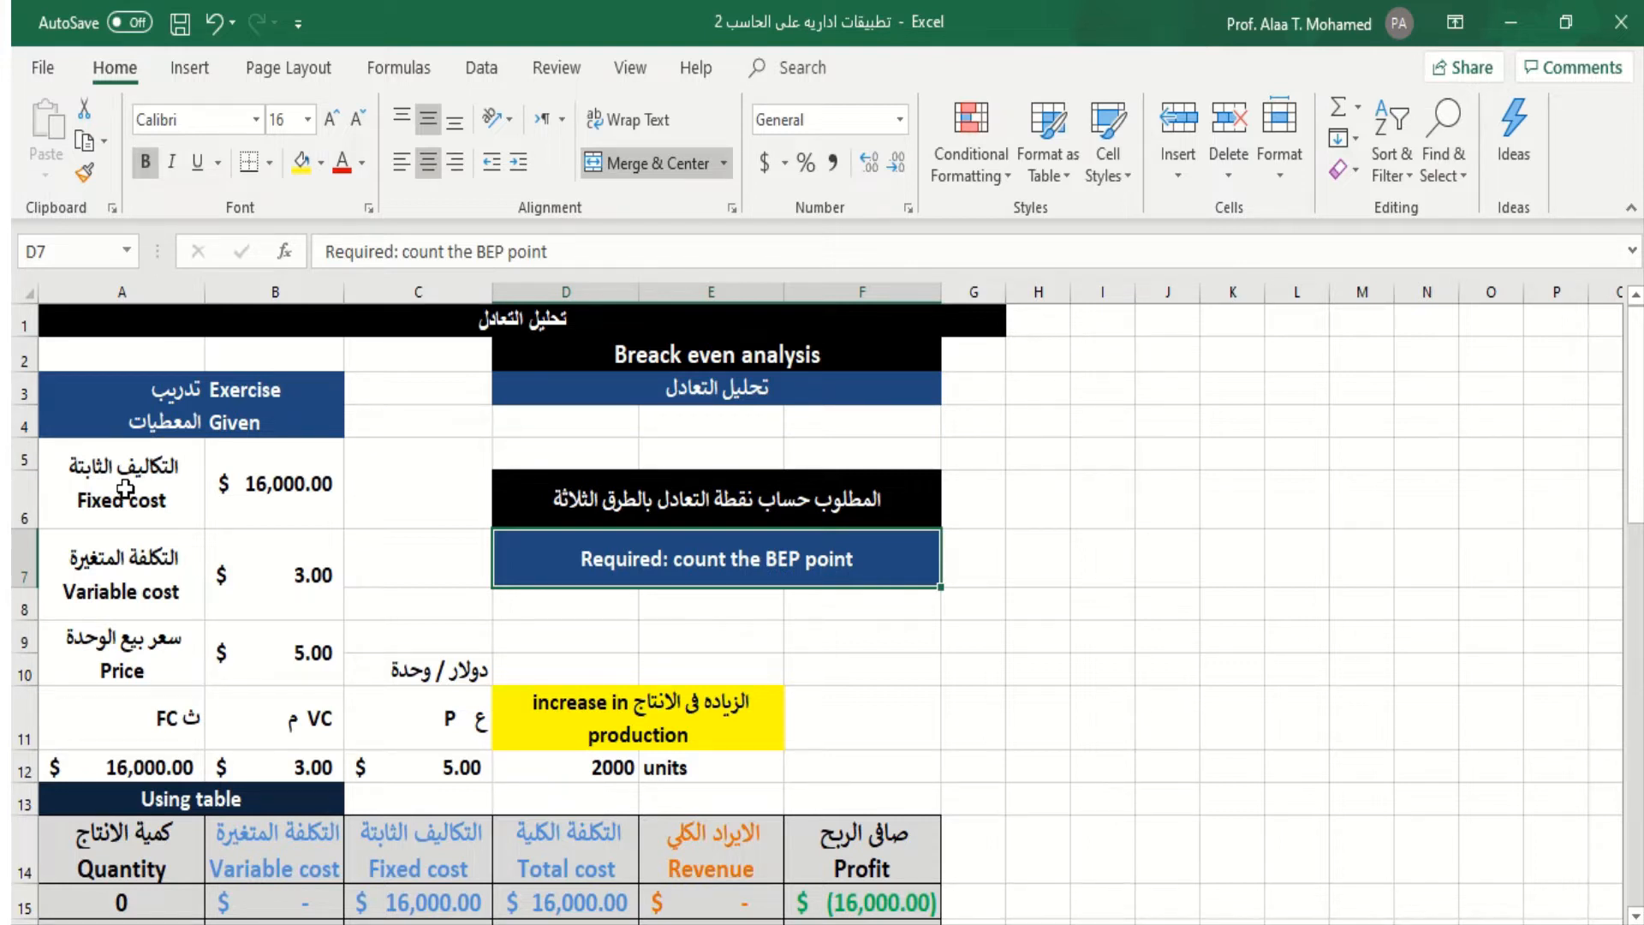
left_click(125, 491)
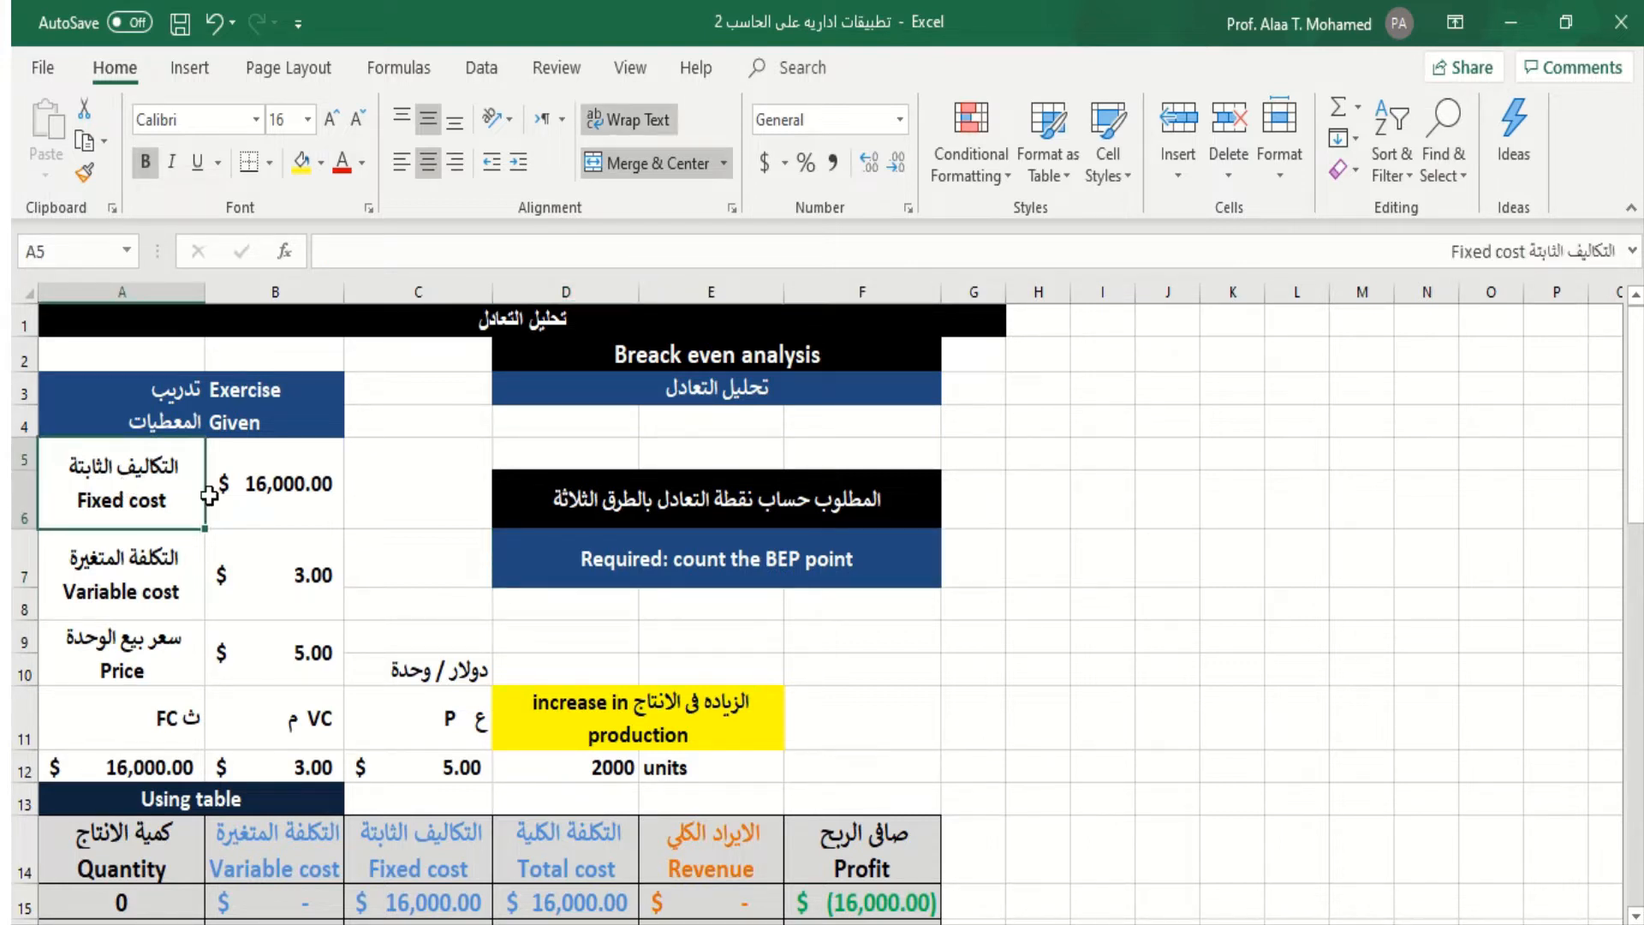
left_click(255, 495)
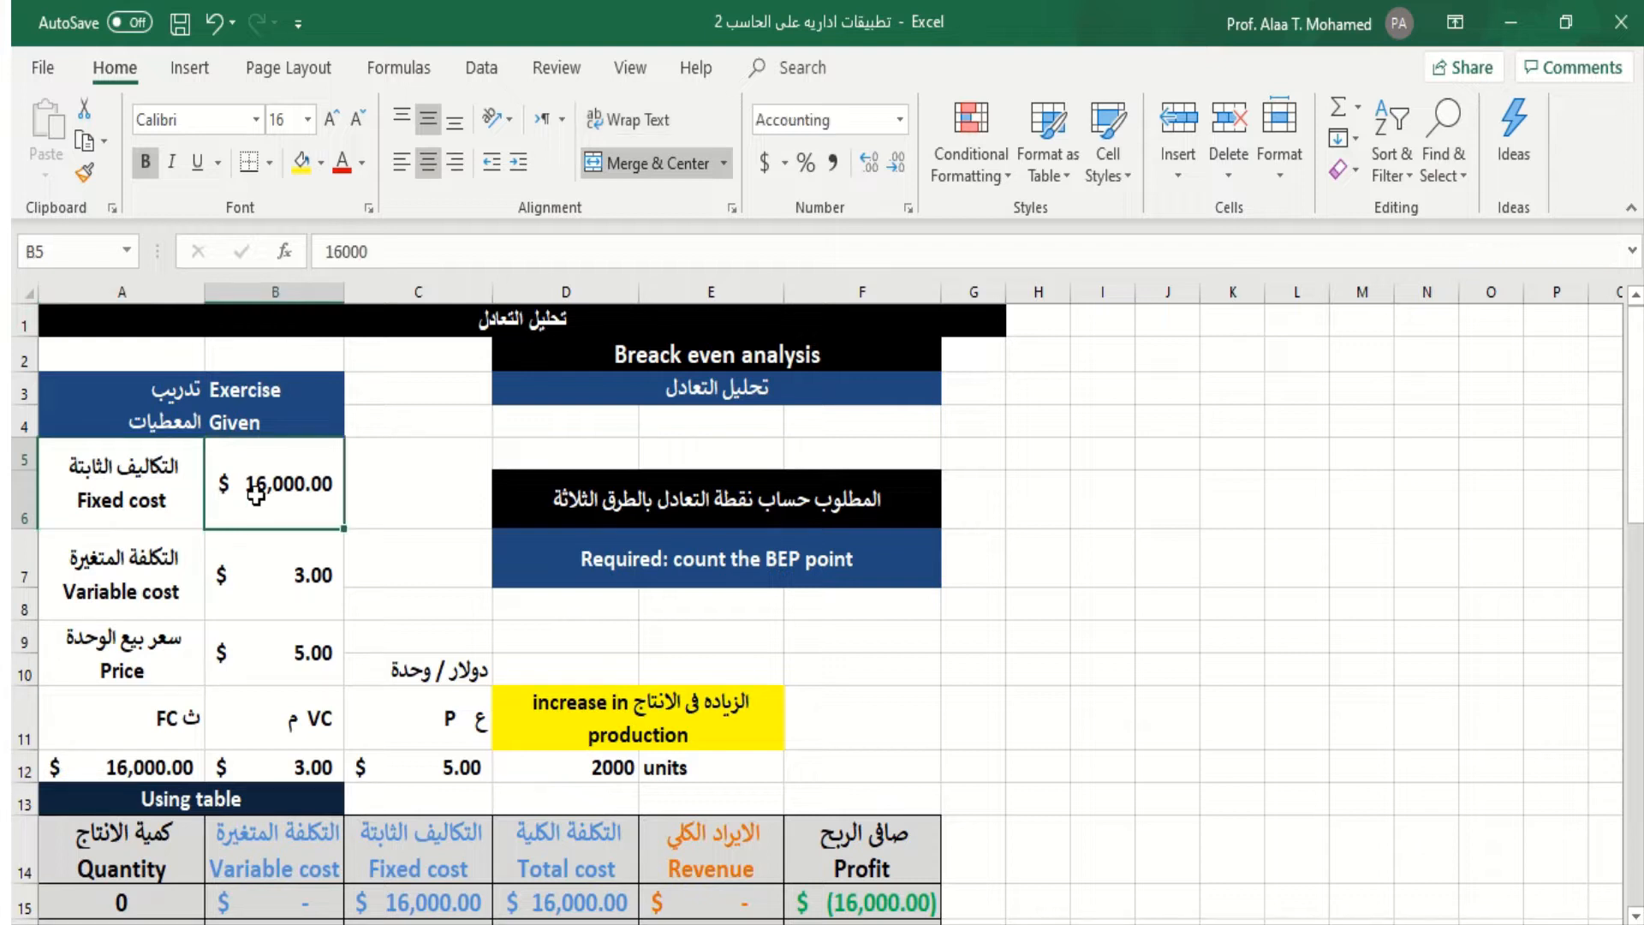
left_click(146, 591)
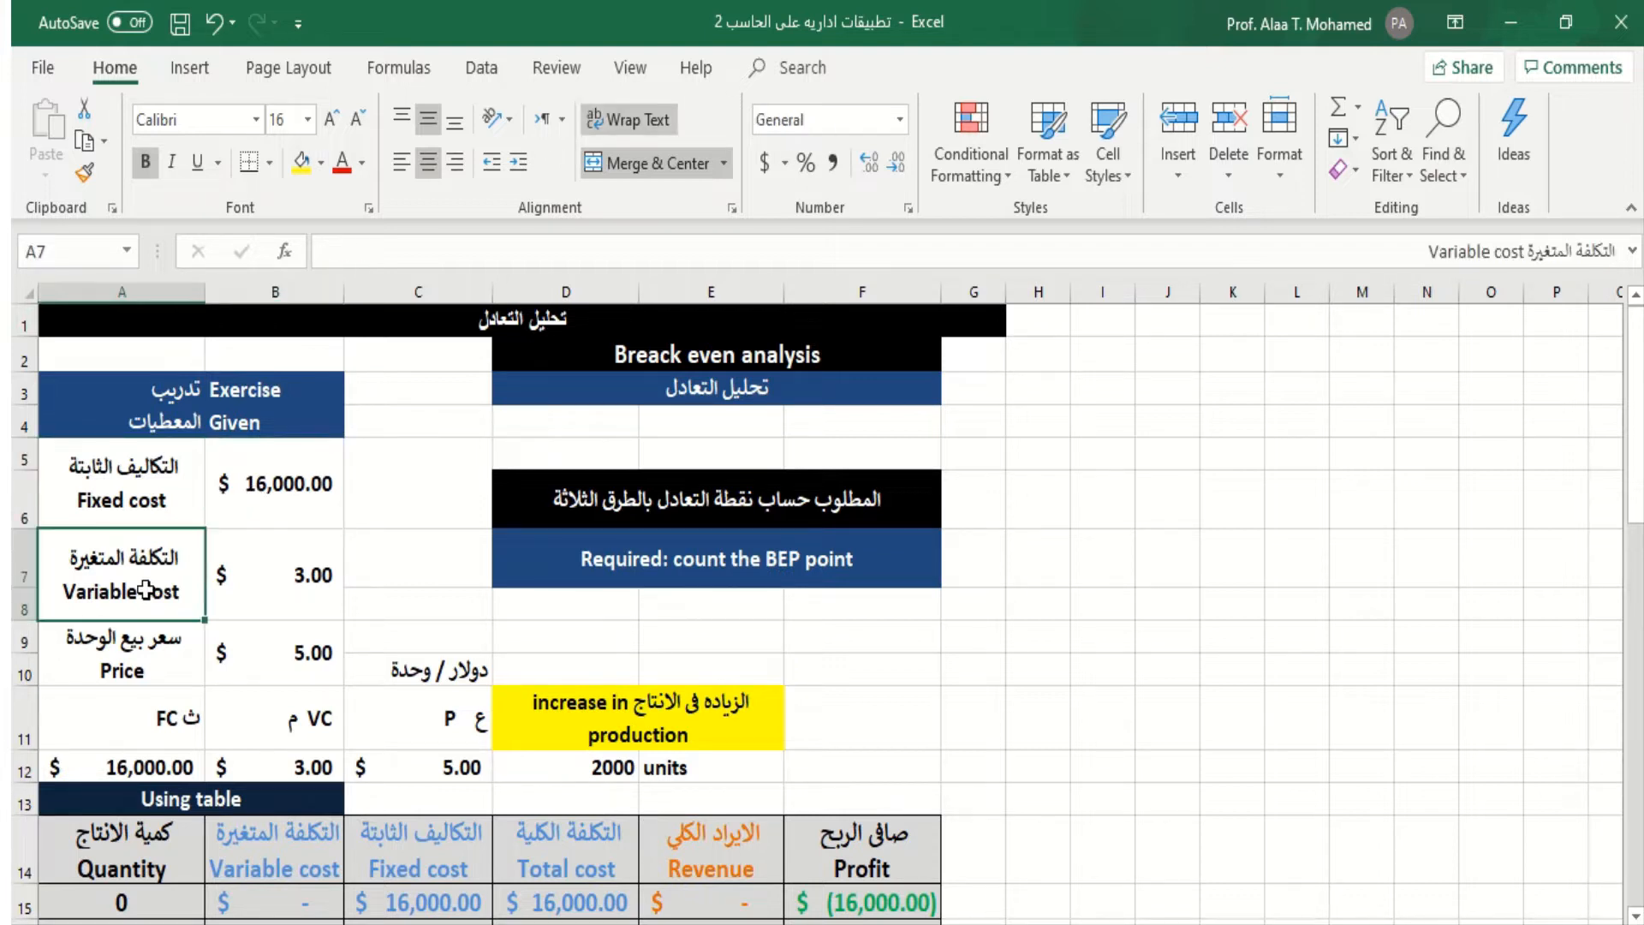
left_click(303, 563)
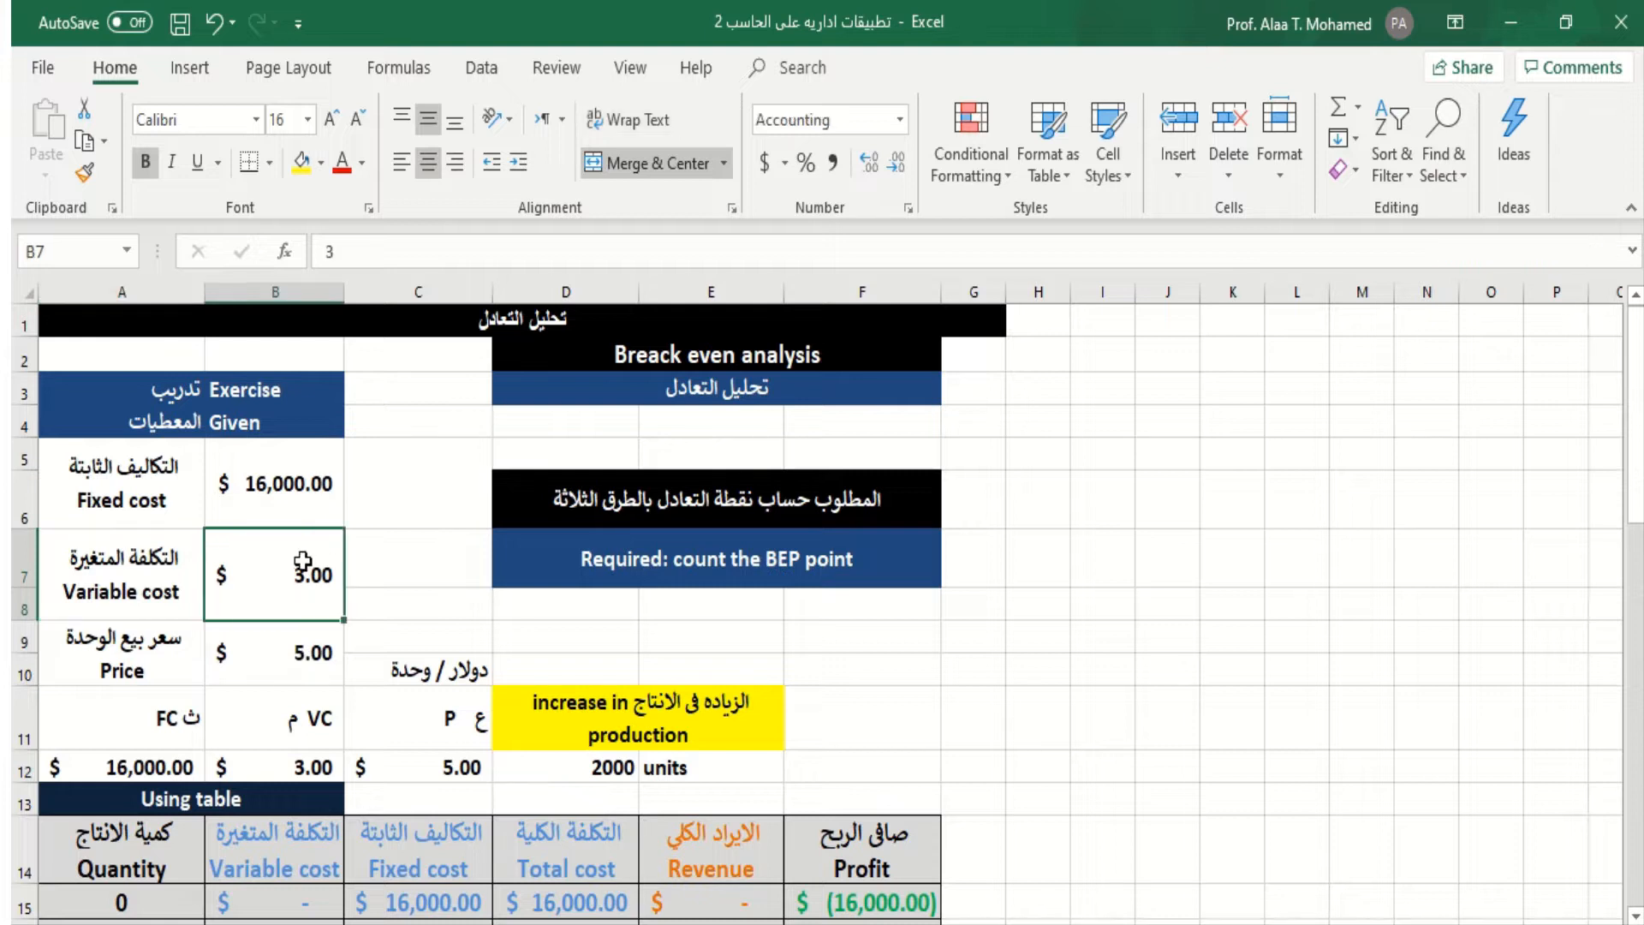
left_click(135, 648)
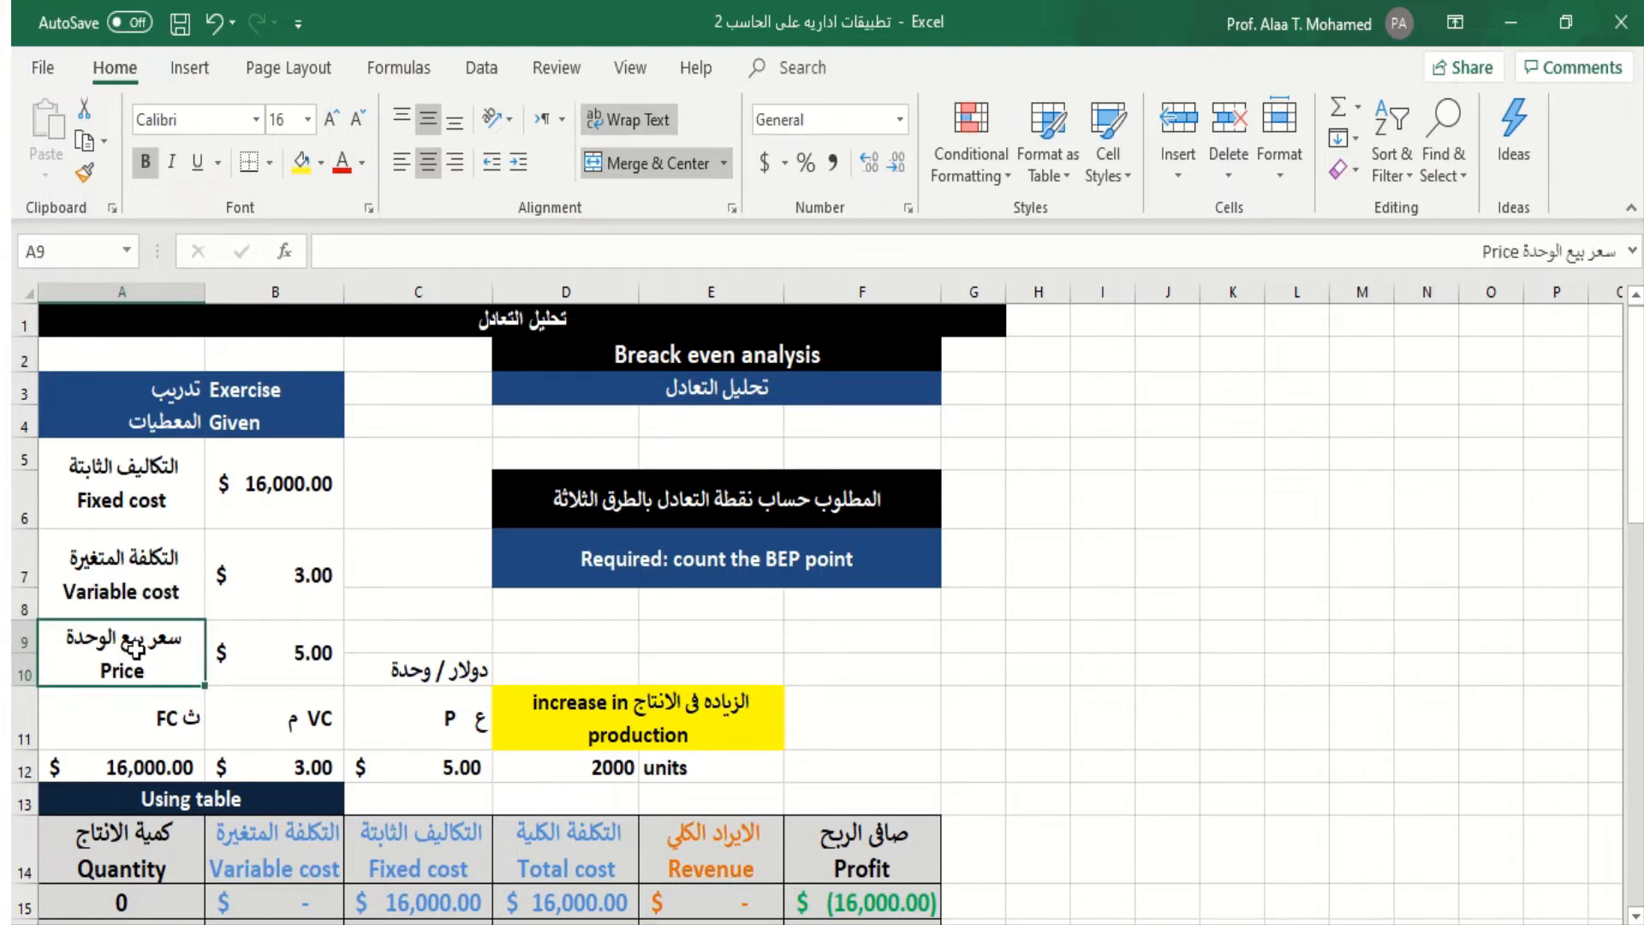
left_click(297, 659)
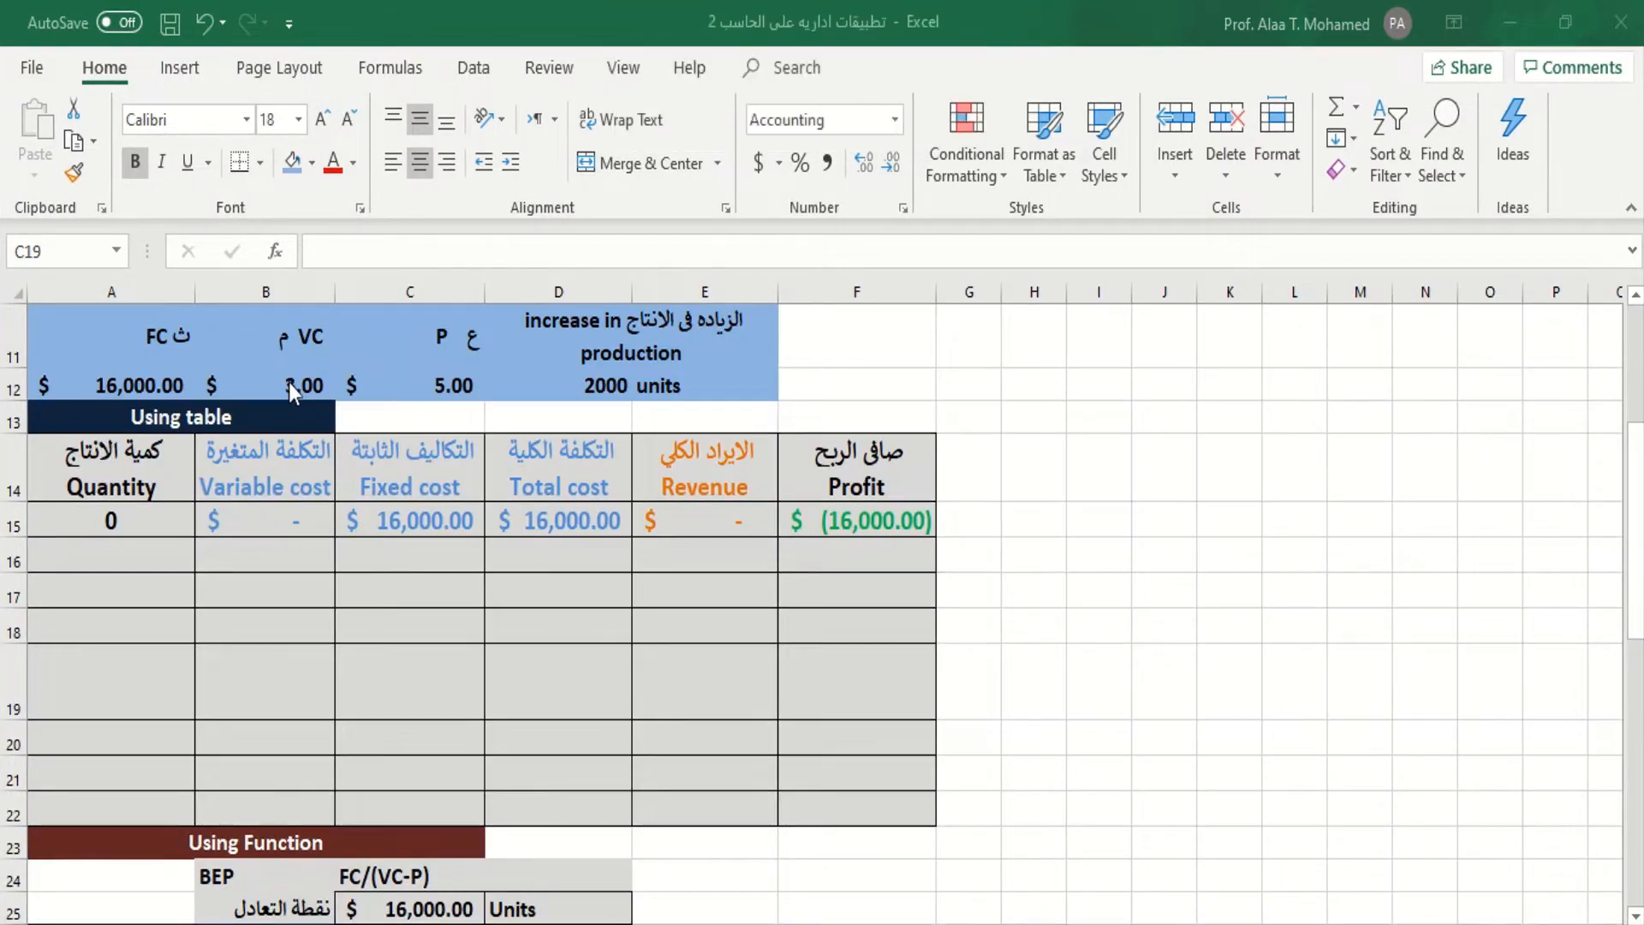
- Review the input headings in row 11 for FC, VC, P and production increase, and check the increase value in D12
left_click(72, 341)
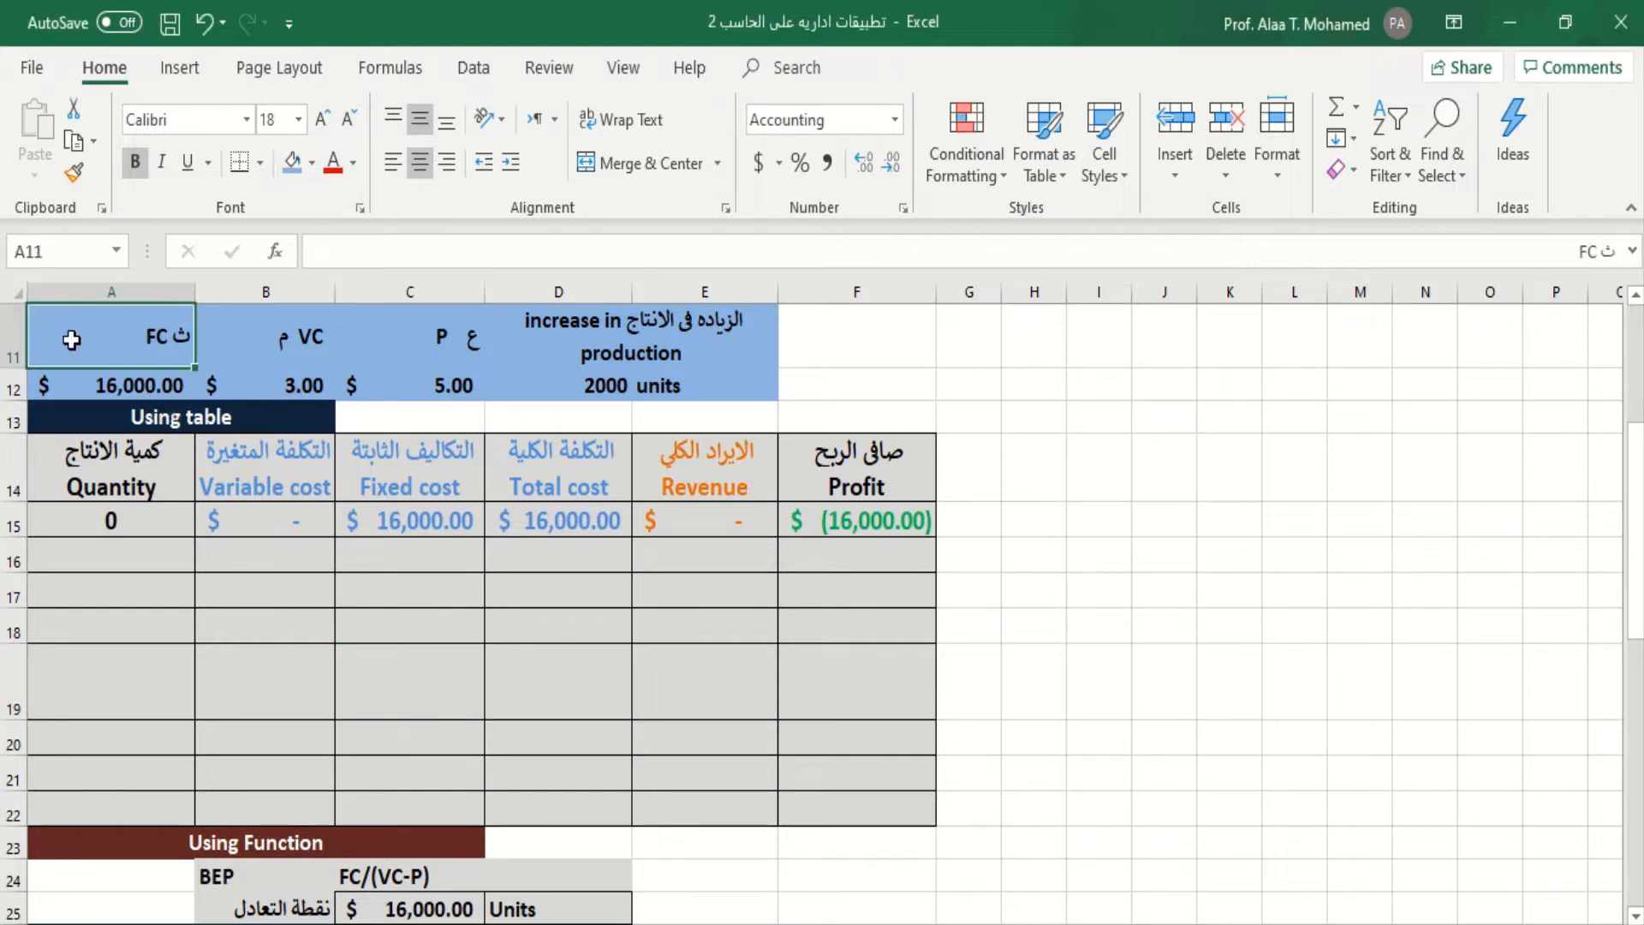
left_click_drag(71, 340, 527, 346)
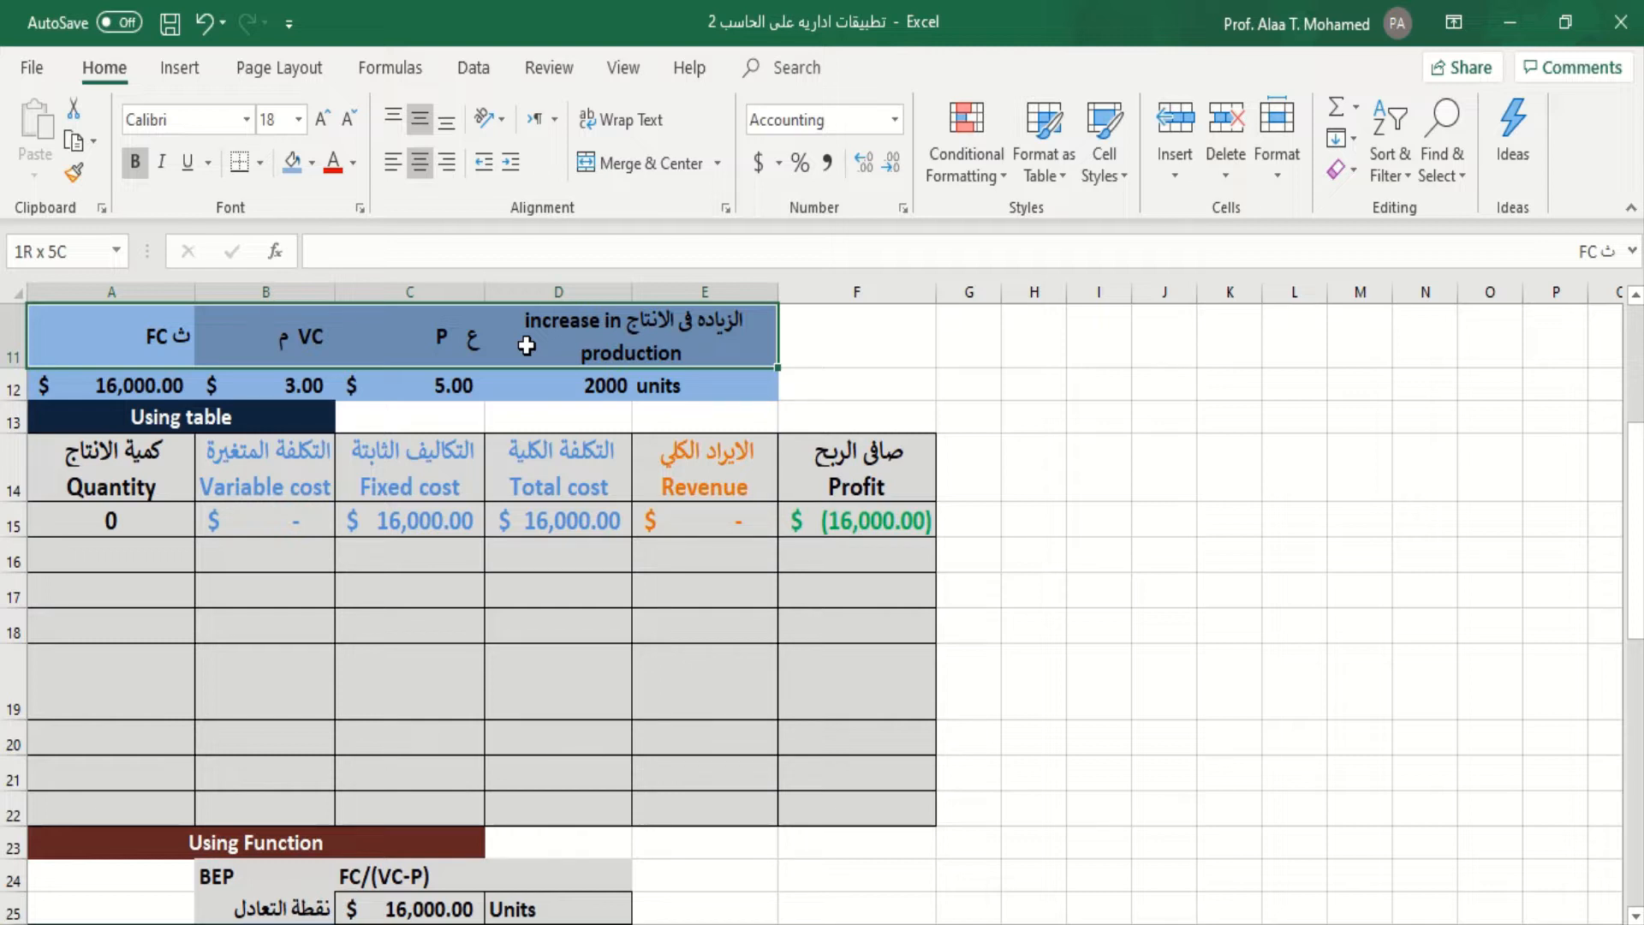
left_click_drag(527, 345, 525, 343)
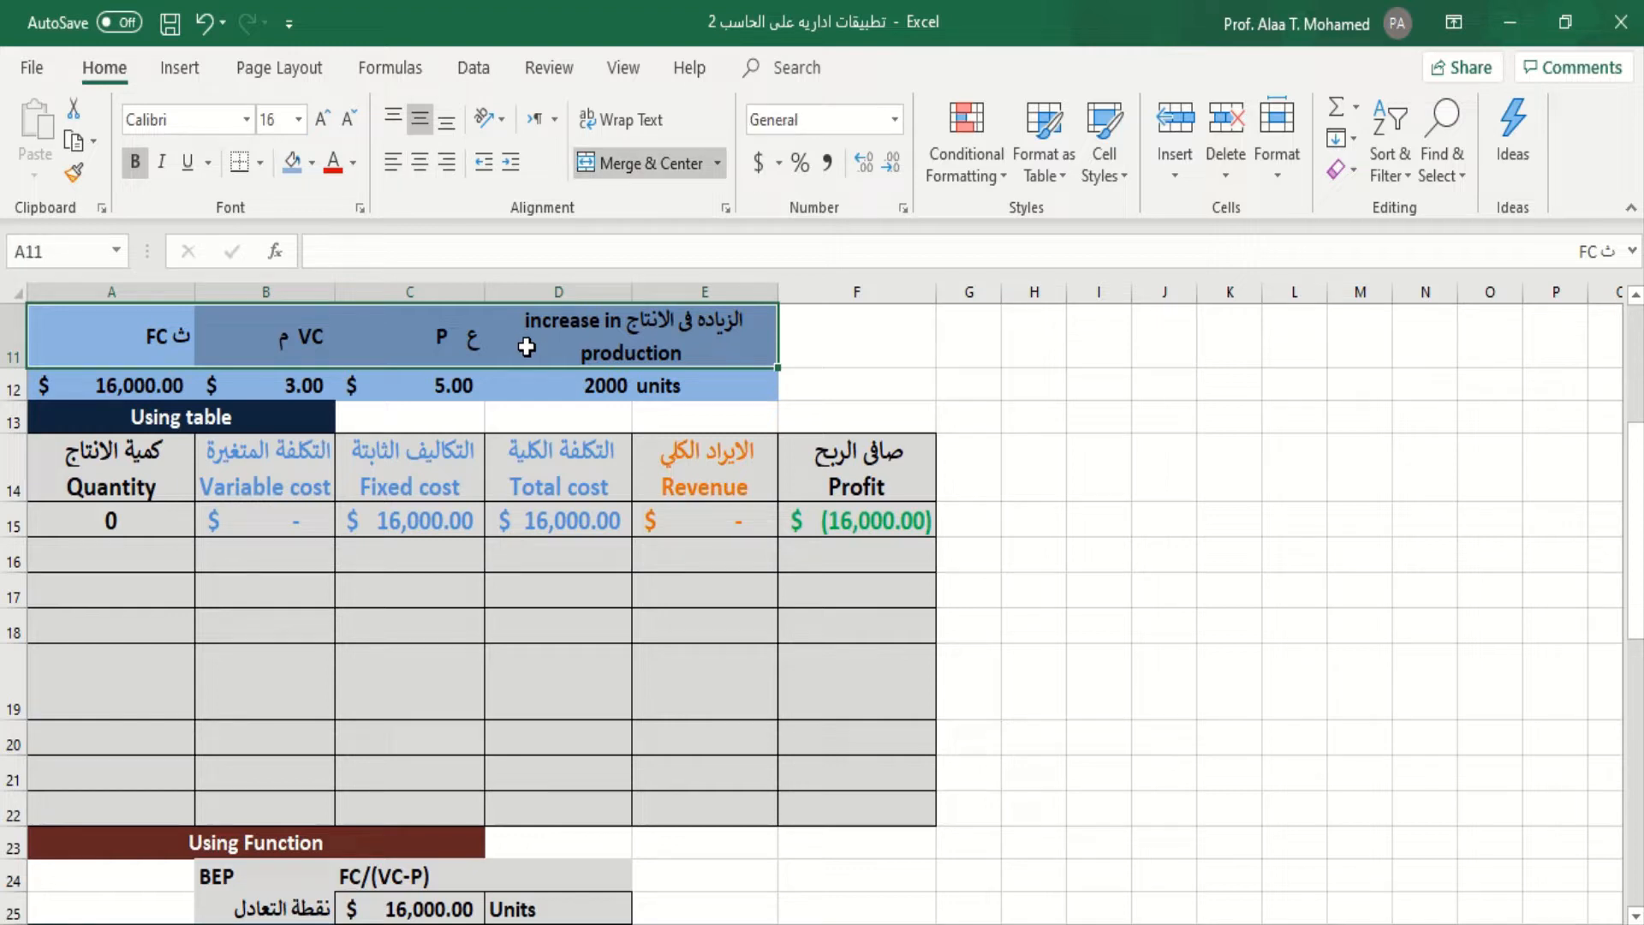
left_click(579, 387)
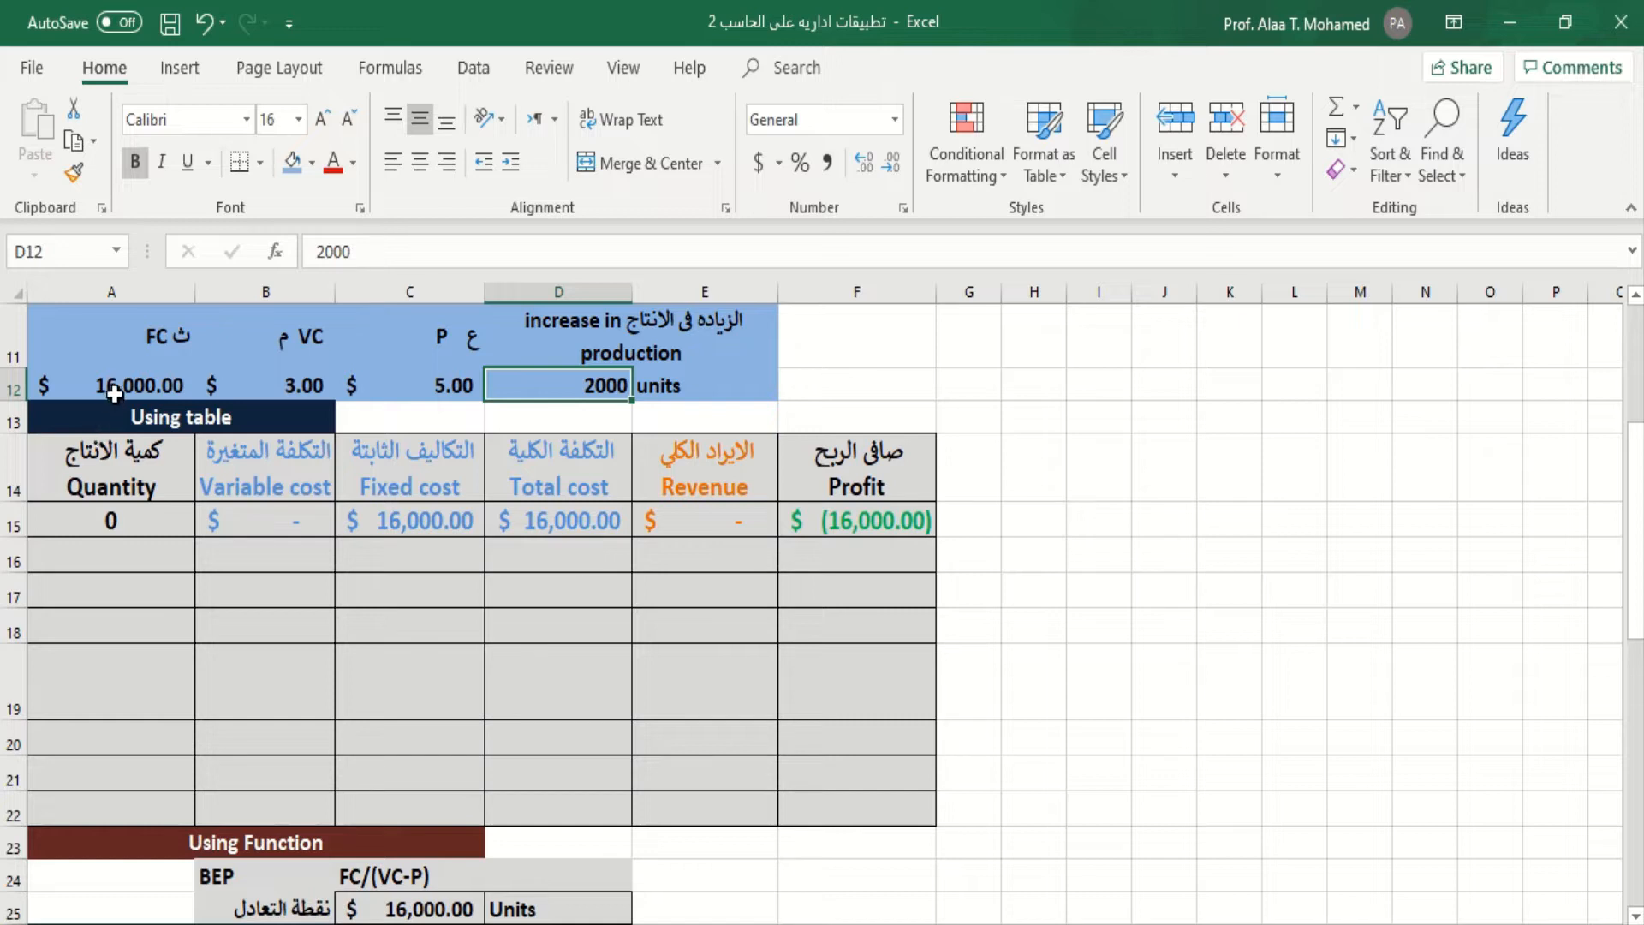
- Examine the break-even table A14:F22 and its column headings from Quantity through Profit
left_click(91, 435)
left_click_drag(92, 435, 851, 700)
left_click_drag(843, 760, 843, 811)
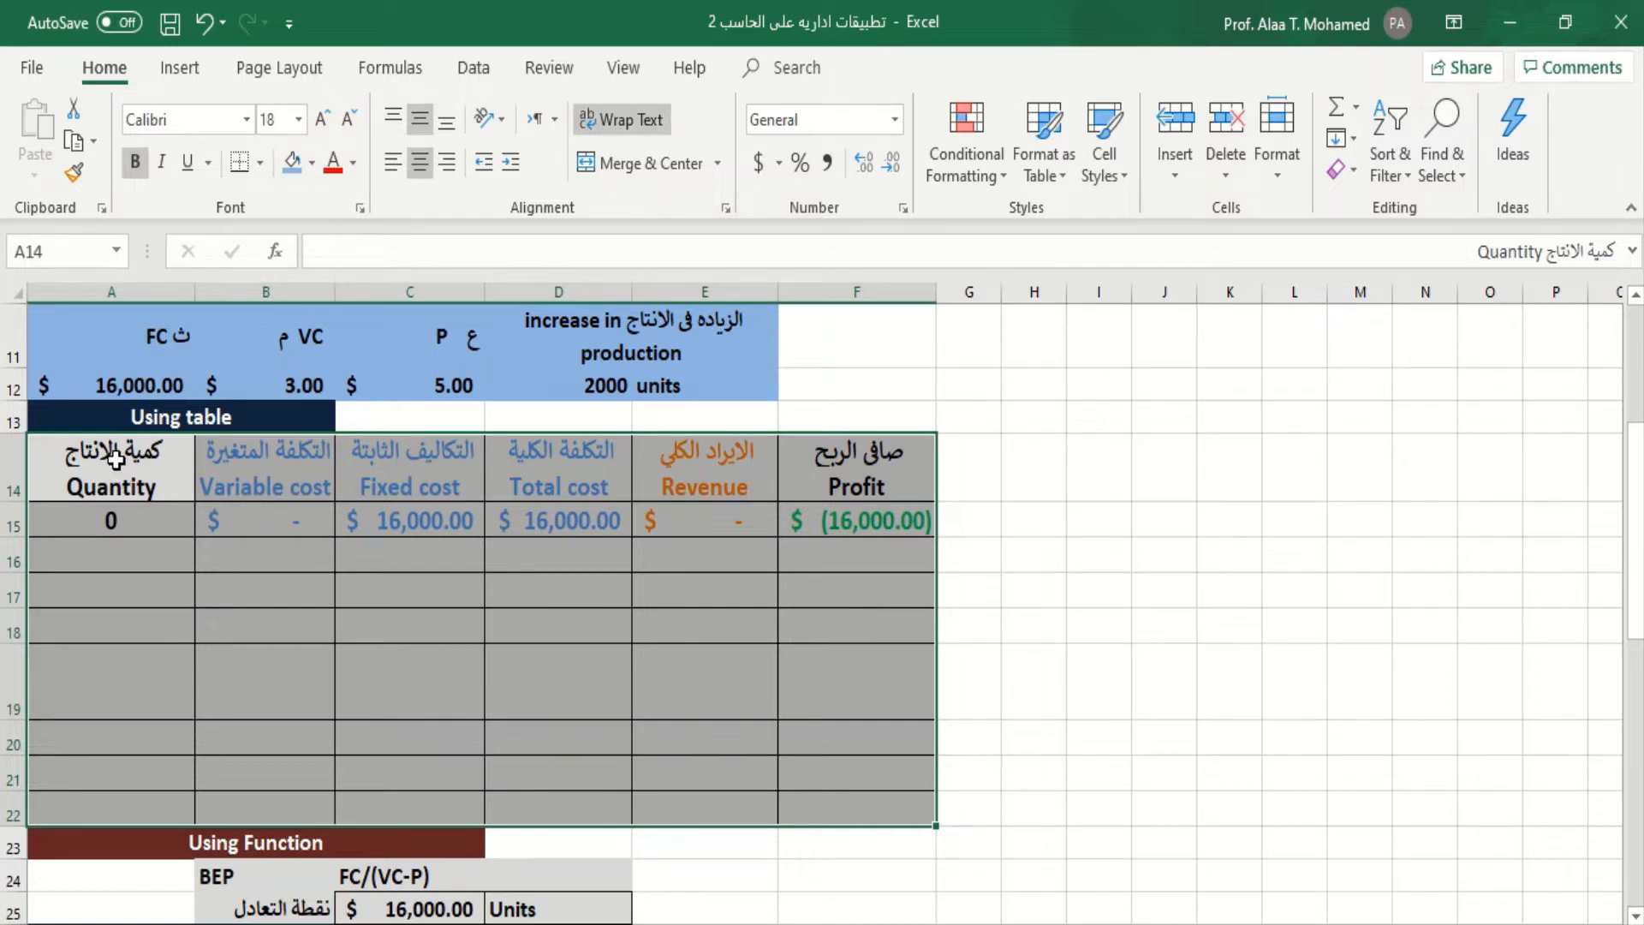
left_click(116, 459)
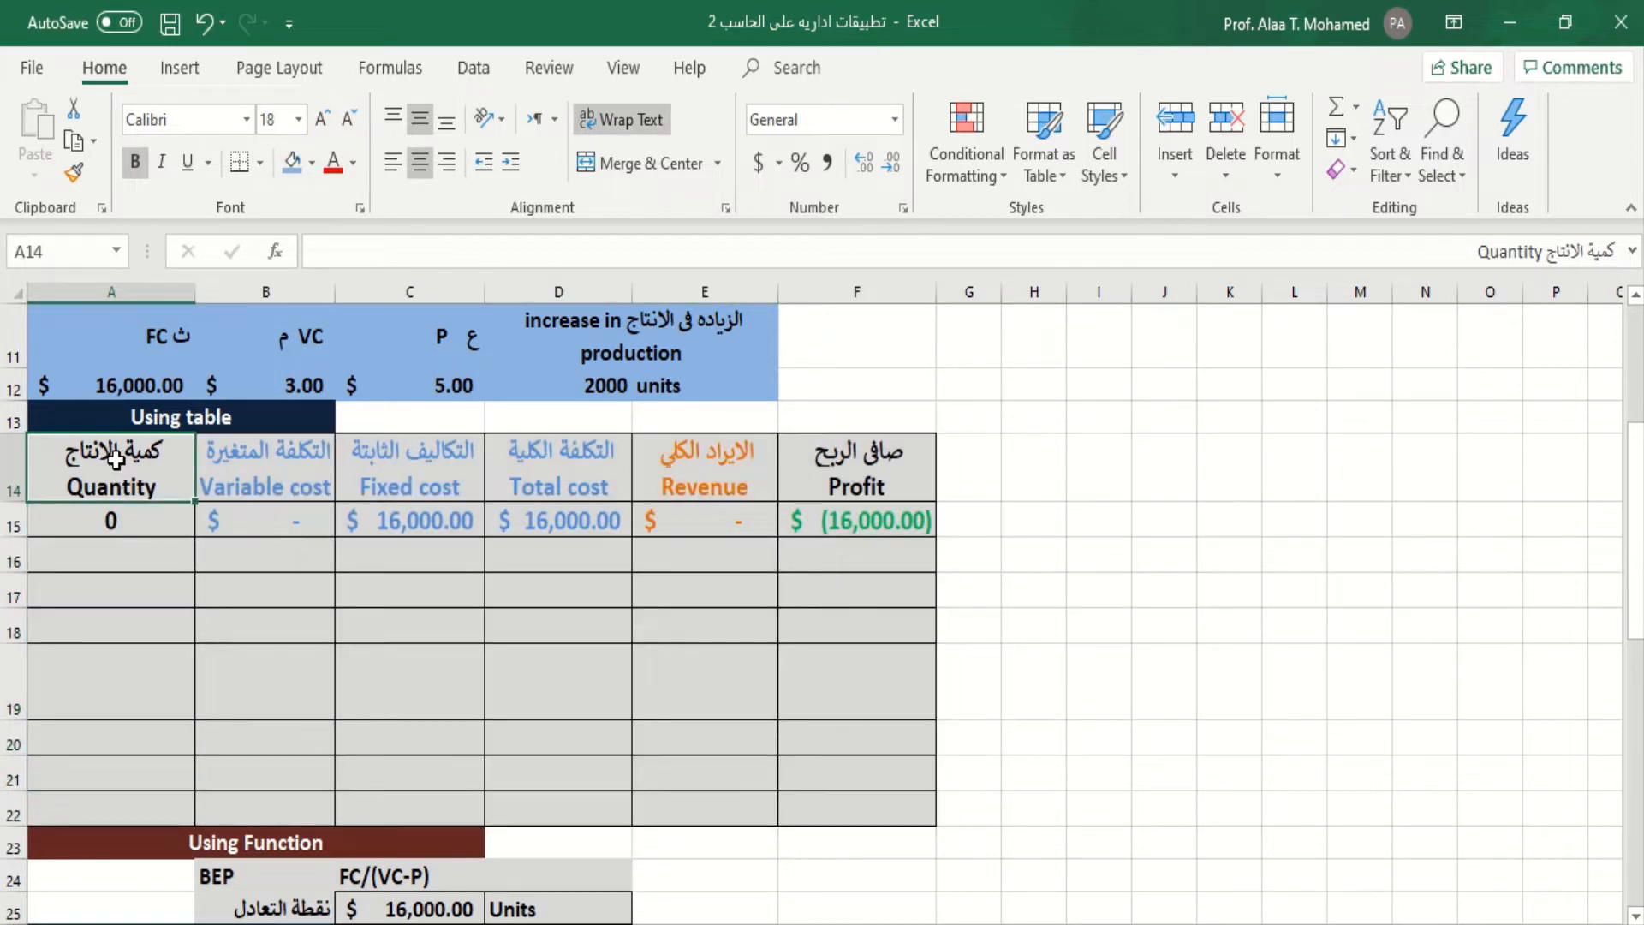
left_click(257, 486)
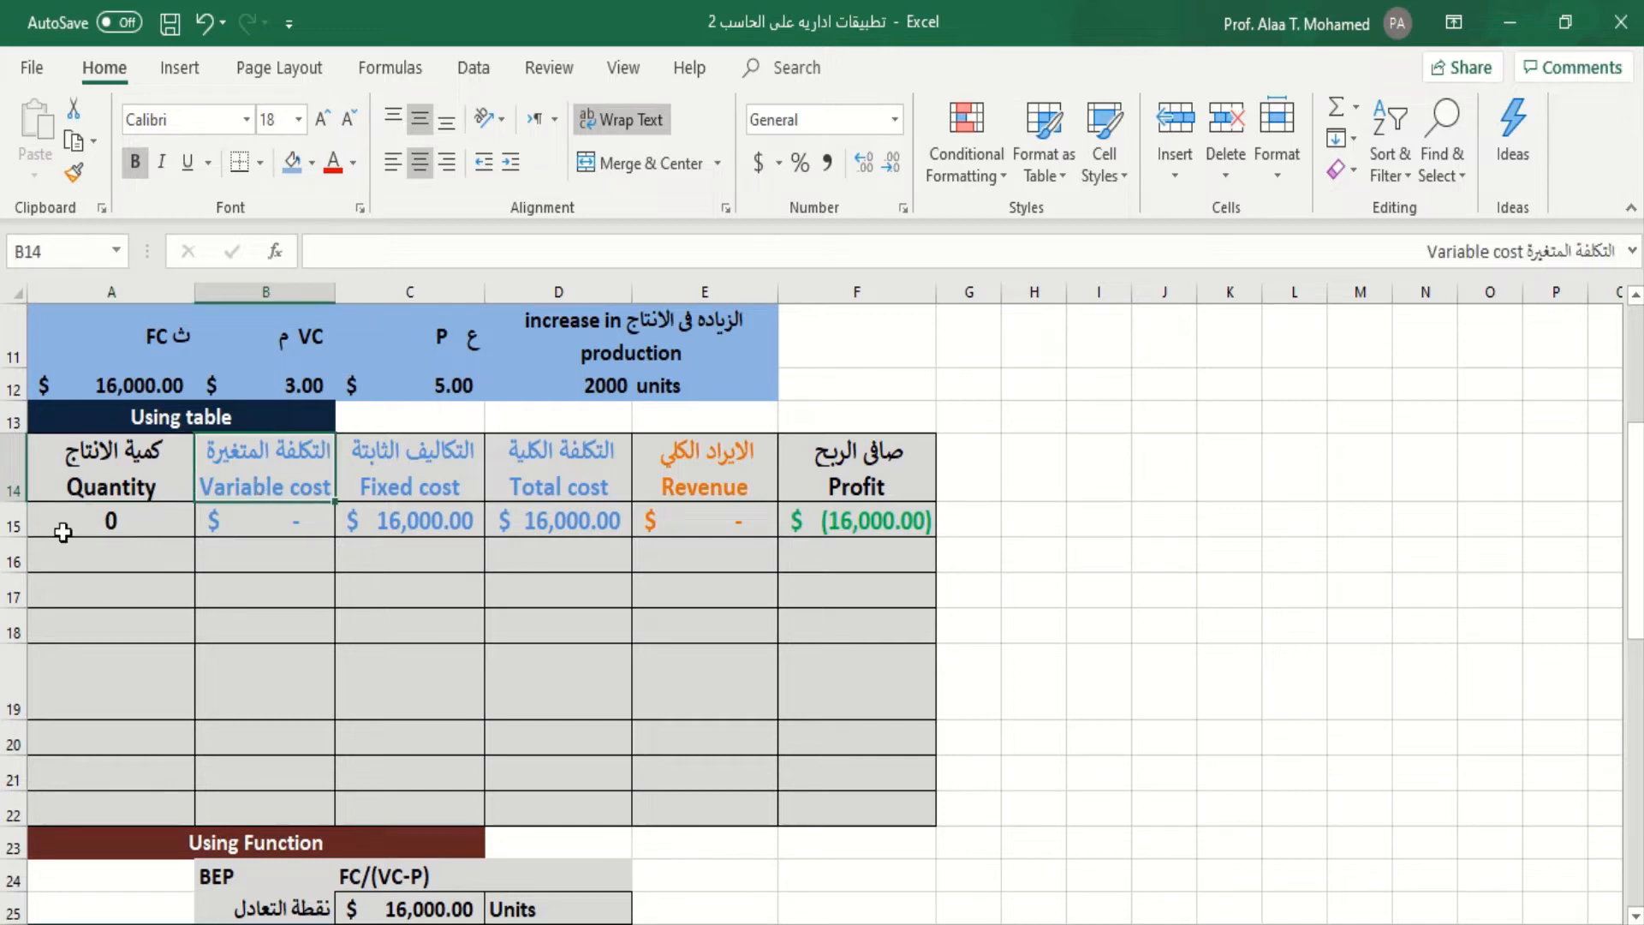
left_click(72, 495)
left_click(420, 484)
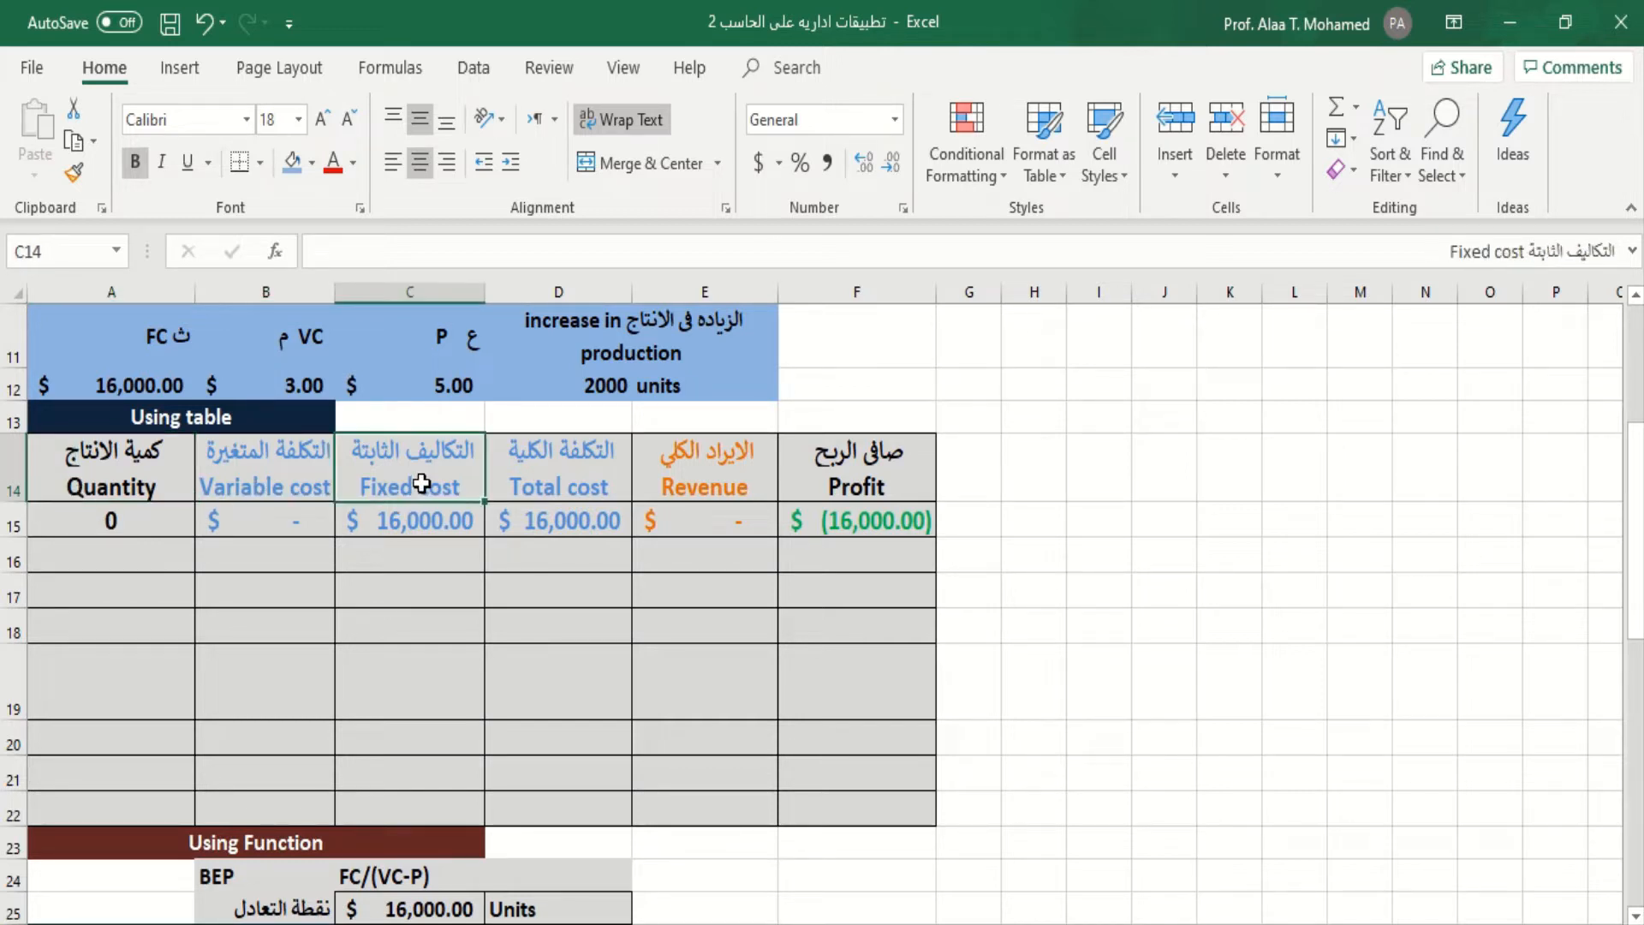
left_click(560, 469)
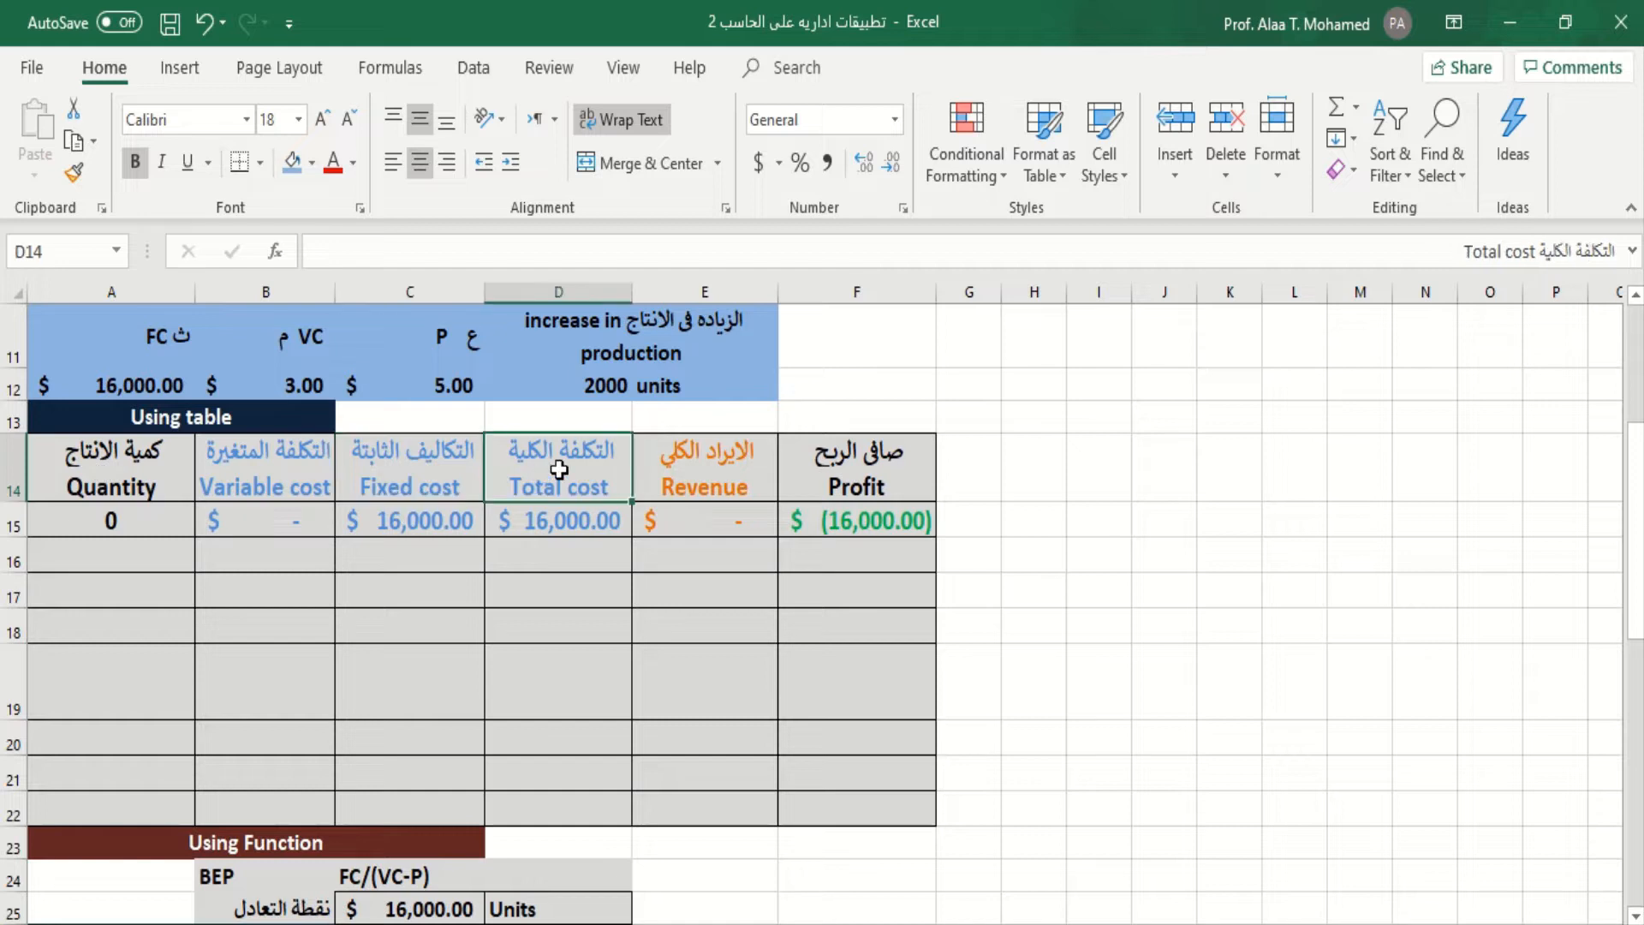
left_click(704, 484)
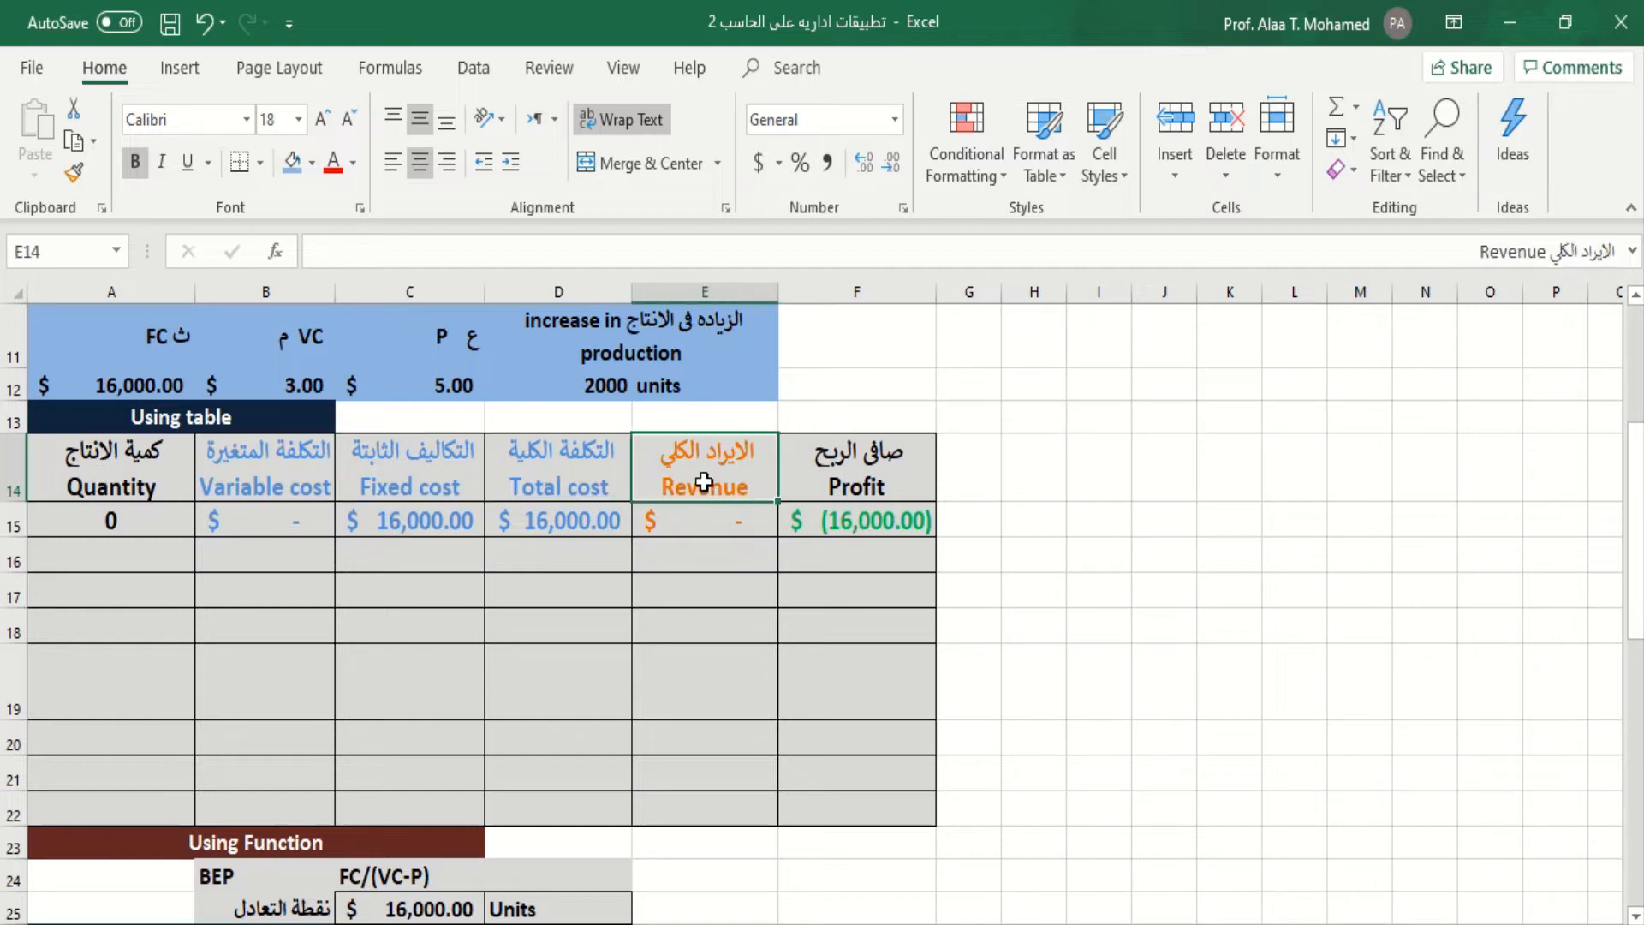
left_click(857, 486)
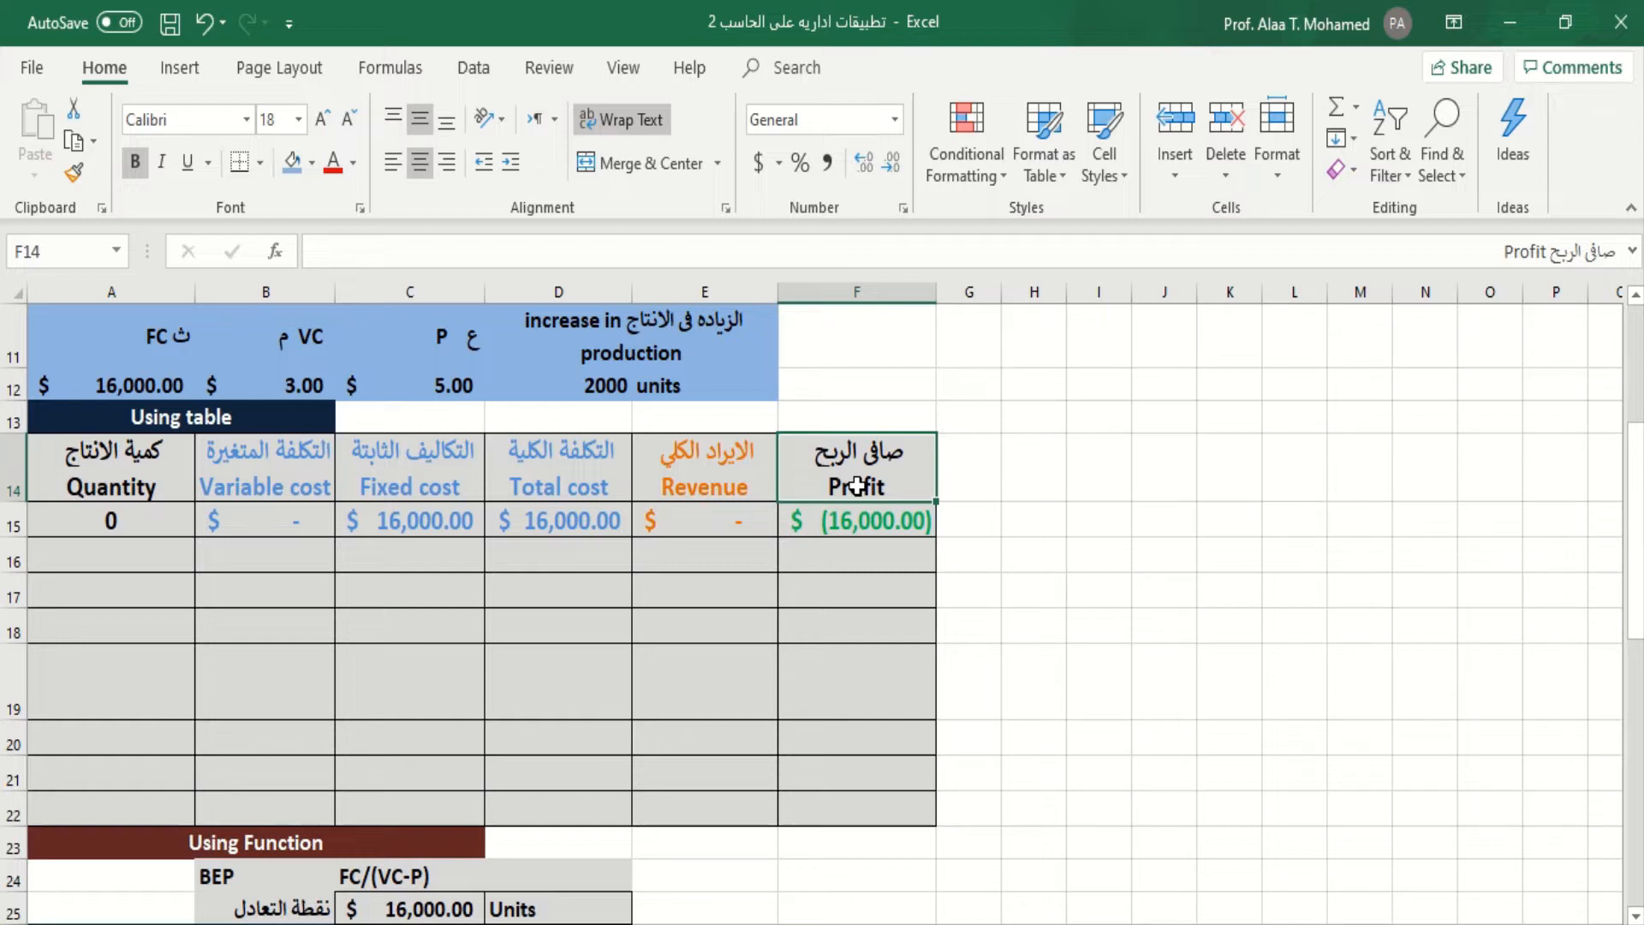
- Inspect the starting quantity in A15 and the variable cost formula in B15, checking the row 12 inputs it draws on
left_click(97, 523)
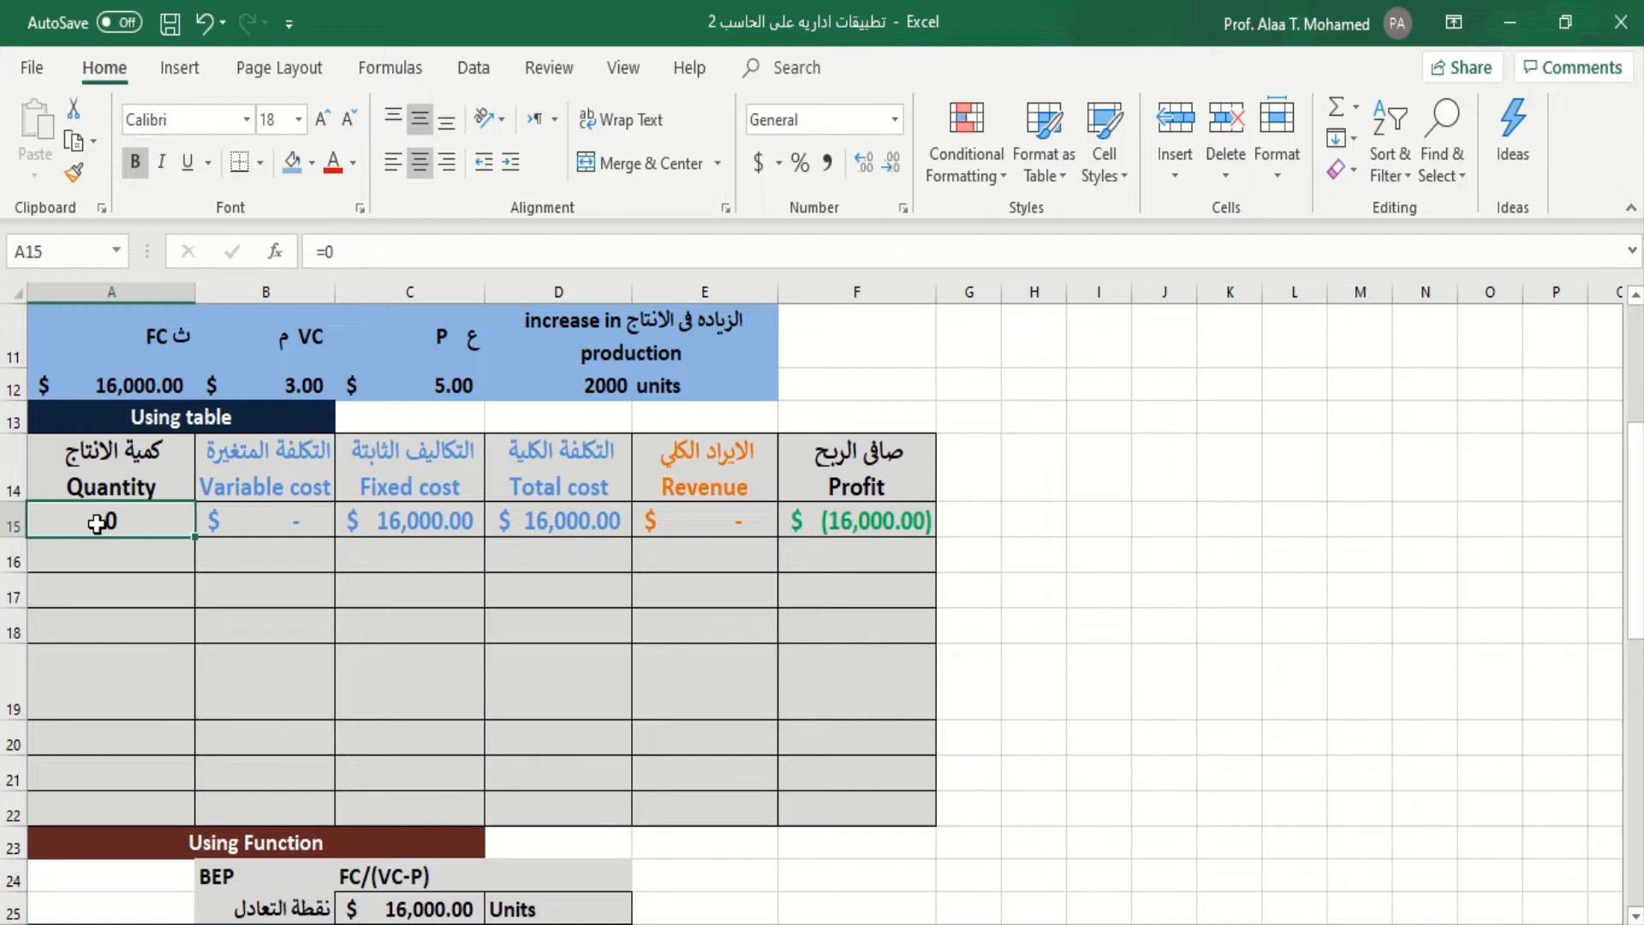
left_click(237, 521)
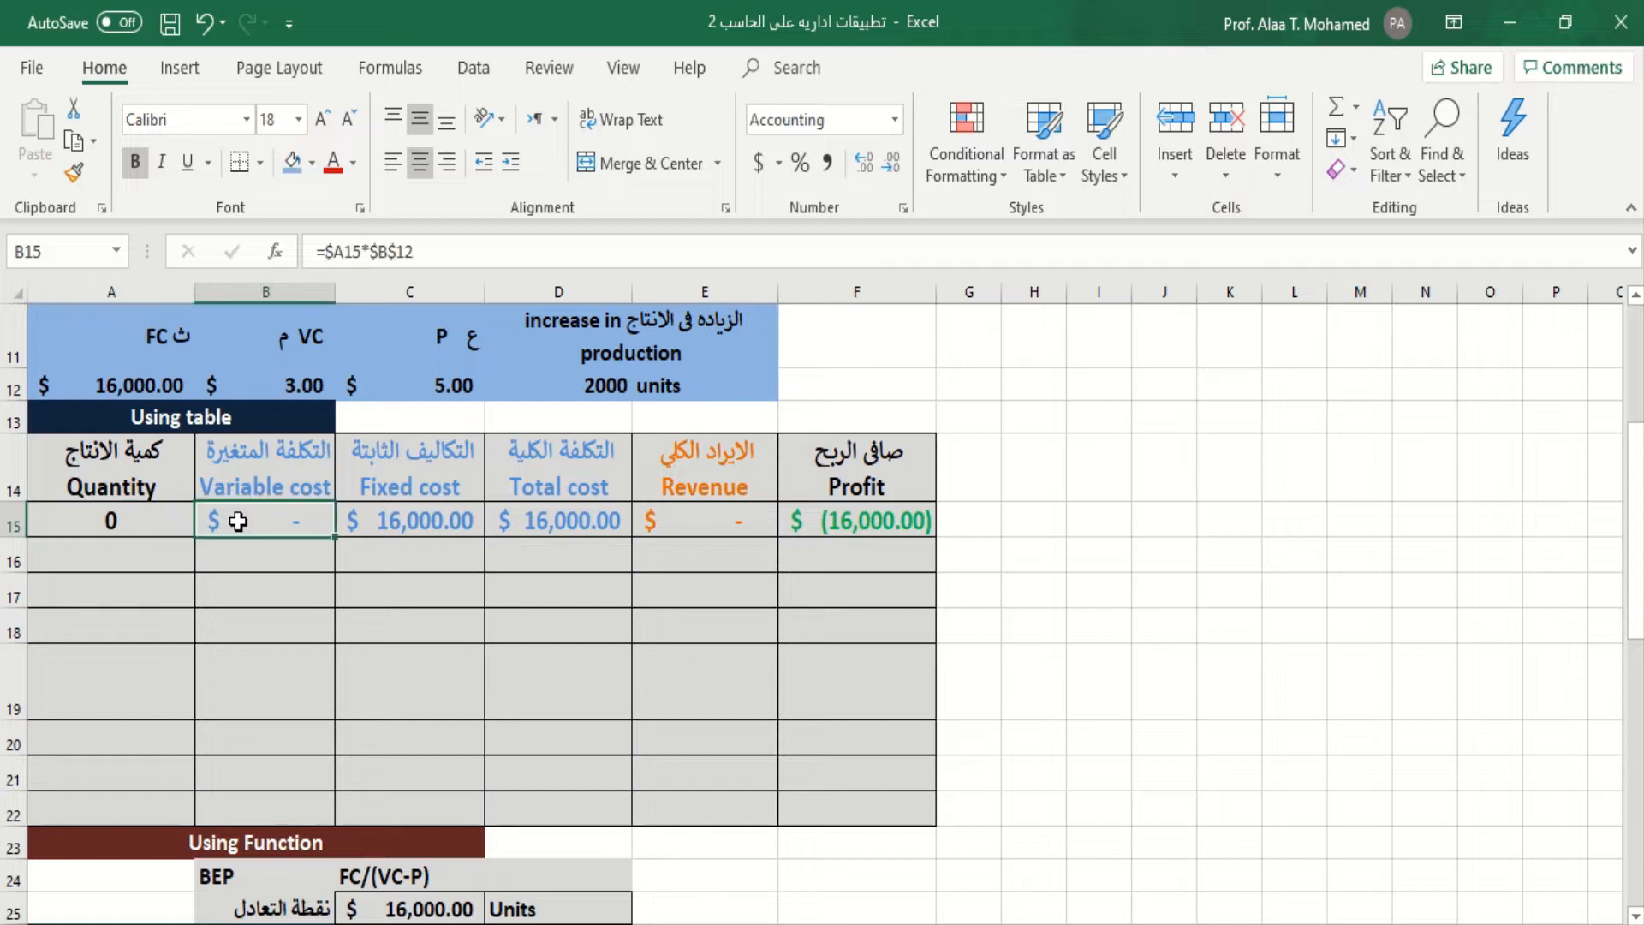
left_click(112, 521)
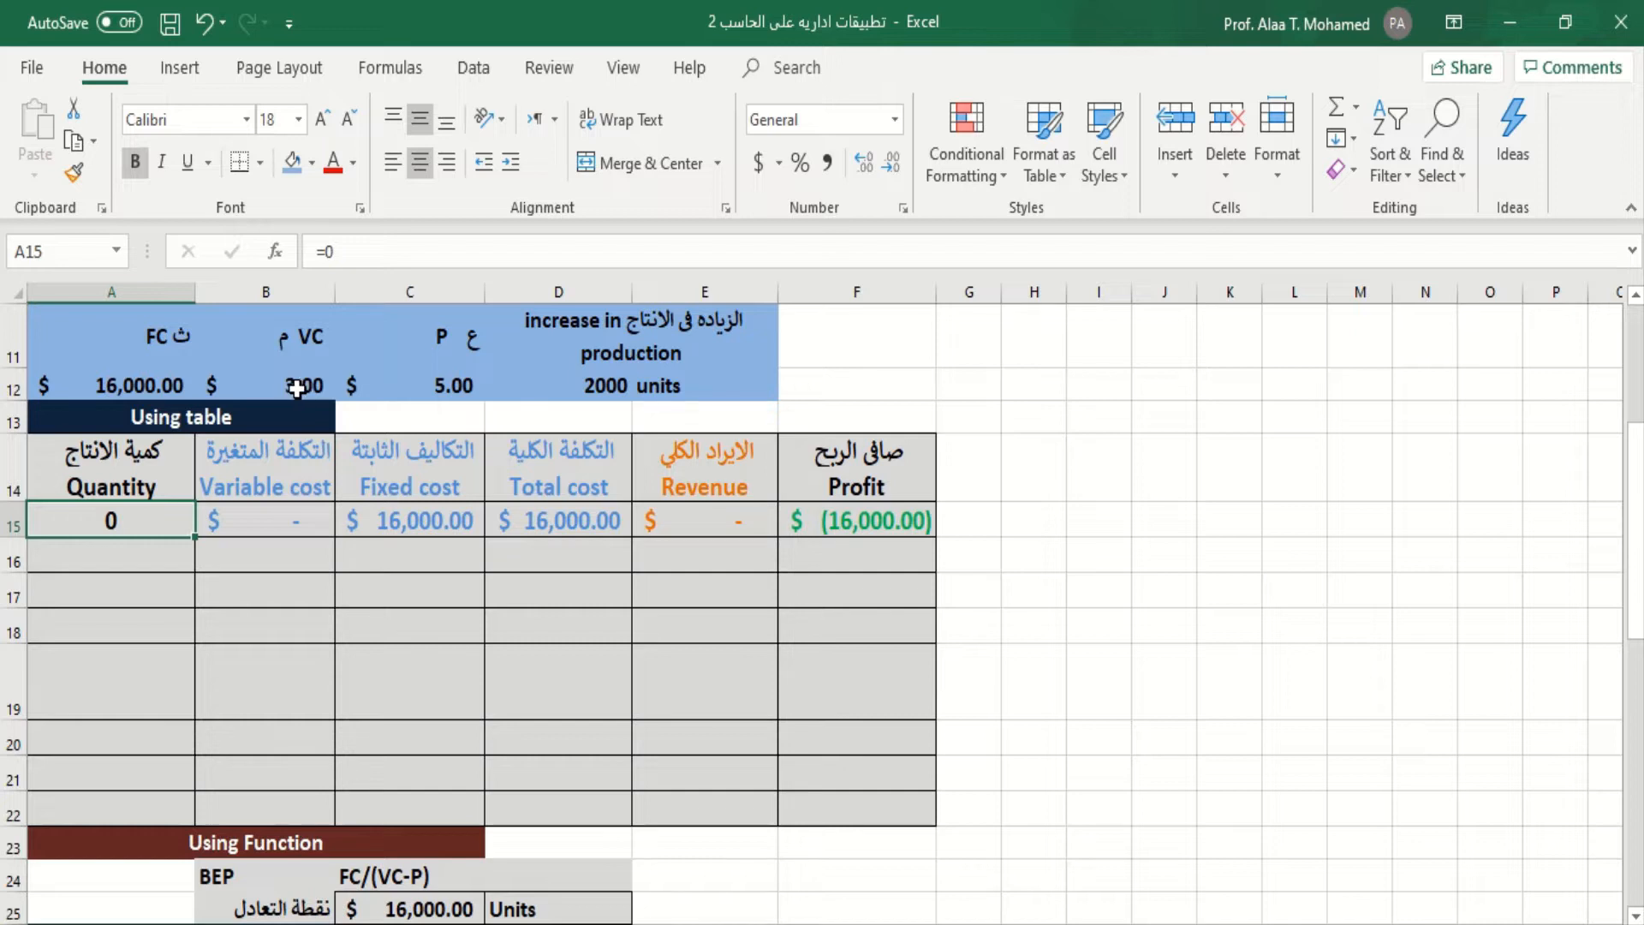
left_click(437, 380)
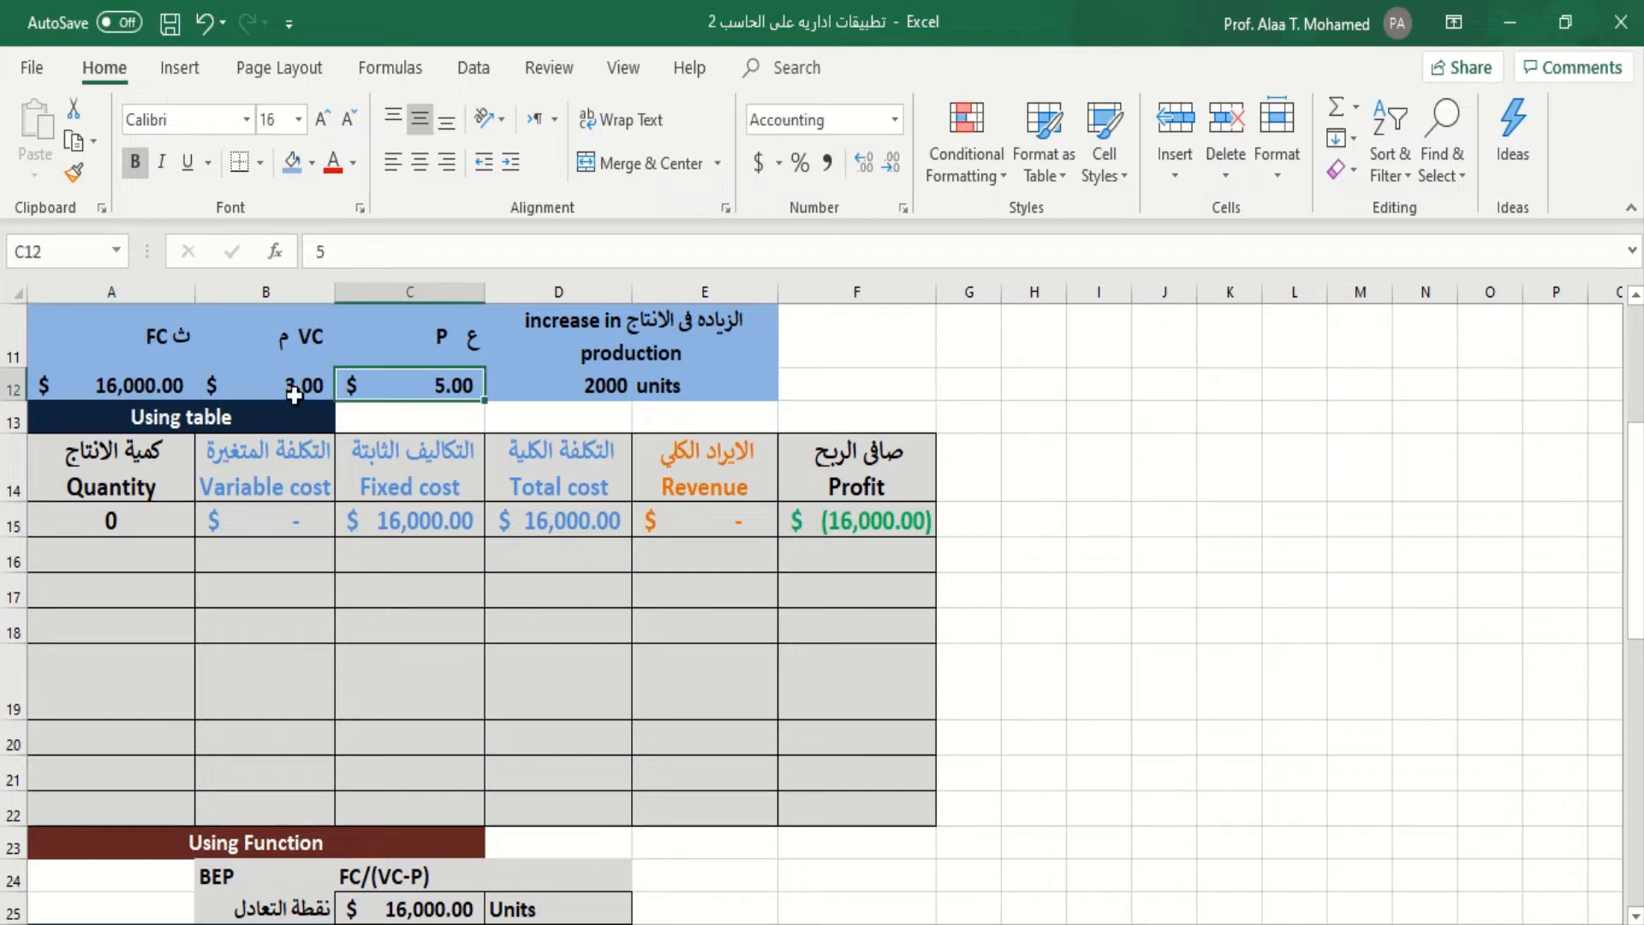
left_click(283, 389)
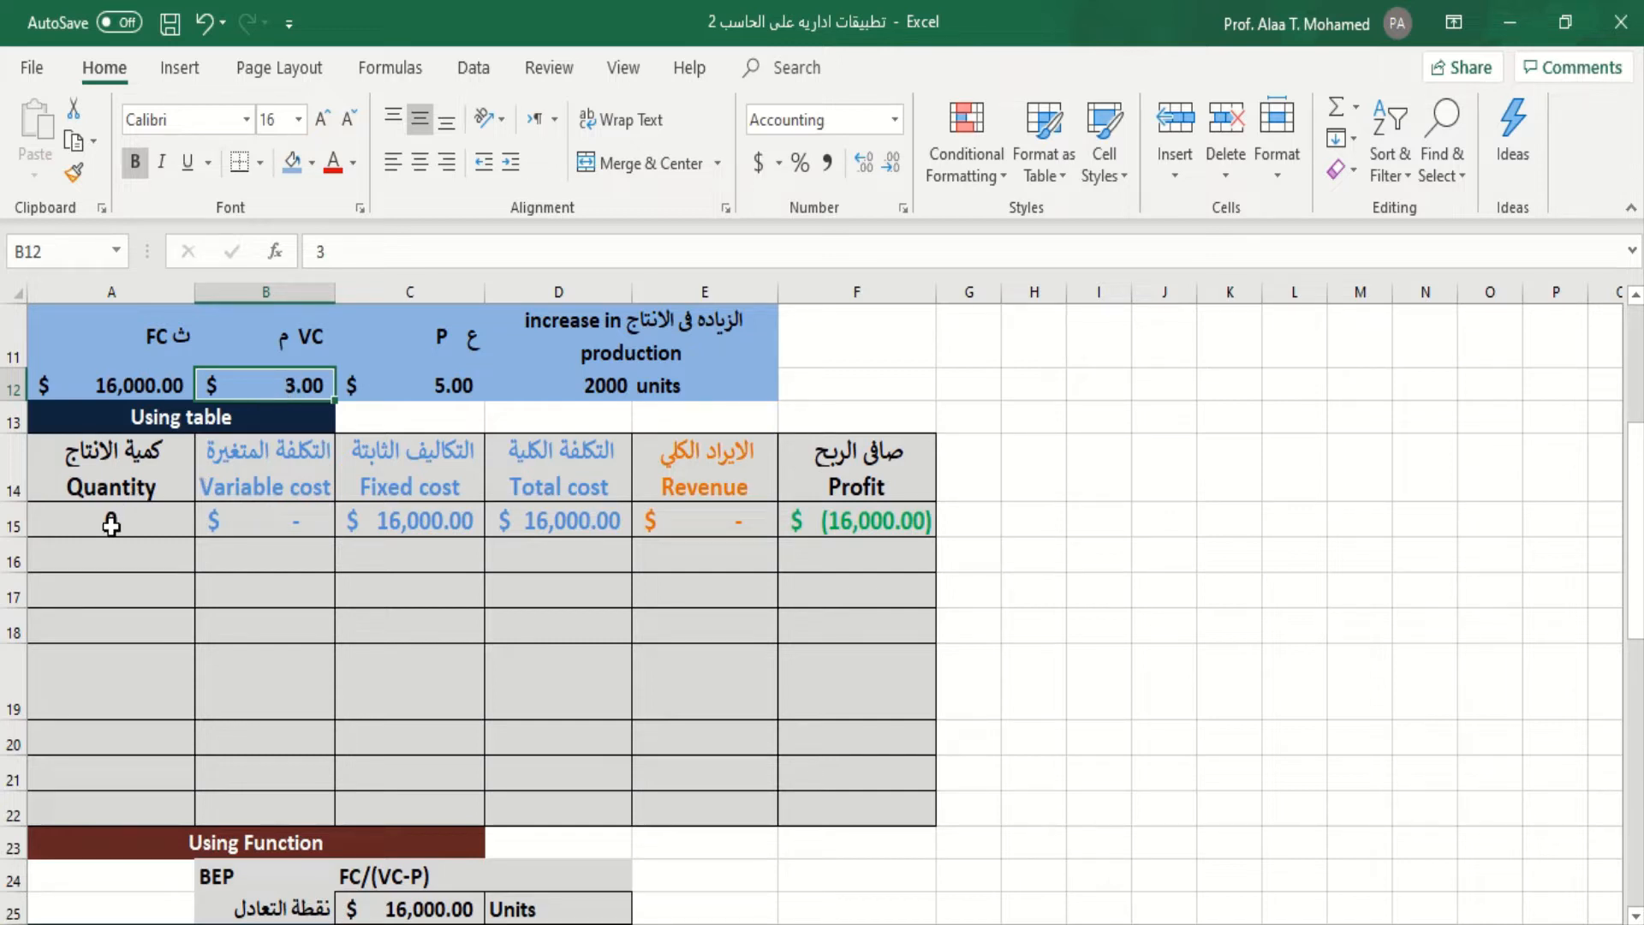
left_click(140, 524)
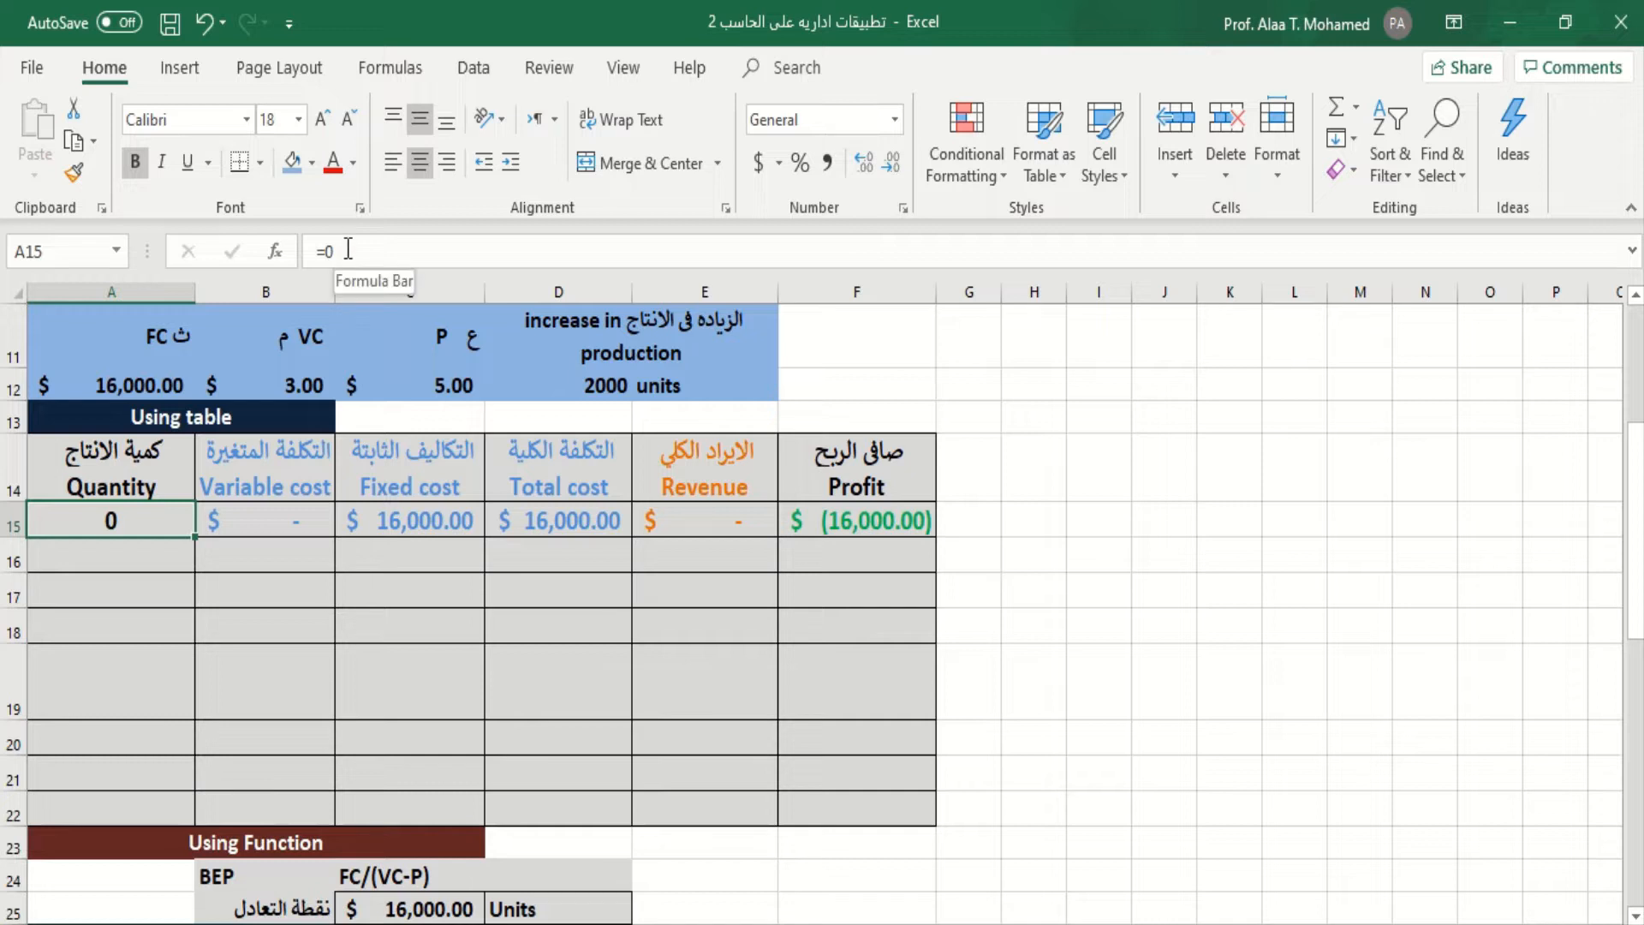
left_click(251, 523)
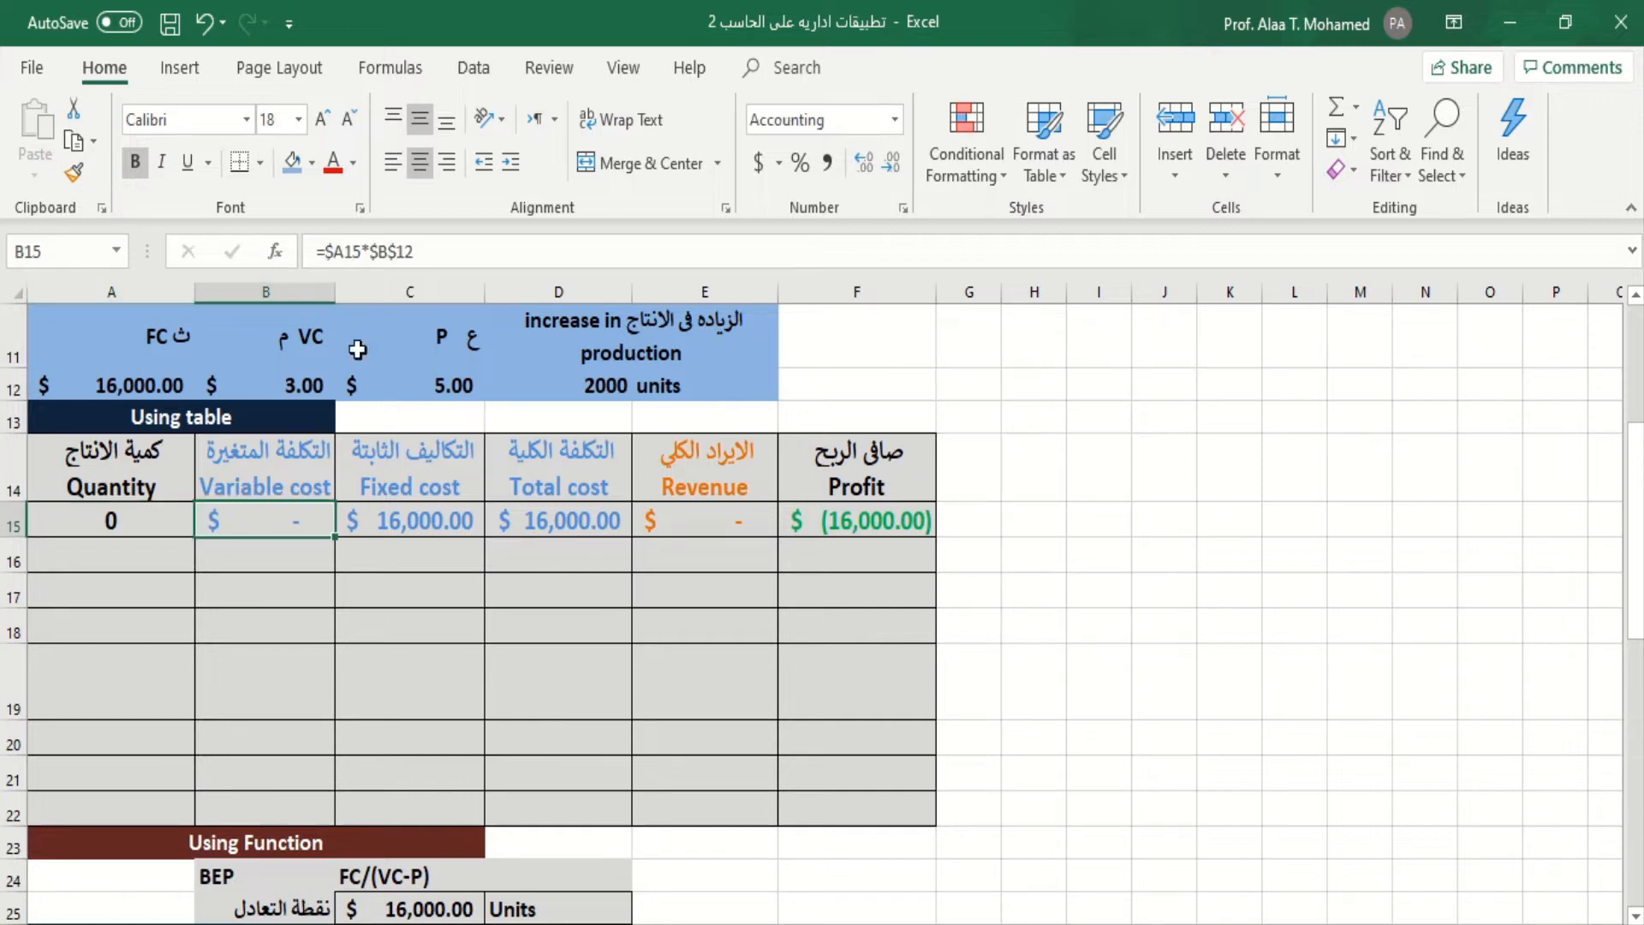
left_click(421, 252)
left_click_drag(421, 251, 318, 255)
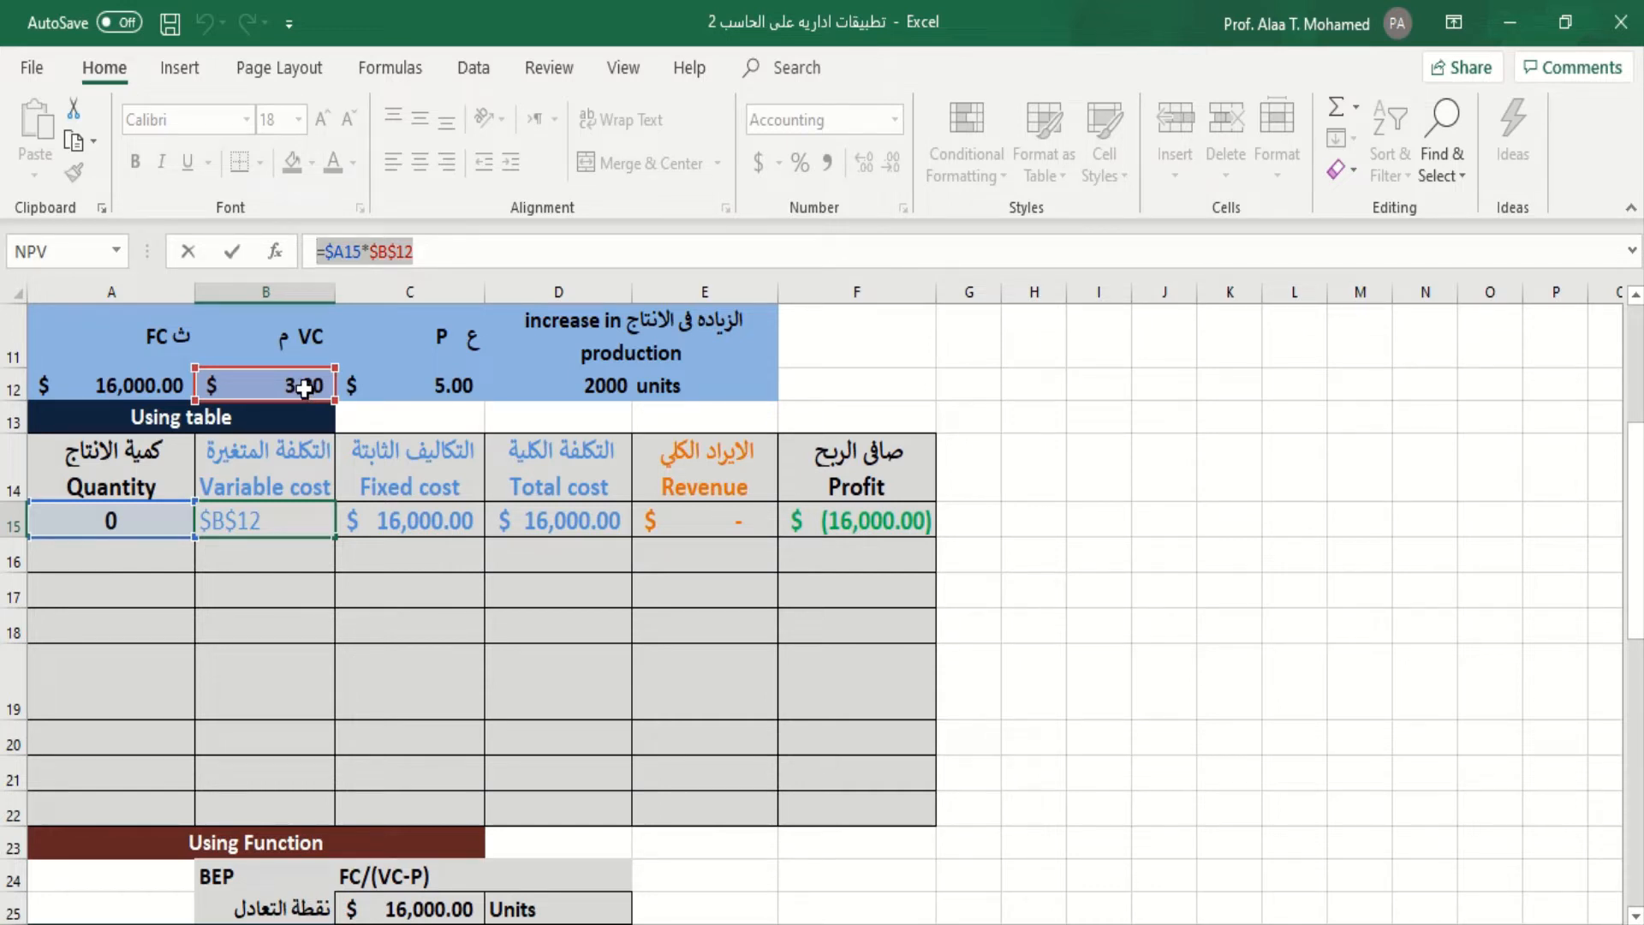
key("ctrl+Return")
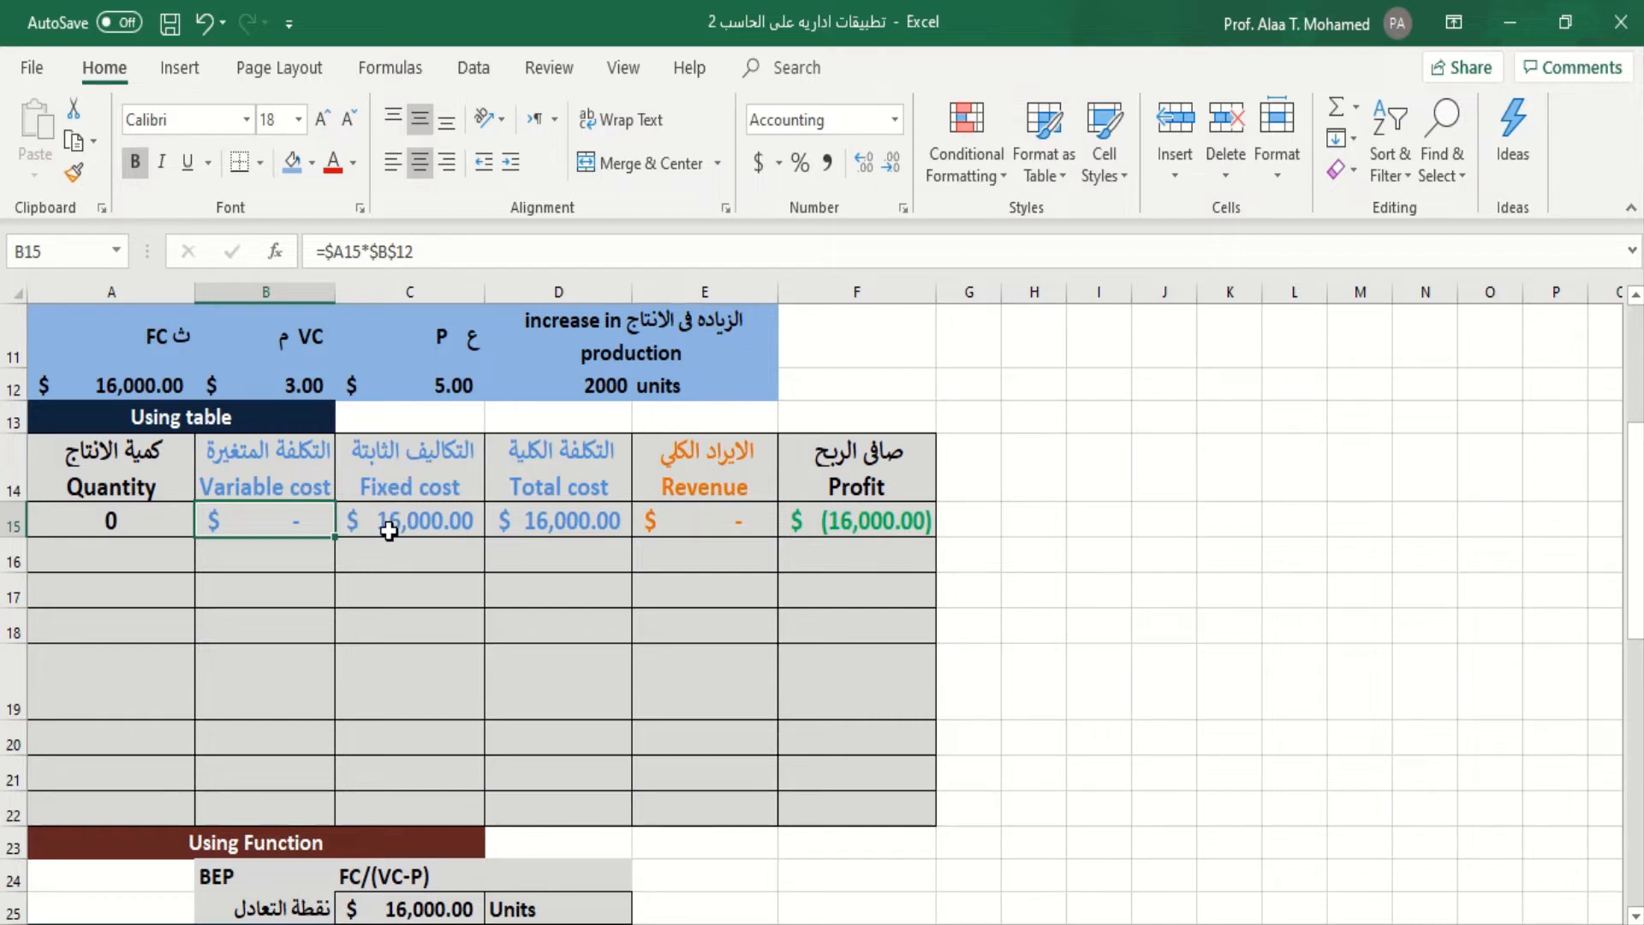
- Inspect the fixed cost formula in C15 and the total cost formula in D15 with their referenced cells
left_click(389, 531)
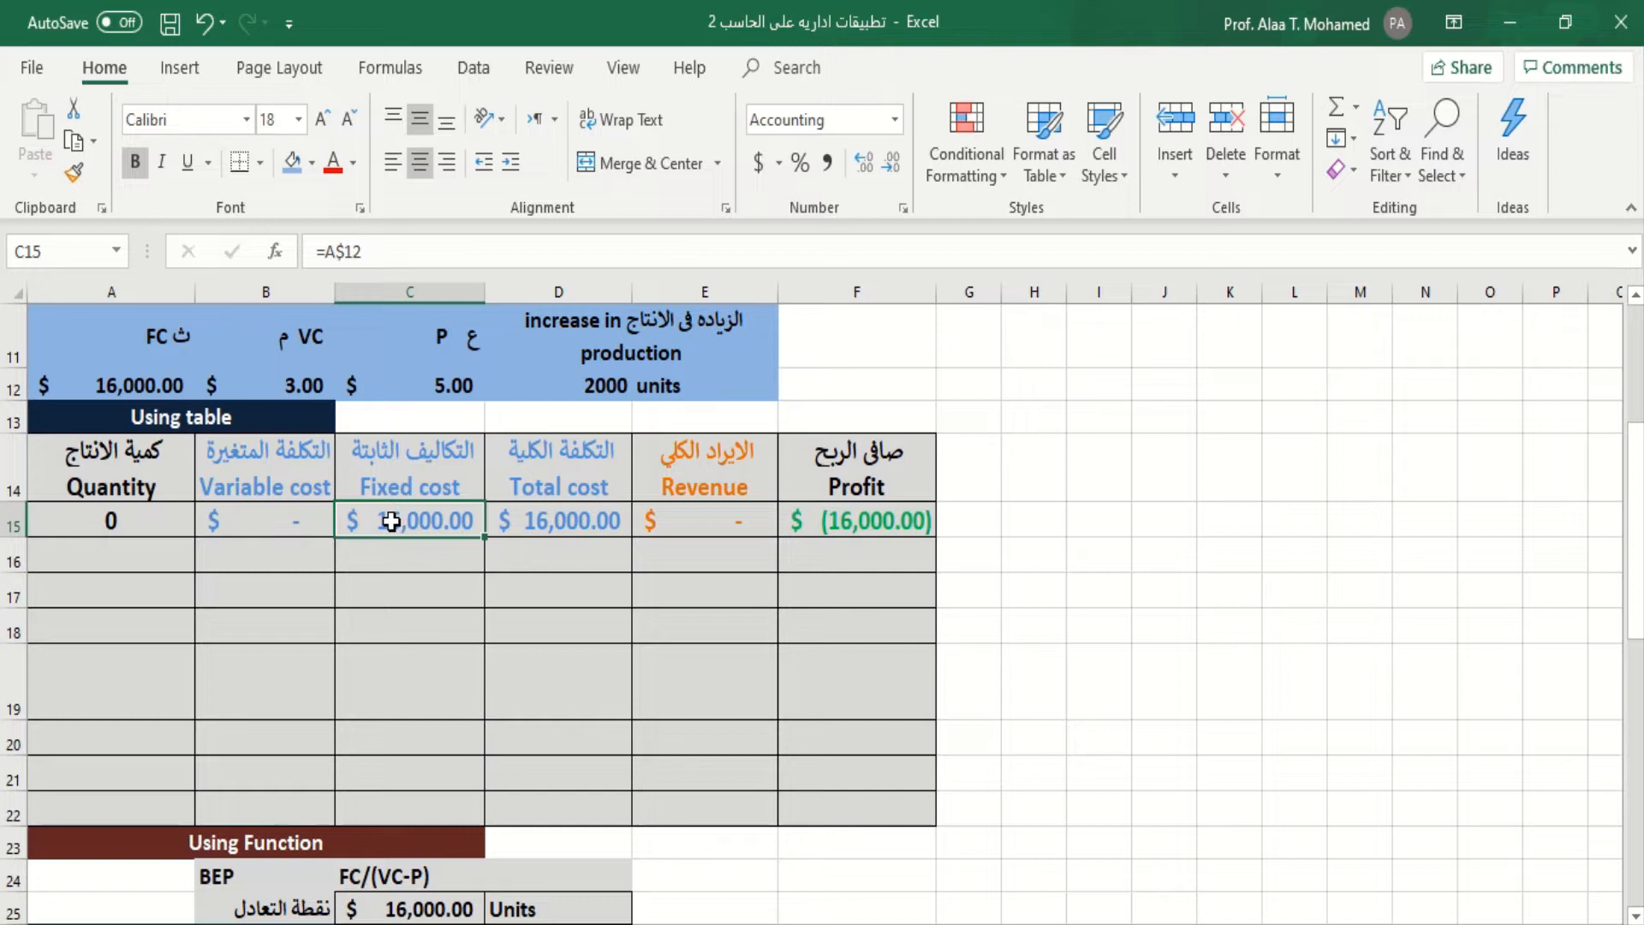
left_click(333, 251)
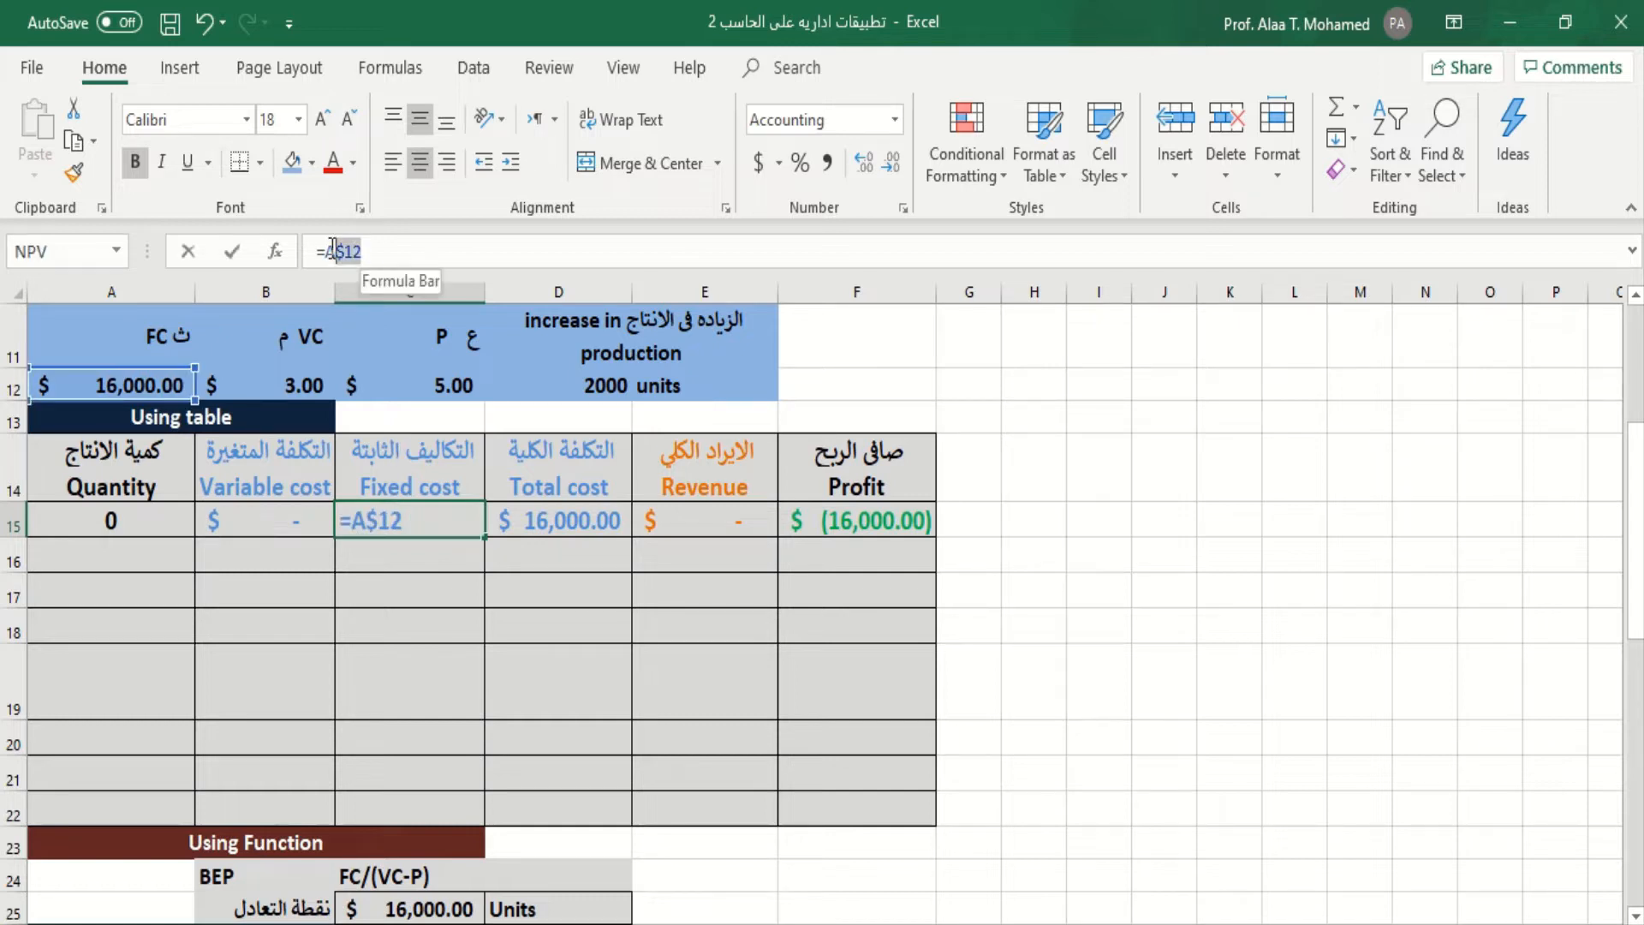
left_click_drag(333, 249, 314, 250)
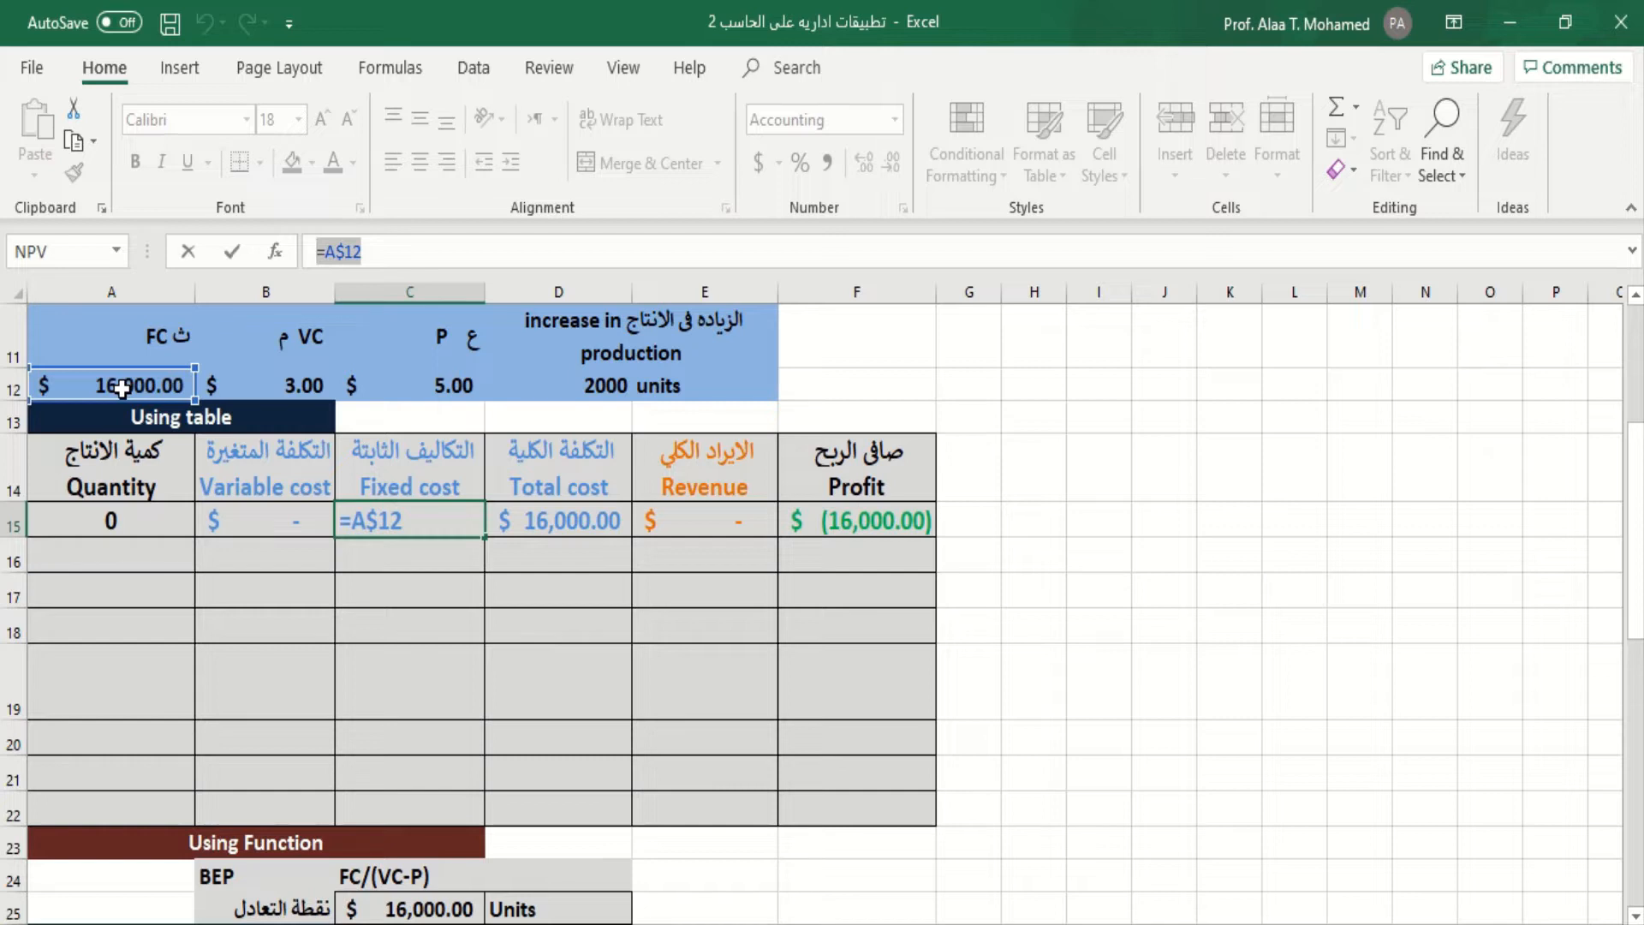
left_click(516, 508)
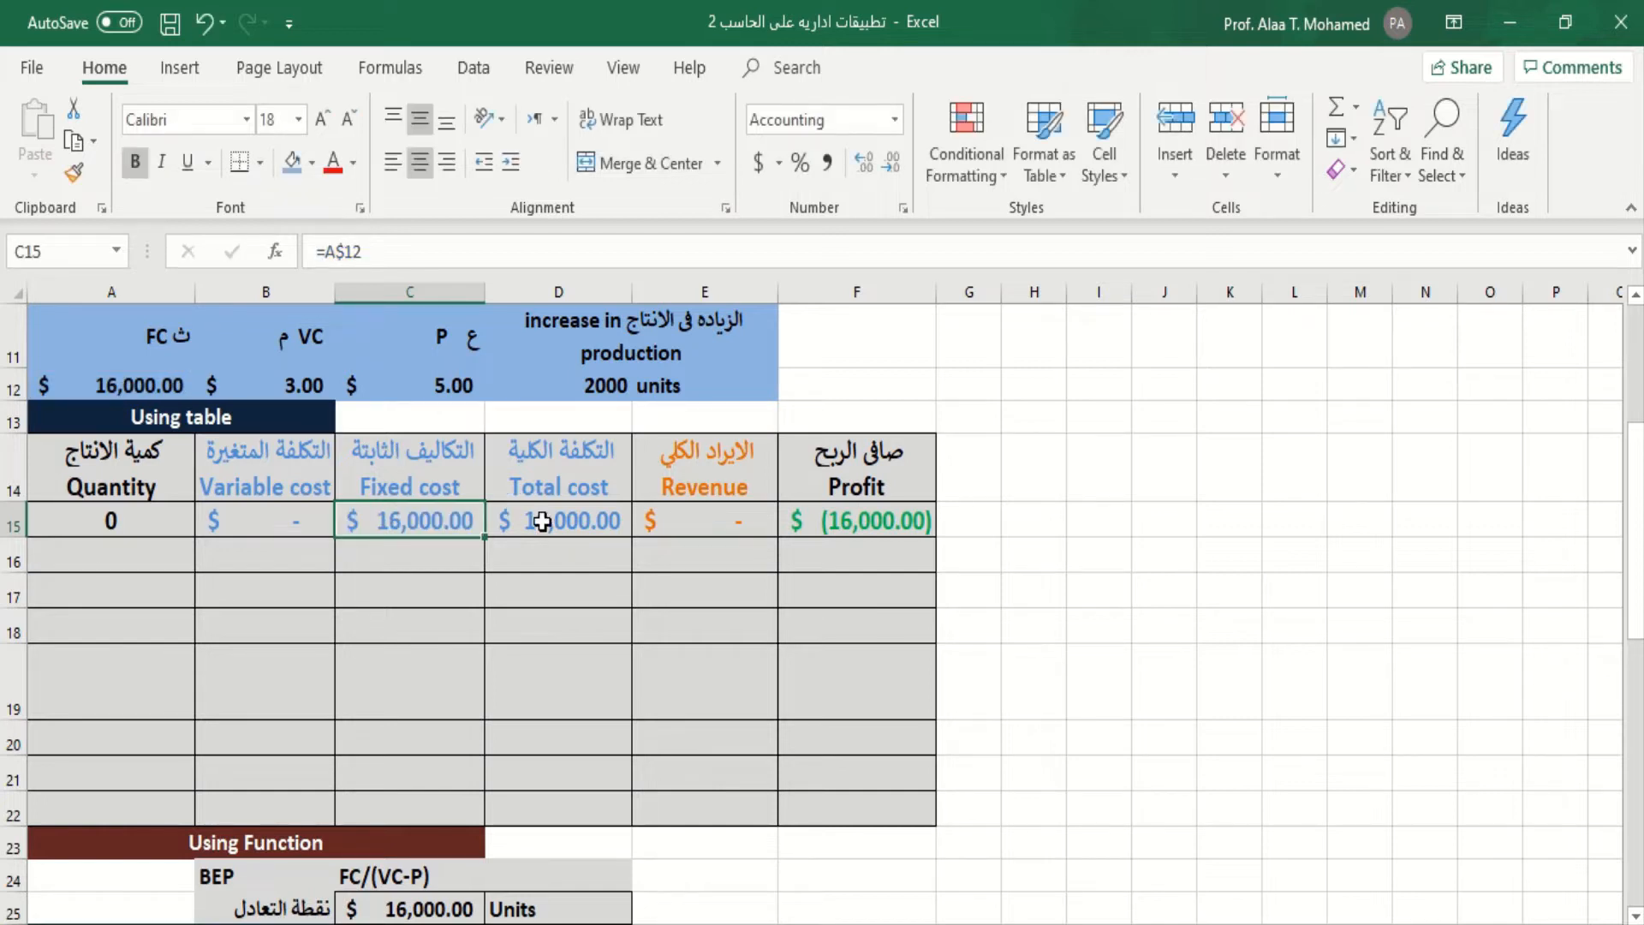
left_click_drag(388, 252, 318, 240)
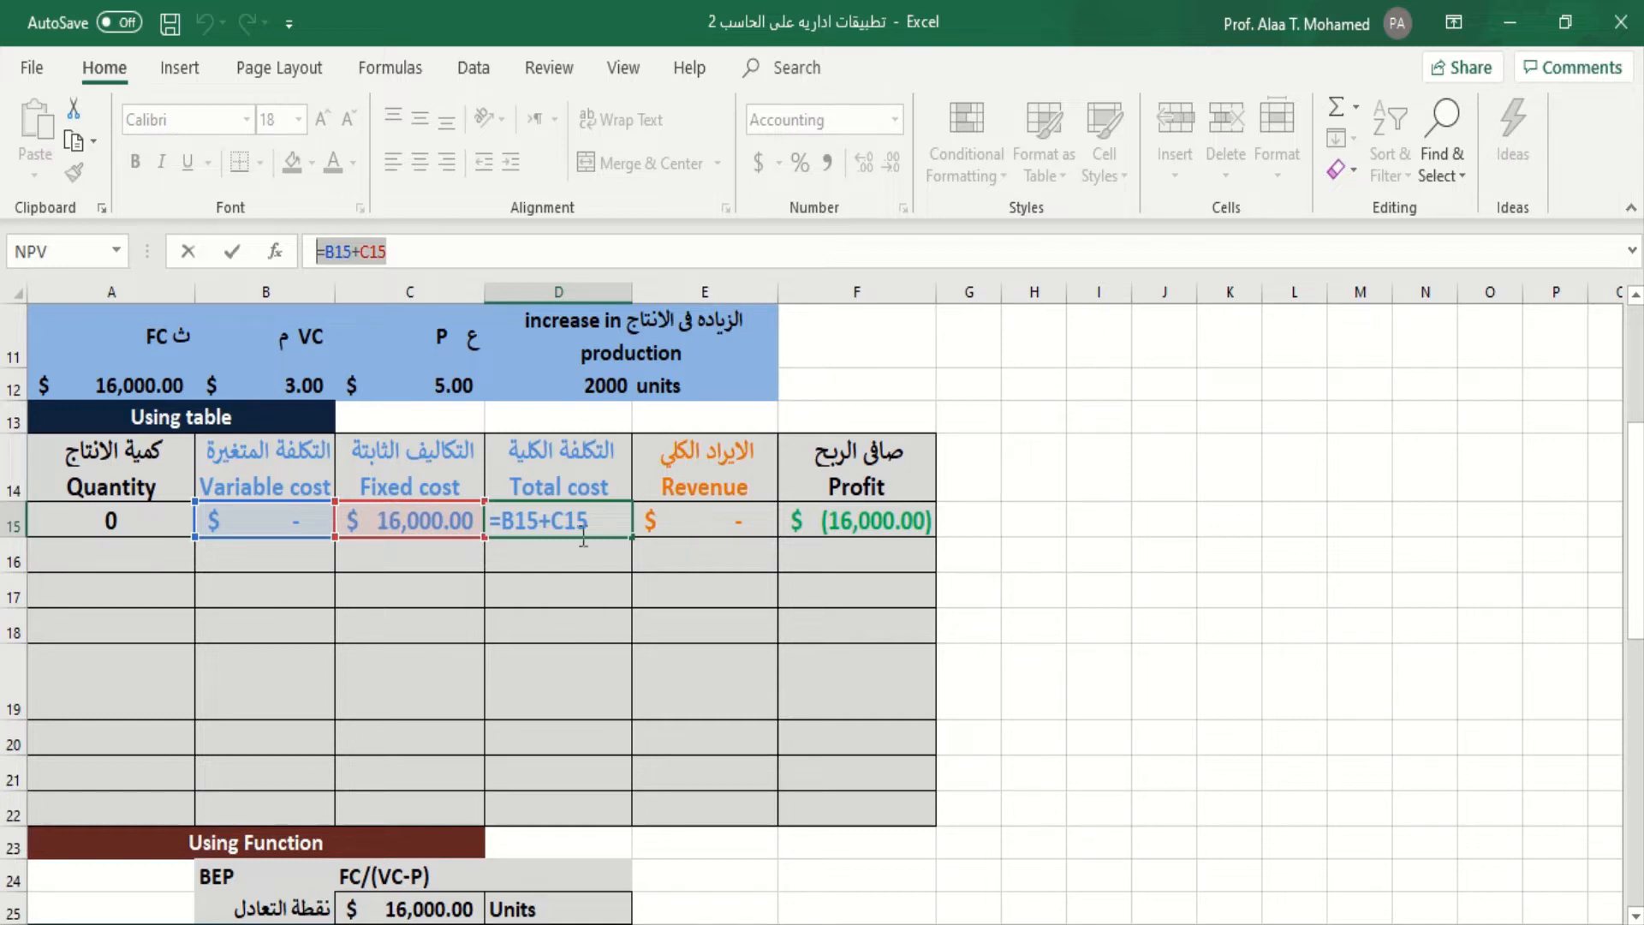
key("ctrl+Return")
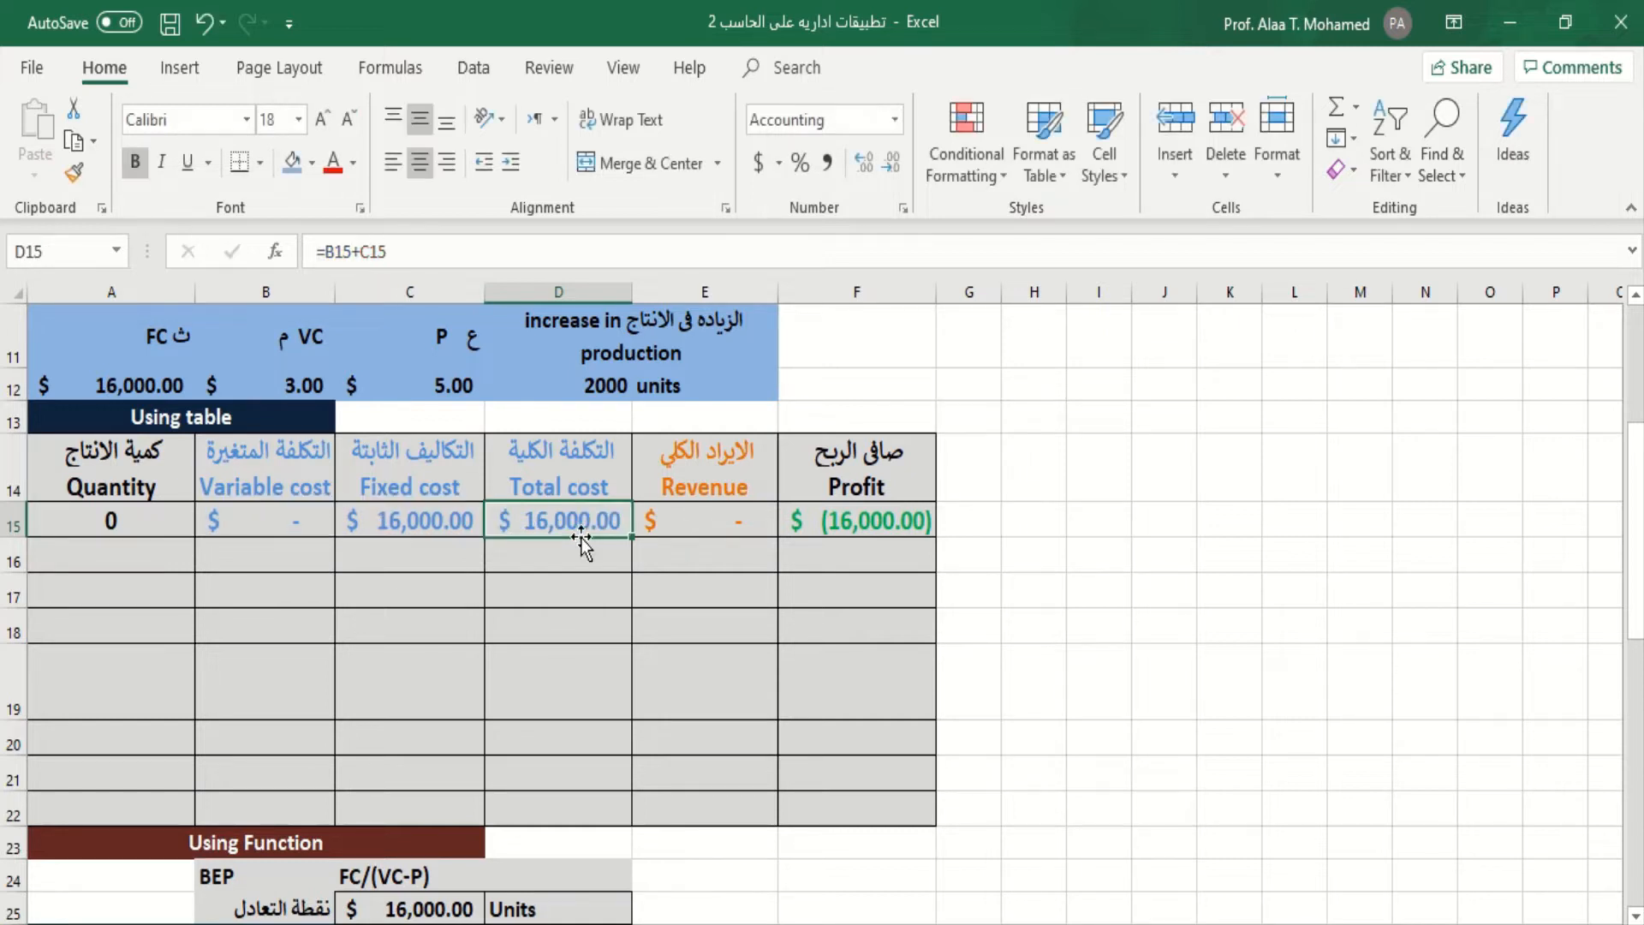
- Inspect the revenue formula in E15 and the price input in C12 it refers to
left_click(720, 526)
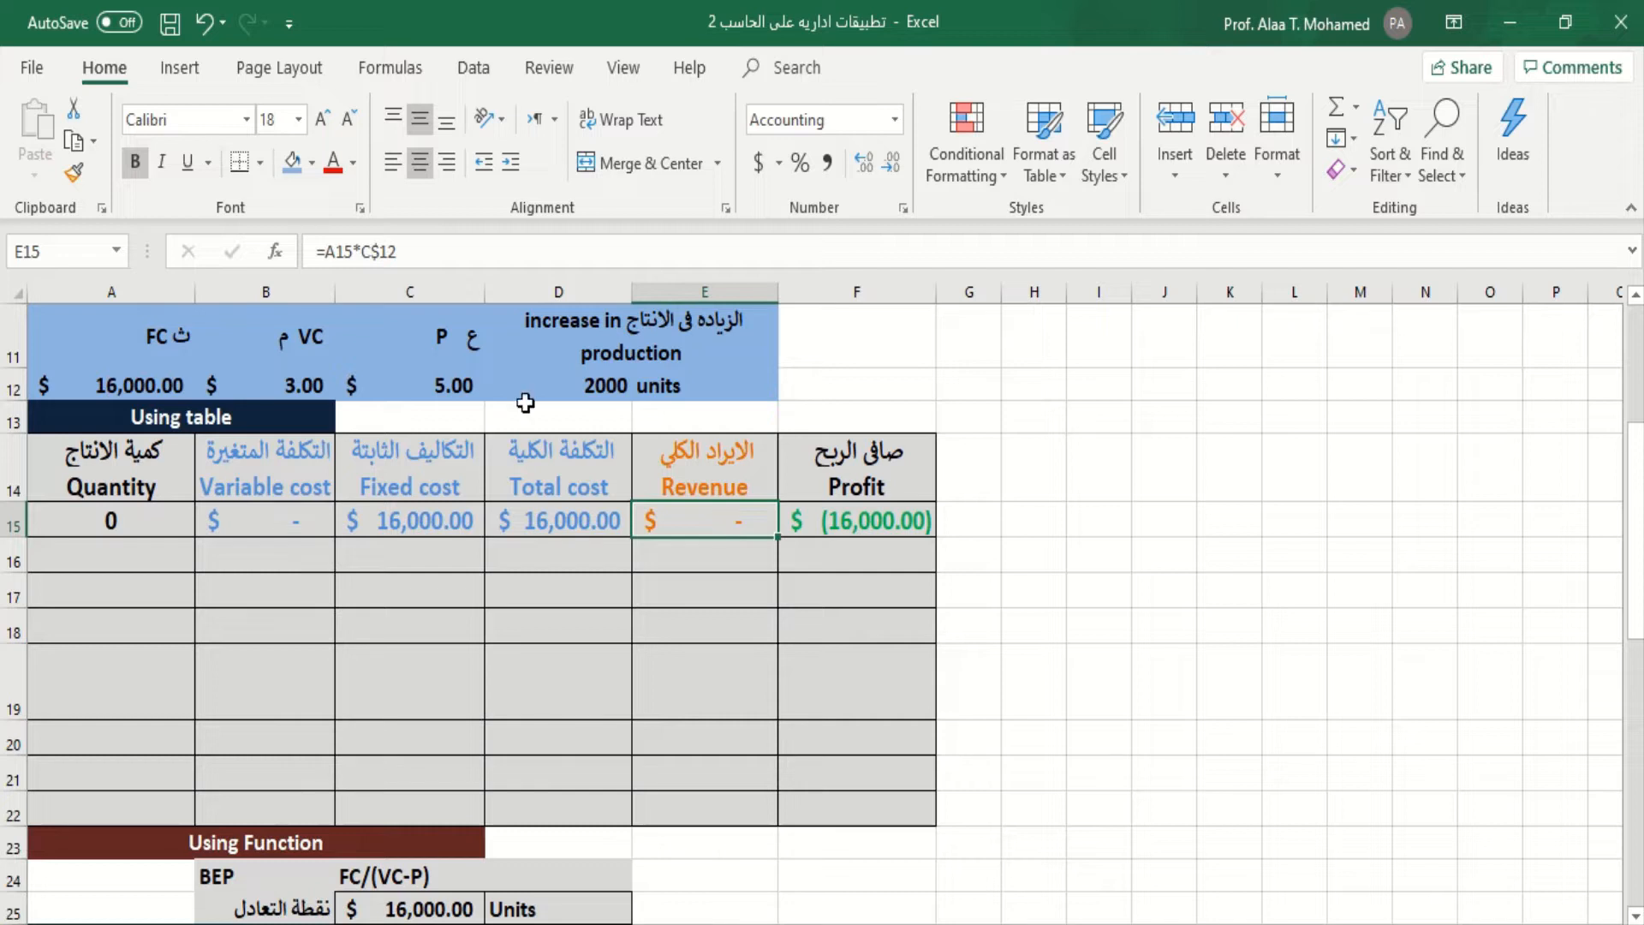
left_click(436, 385)
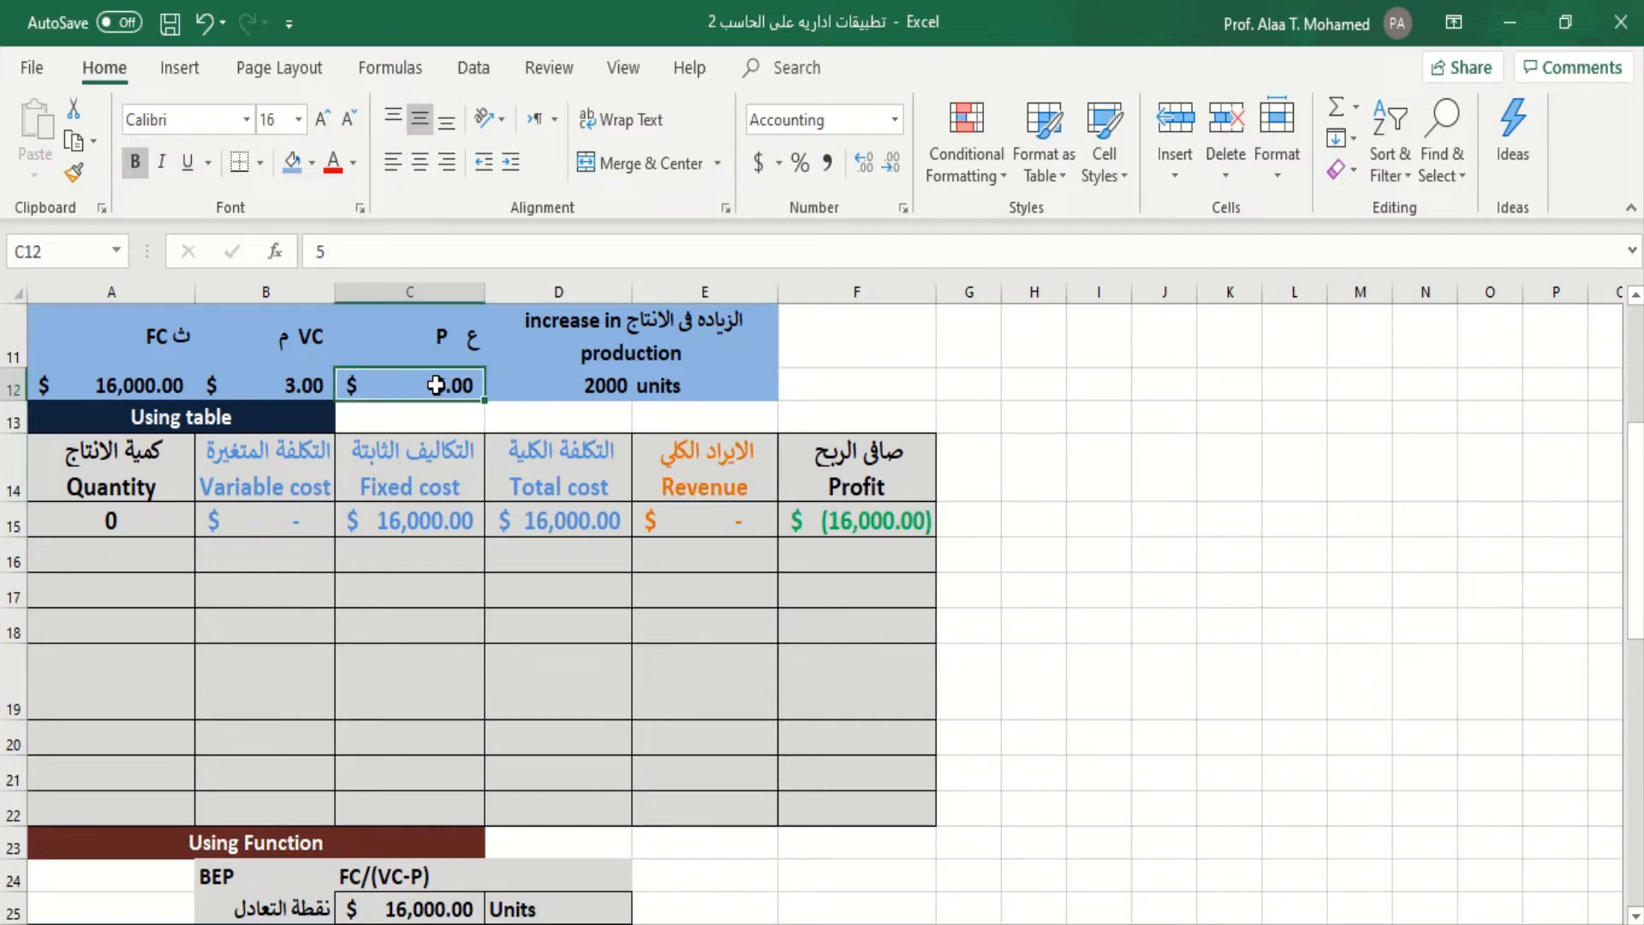
left_click(697, 522)
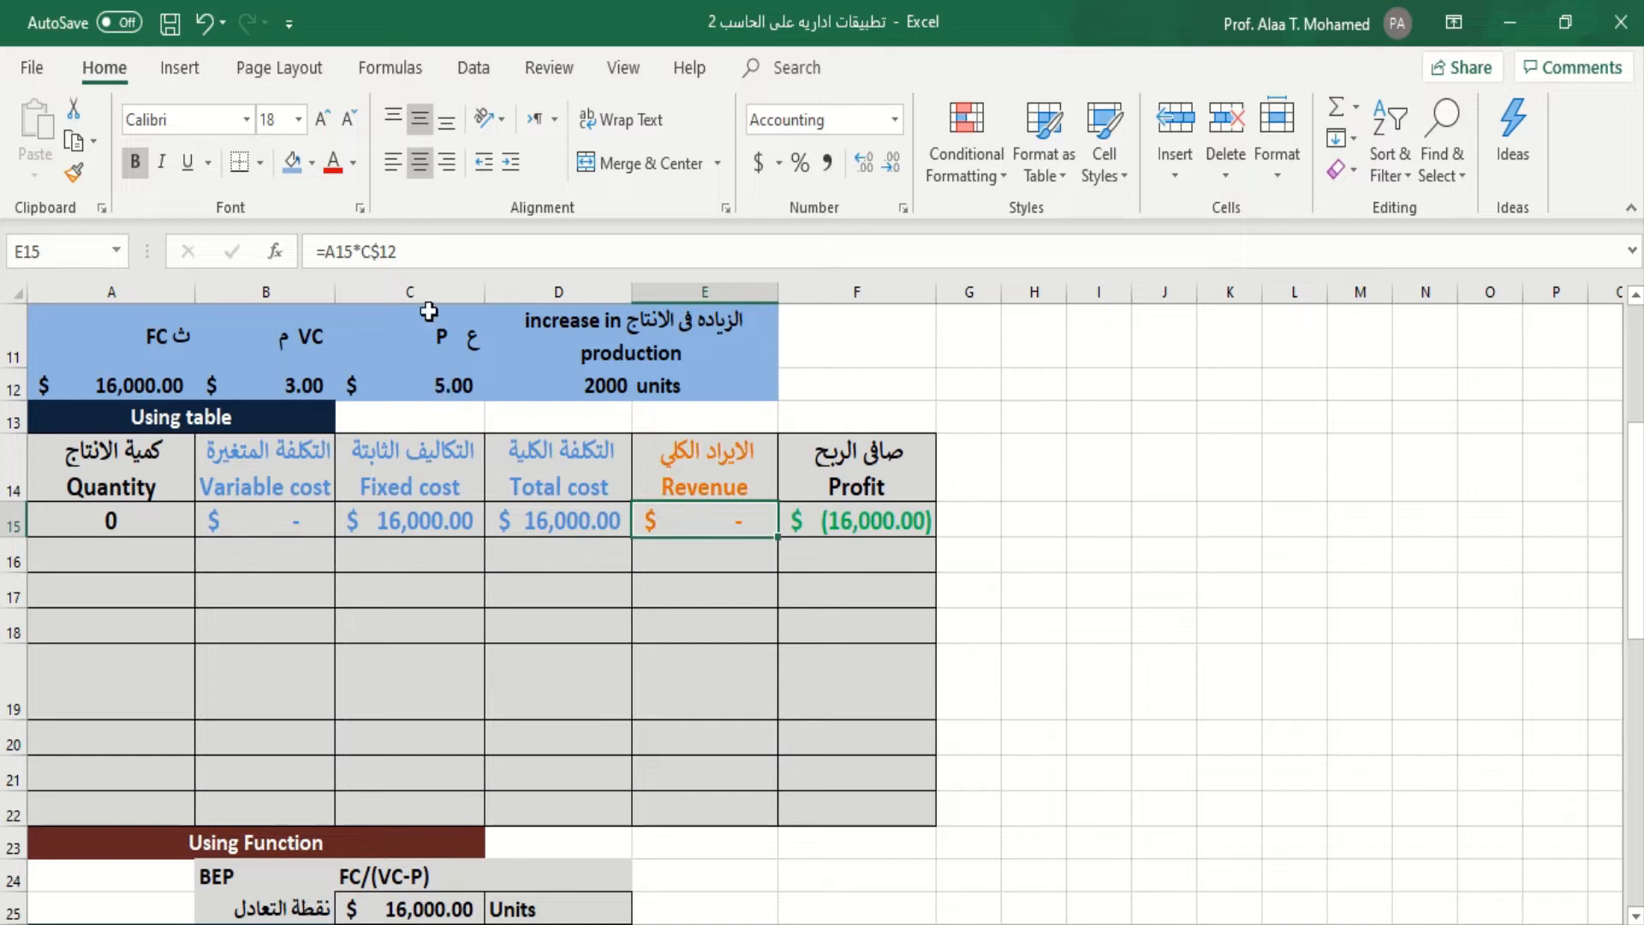
left_click_drag(403, 252, 306, 268)
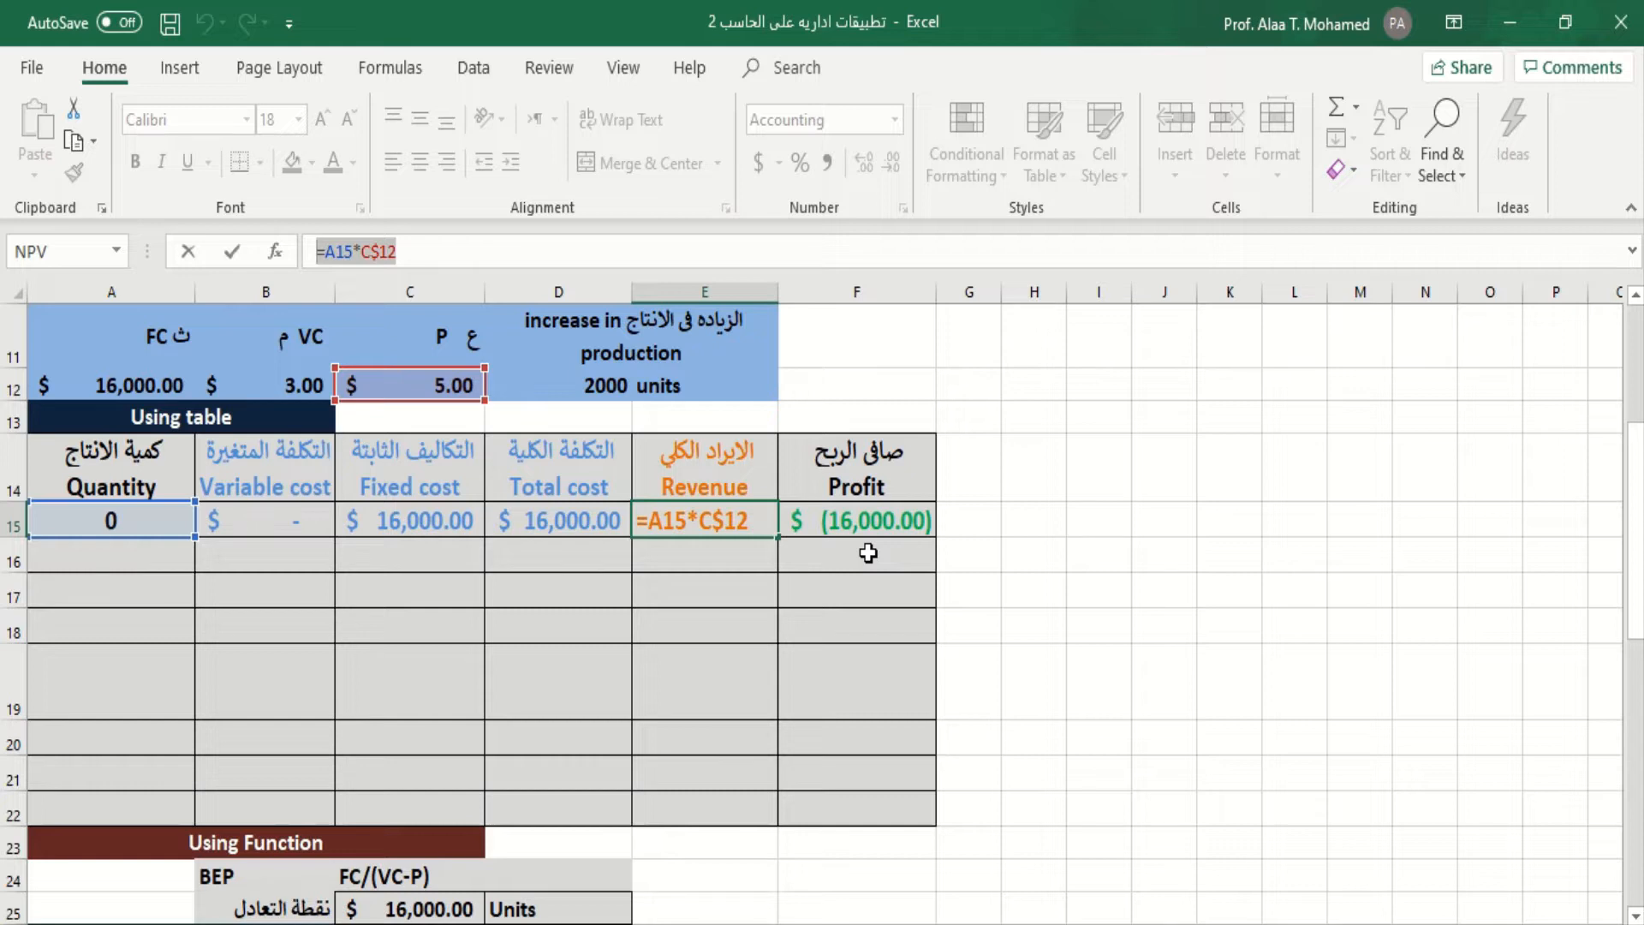
key("ctrl+Return")
- Inspect the profit formula in F15 and the revenue and total cost cells it references
left_click(861, 528)
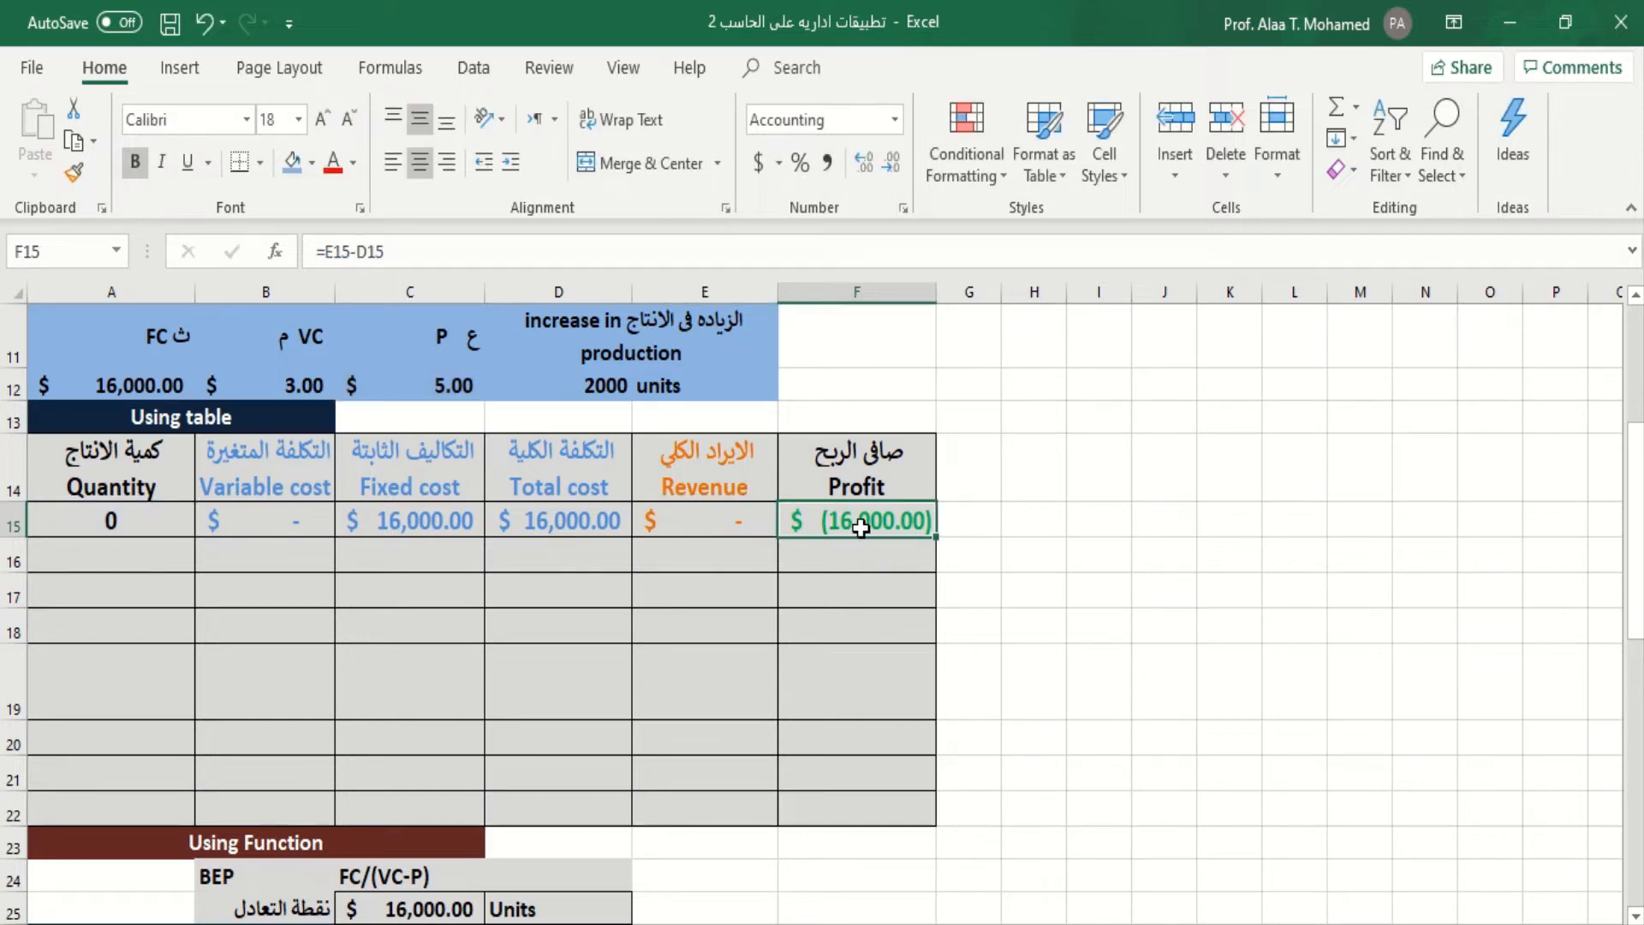
left_click_drag(408, 252, 307, 242)
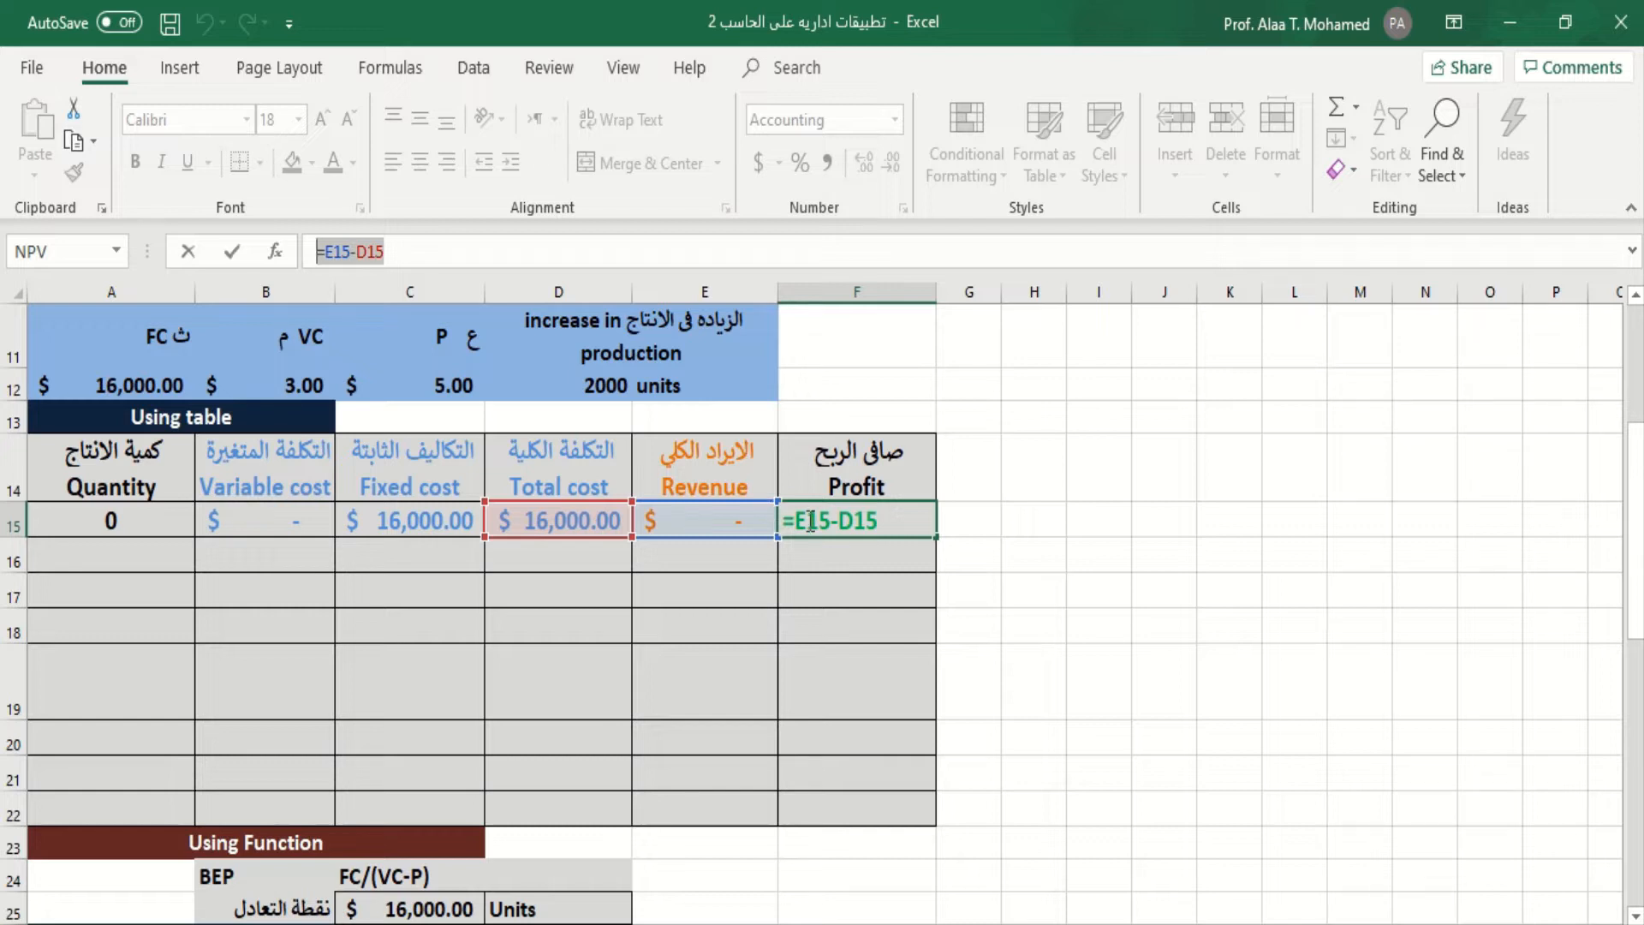
key("ctrl+Return")
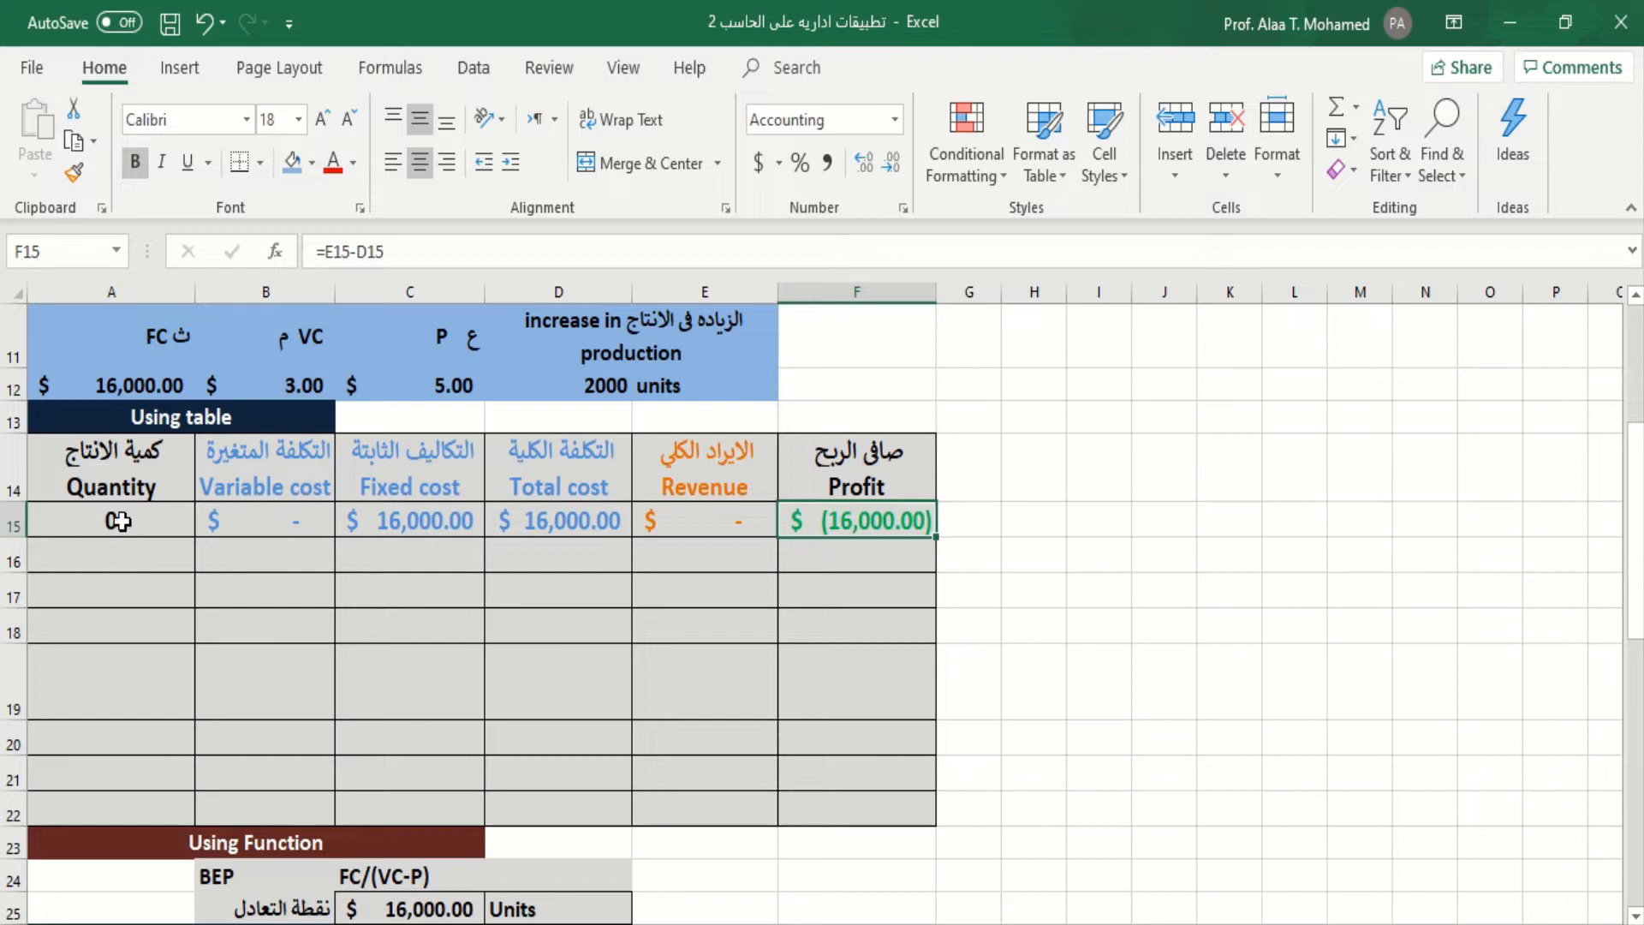
- Enter the formula =A15+D12 in A16 to calculate the second production quantity
left_click(115, 550)
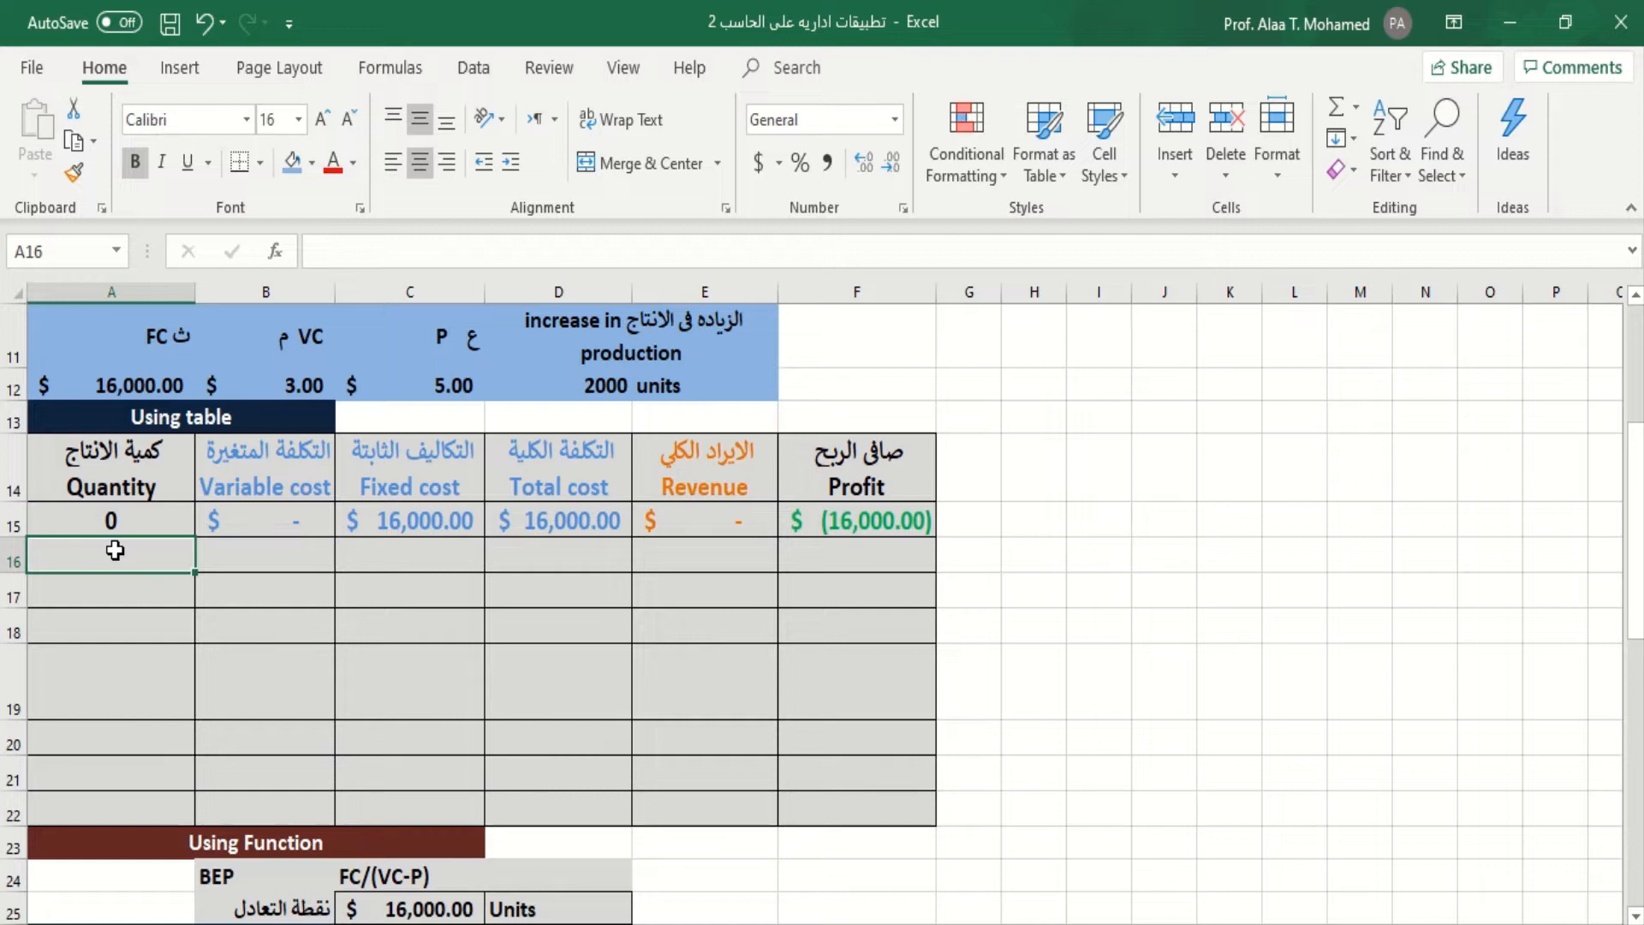
type("=")
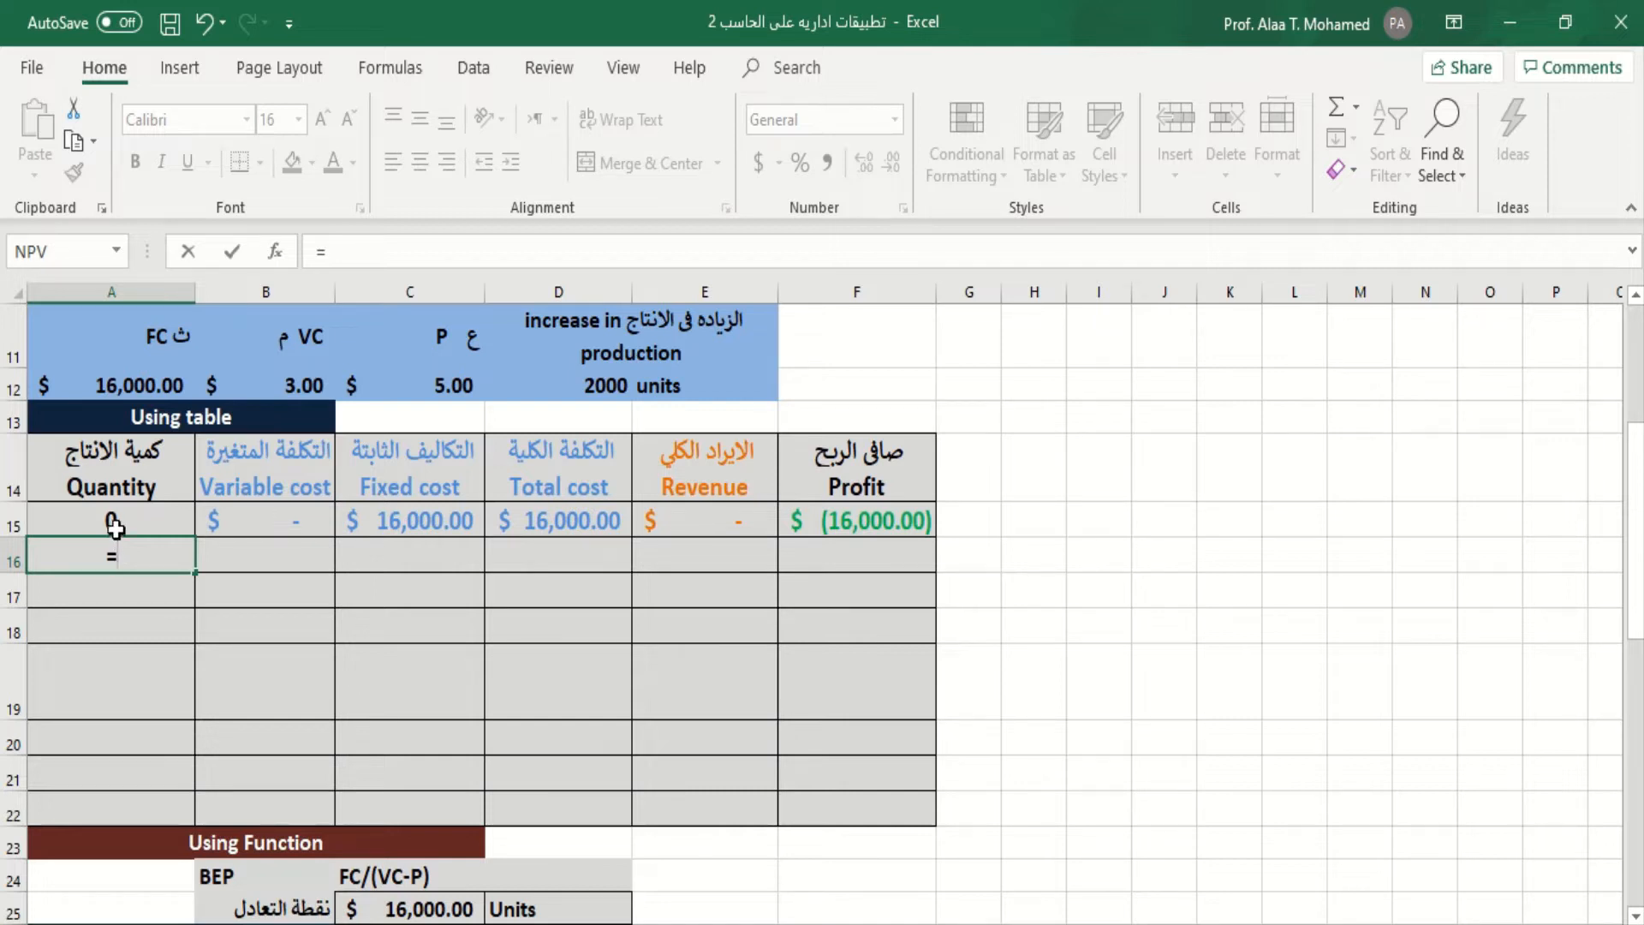
left_click(116, 520)
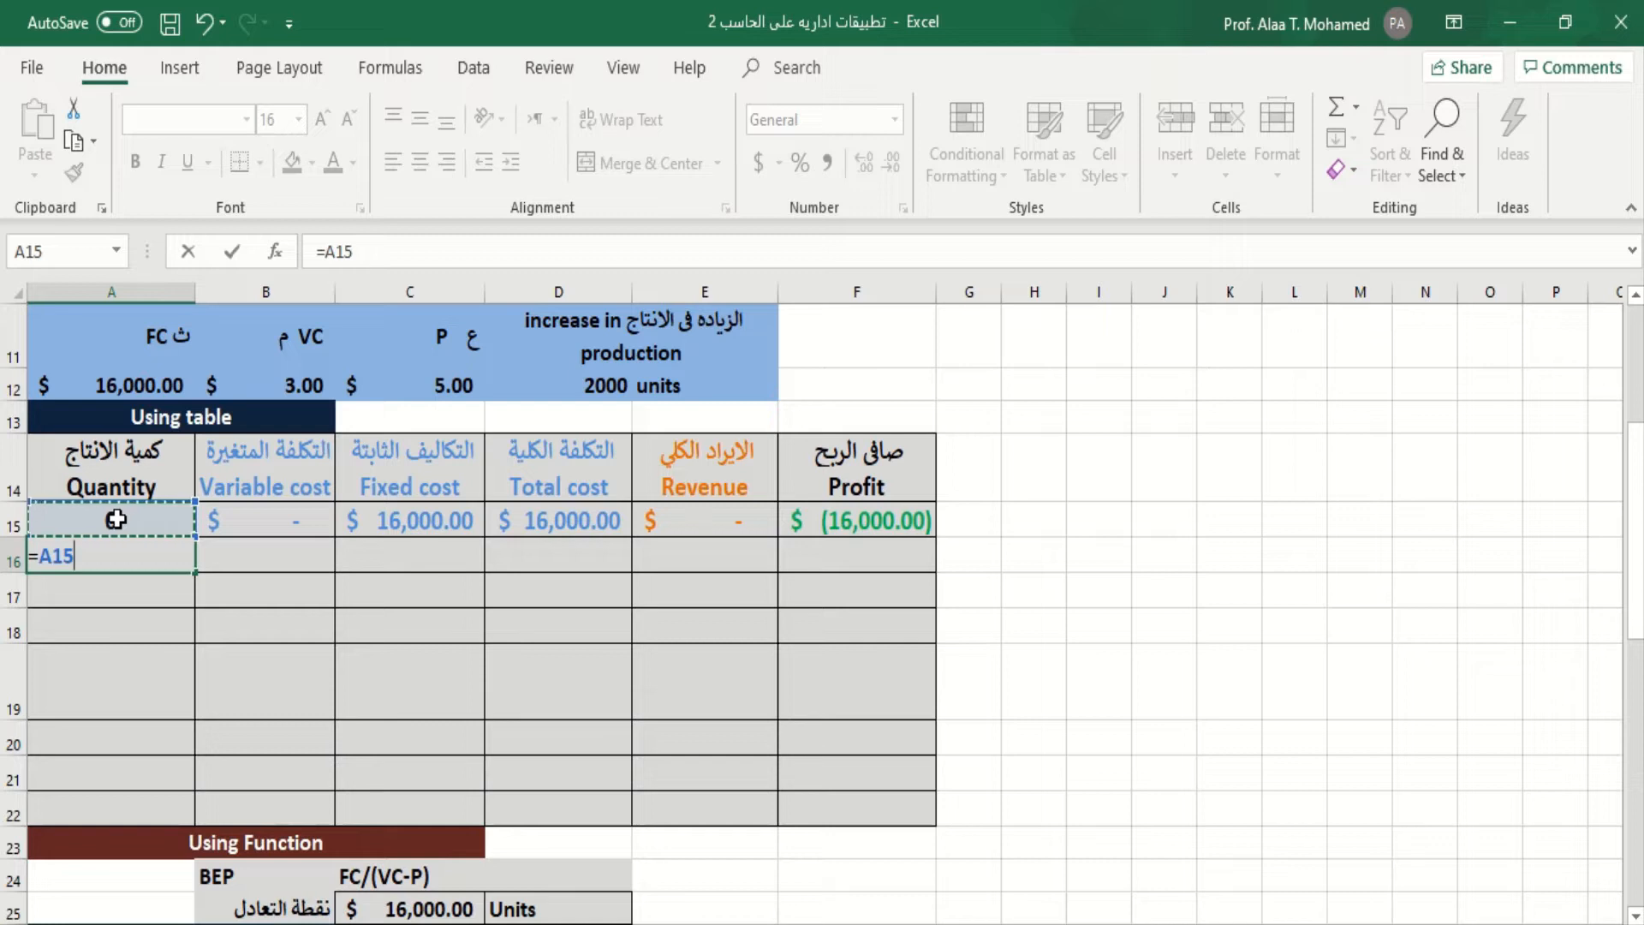
type("+")
left_click(579, 386)
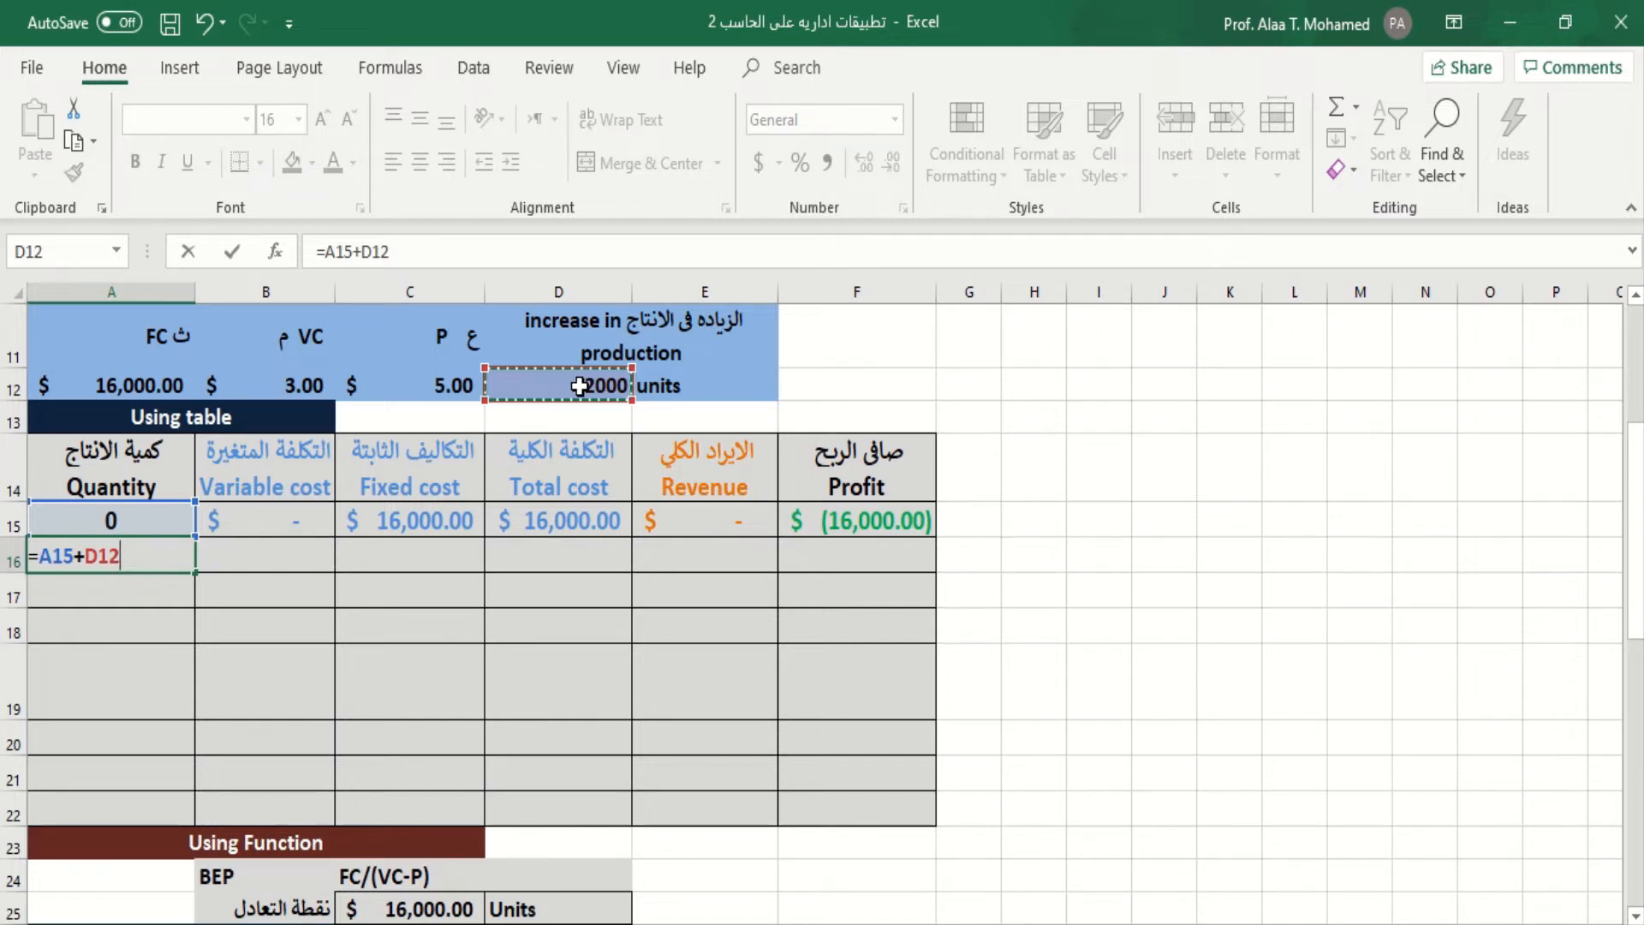
key("Return")
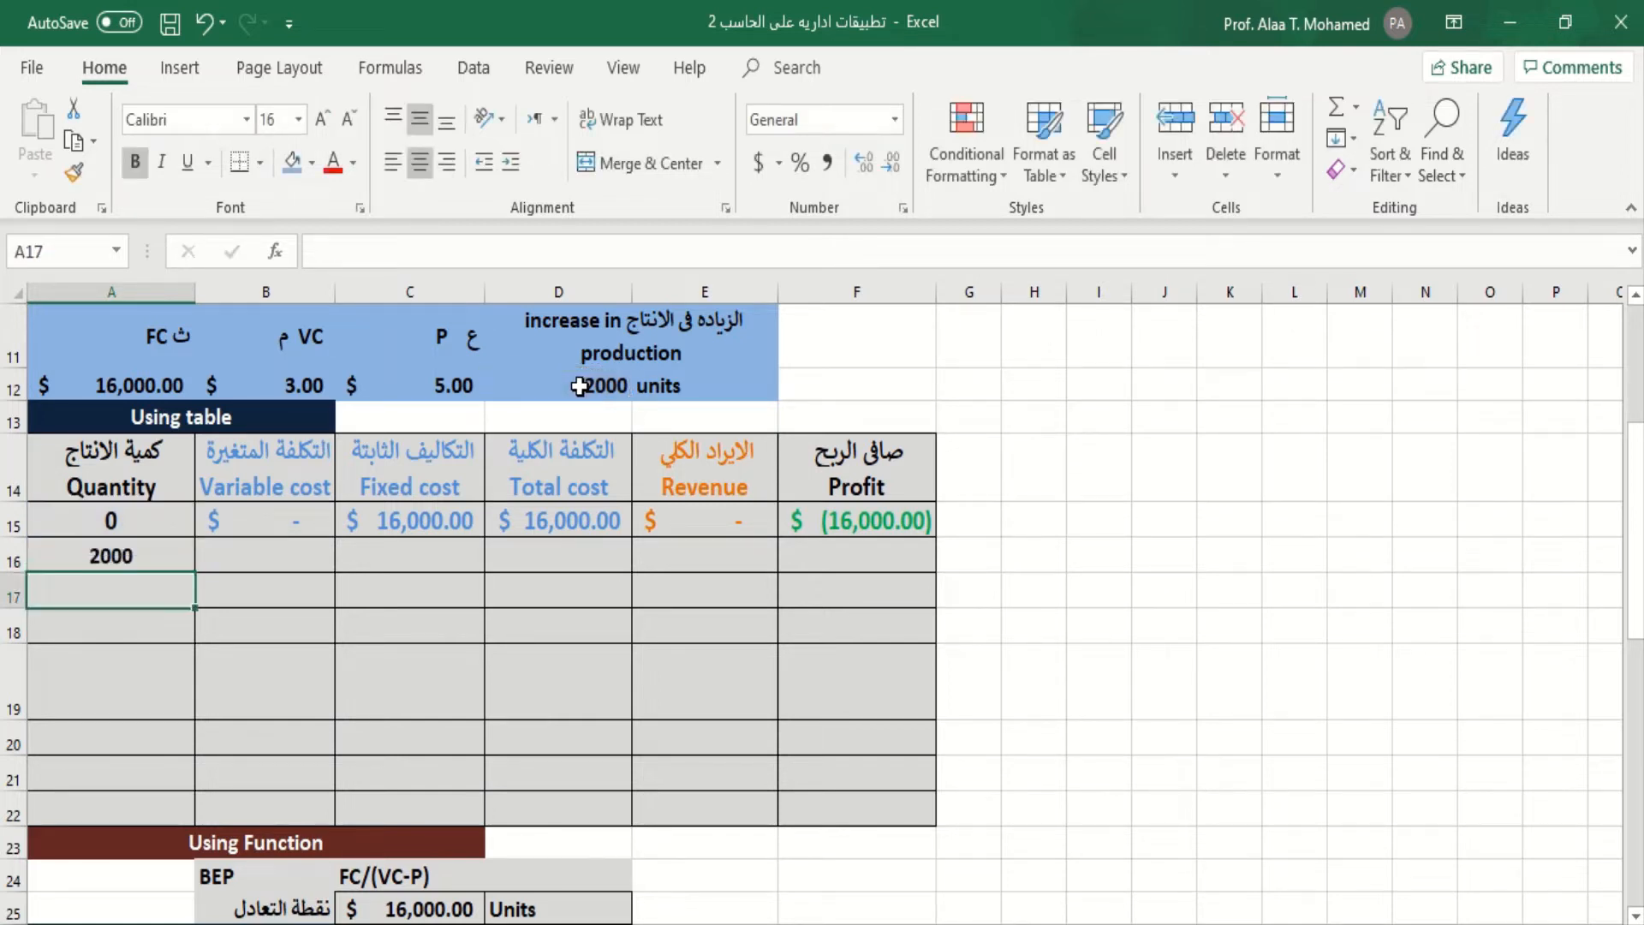
- Make the production increase reference in A16 absolute so that the formula reads =A15+$D$12
left_click(113, 558)
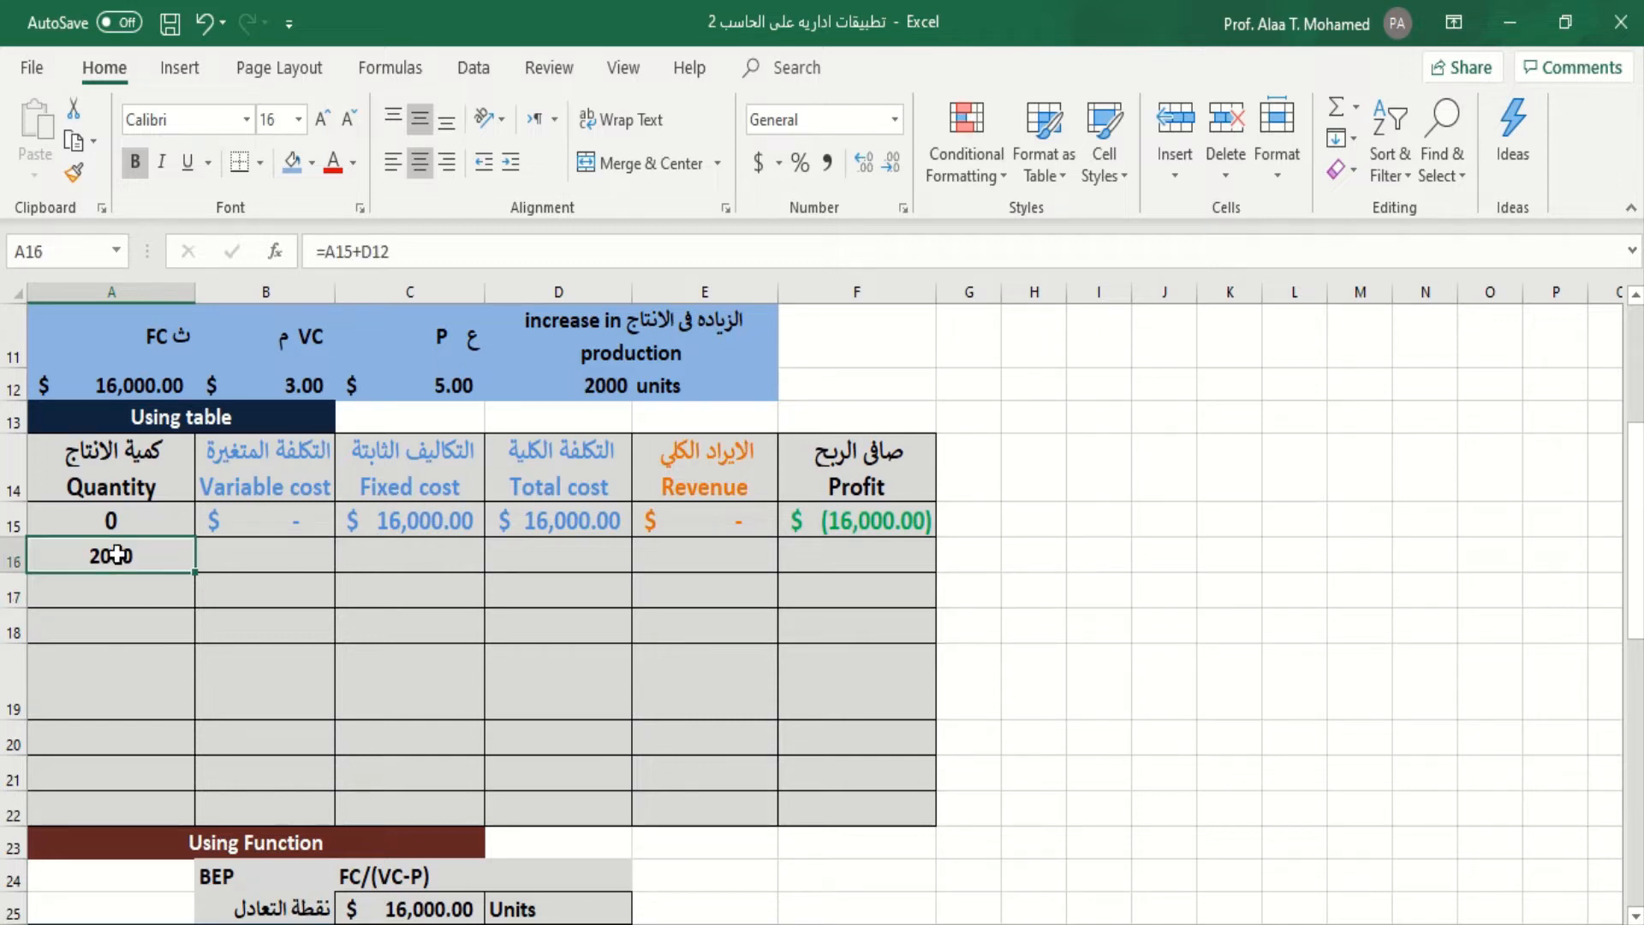
left_click(383, 250)
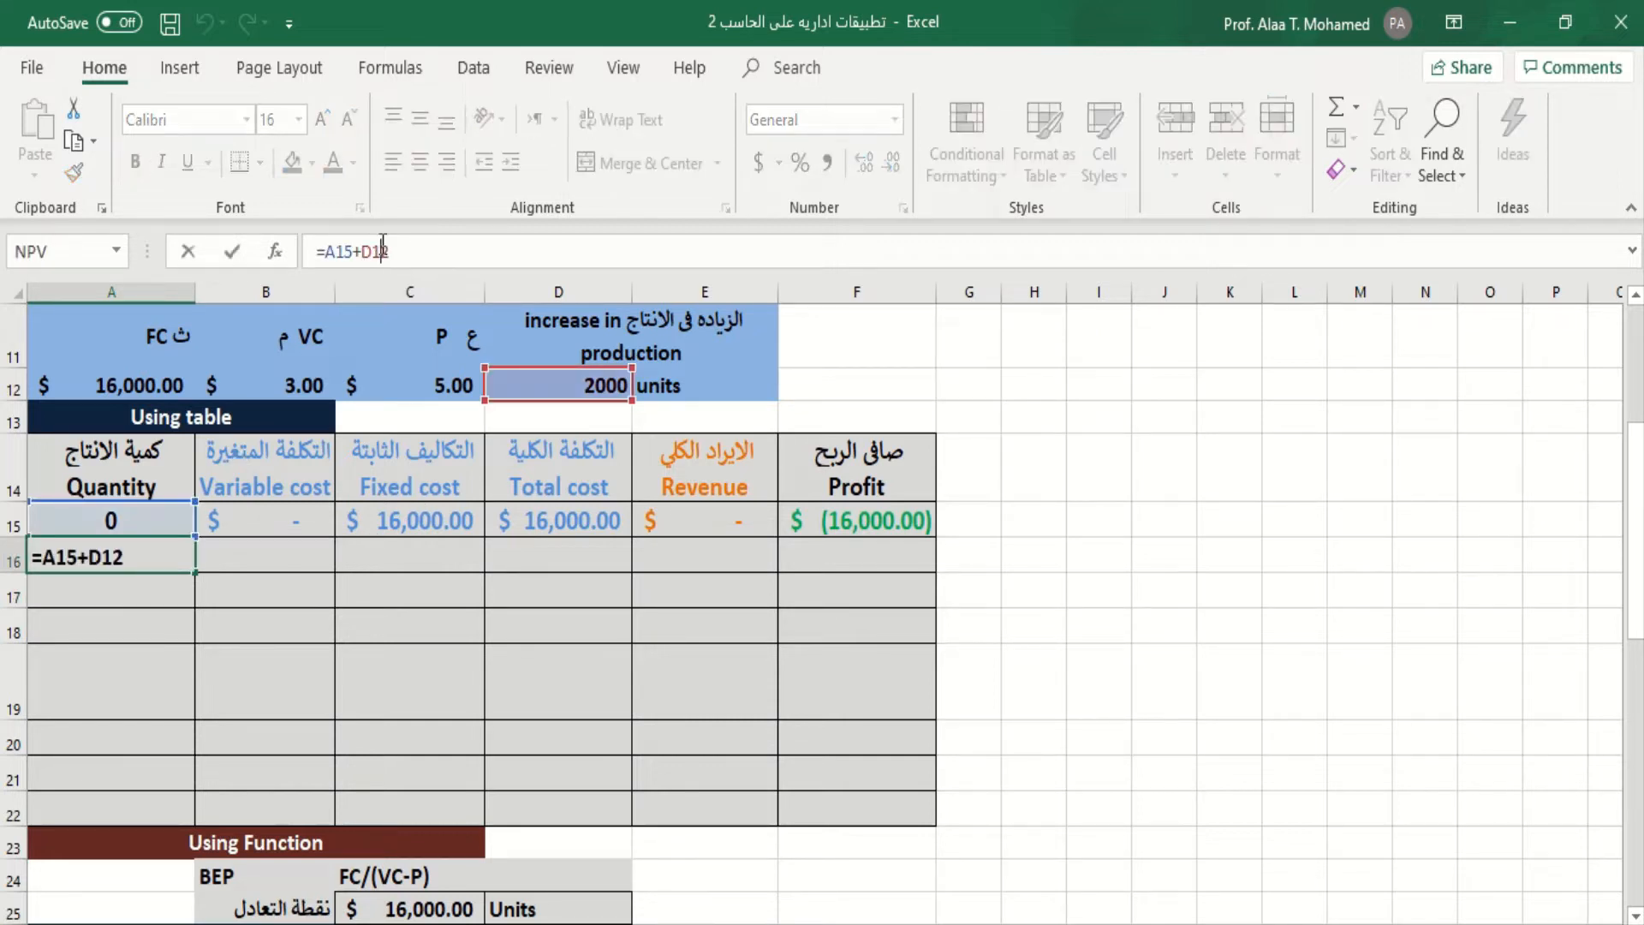
double_click(383, 250)
key("F4")
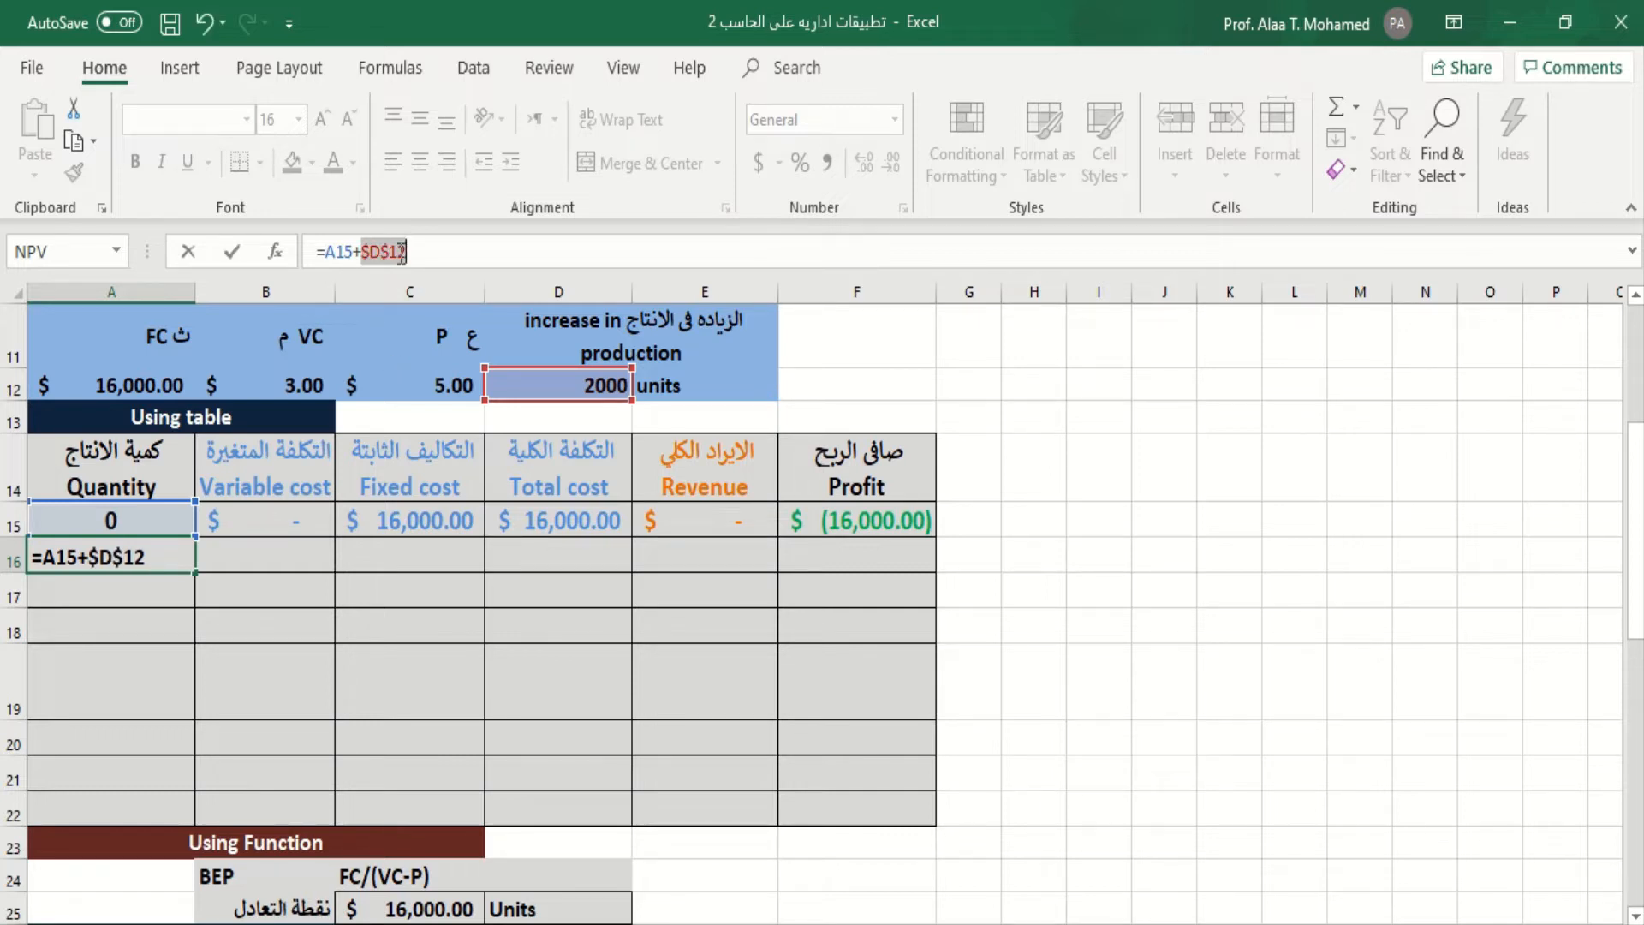
key("Return")
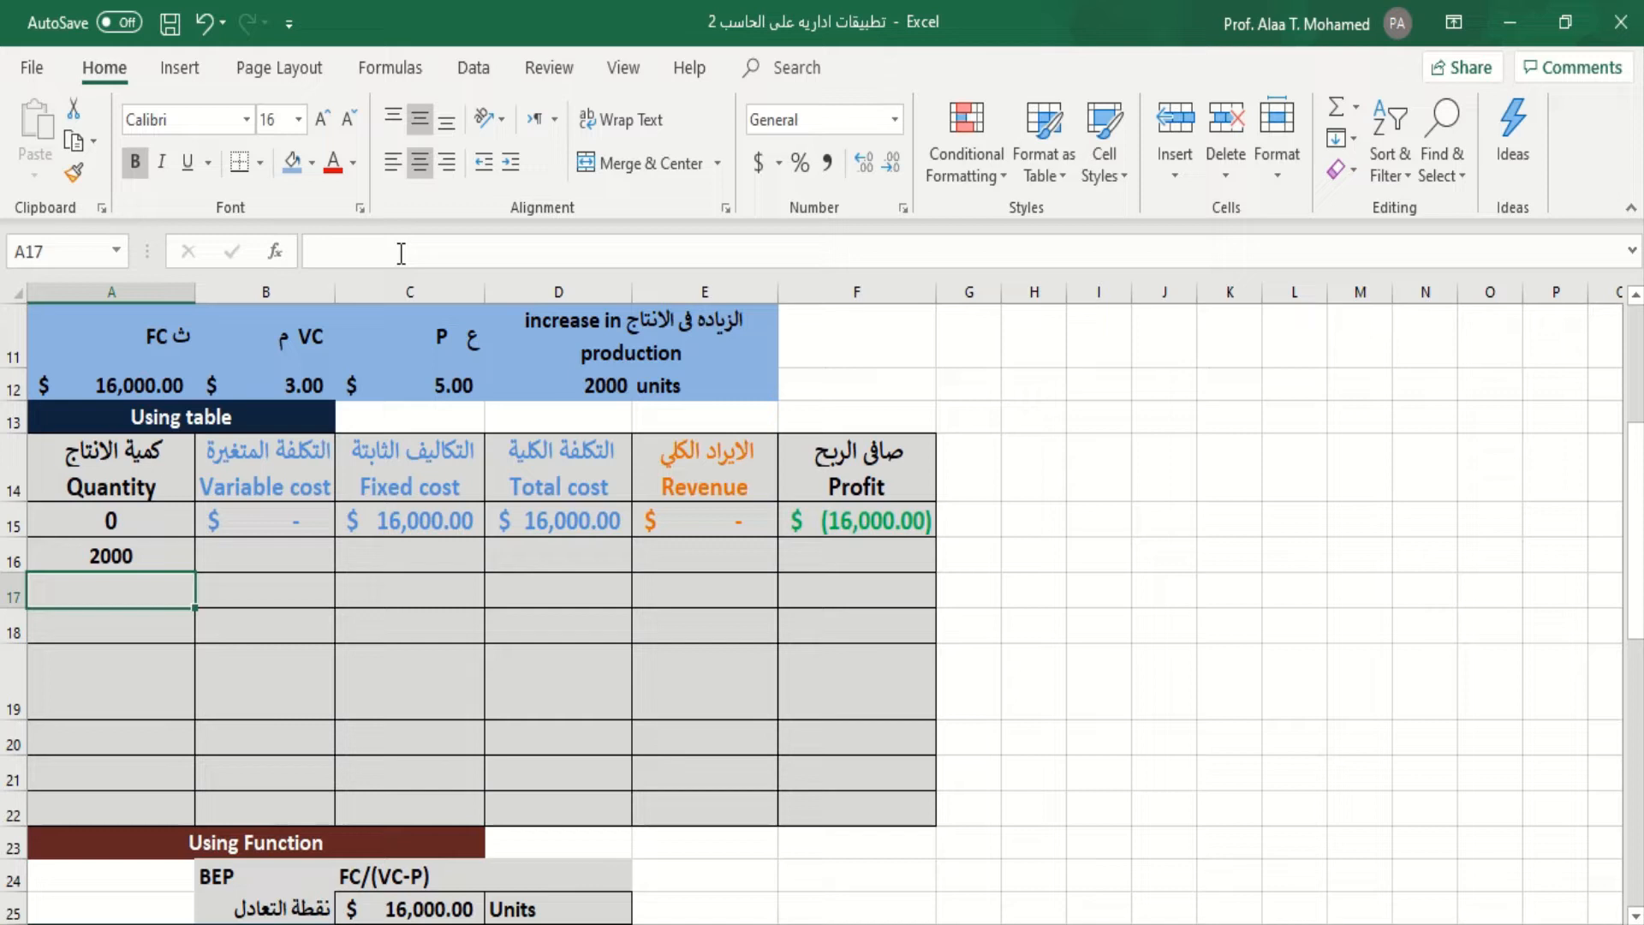
- Check how row 12 is locked in the variable cost formula in B15 and the fixed cost formula in C15
left_click(257, 533)
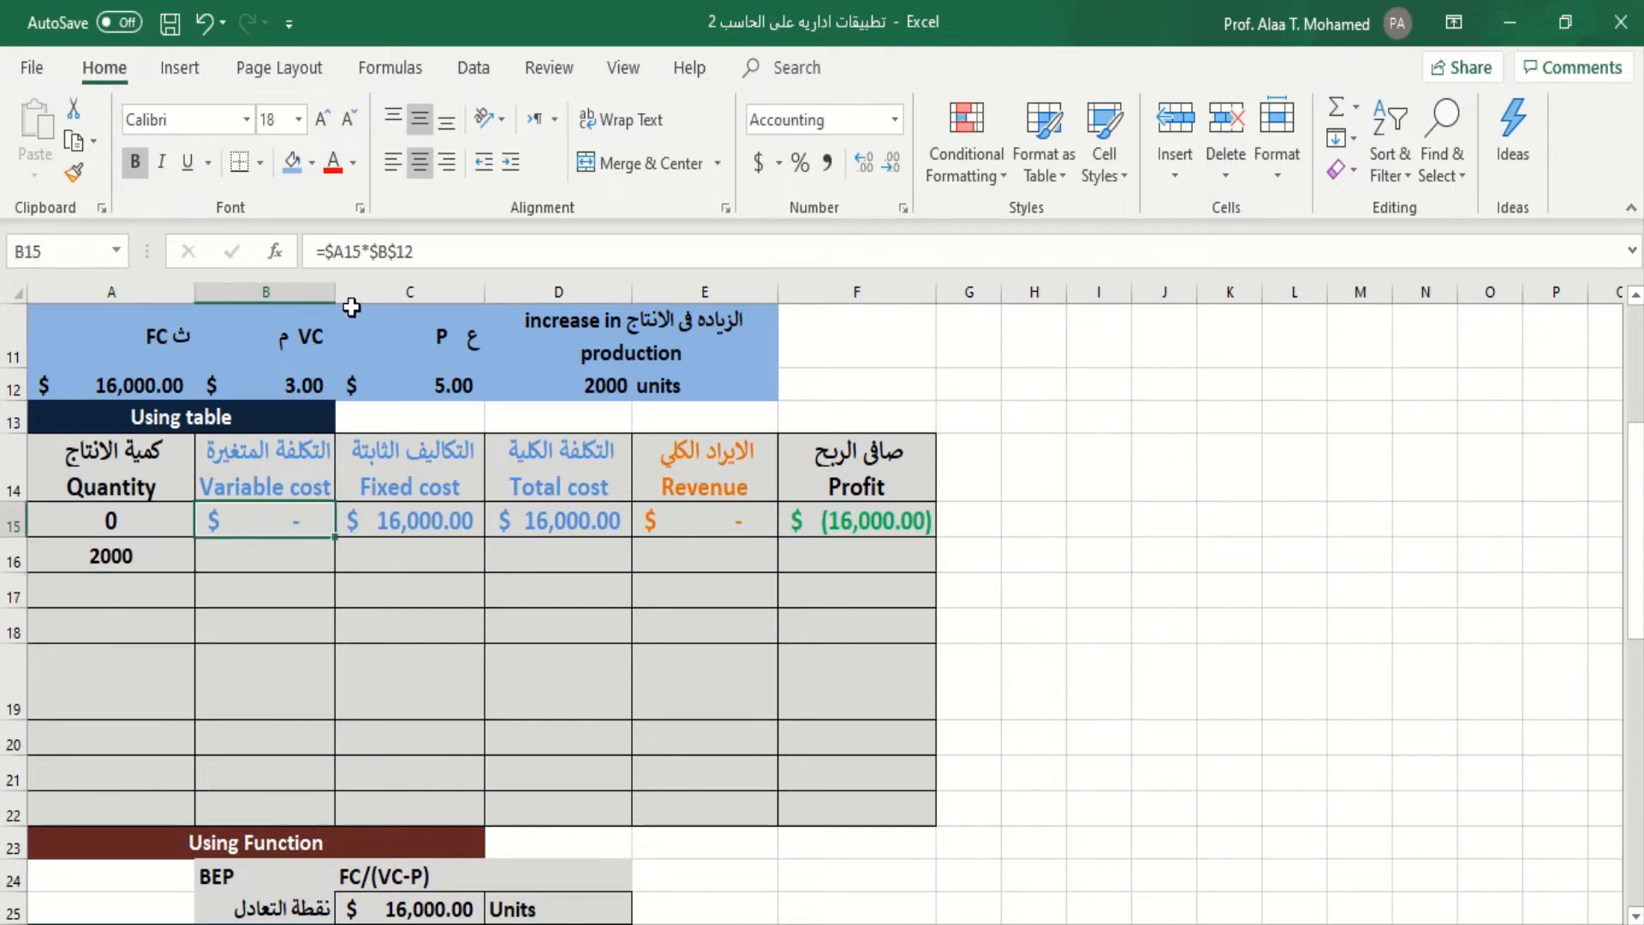
left_click(378, 249)
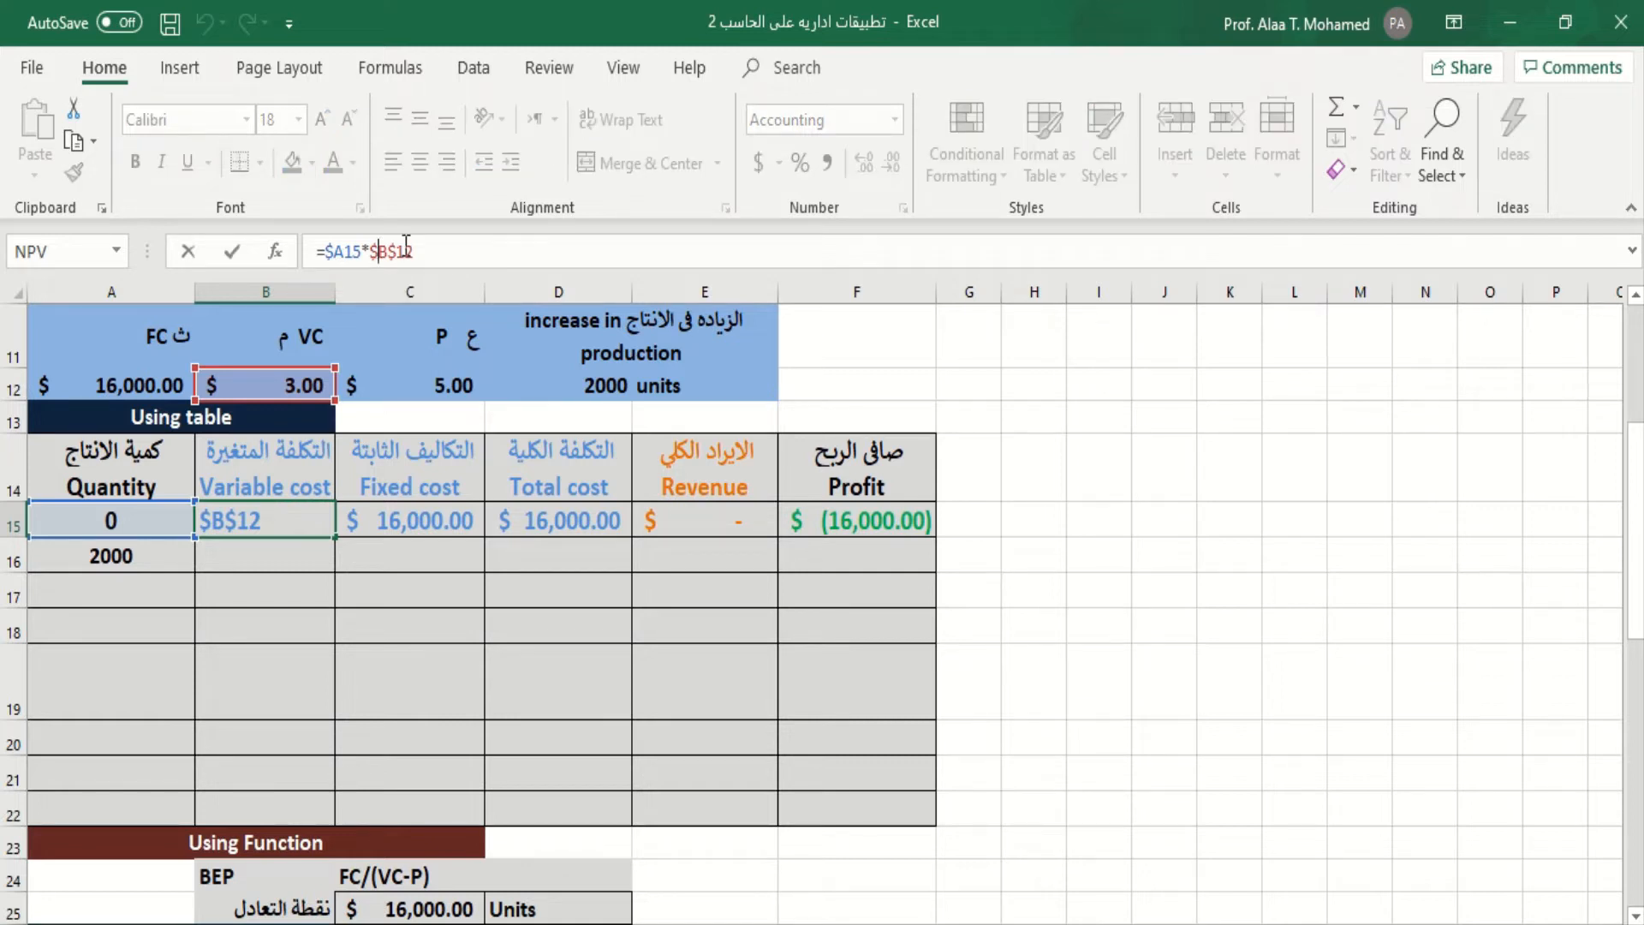
left_click_drag(414, 248, 371, 257)
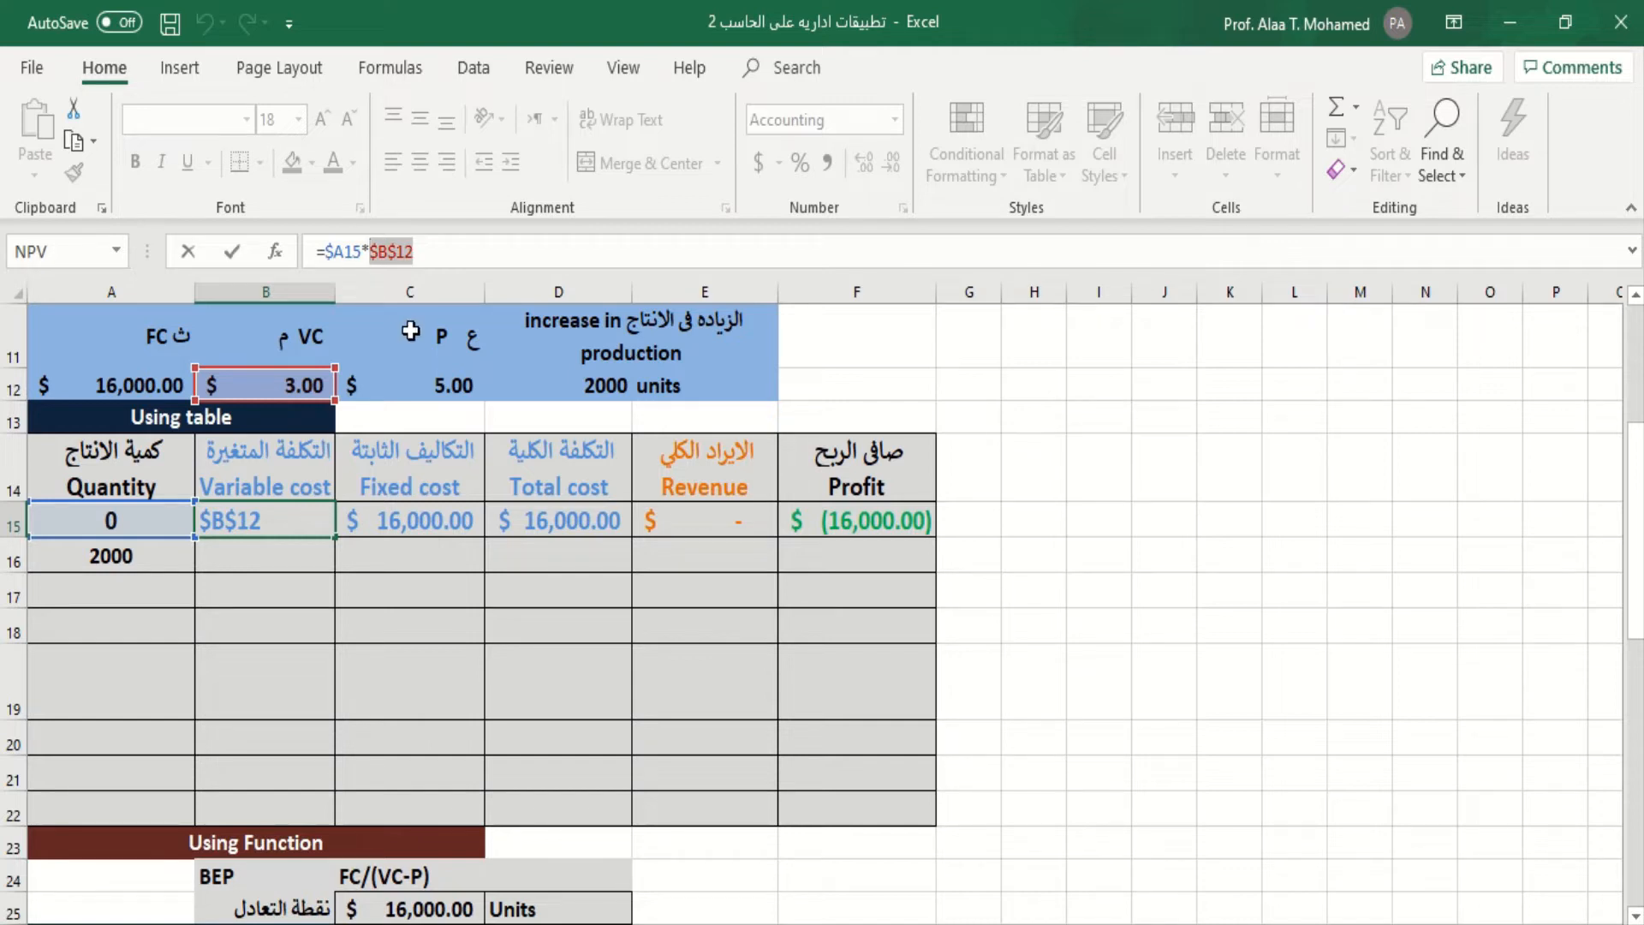
key("ctrl+Return")
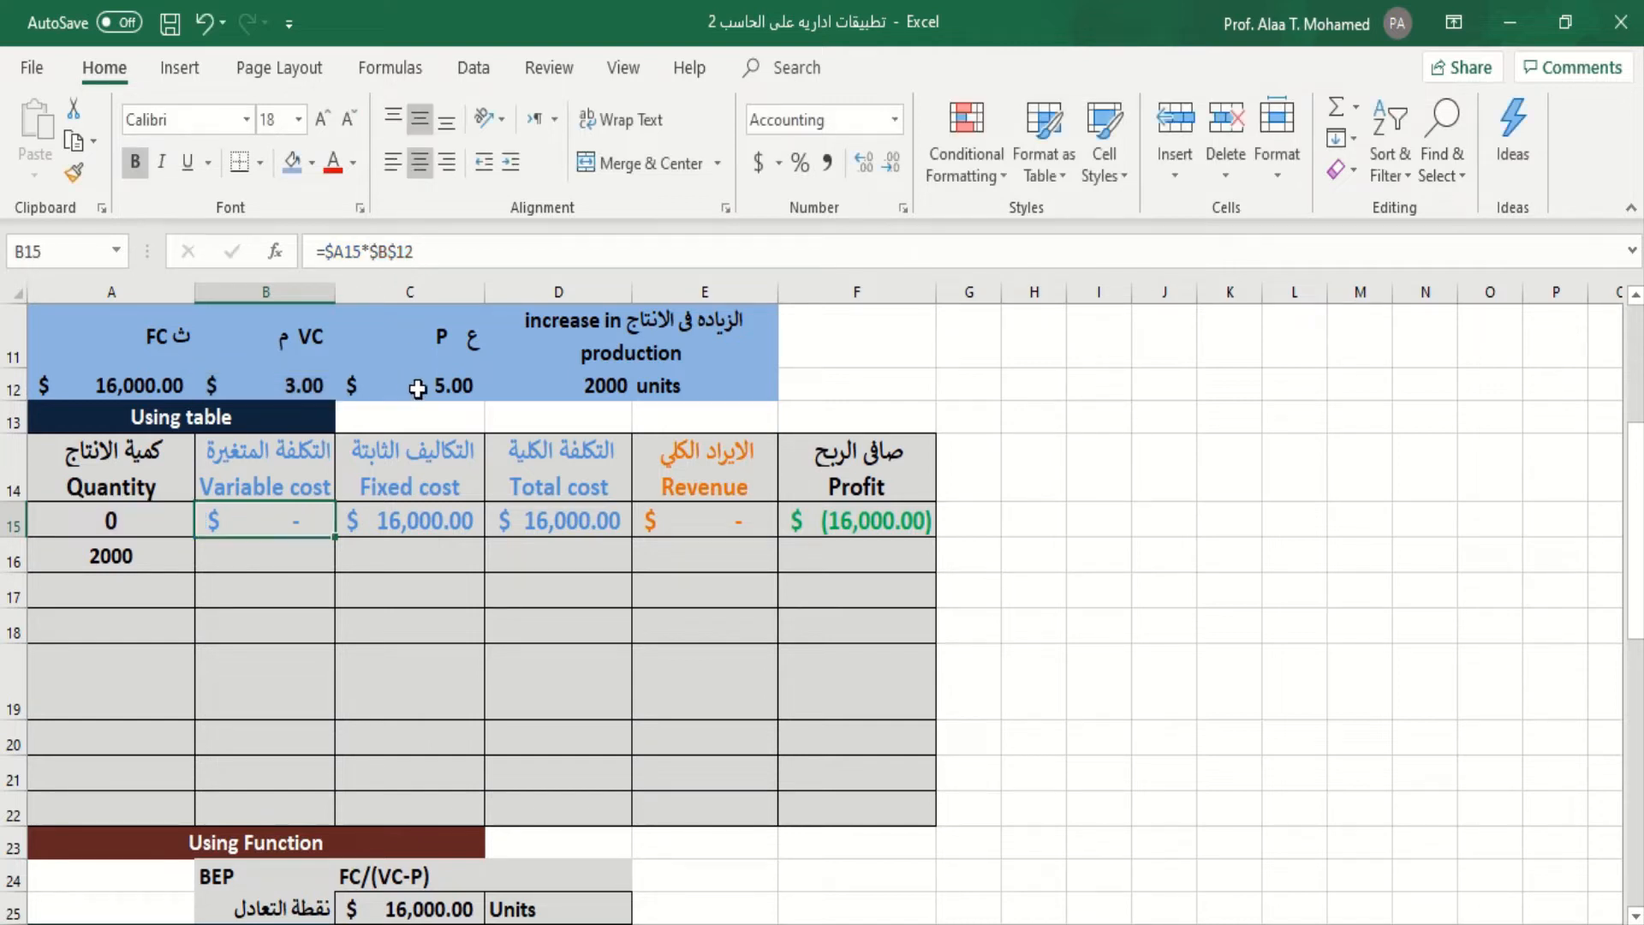
left_click(463, 517)
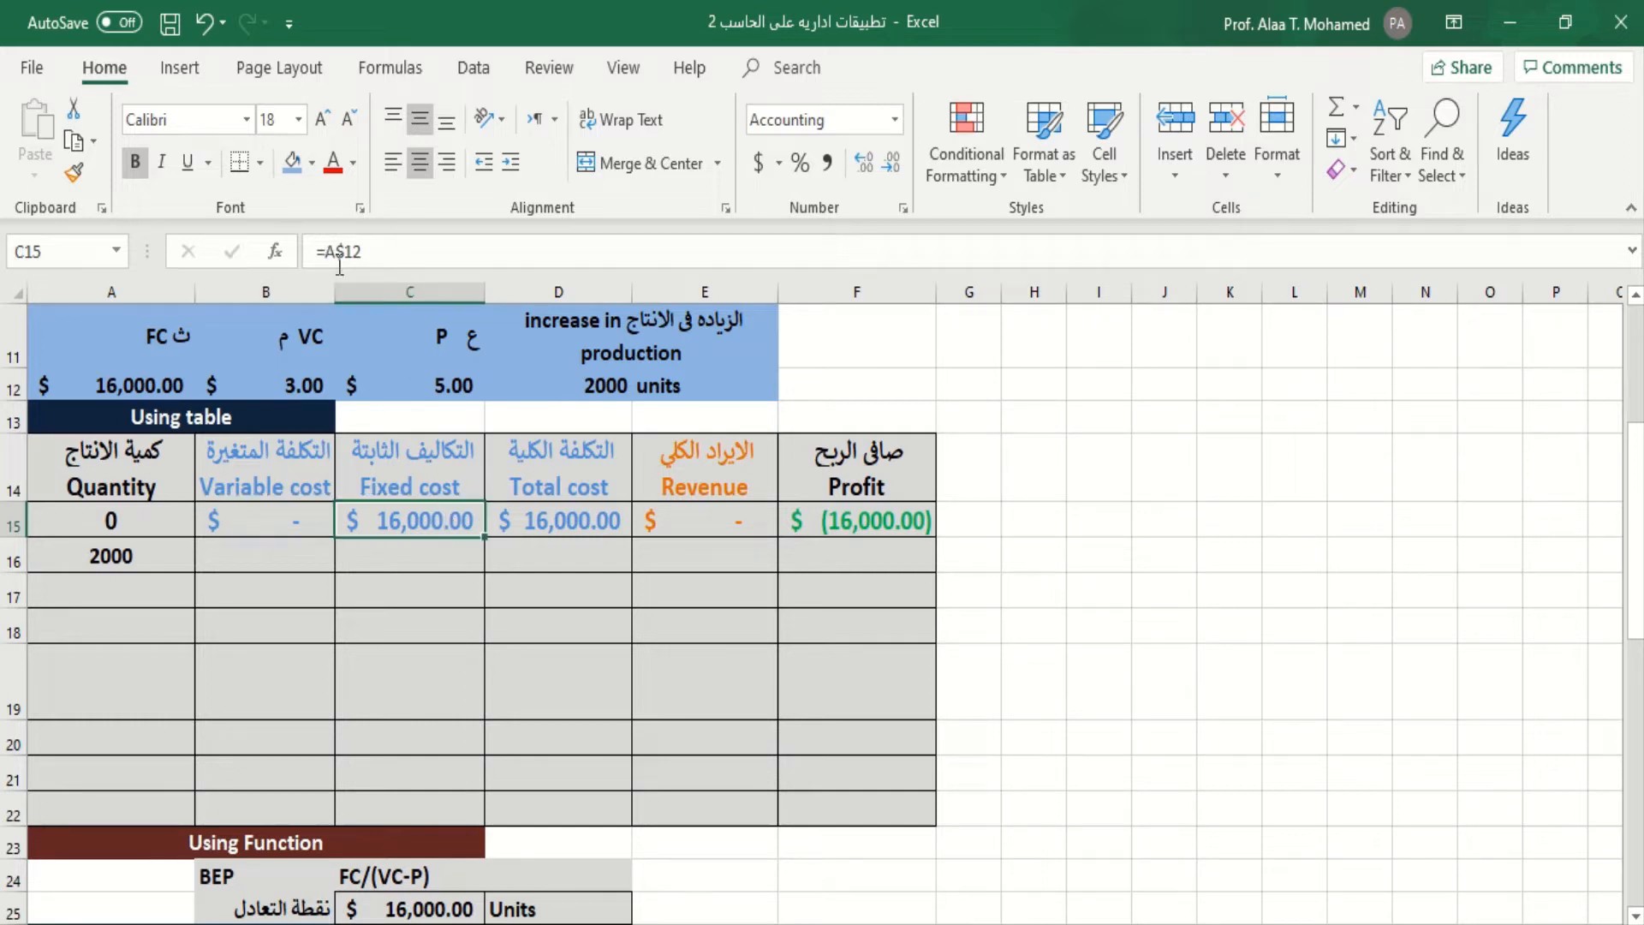
left_click_drag(362, 254, 330, 255)
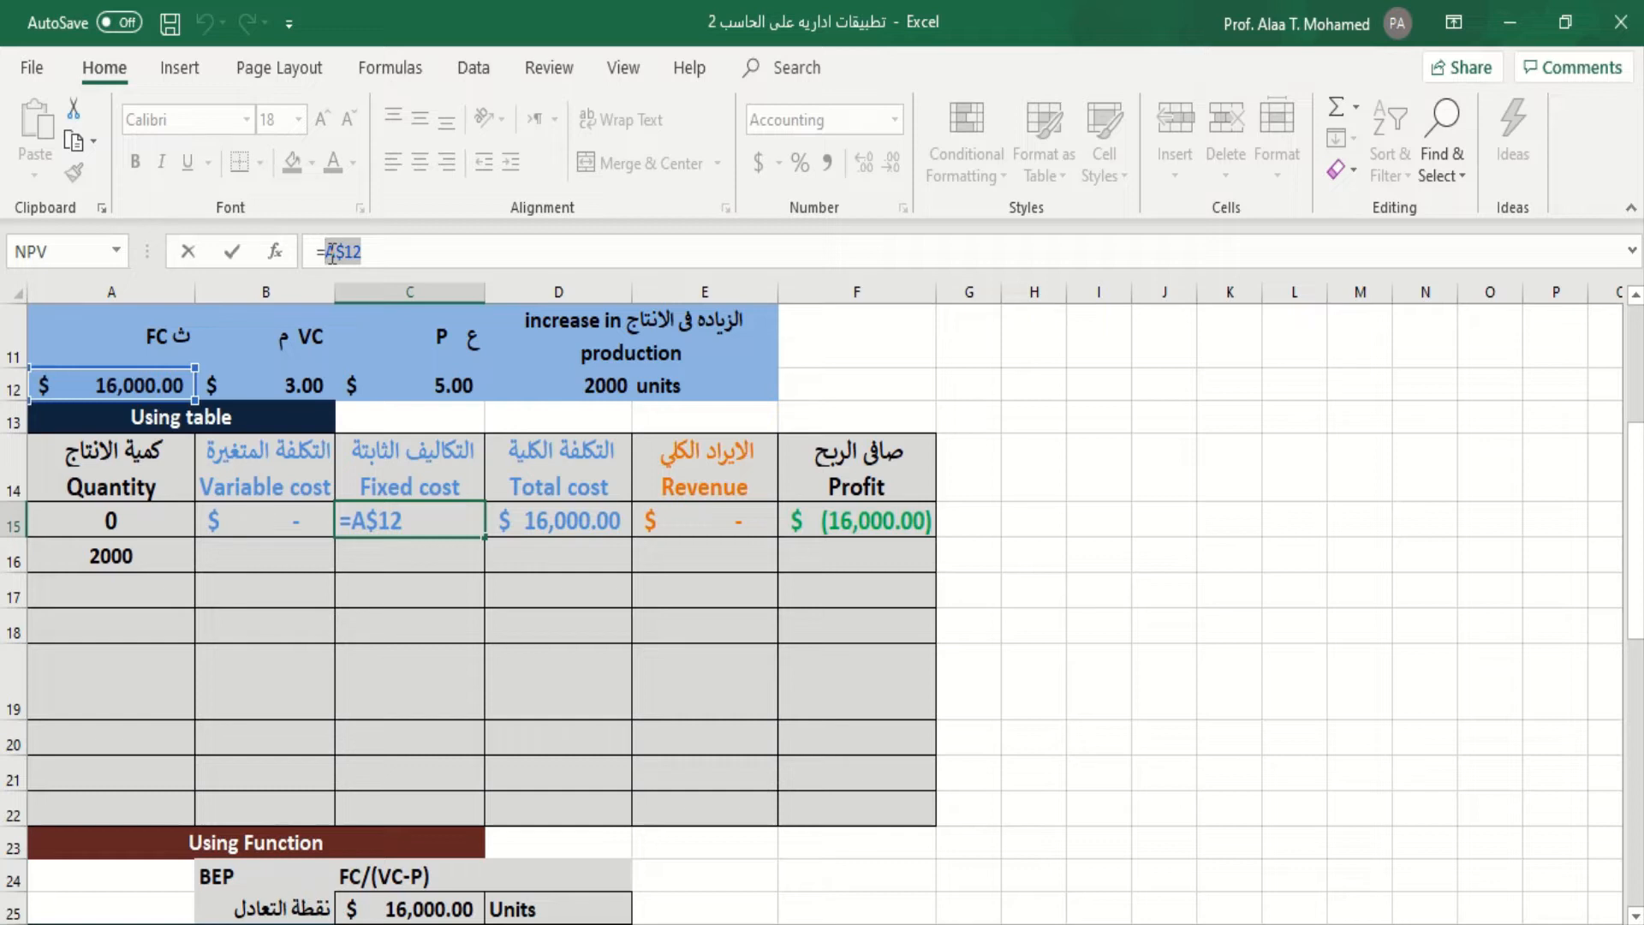
key("BackSpace")
key("BackSpace")
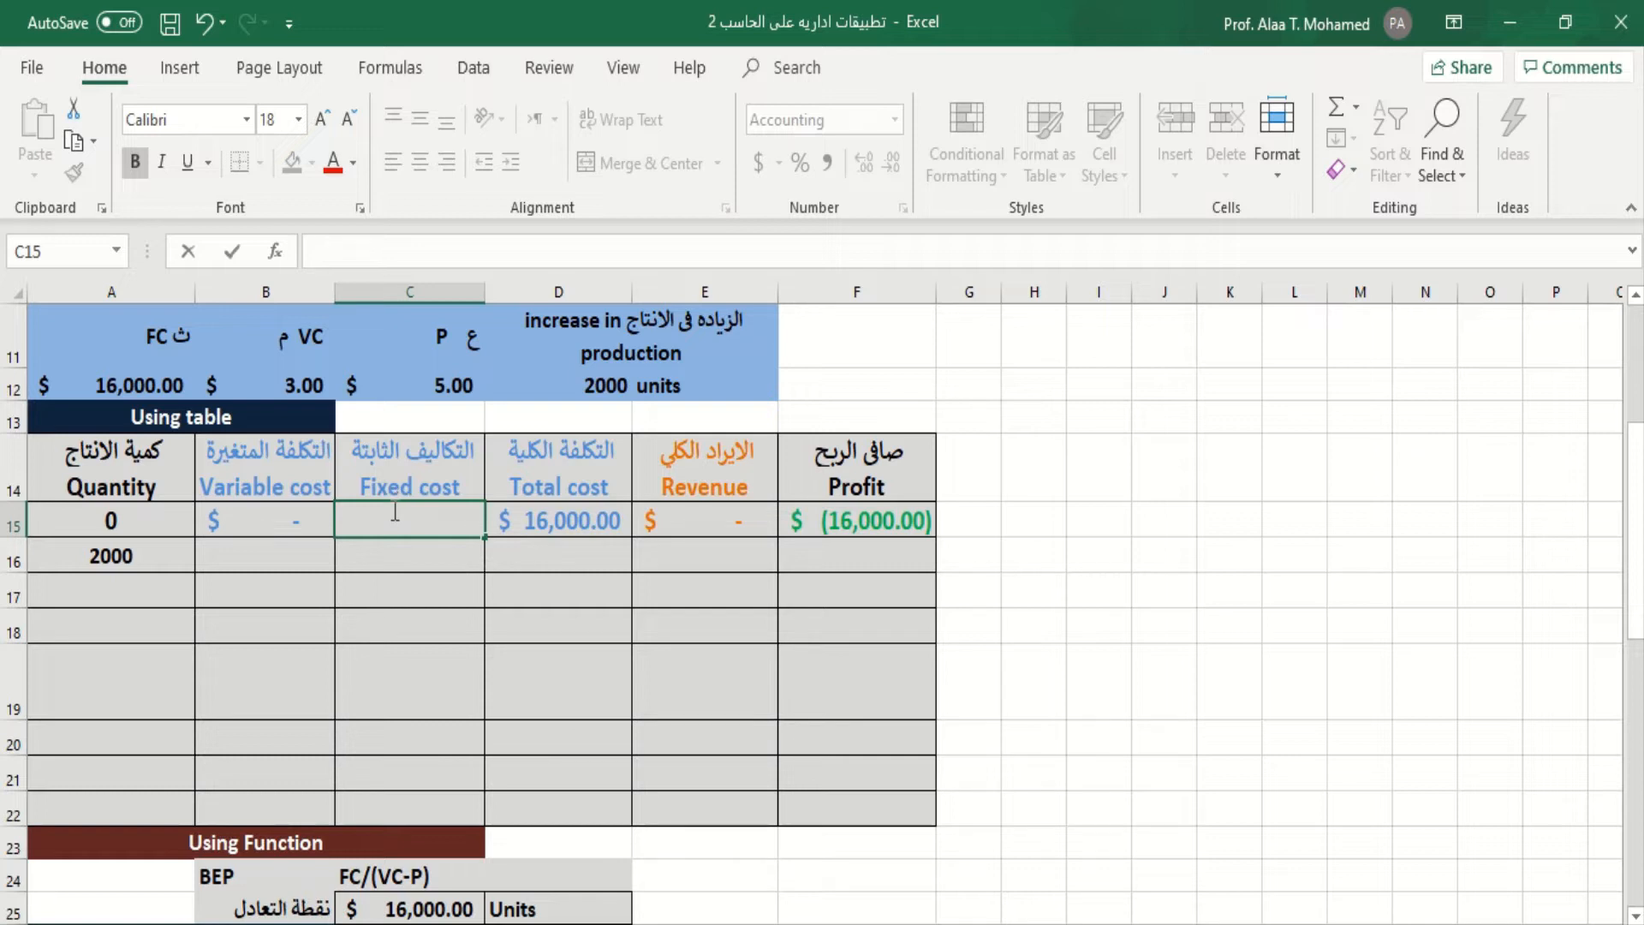
type("=")
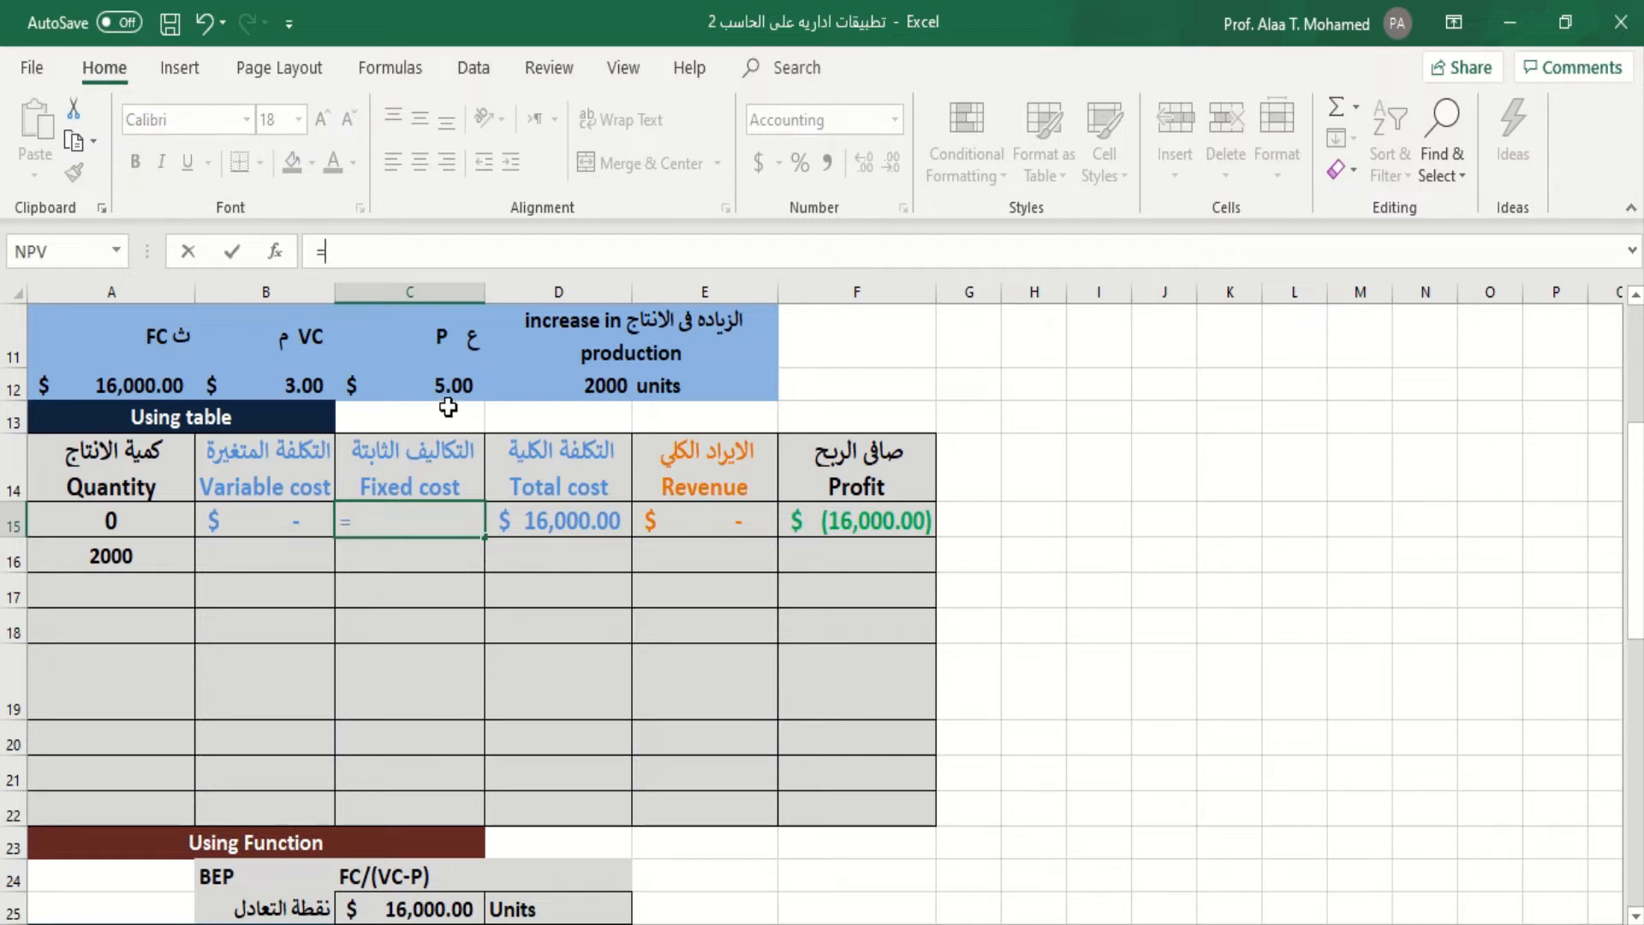
left_click(148, 387)
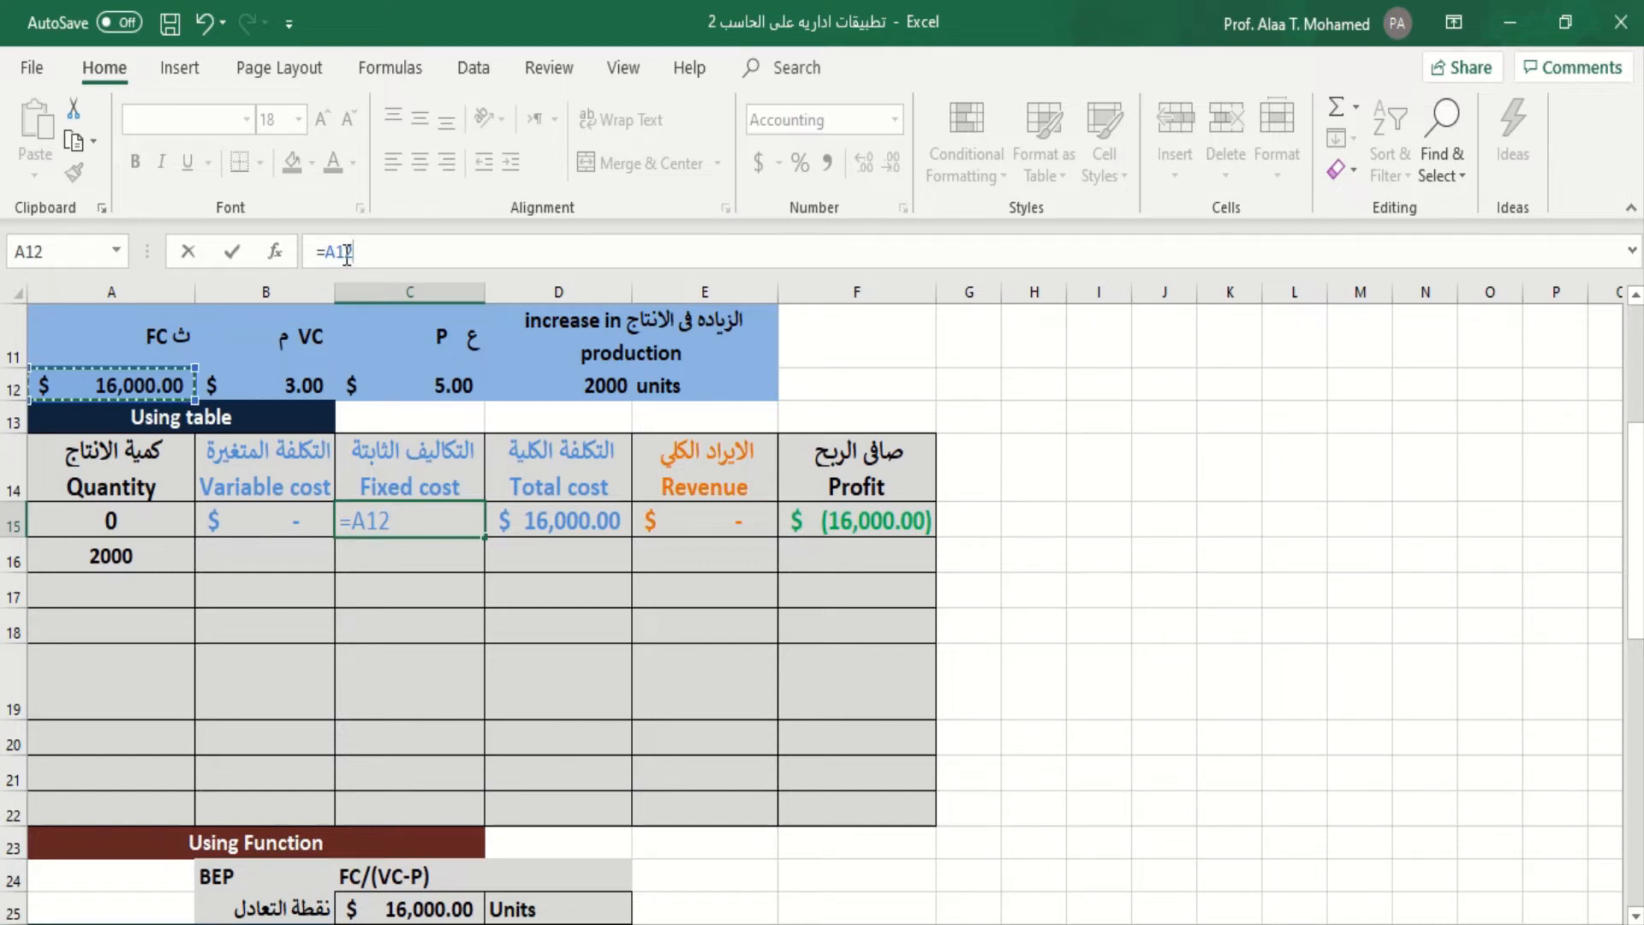
key("Escape")
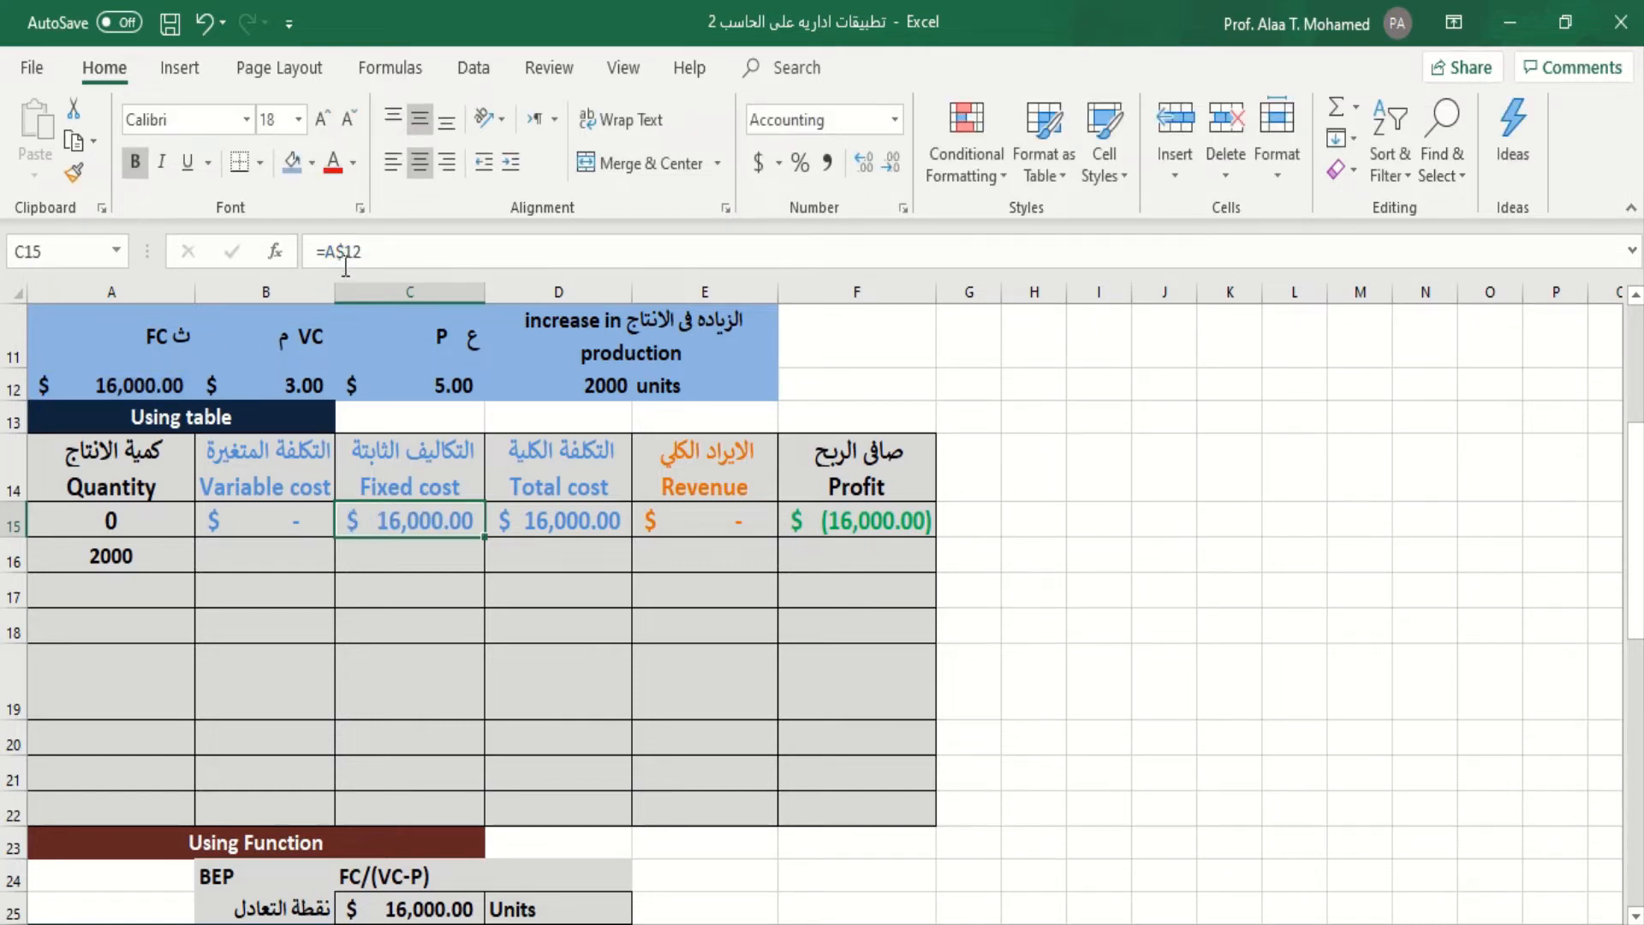
- Examine the A$12 mixed reference in the fixed cost formula in C15
left_click(343, 251)
double_click(343, 251)
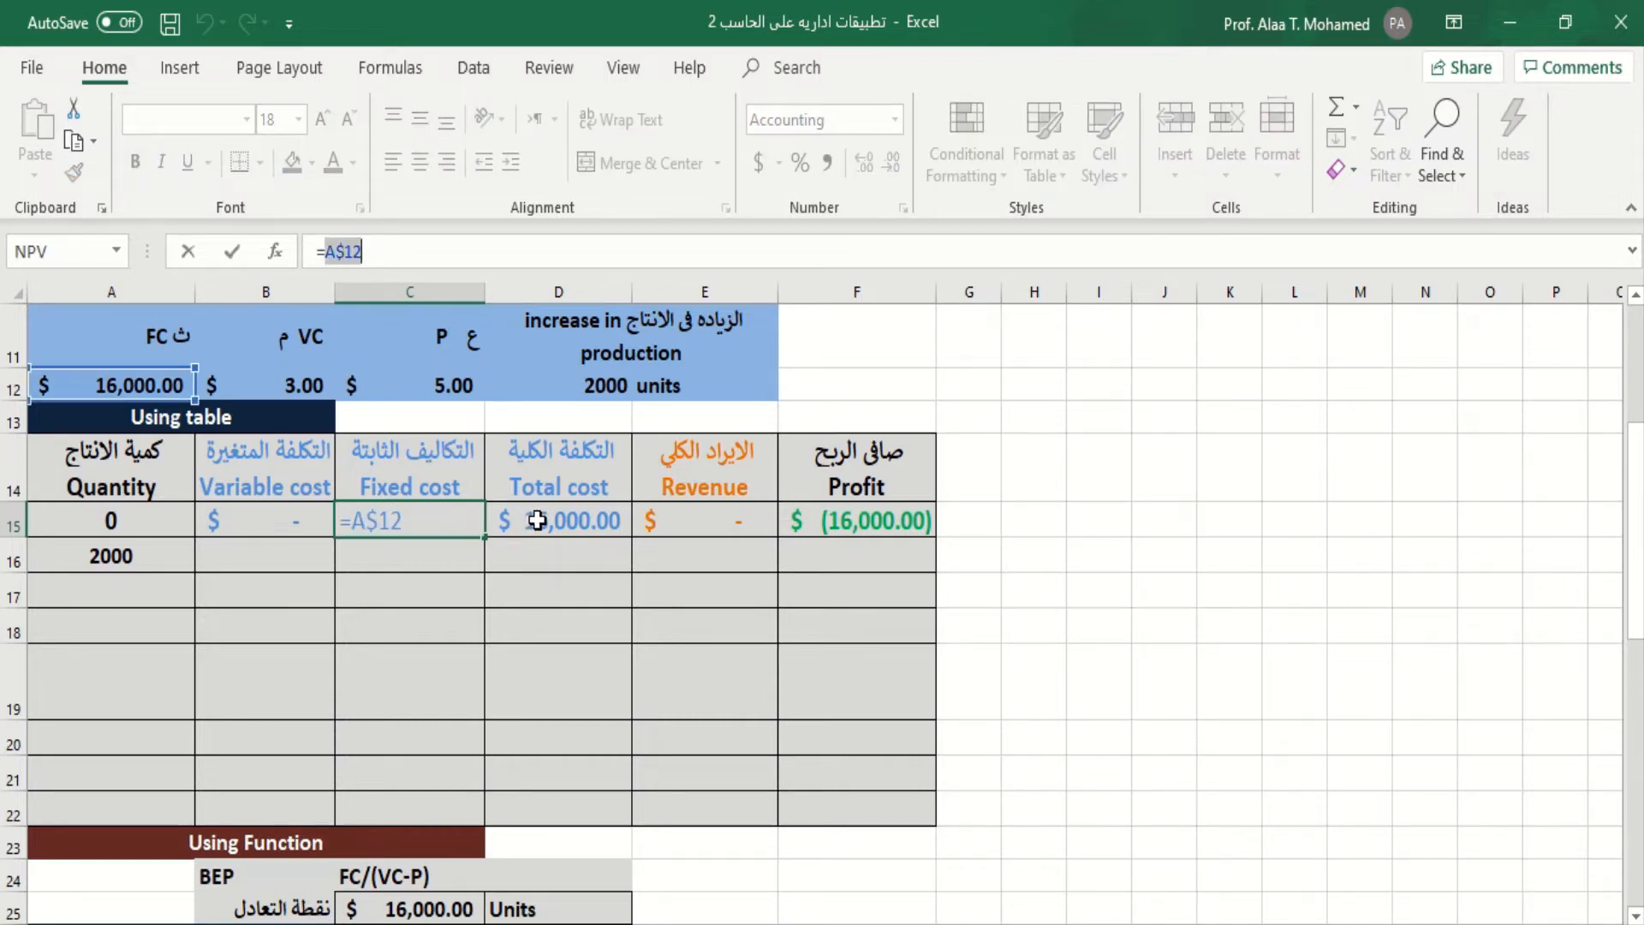
key("Escape")
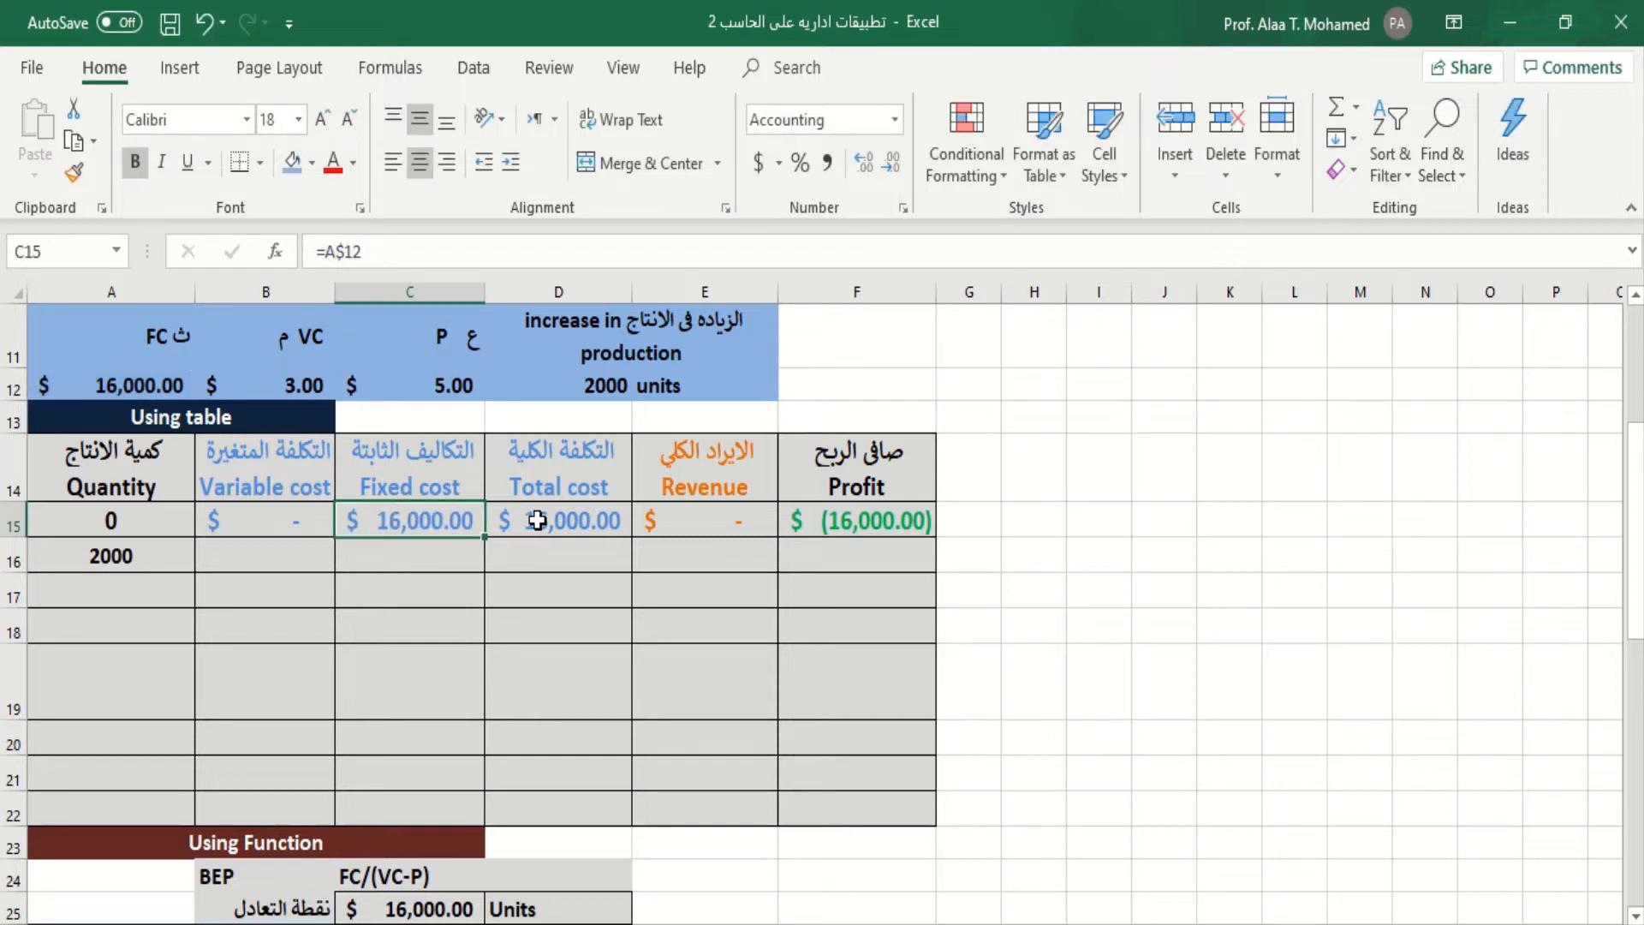
- Review the formulas in D15, E15 and F15, checking the C$12 reference used for revenue
left_click(537, 521)
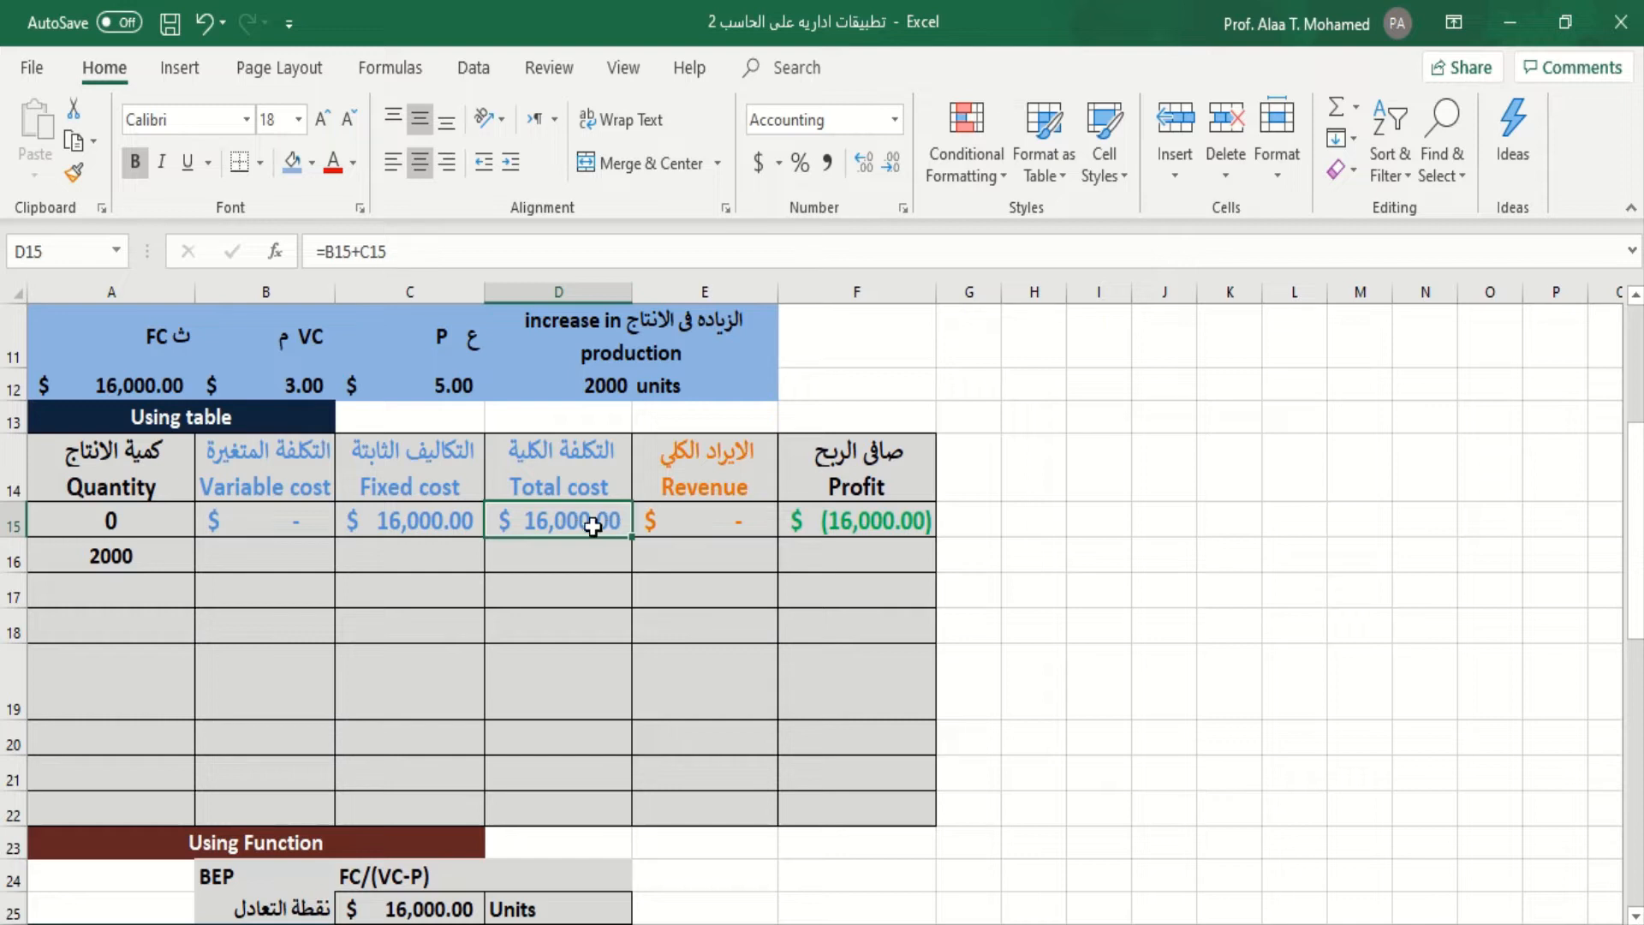
left_click(669, 524)
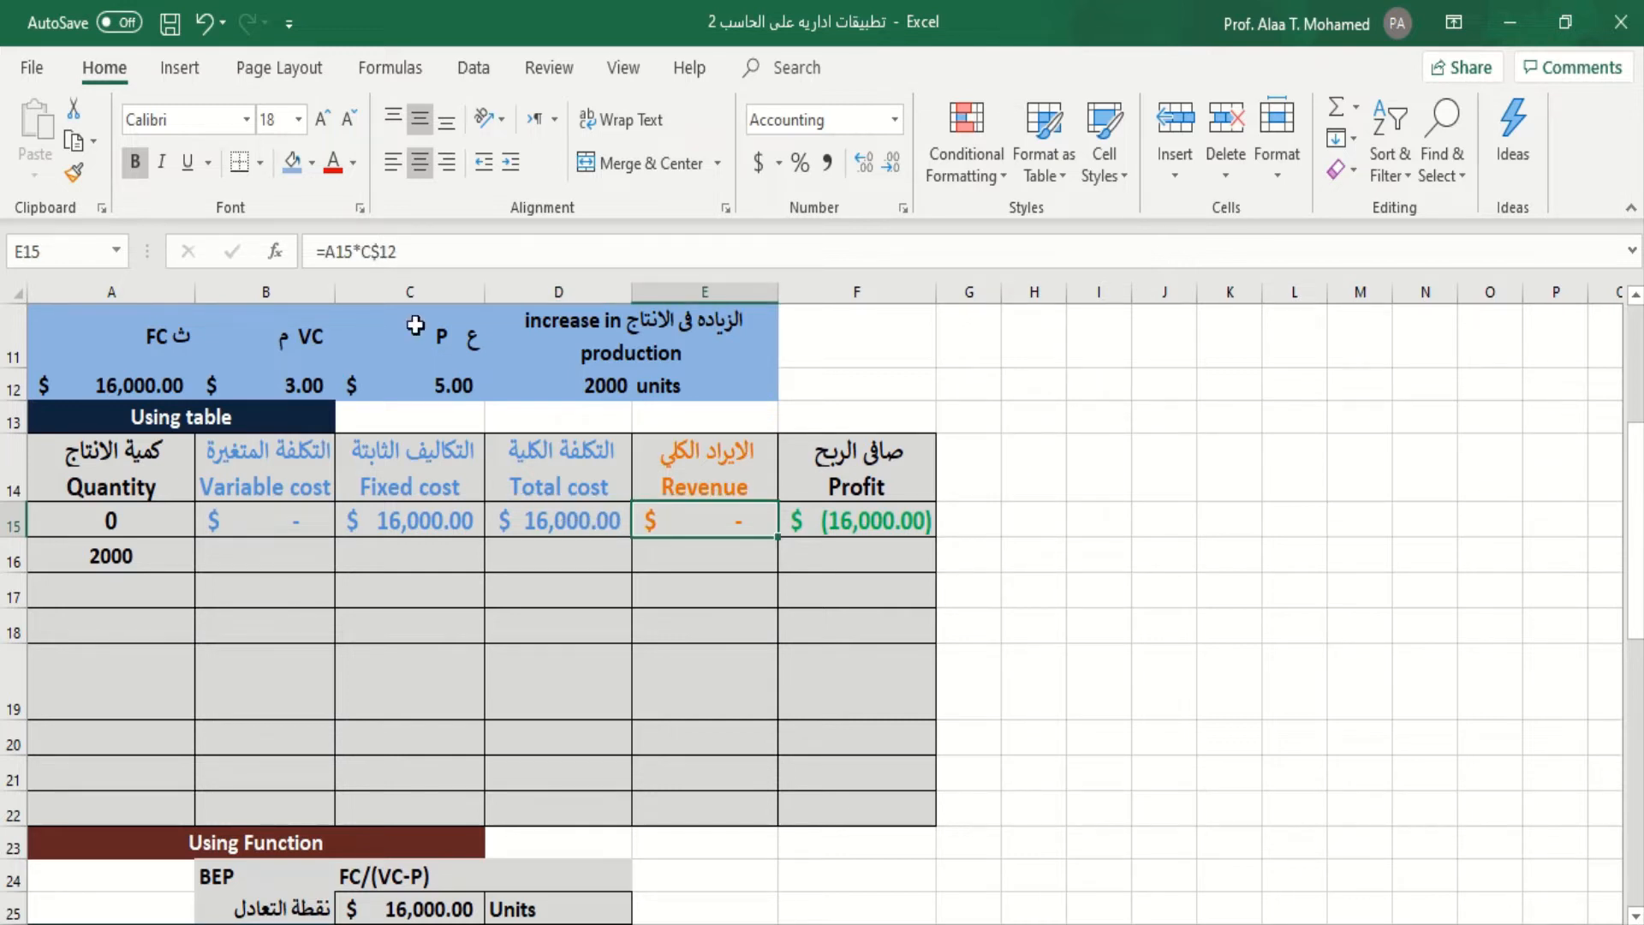
left_click_drag(366, 251, 403, 250)
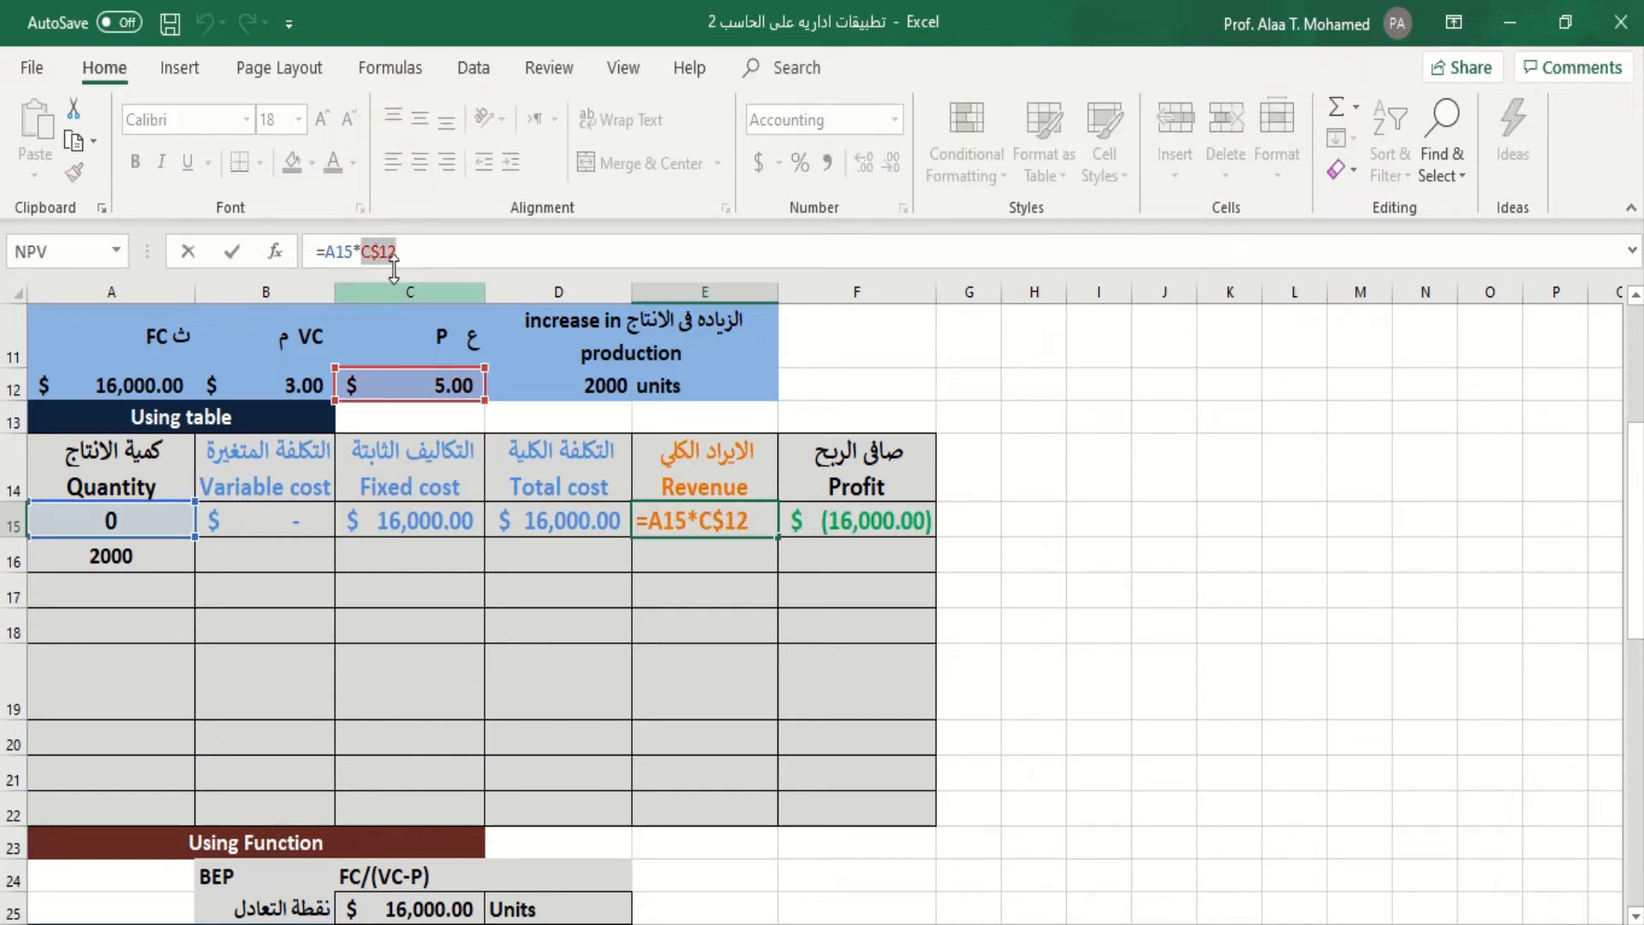
key("Escape")
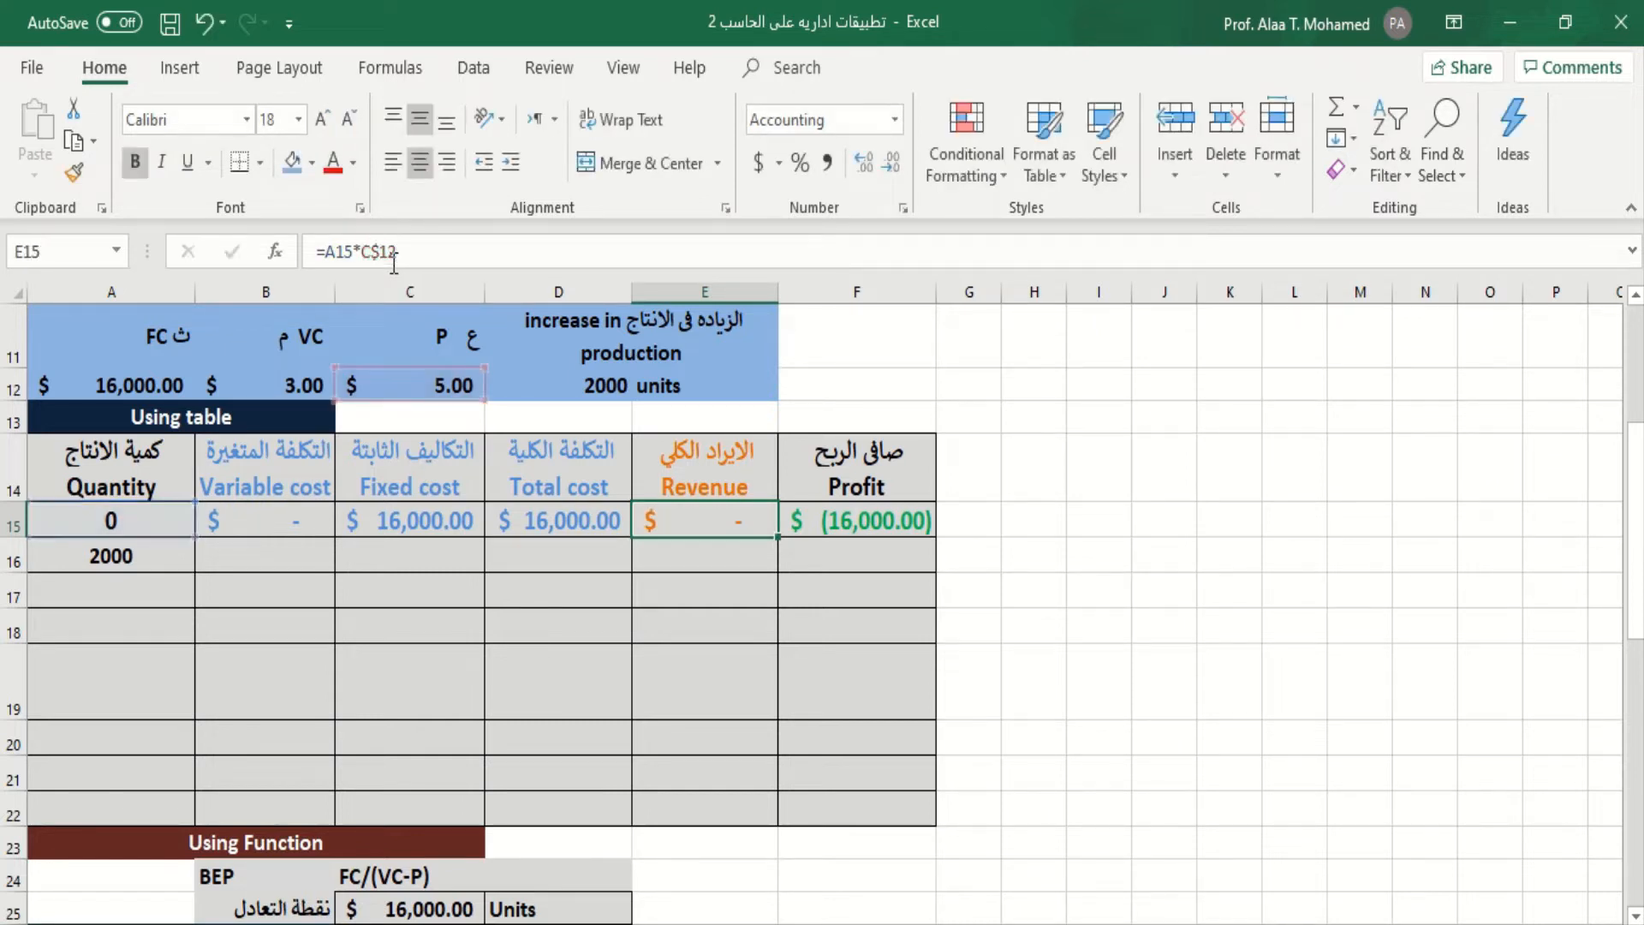
left_click(860, 524)
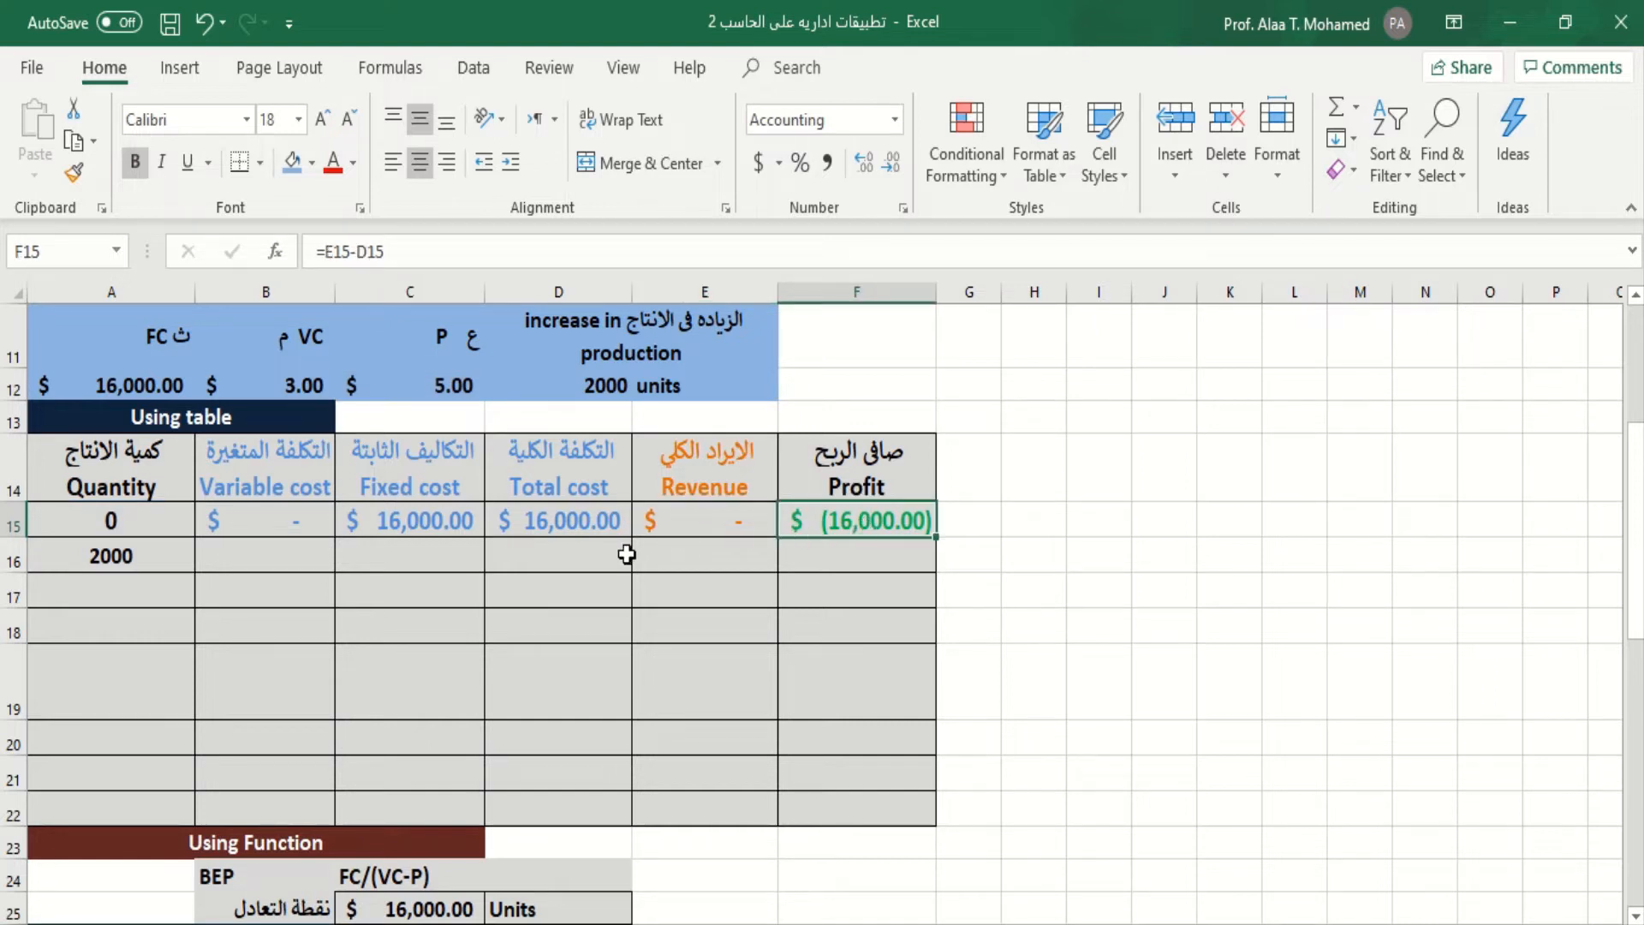
- Try to fill the starting quantity in A15 down to A22, and undo the fill
left_click(118, 521)
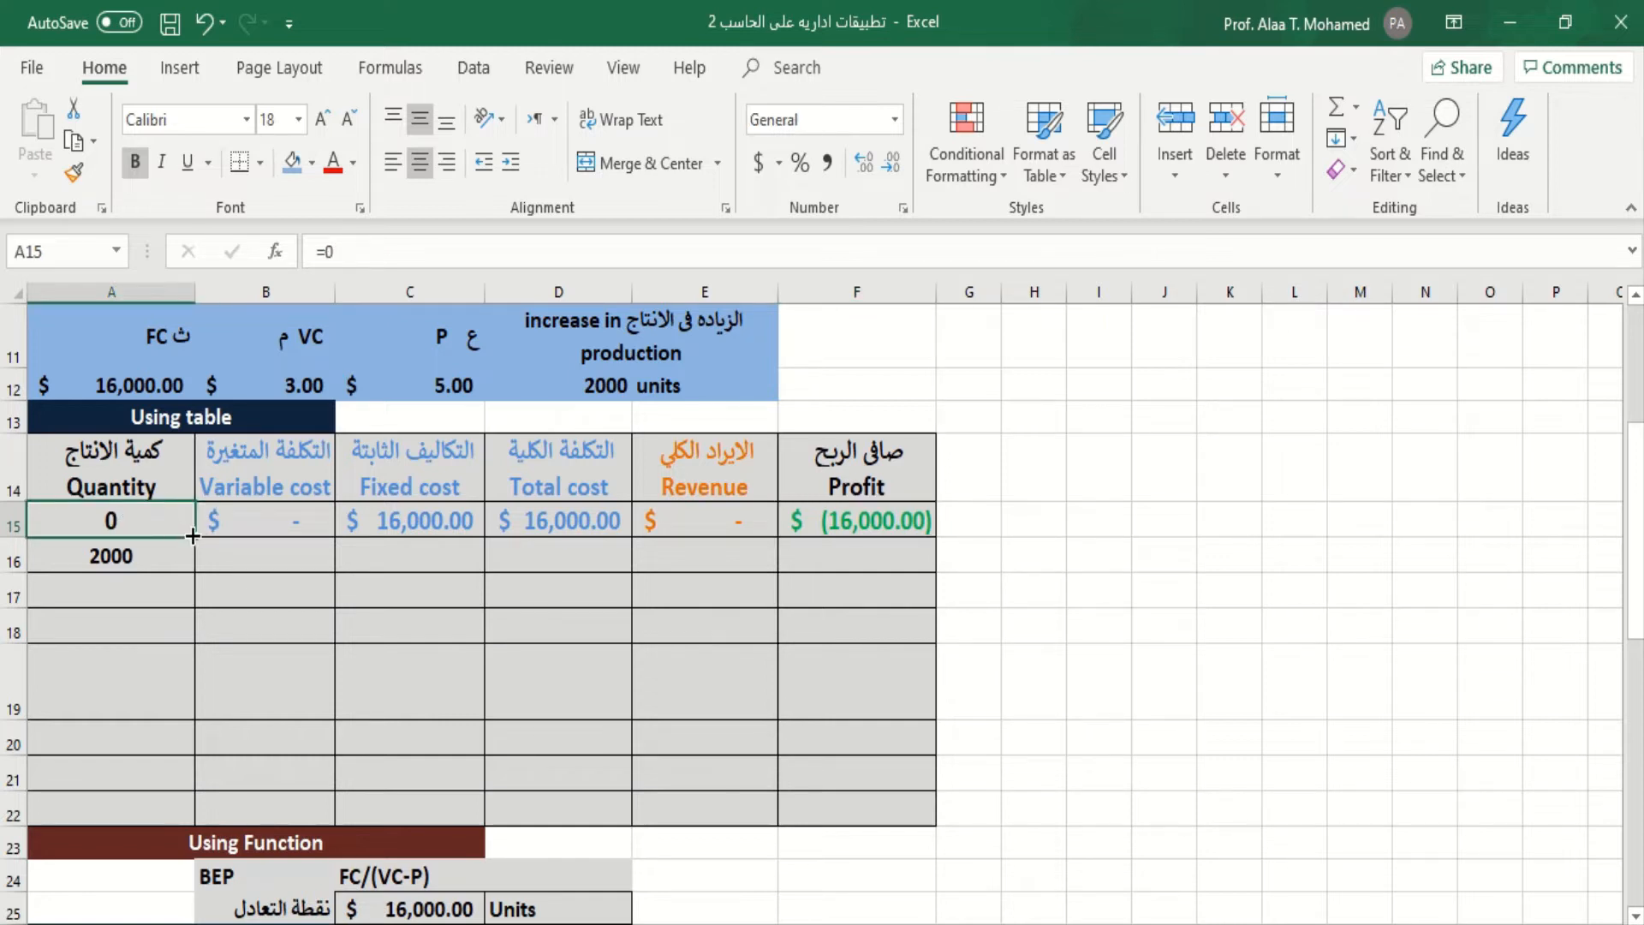
left_click_drag(193, 535, 165, 823)
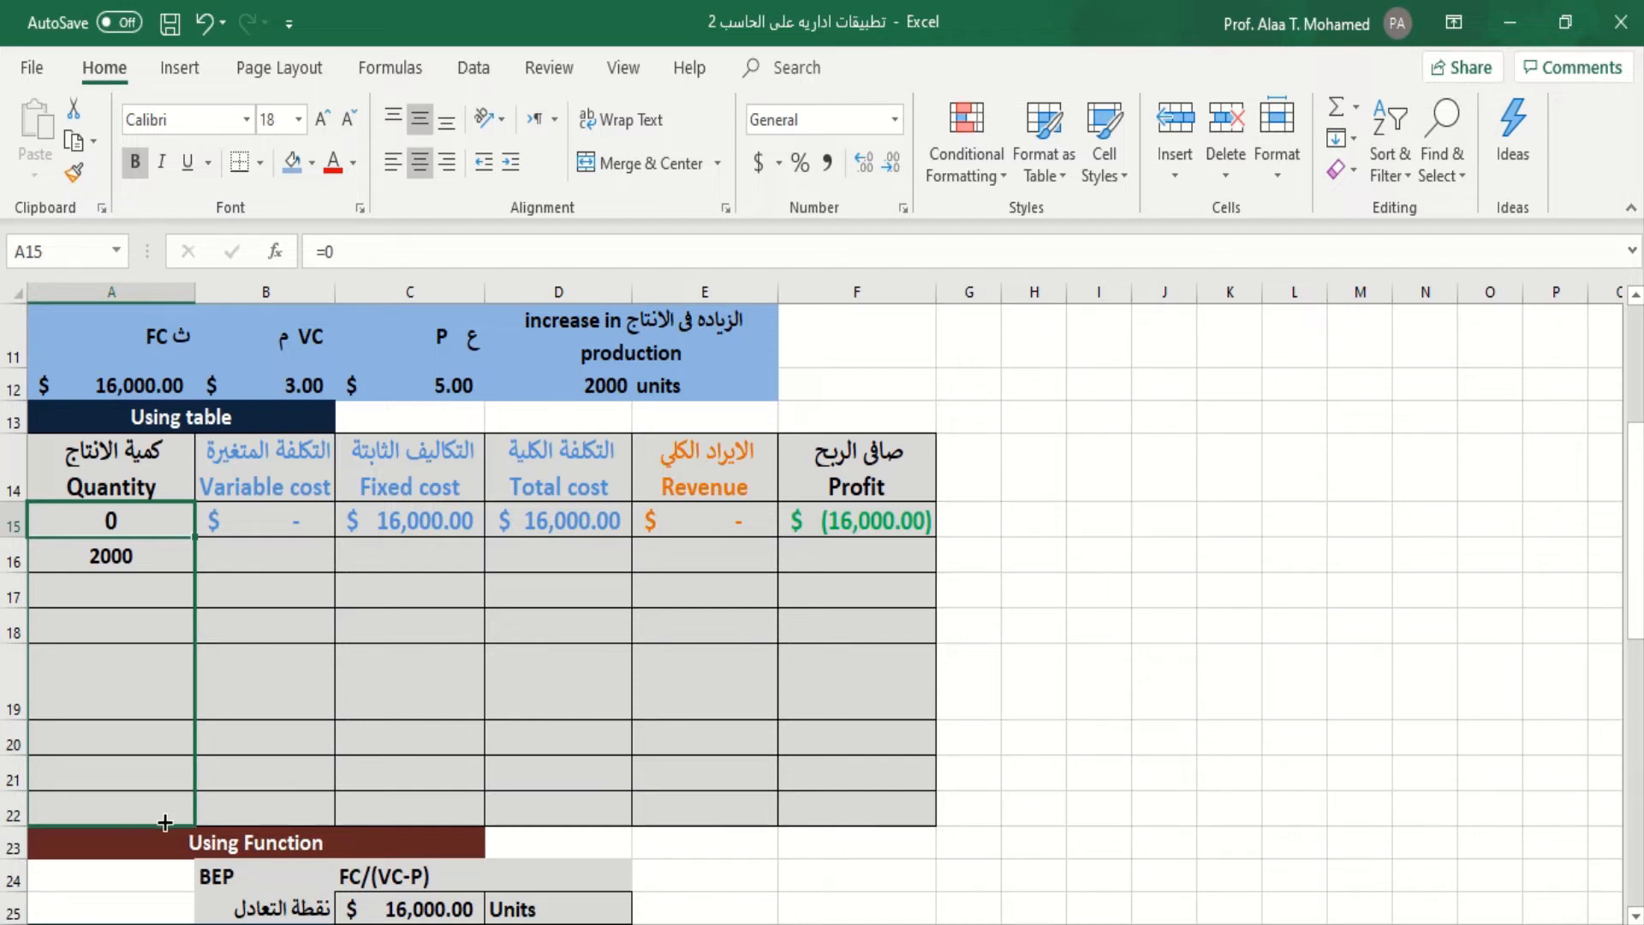
left_click_drag(165, 822, 163, 819)
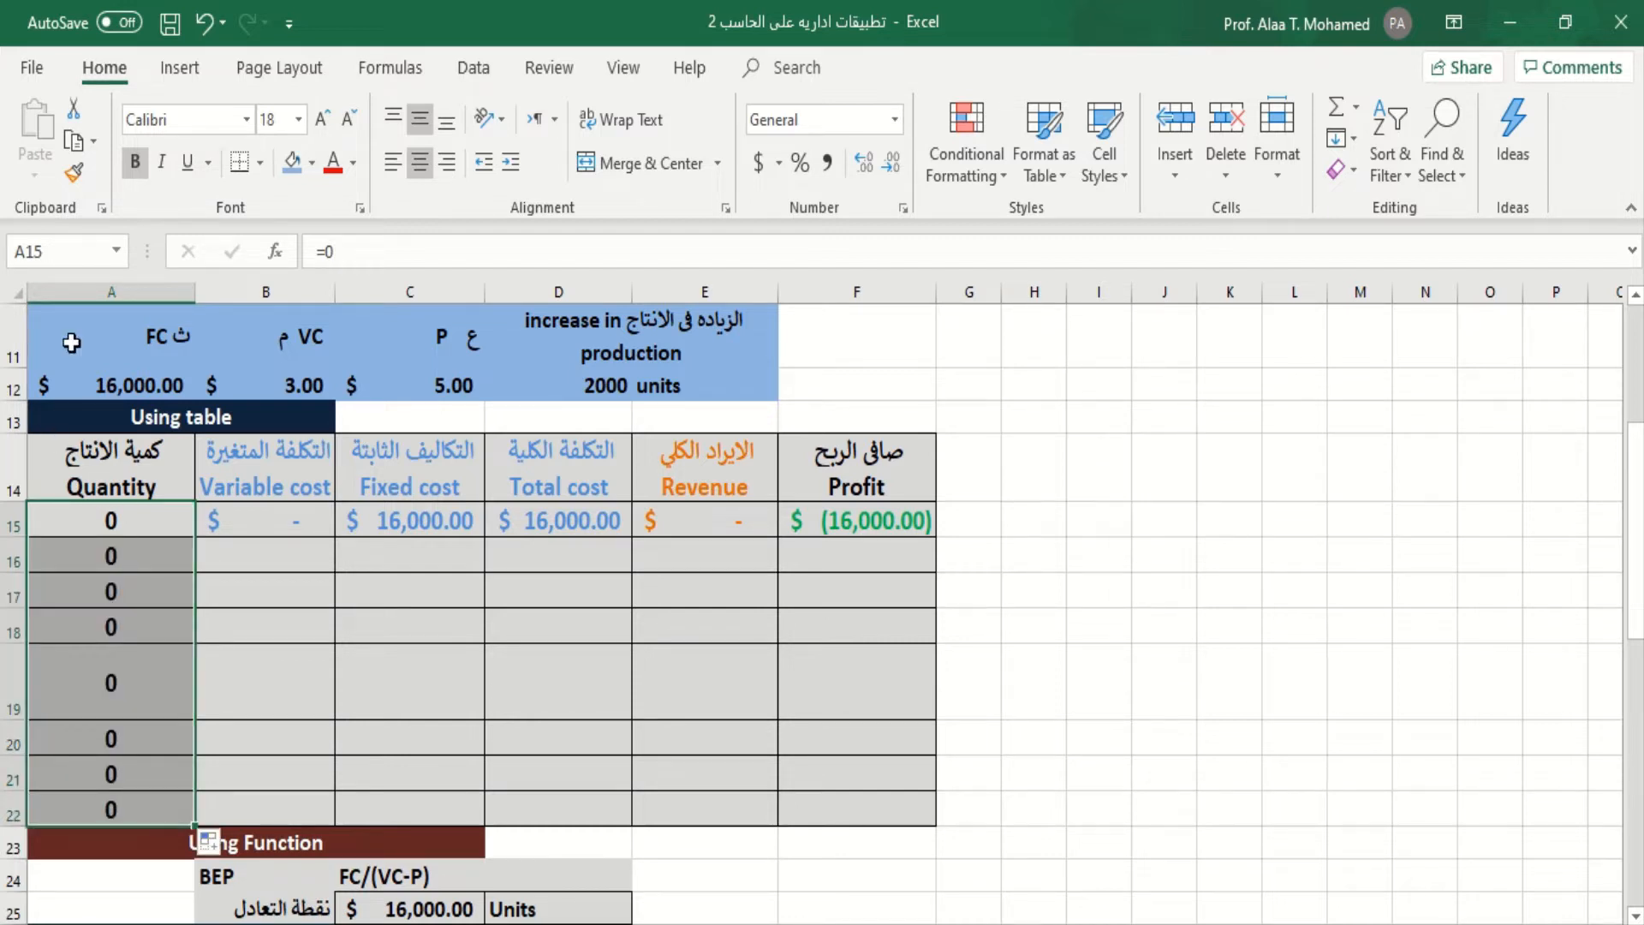
left_click(198, 22)
- Try to fill the quantity increment formula in A16 down to A22, and undo the fill
left_click(91, 564)
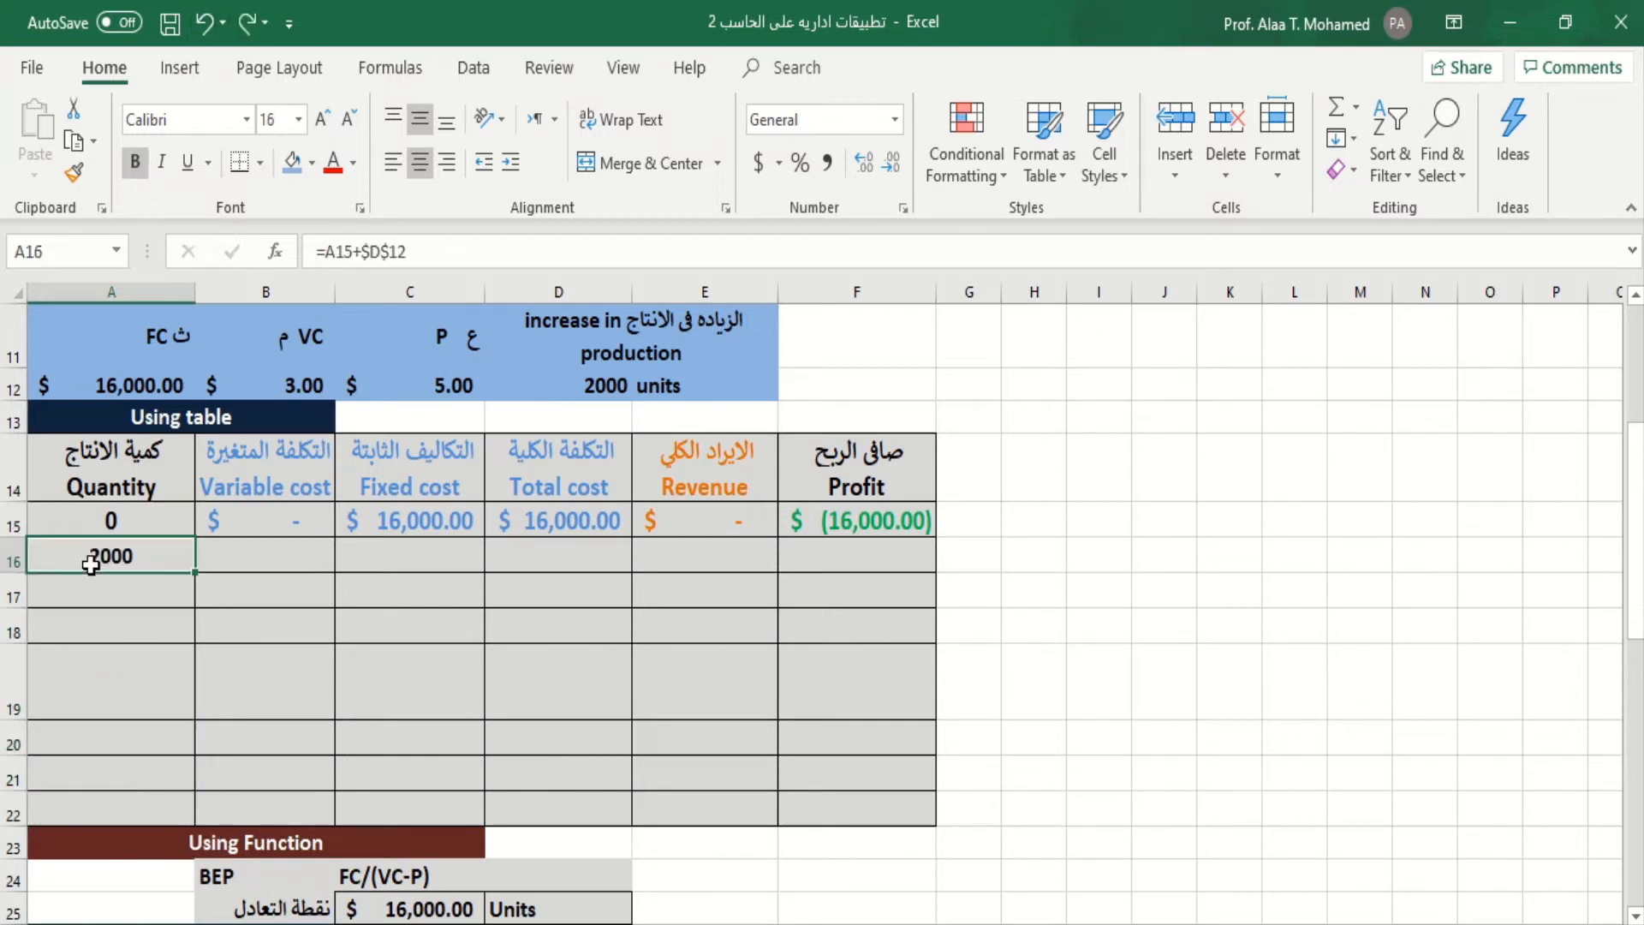
left_click_drag(194, 572, 165, 824)
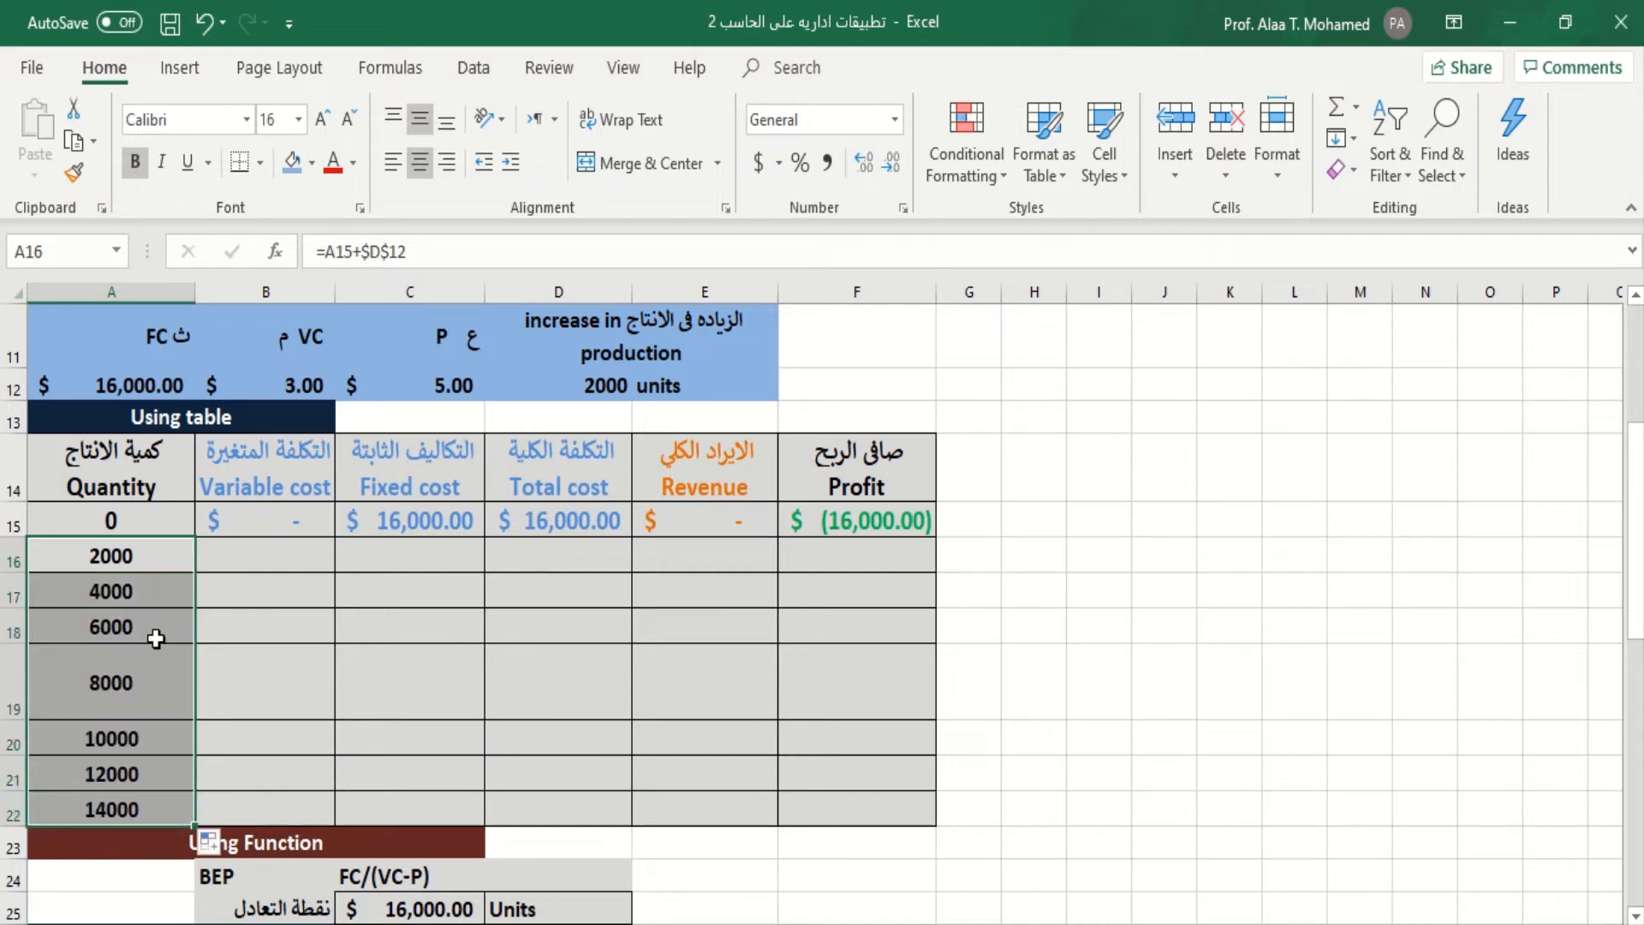
left_click(111, 558)
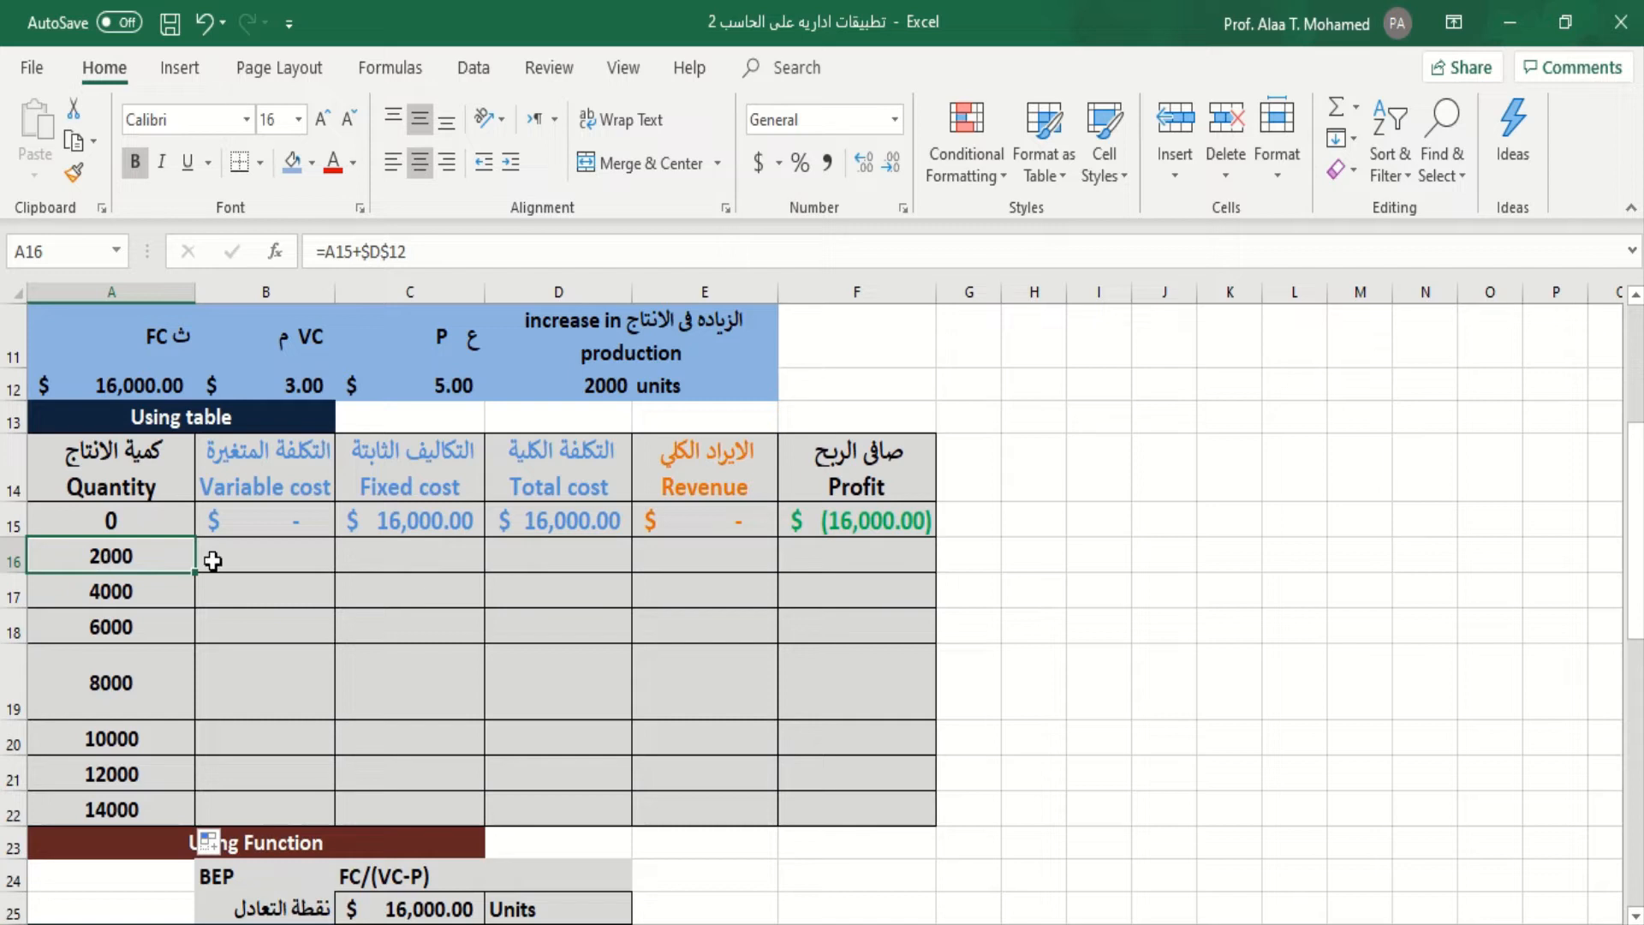
left_click(207, 24)
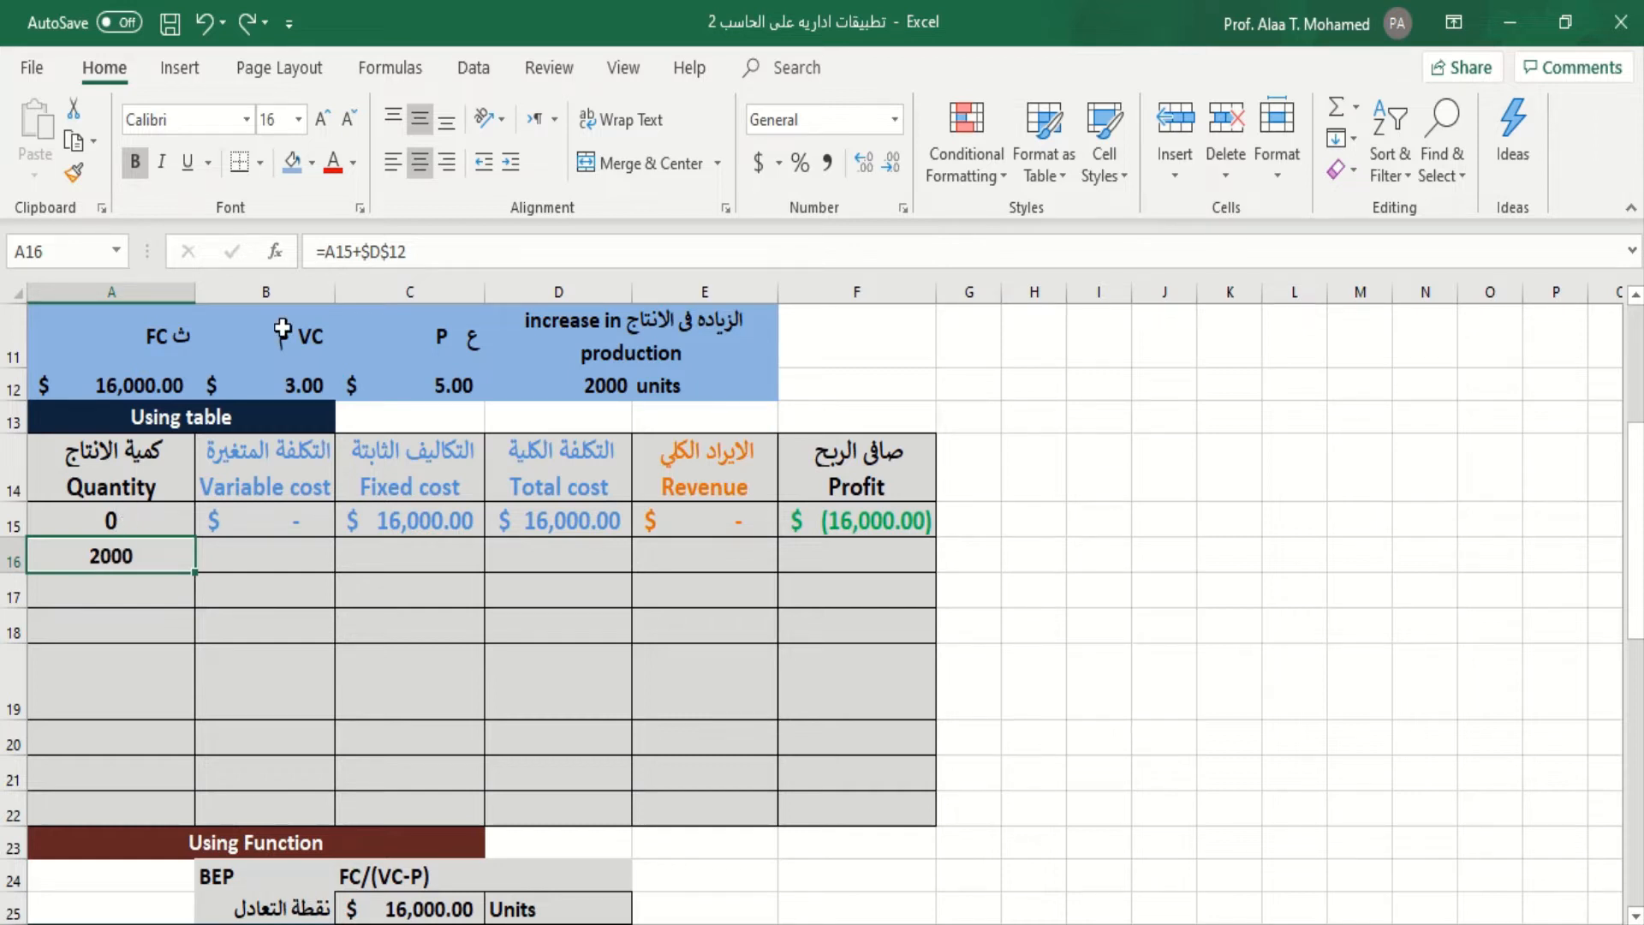
- Review the relative and absolute references in the quantity formula =A15+$D$12 in A16
left_click_drag(411, 251, 299, 252)
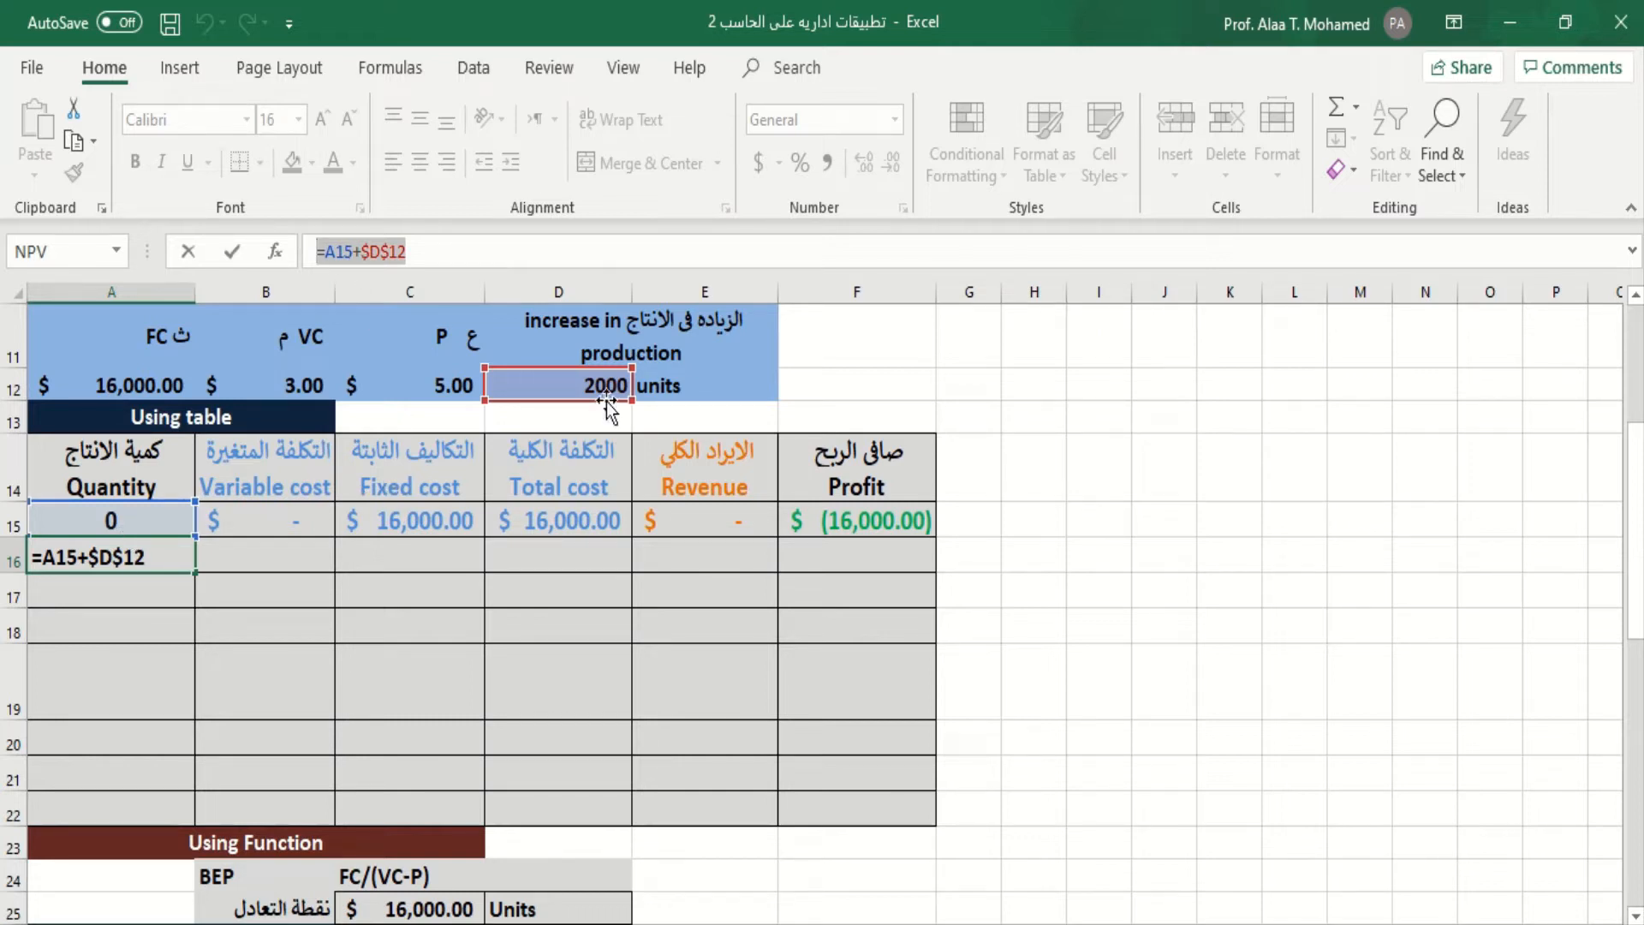
left_click(414, 252)
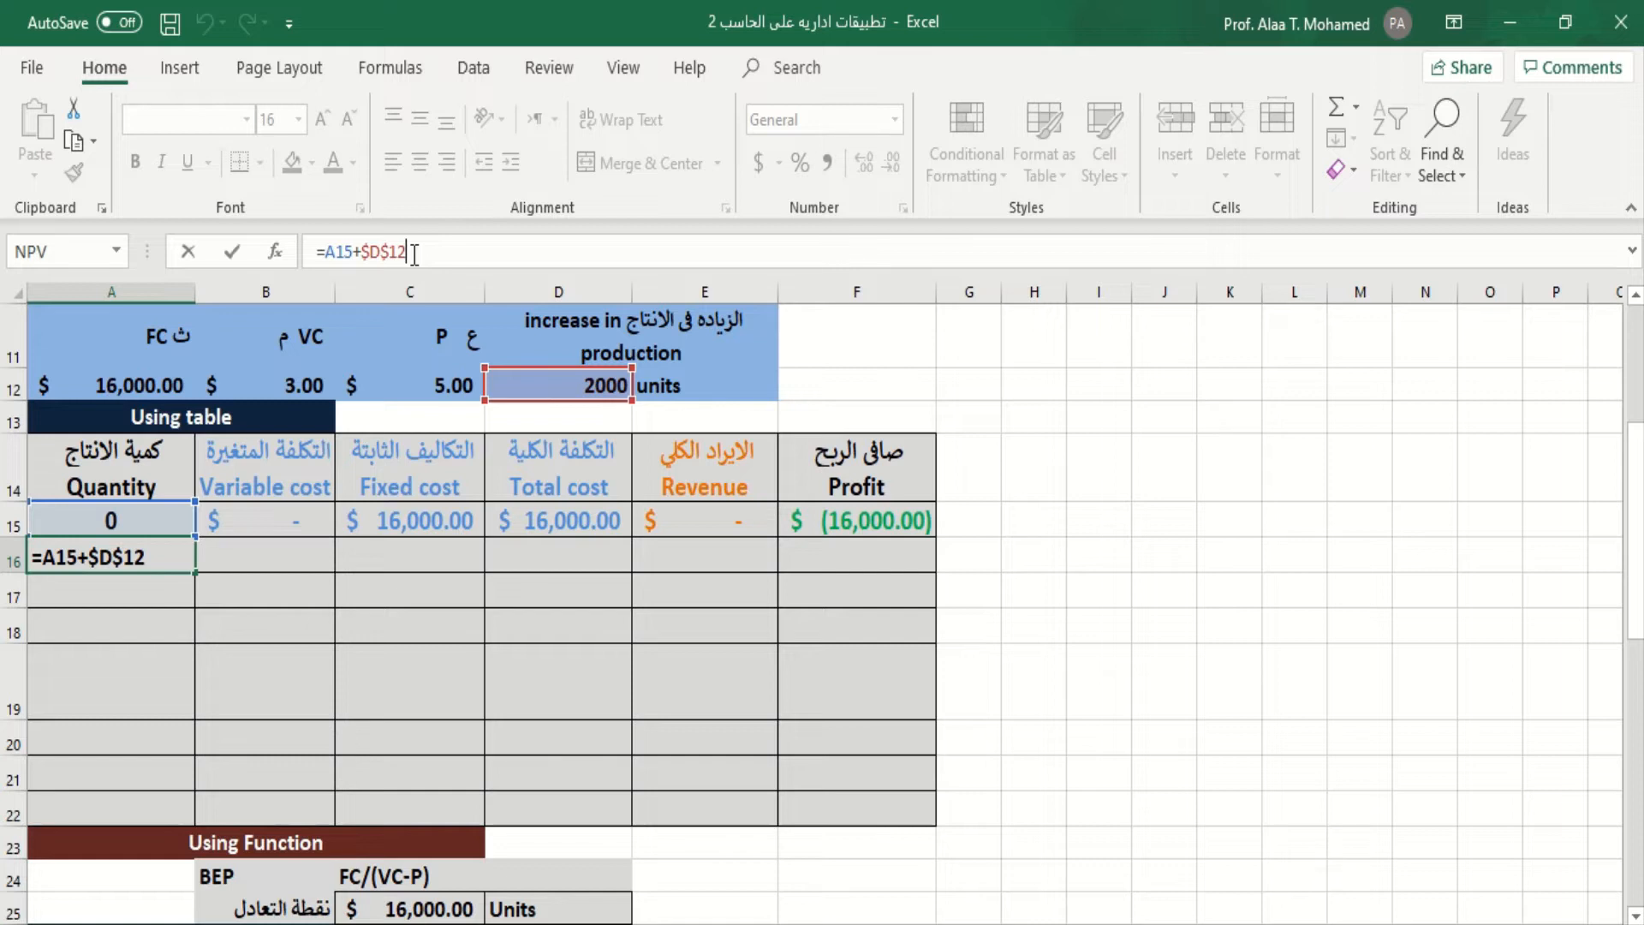
key("Return")
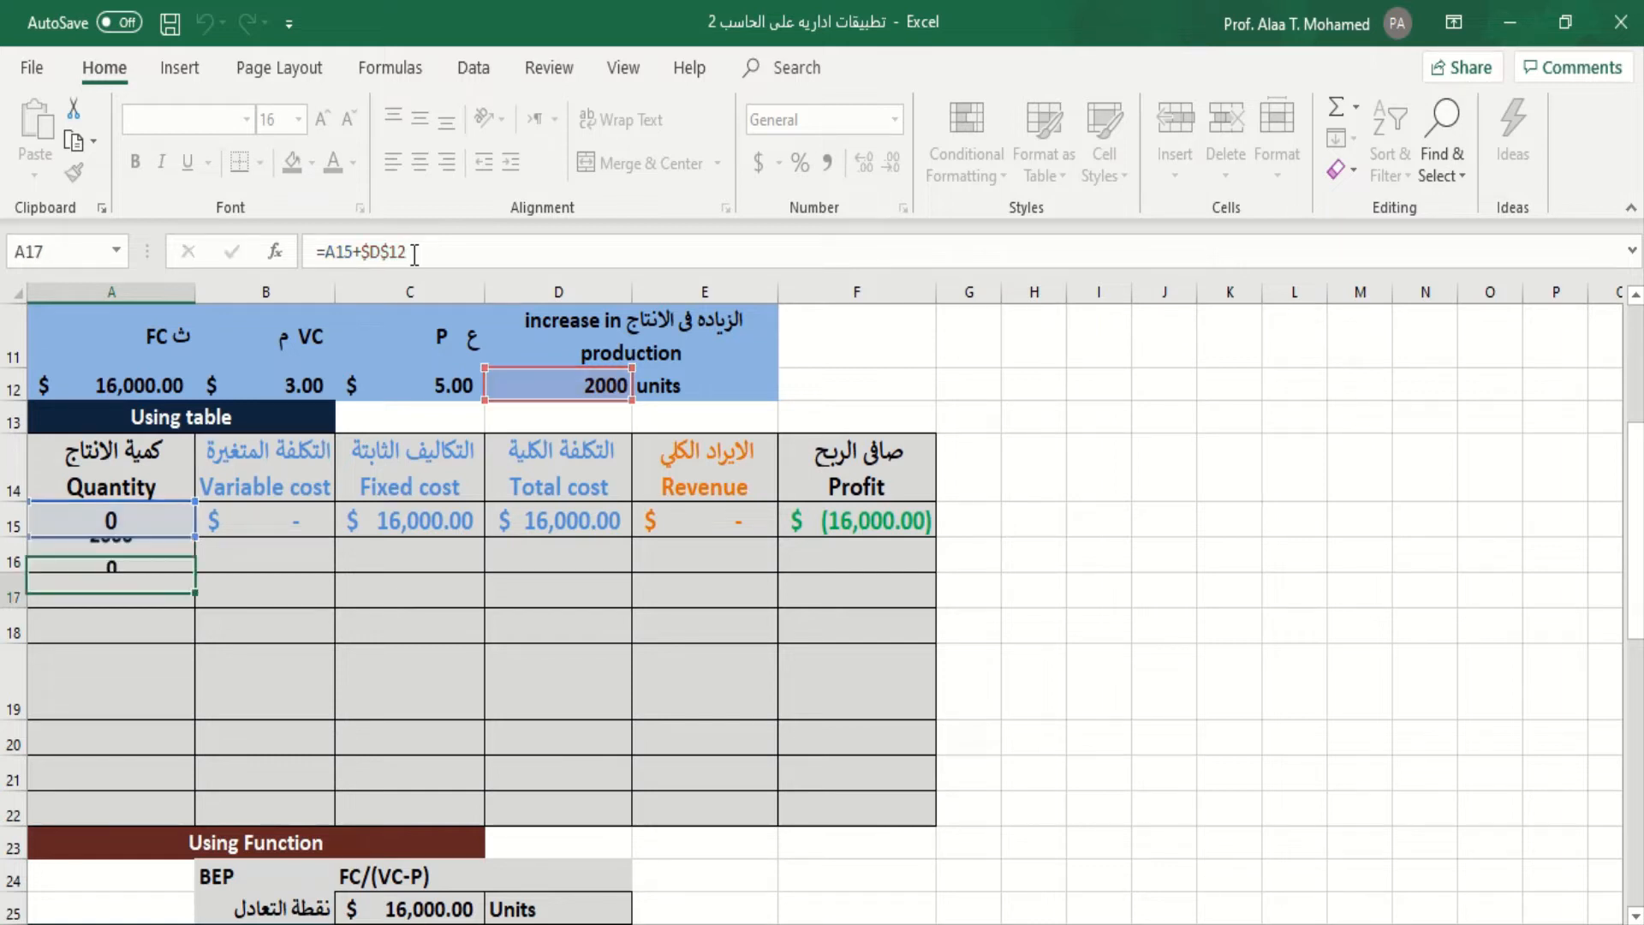
- Fill the quantity formula from A16 and the variable cost formula from B15 down to row 22
left_click(159, 556)
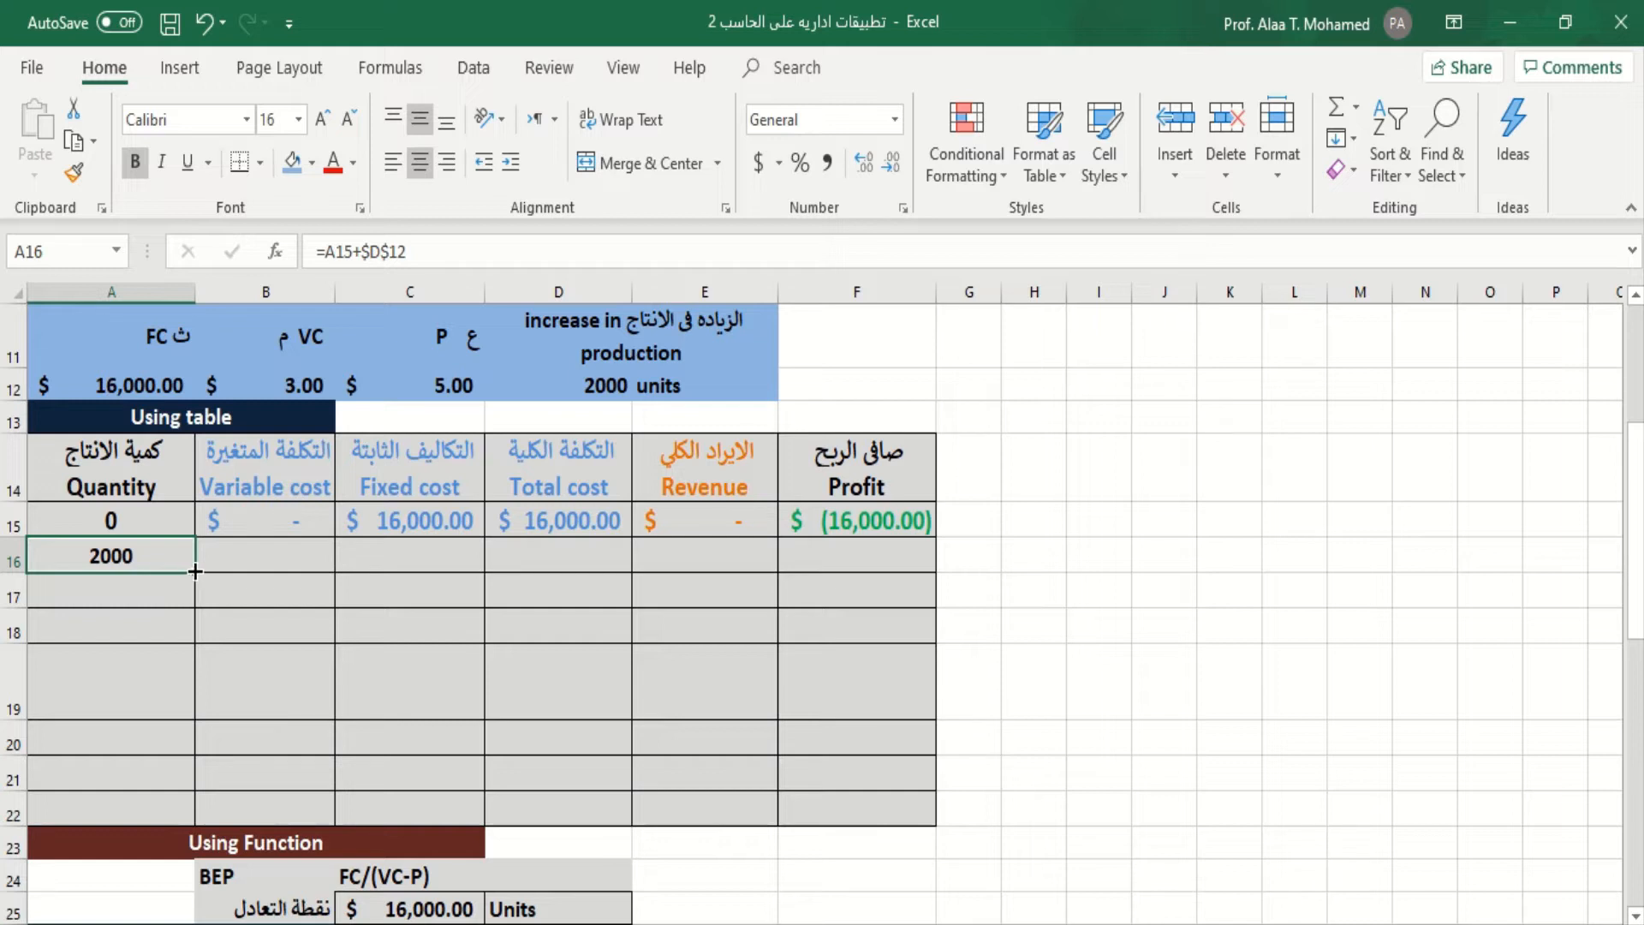
left_click_drag(196, 571, 191, 815)
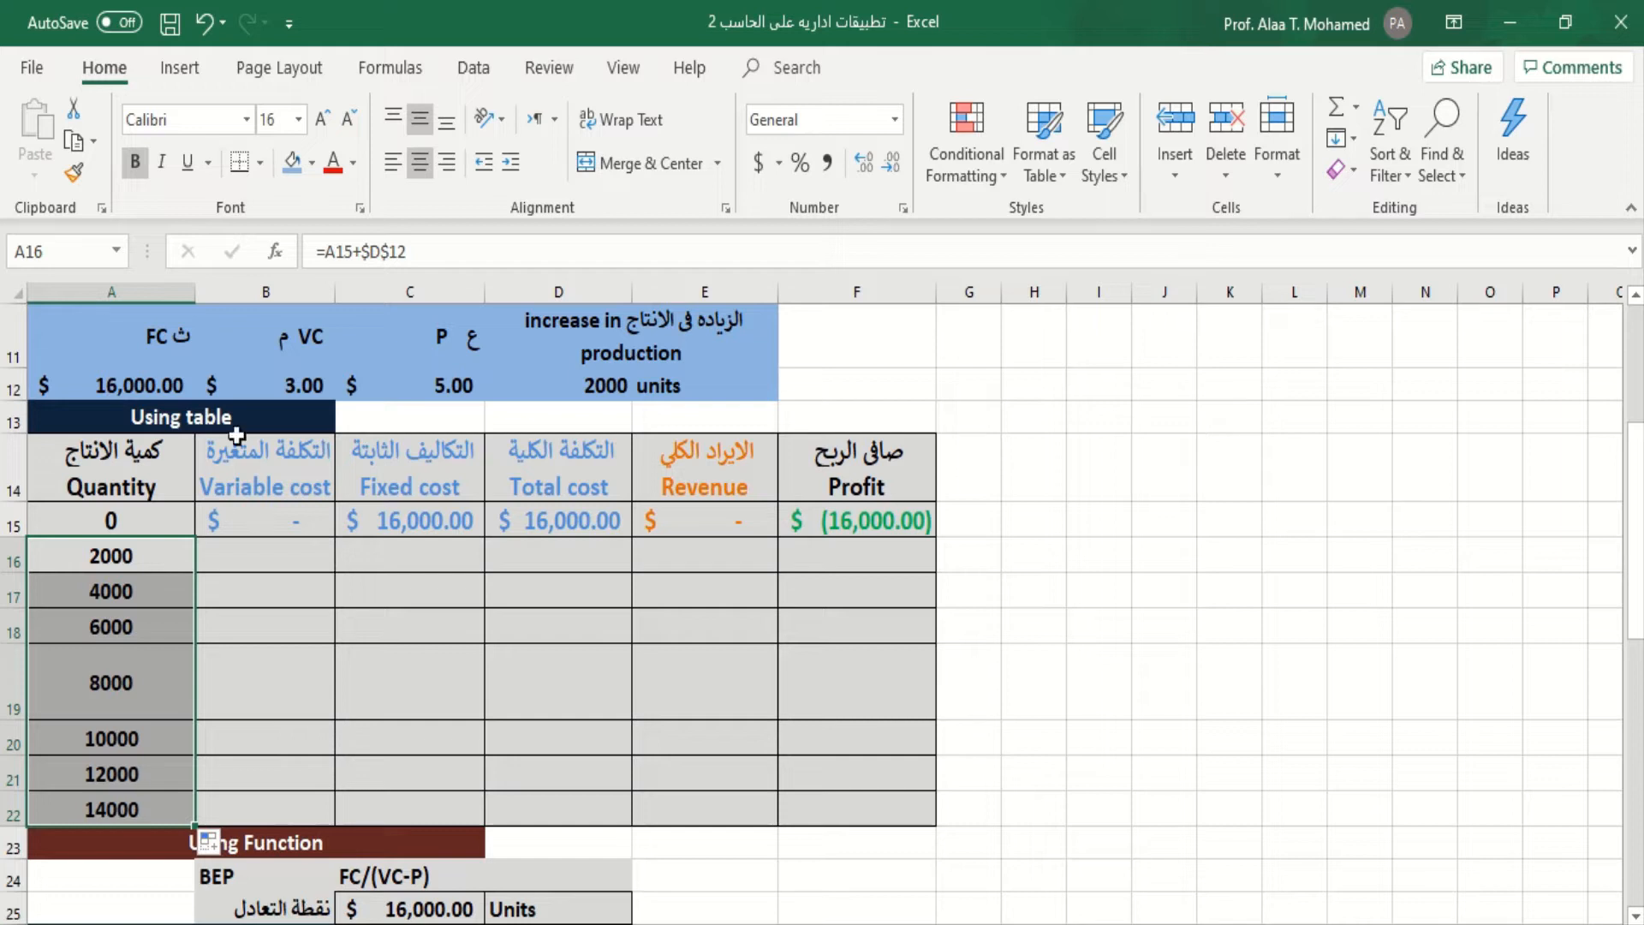
left_click(241, 463)
left_click(239, 520)
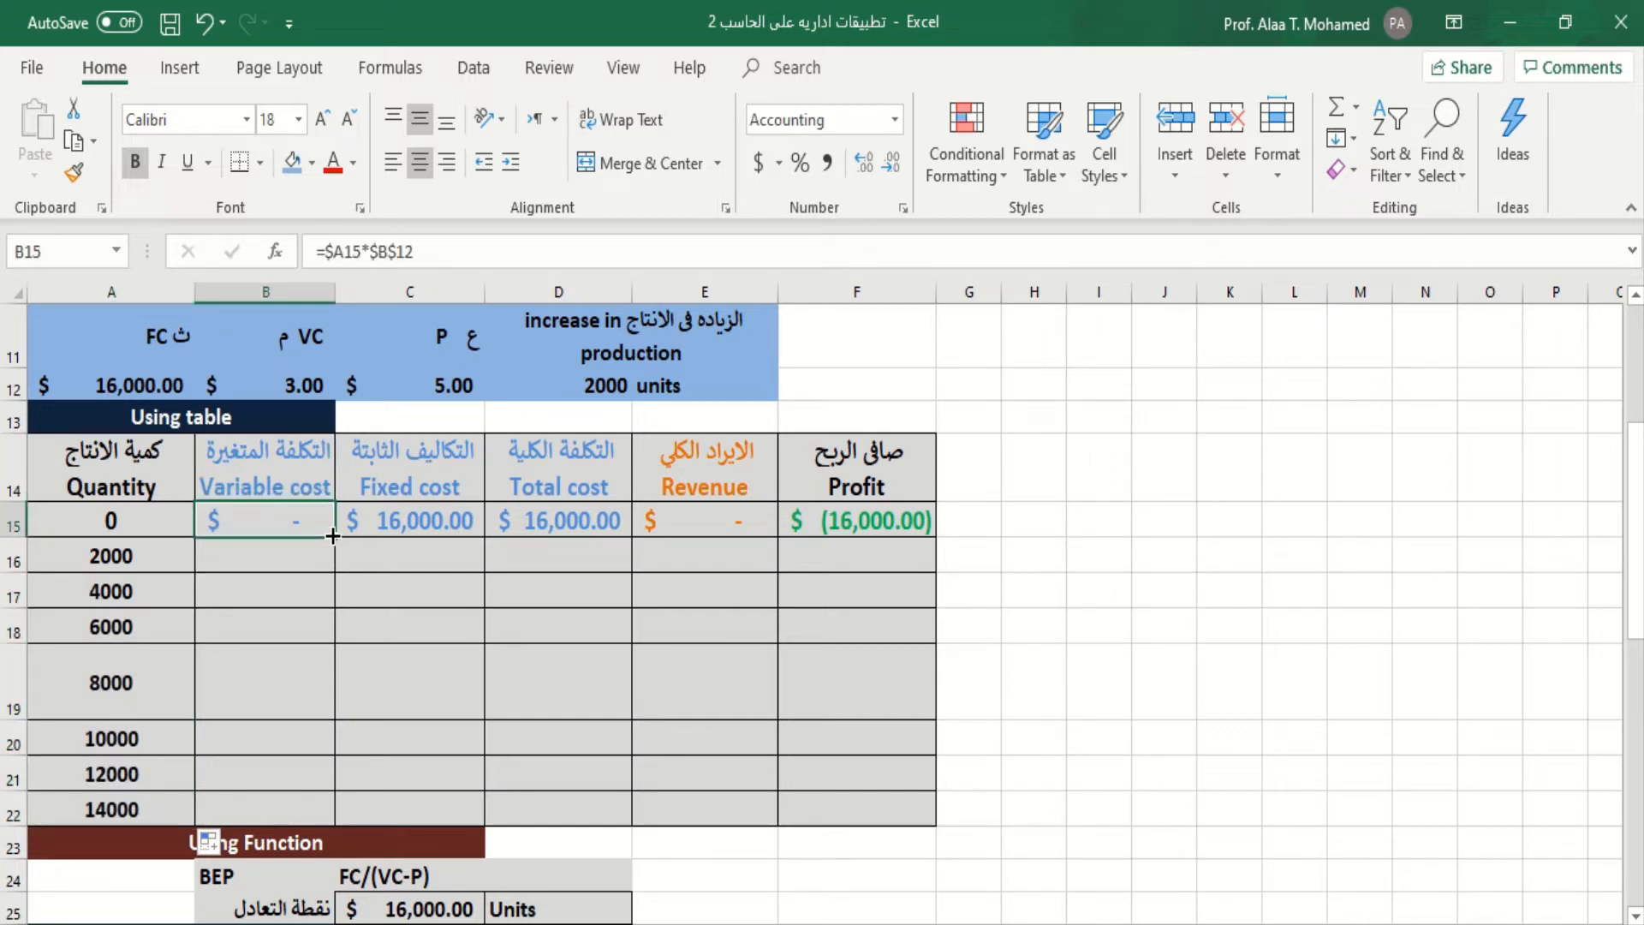
left_click_drag(333, 536, 318, 823)
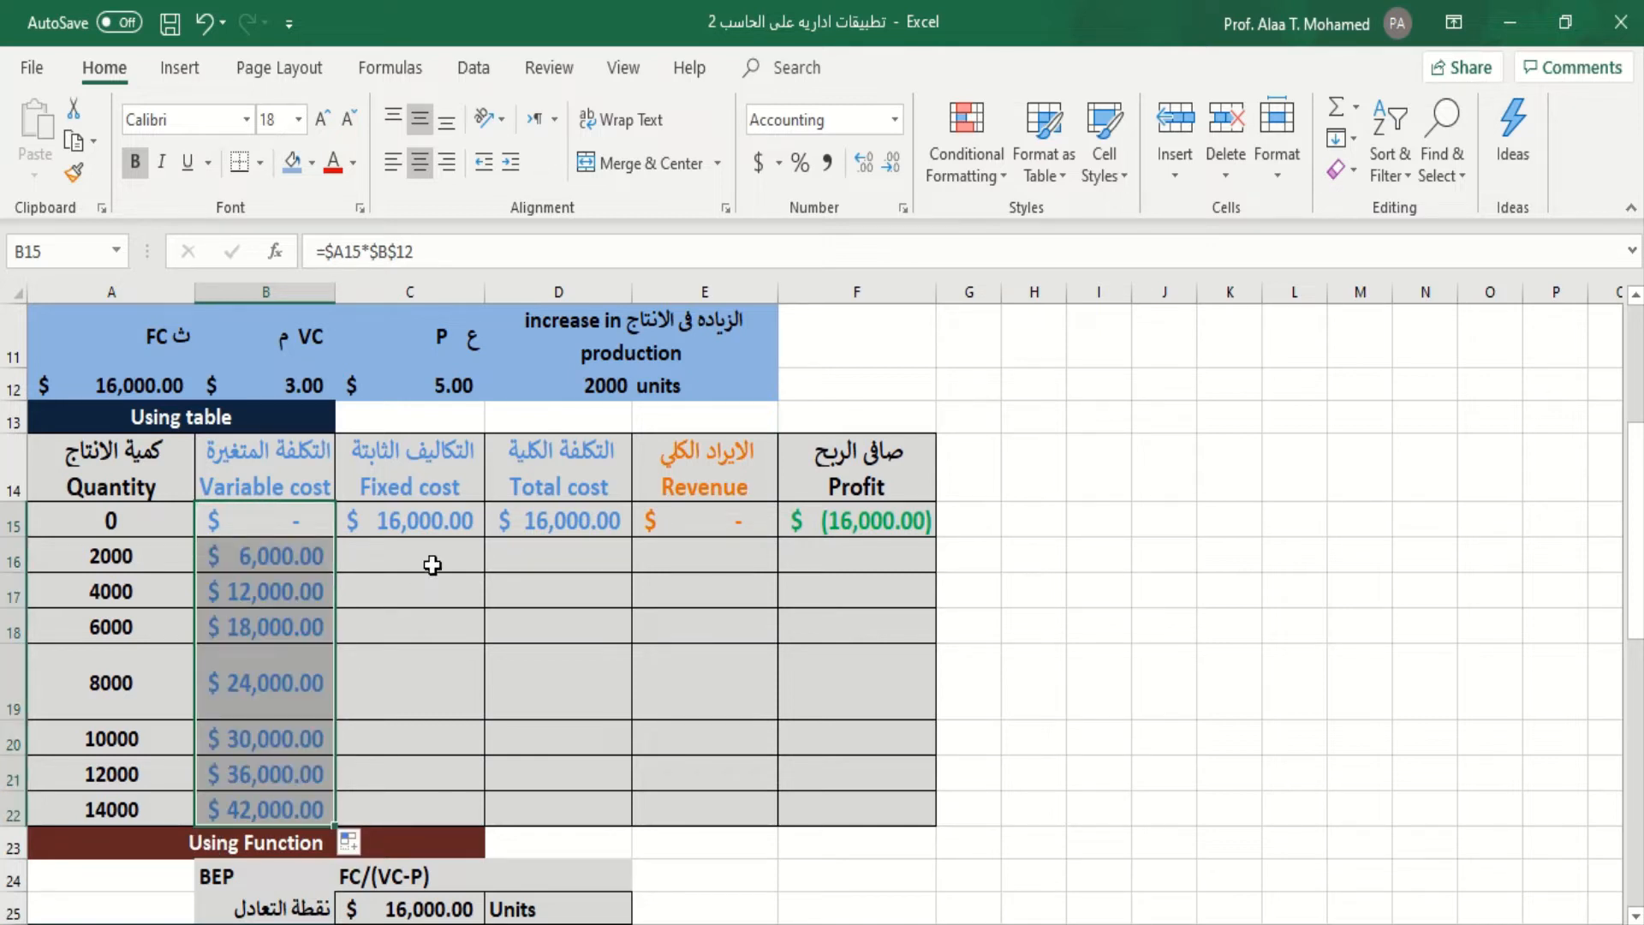
- Fill the fixed cost formula from C15 and the total cost formula from D15 down to row 22
left_click(446, 524)
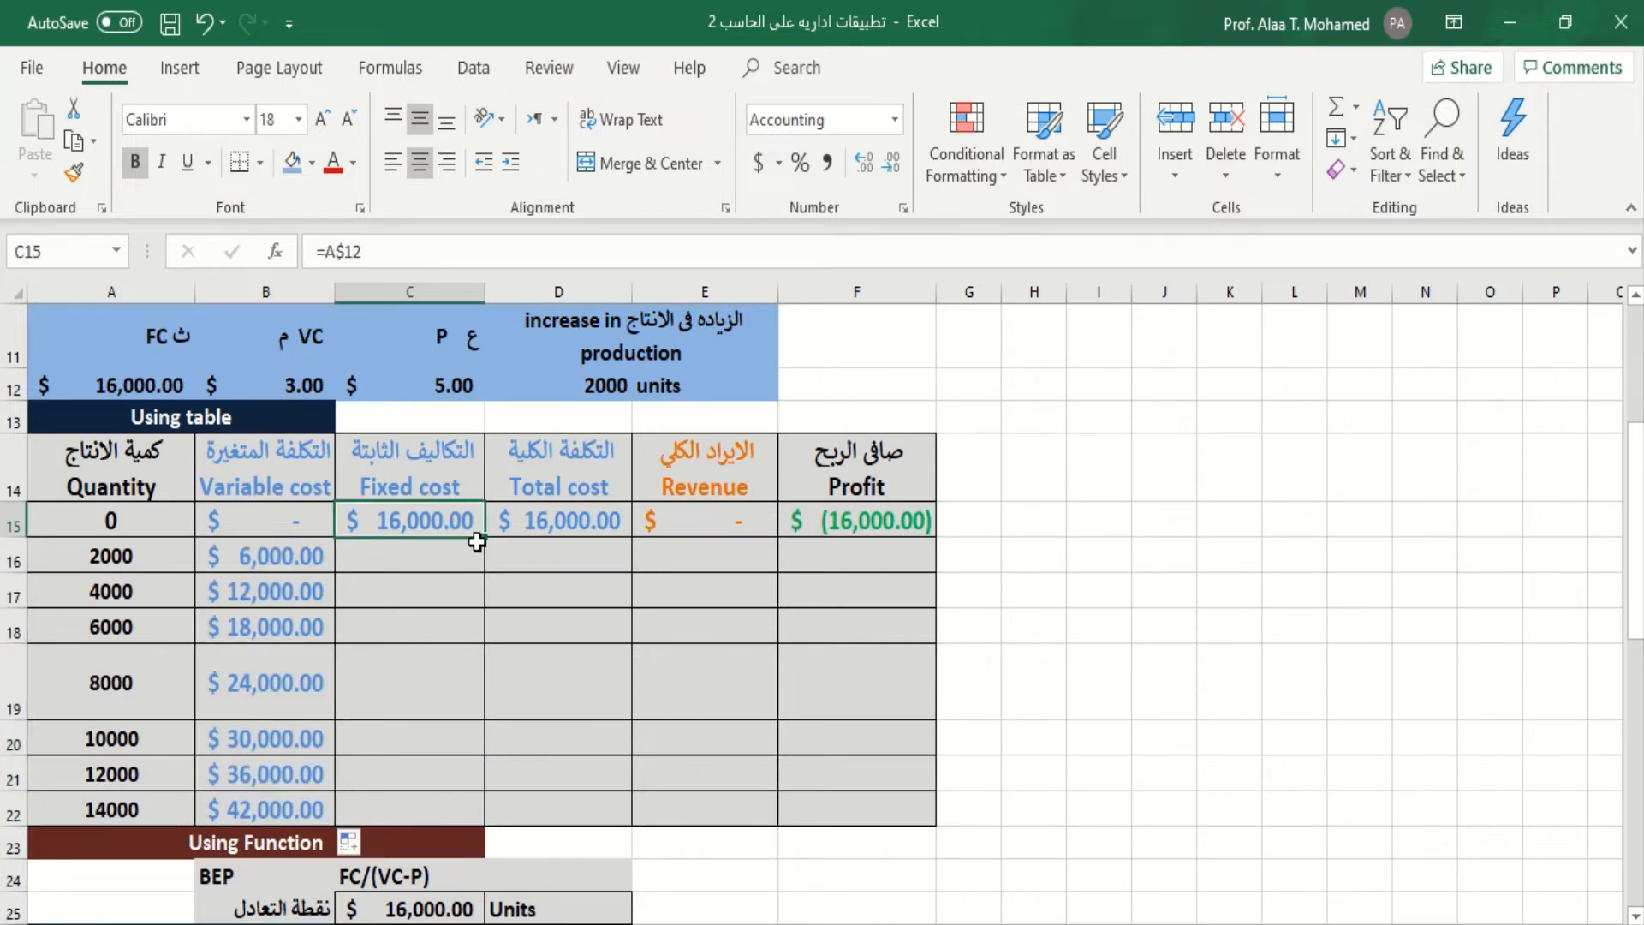
left_click_drag(473, 541, 452, 821)
left_click(595, 518)
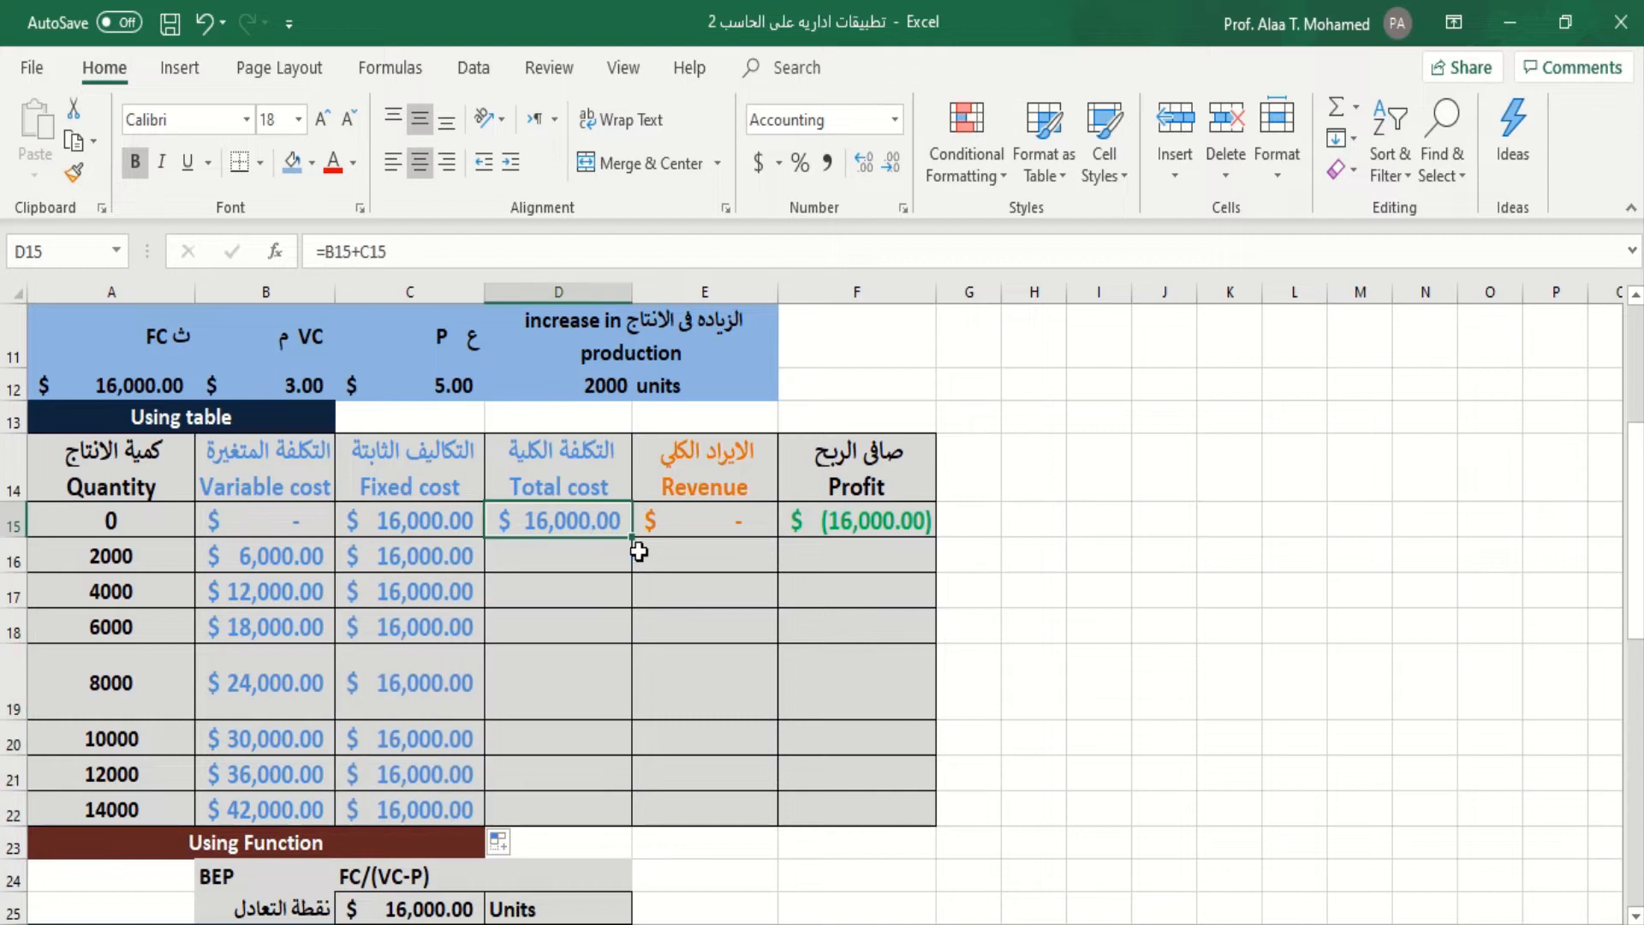
left_click_drag(627, 537, 610, 826)
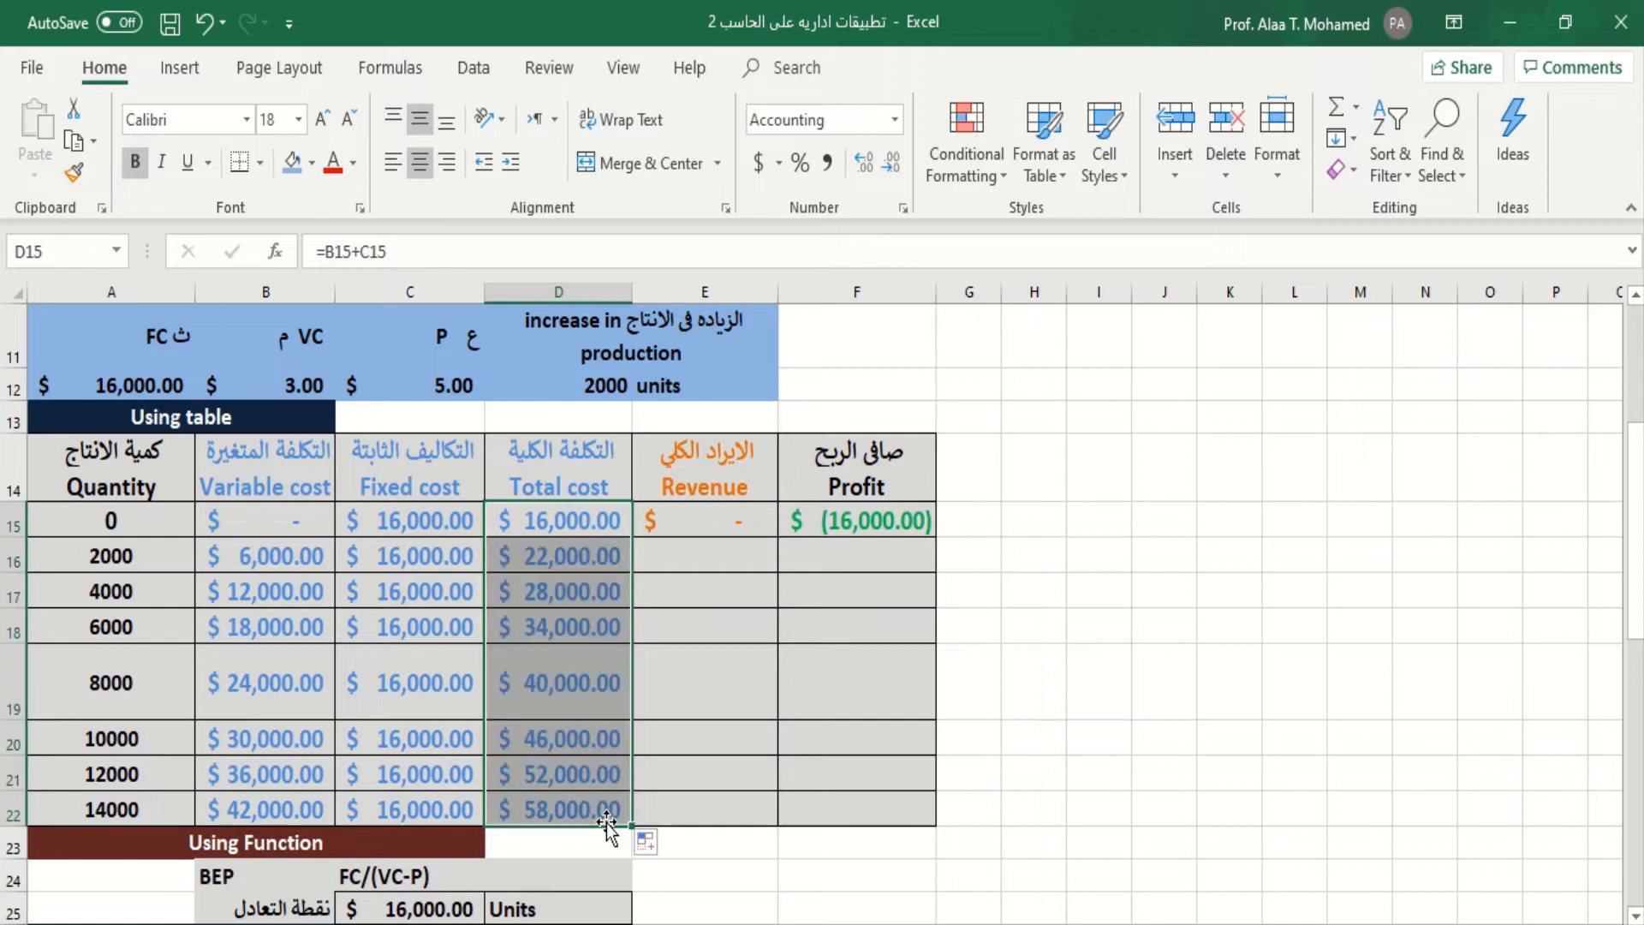
- Fill the revenue formula from E15 and the profit formula from F15 down to row 22
left_click(757, 520)
left_click_drag(771, 535, 756, 805)
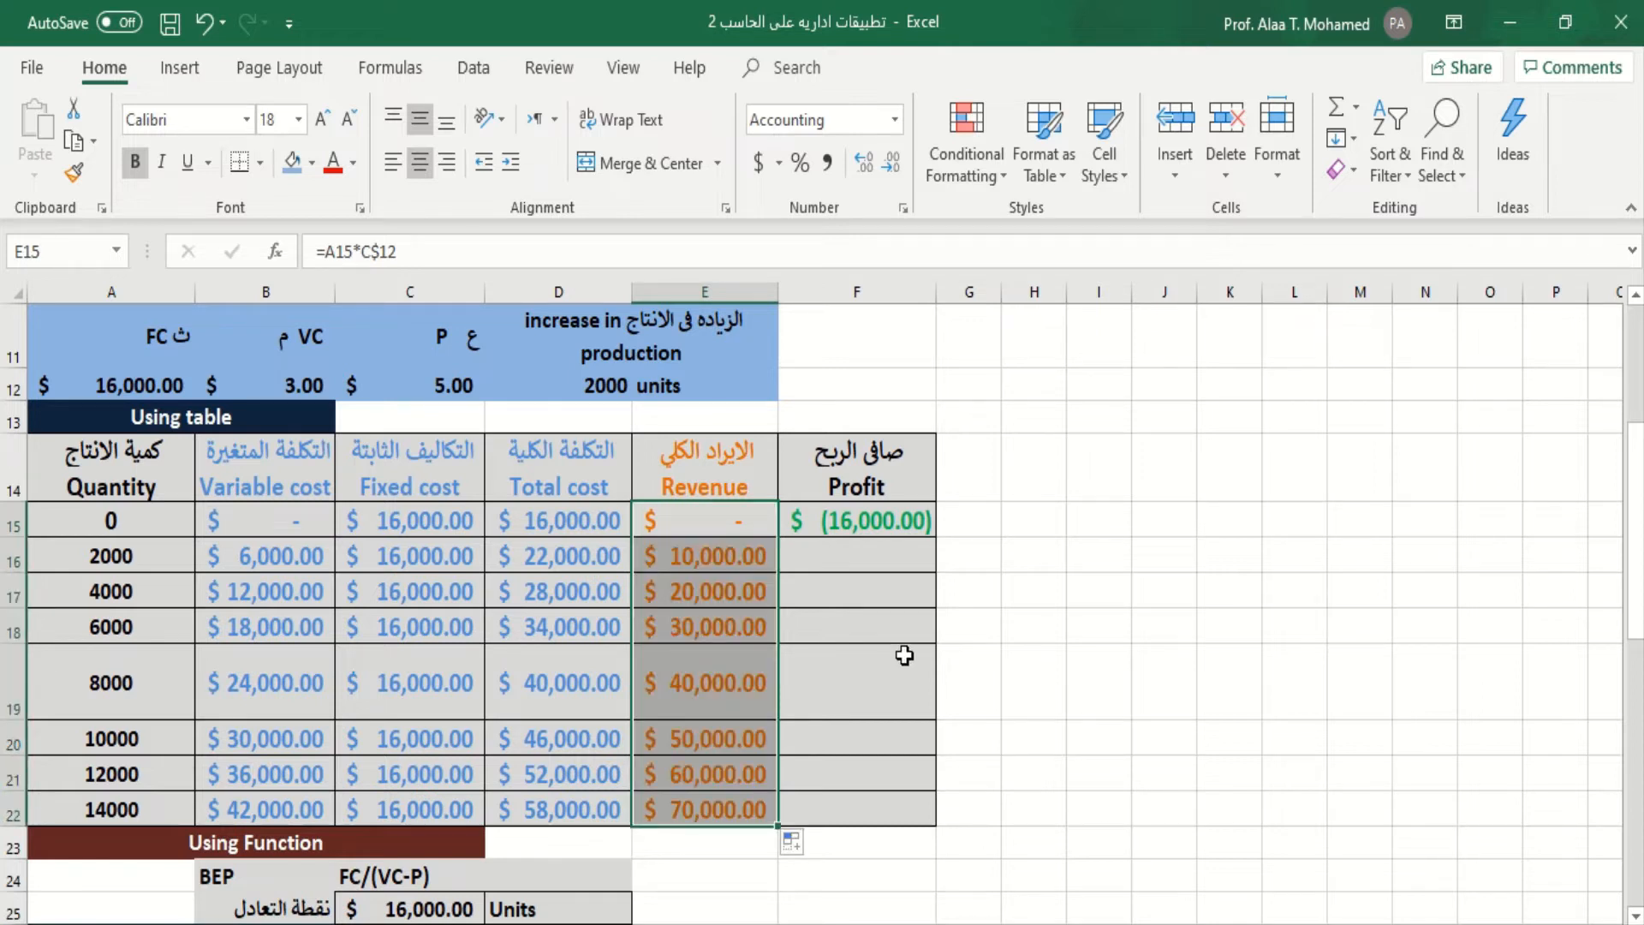
left_click(902, 525)
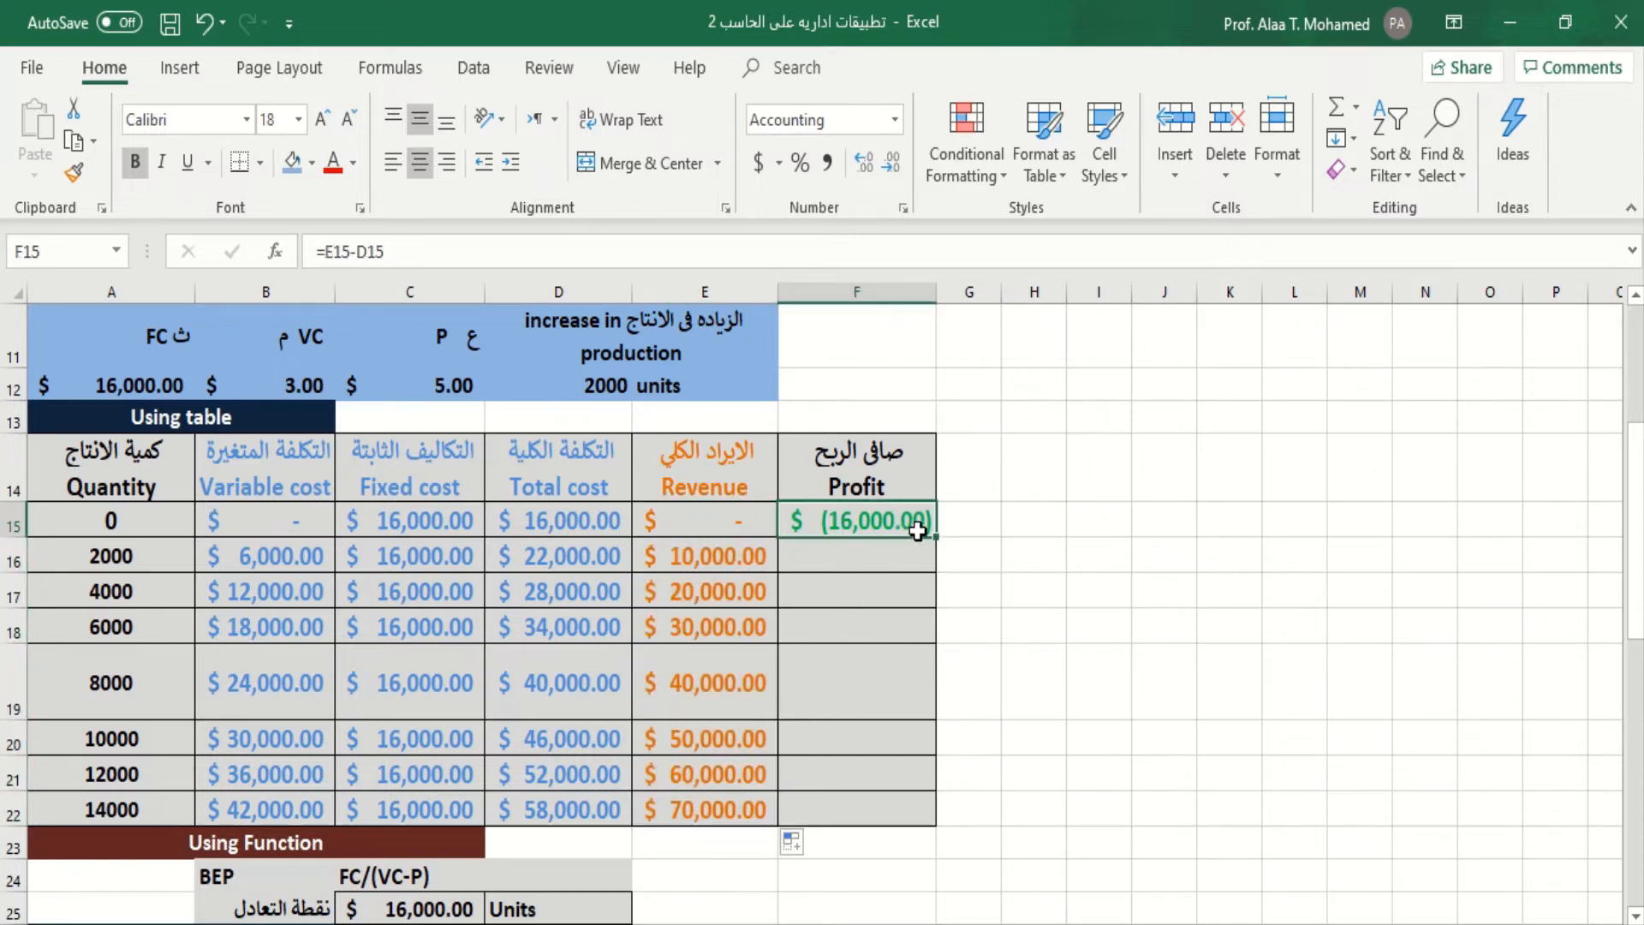
left_click_drag(935, 540, 894, 824)
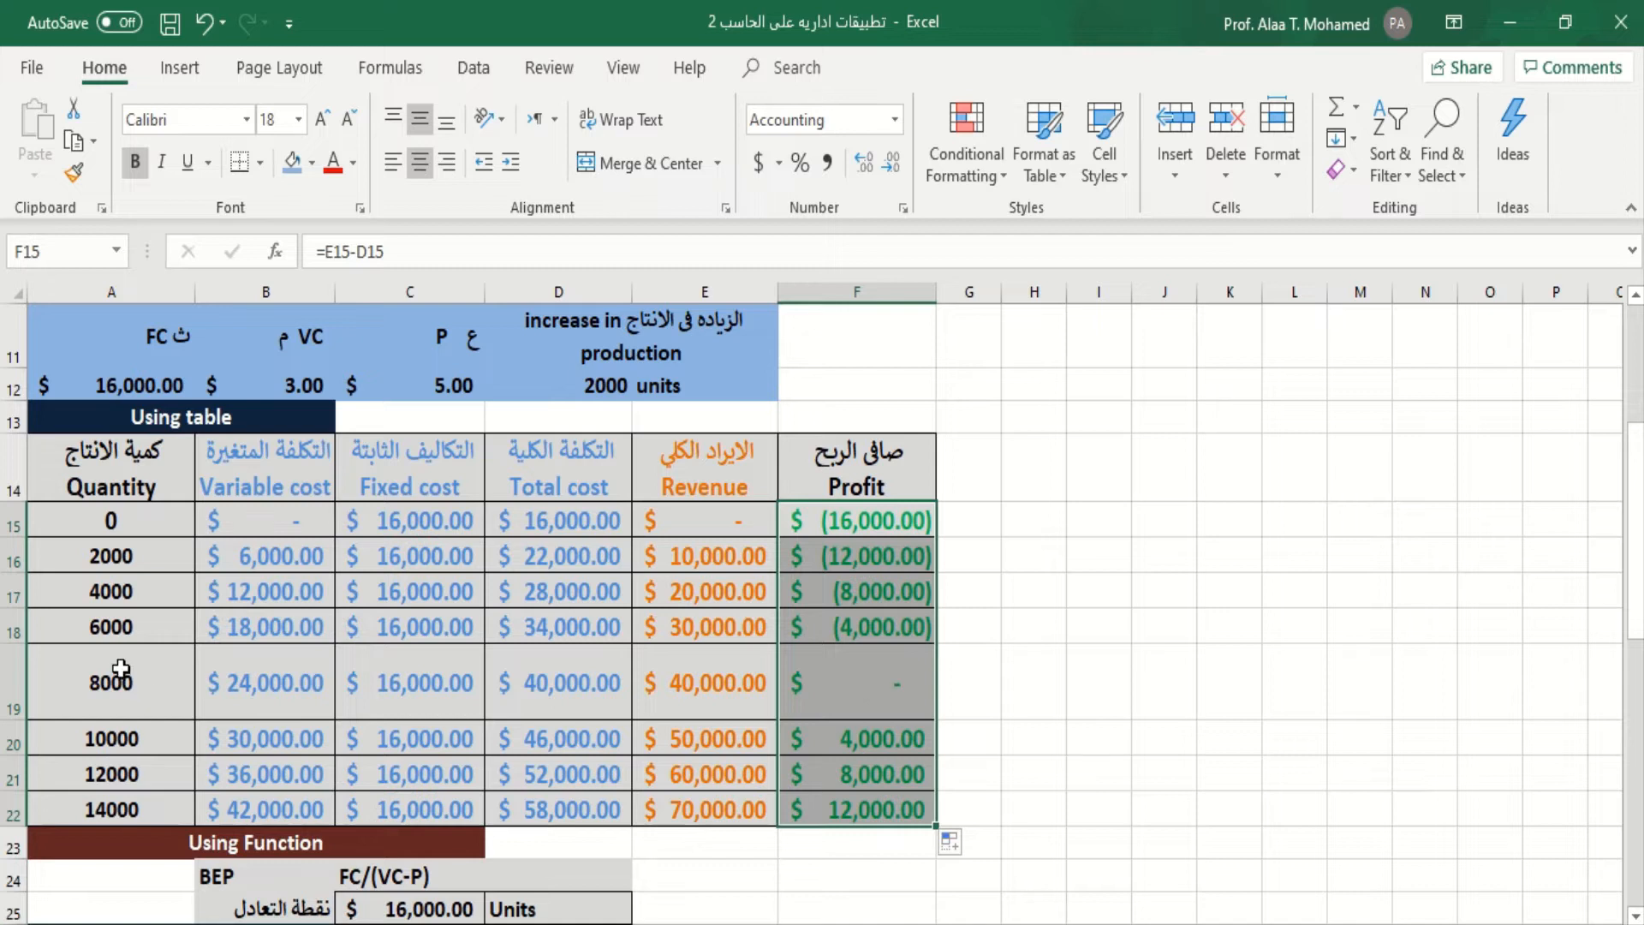
- Highlight the break-even row A19:F19 of the table with a light orange fill color
left_click_drag(121, 677, 869, 707)
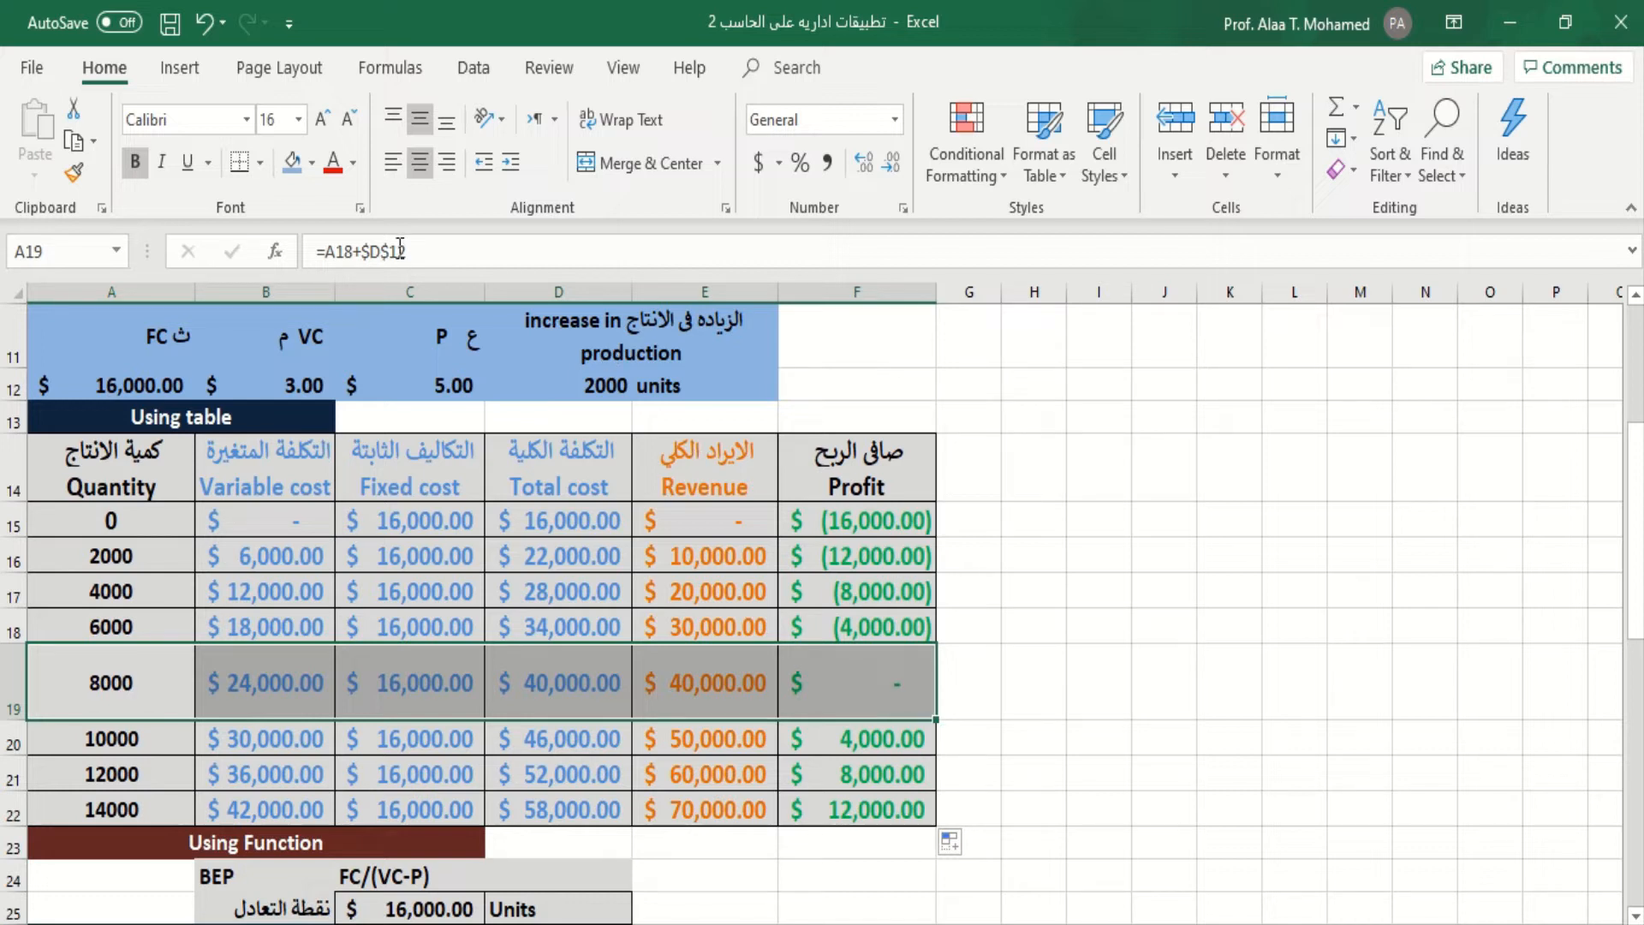
left_click(315, 165)
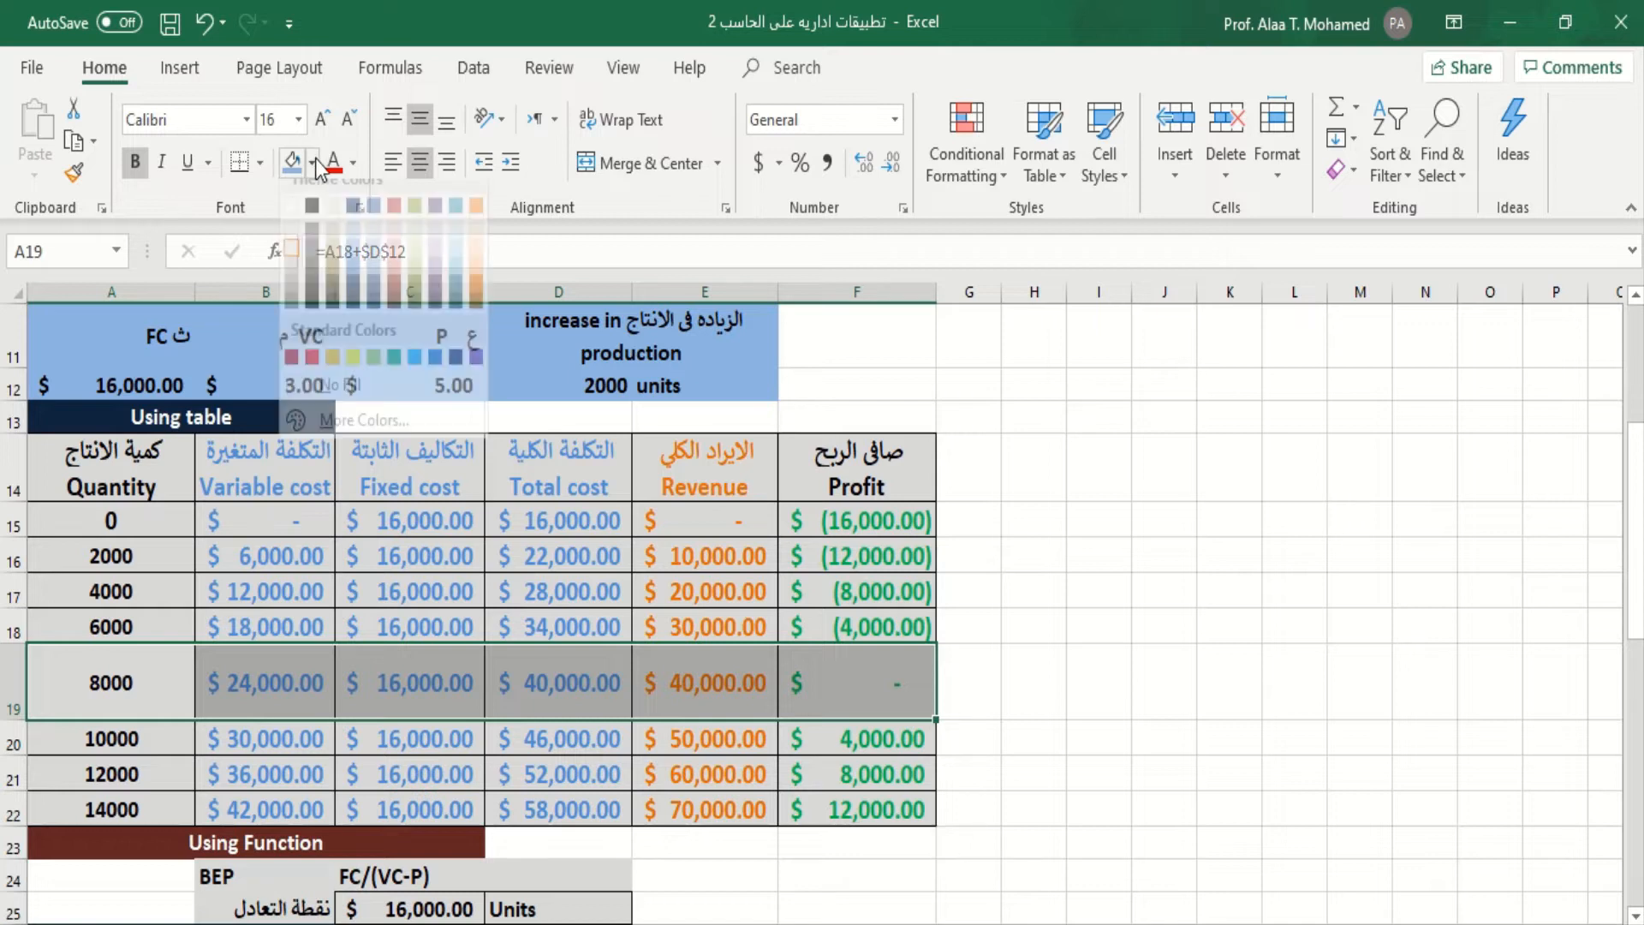
left_click(476, 281)
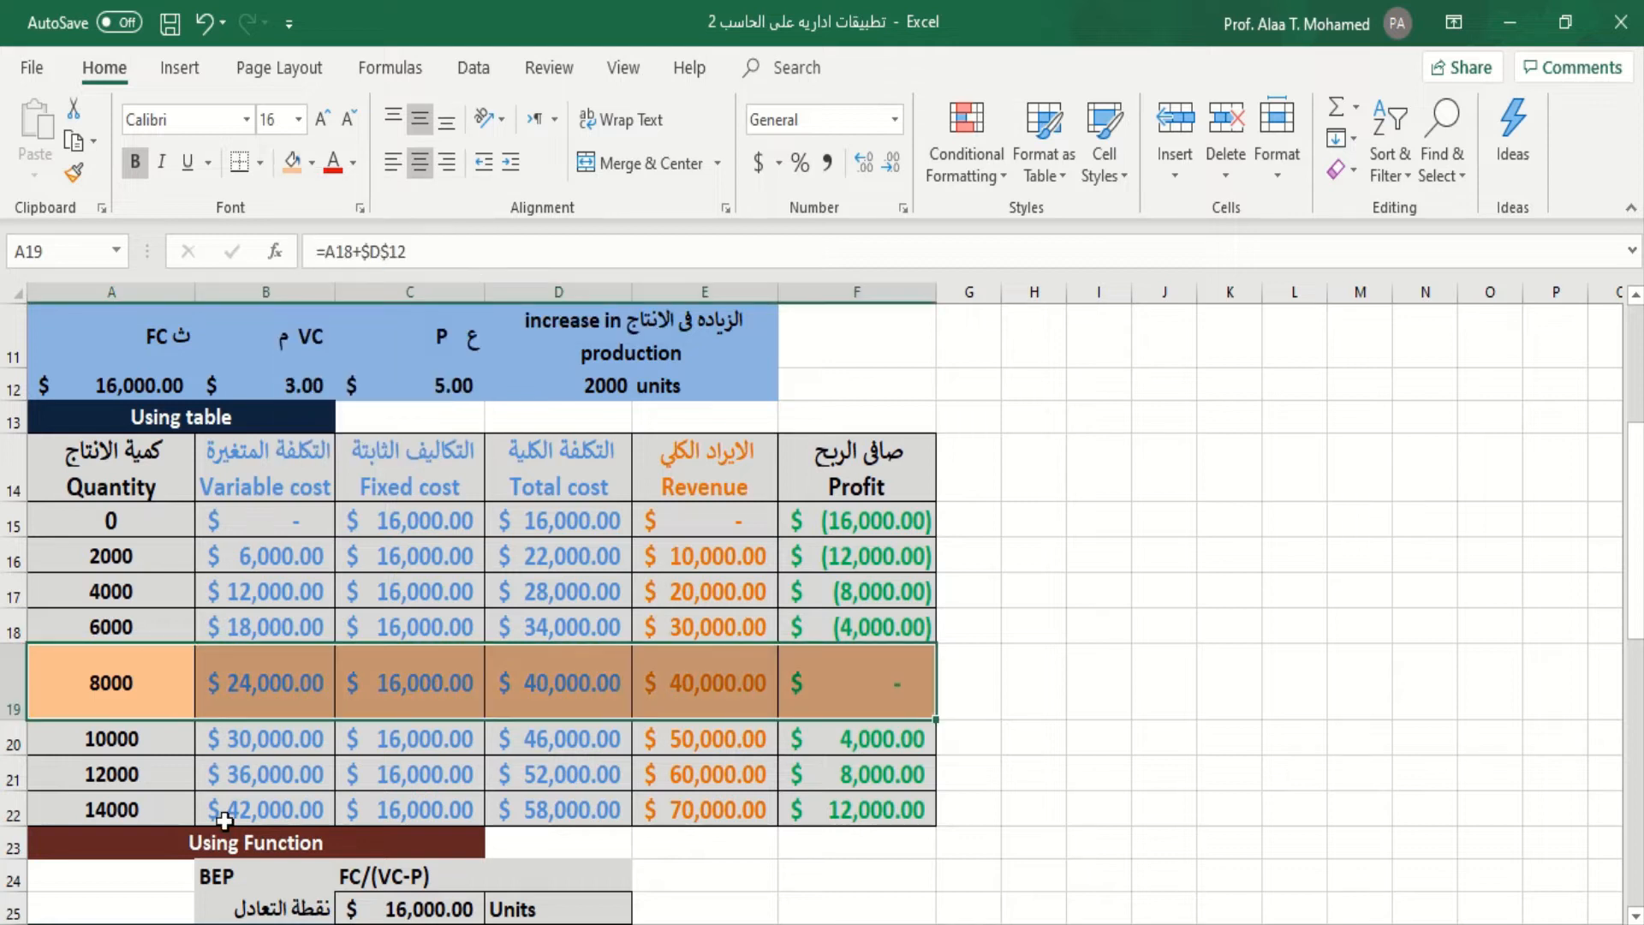
left_click(80, 667)
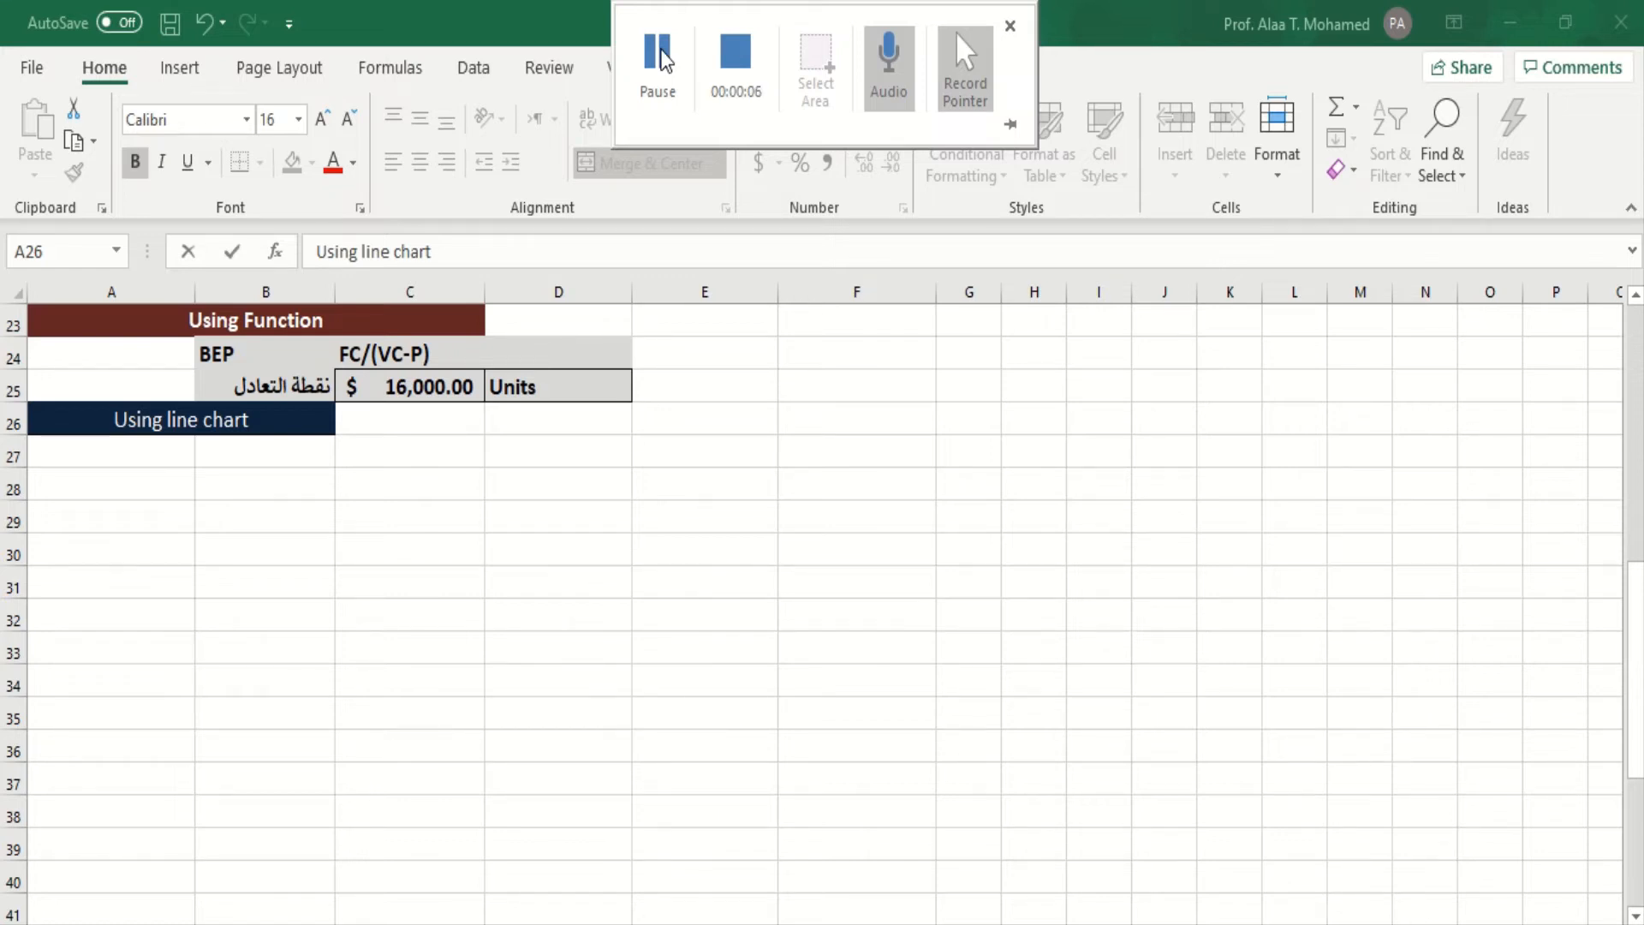
- Clear the existing formula from the break-even result cell C25, below the FC/(VC-P) expression
left_click(364, 353)
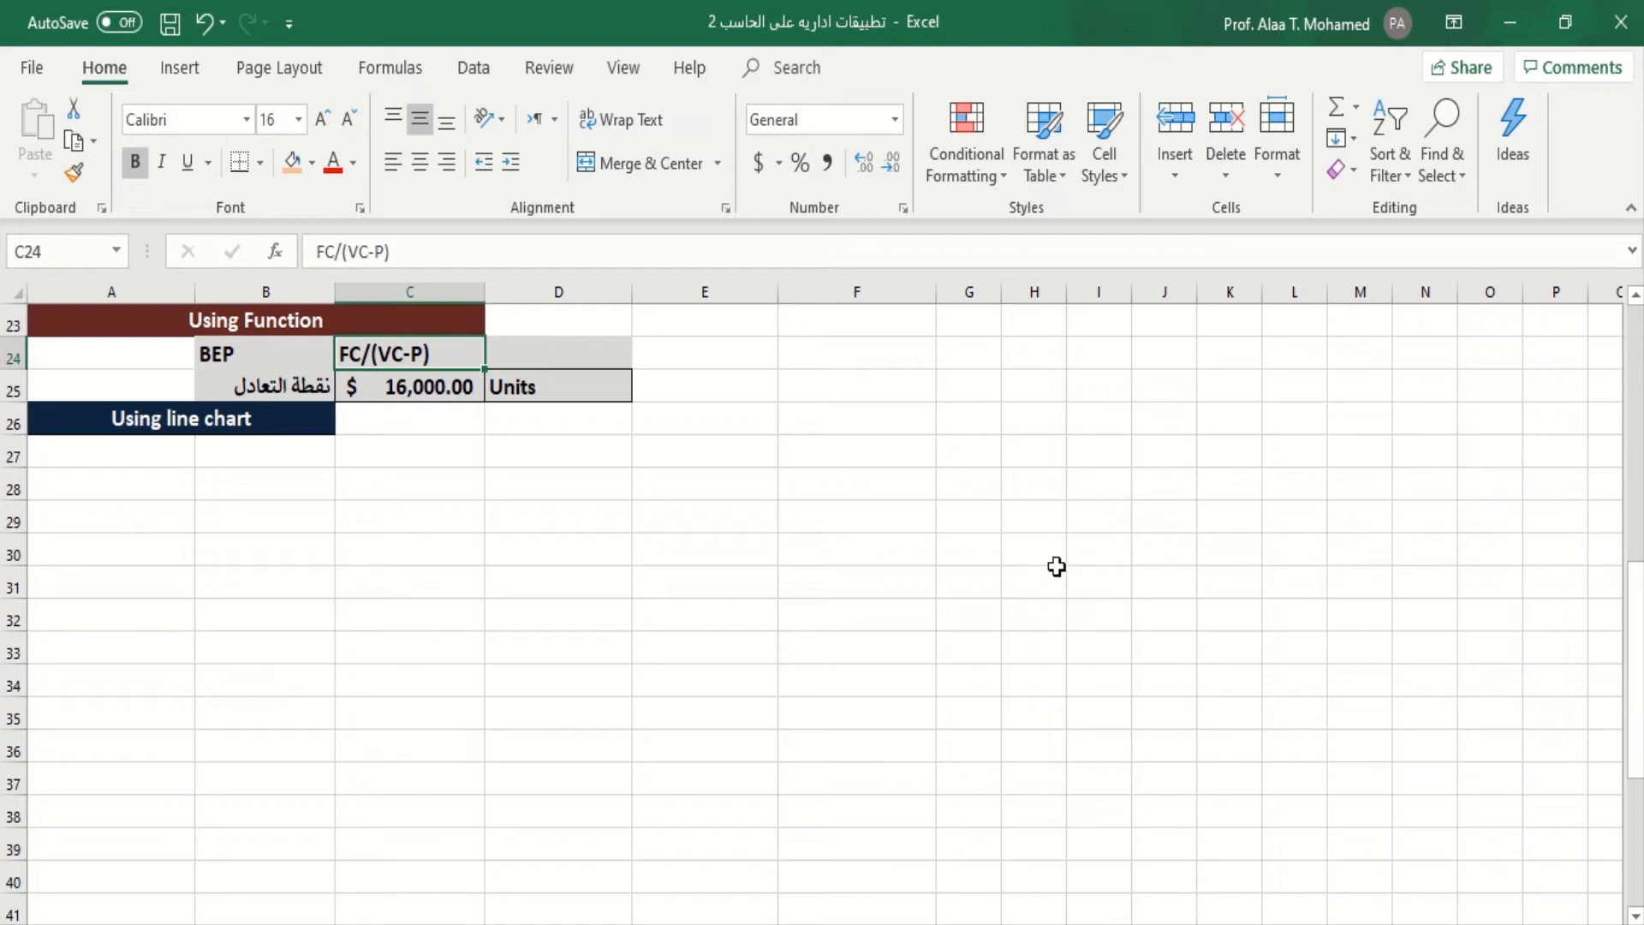
left_click(419, 392)
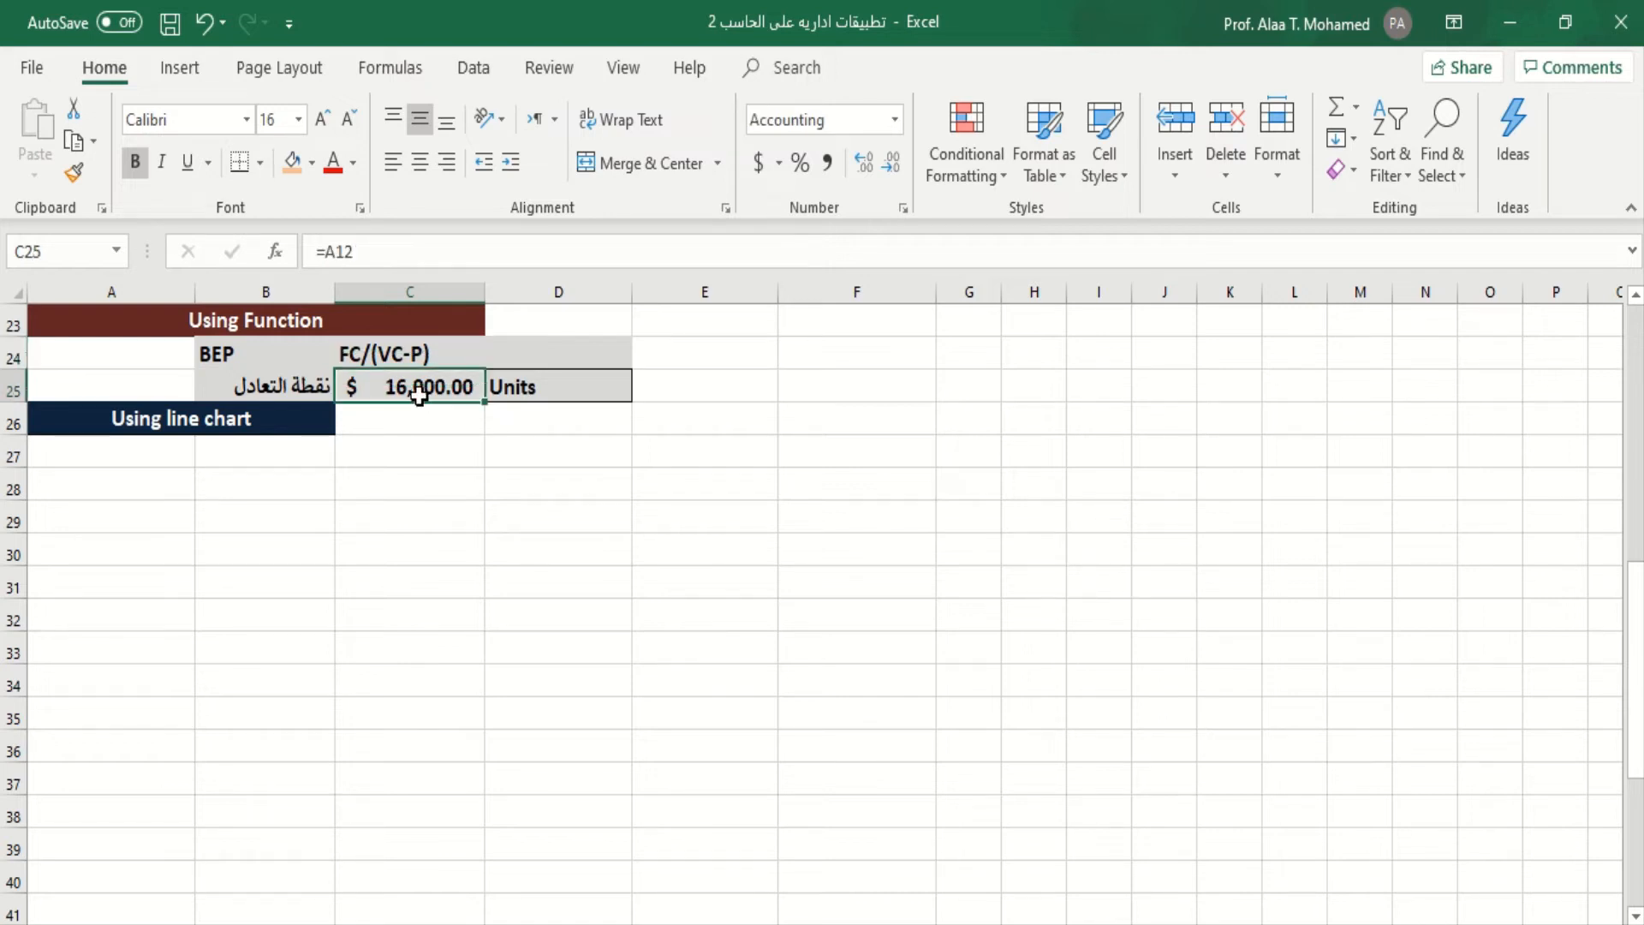
key("BackSpace")
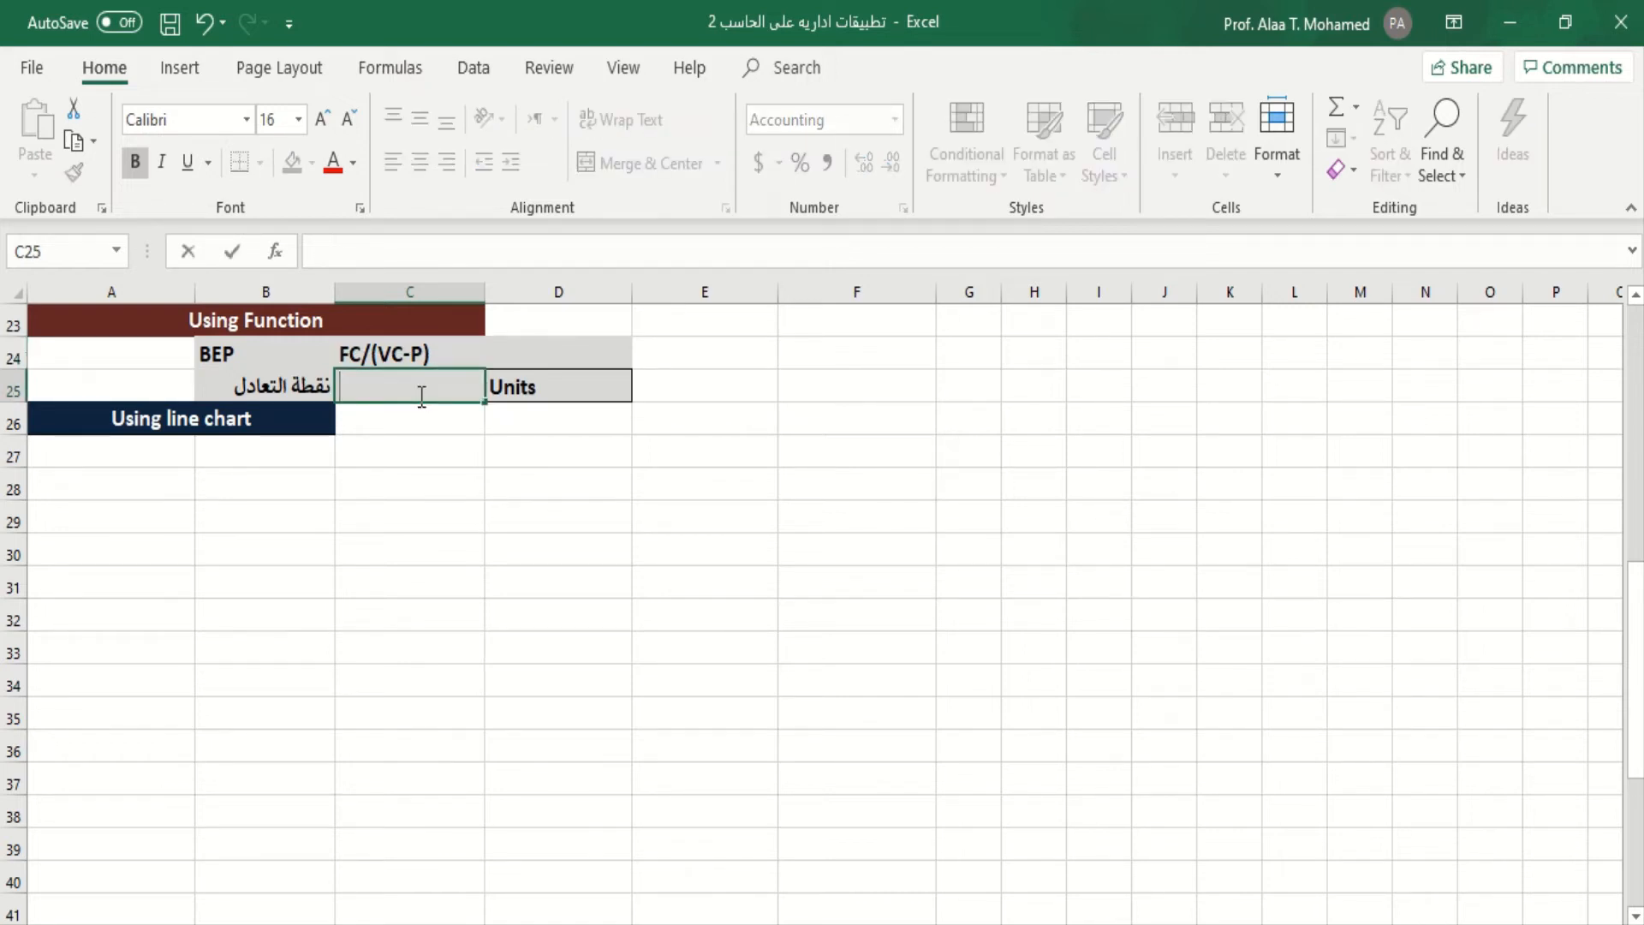
type("=")
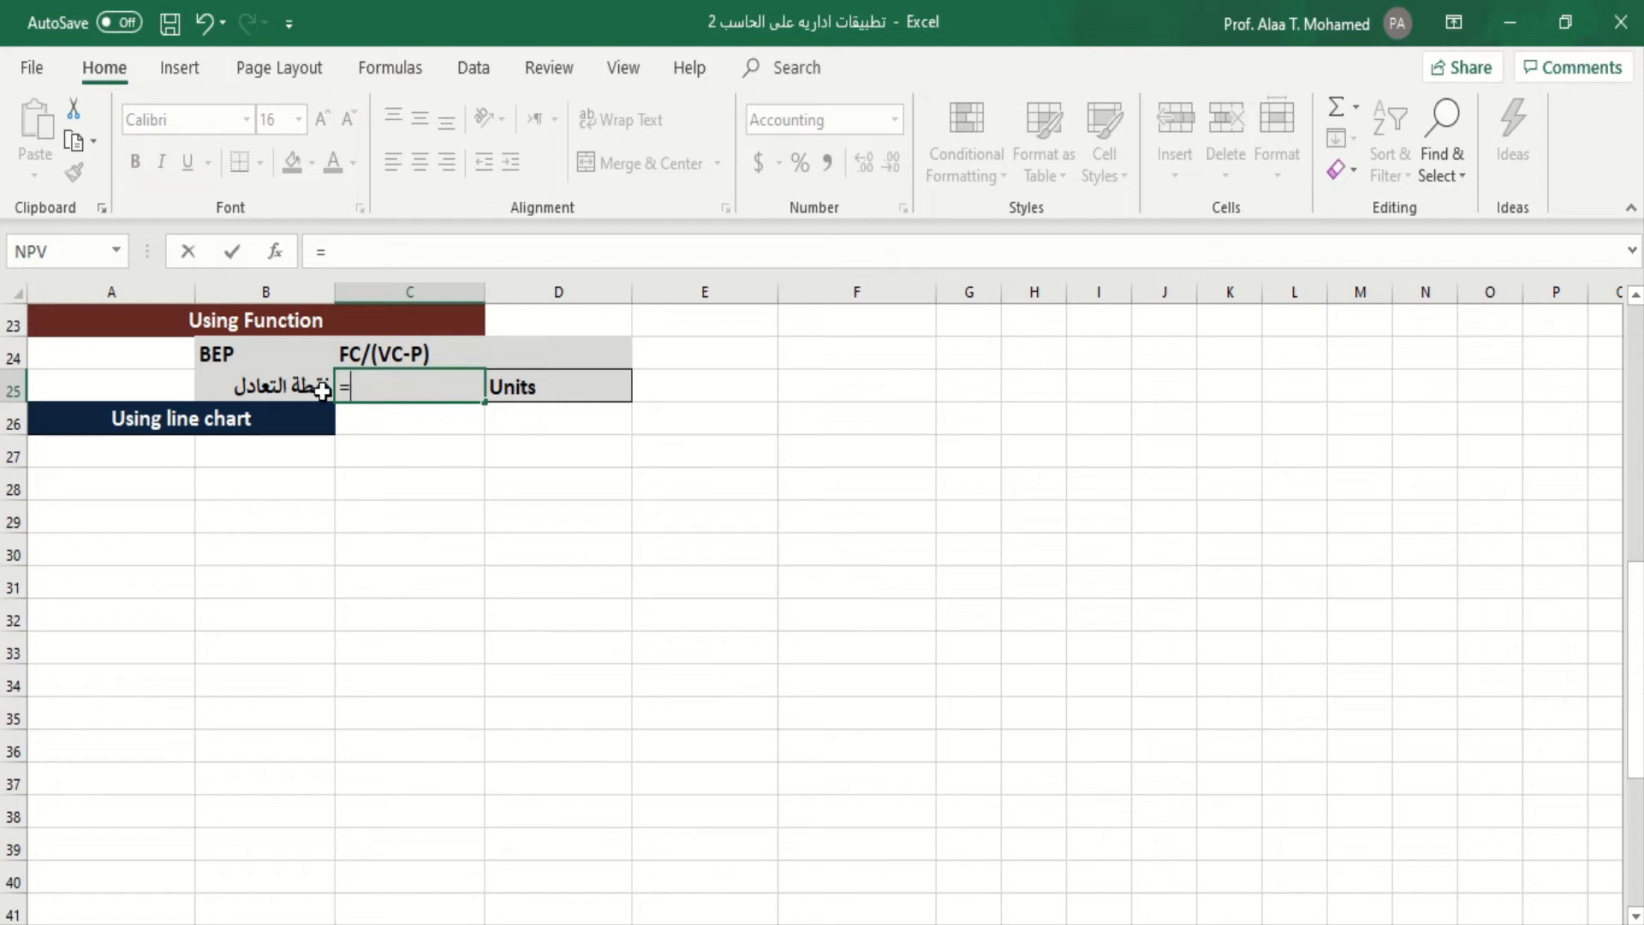
left_click(293, 385)
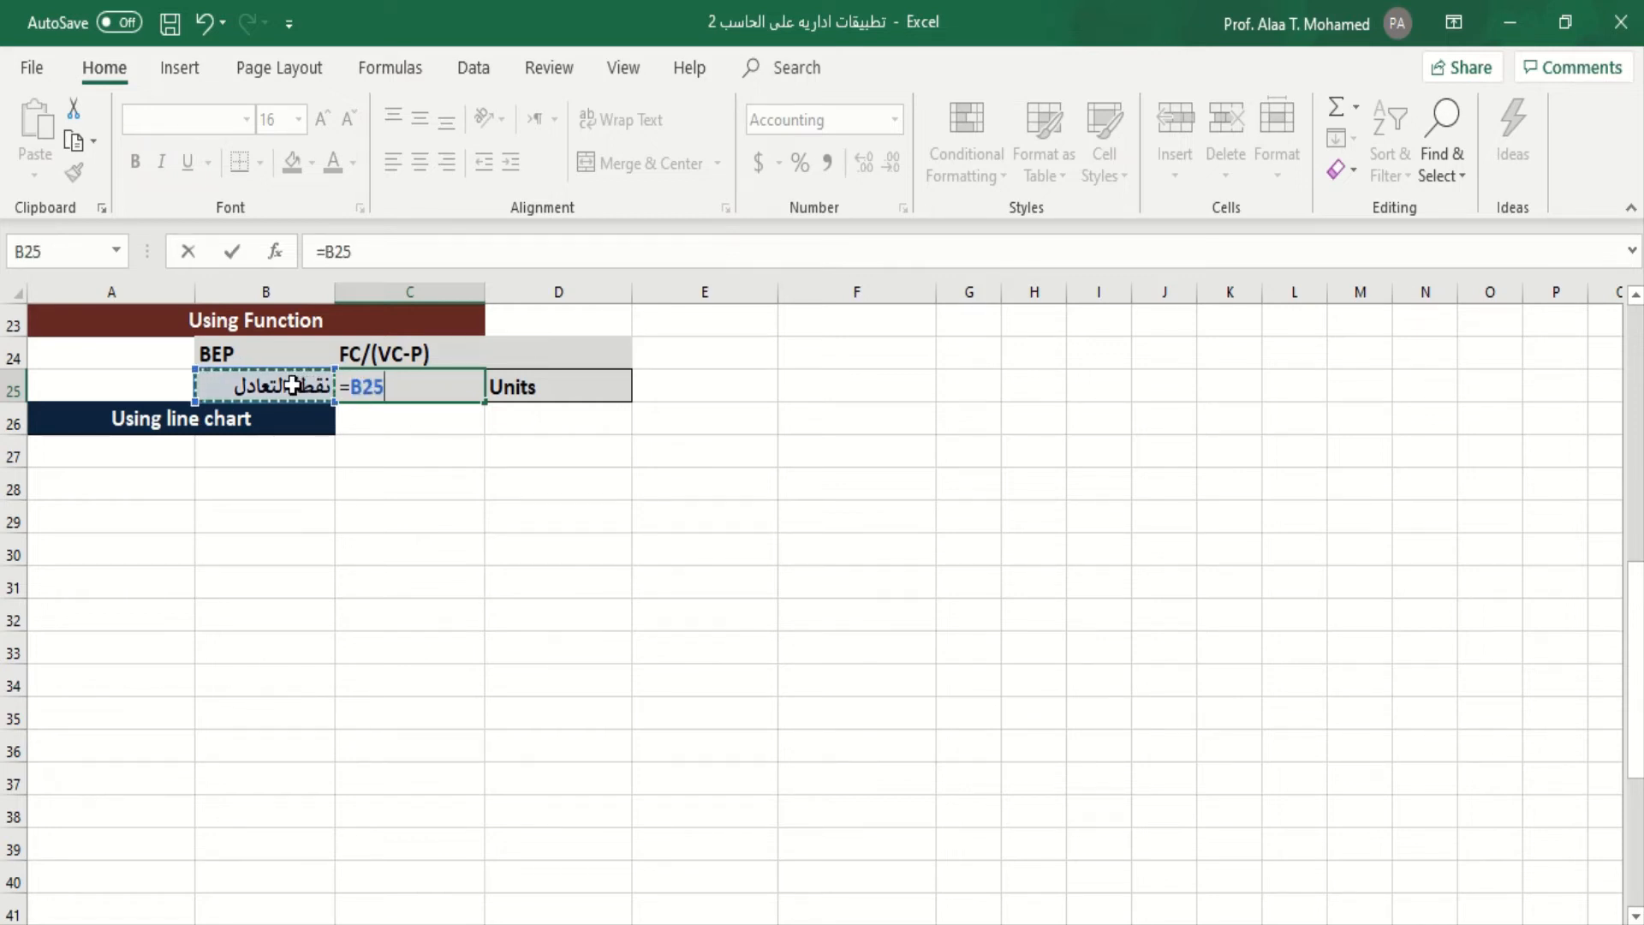
type("BEB")
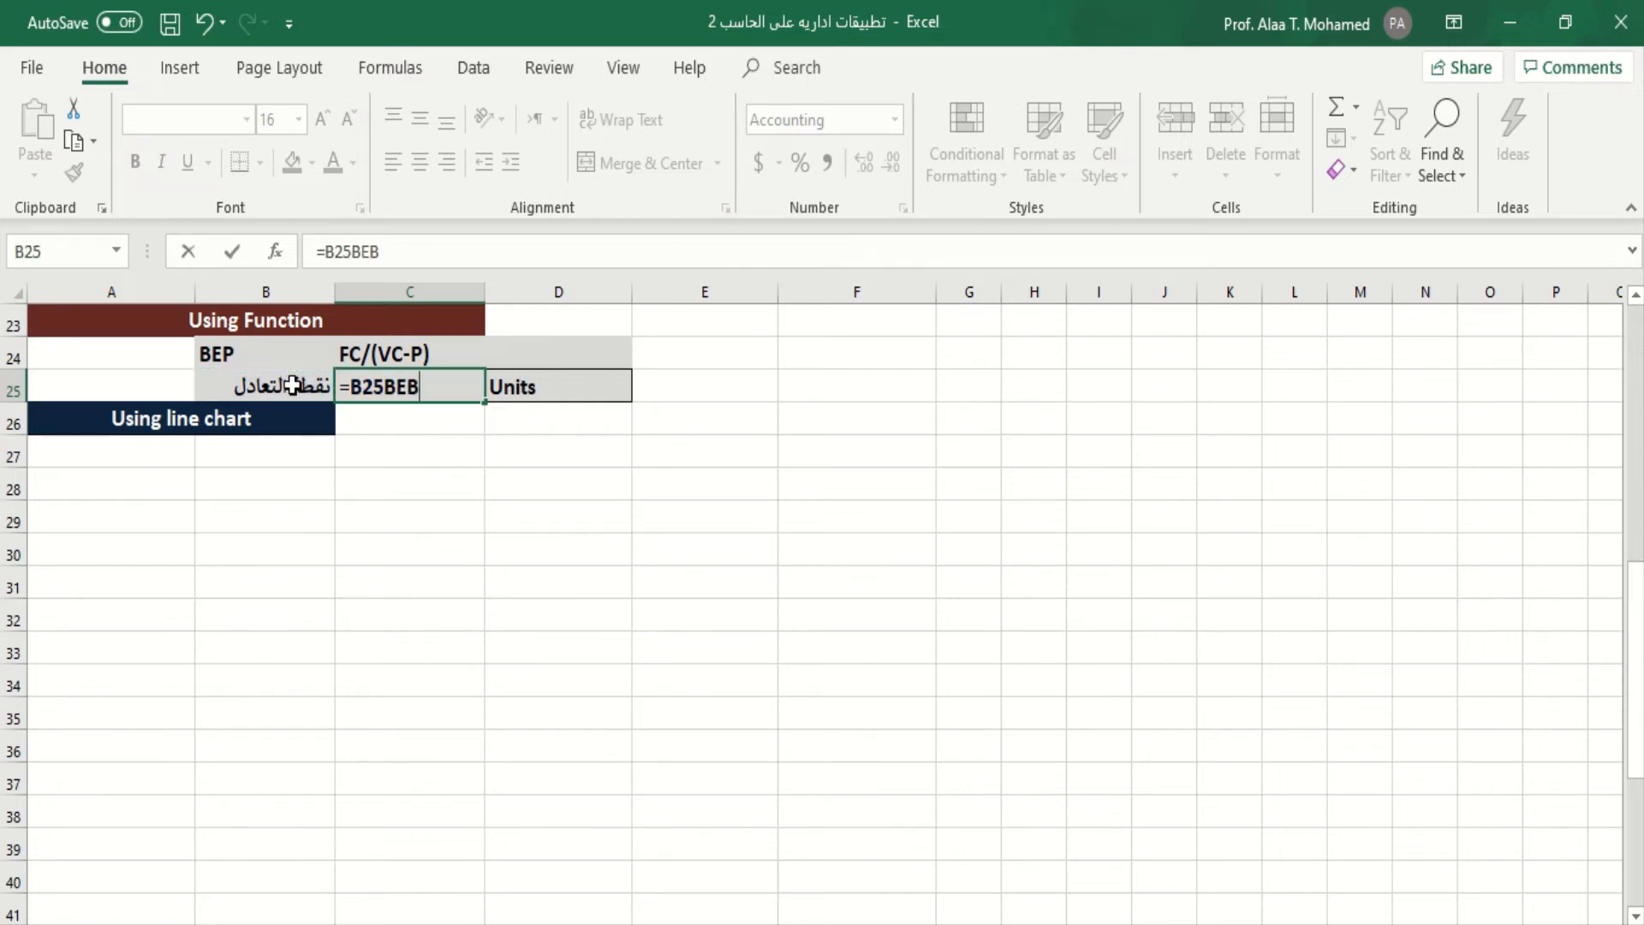
key("BackSpace")
key("BackSpace")
key("BackSpace")
key("BackSpace")
key("BackSpace")
key("BackSpace")
key("BackSpace")
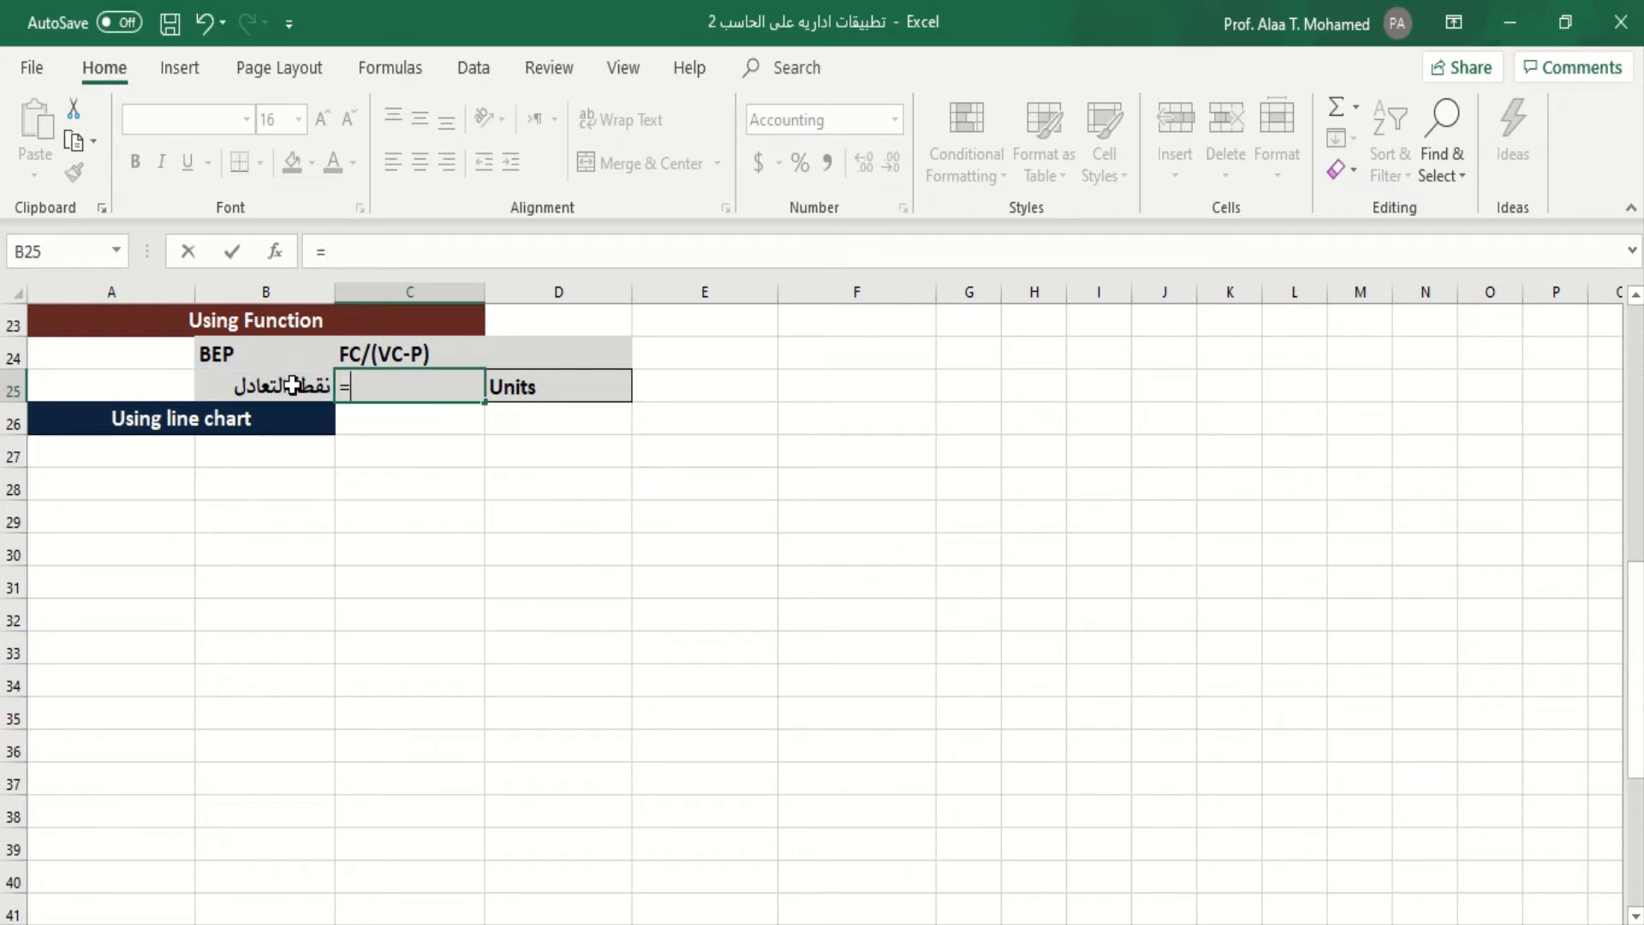
- Replace the Arabic break-even label in B25 with BEP
left_click(292, 385)
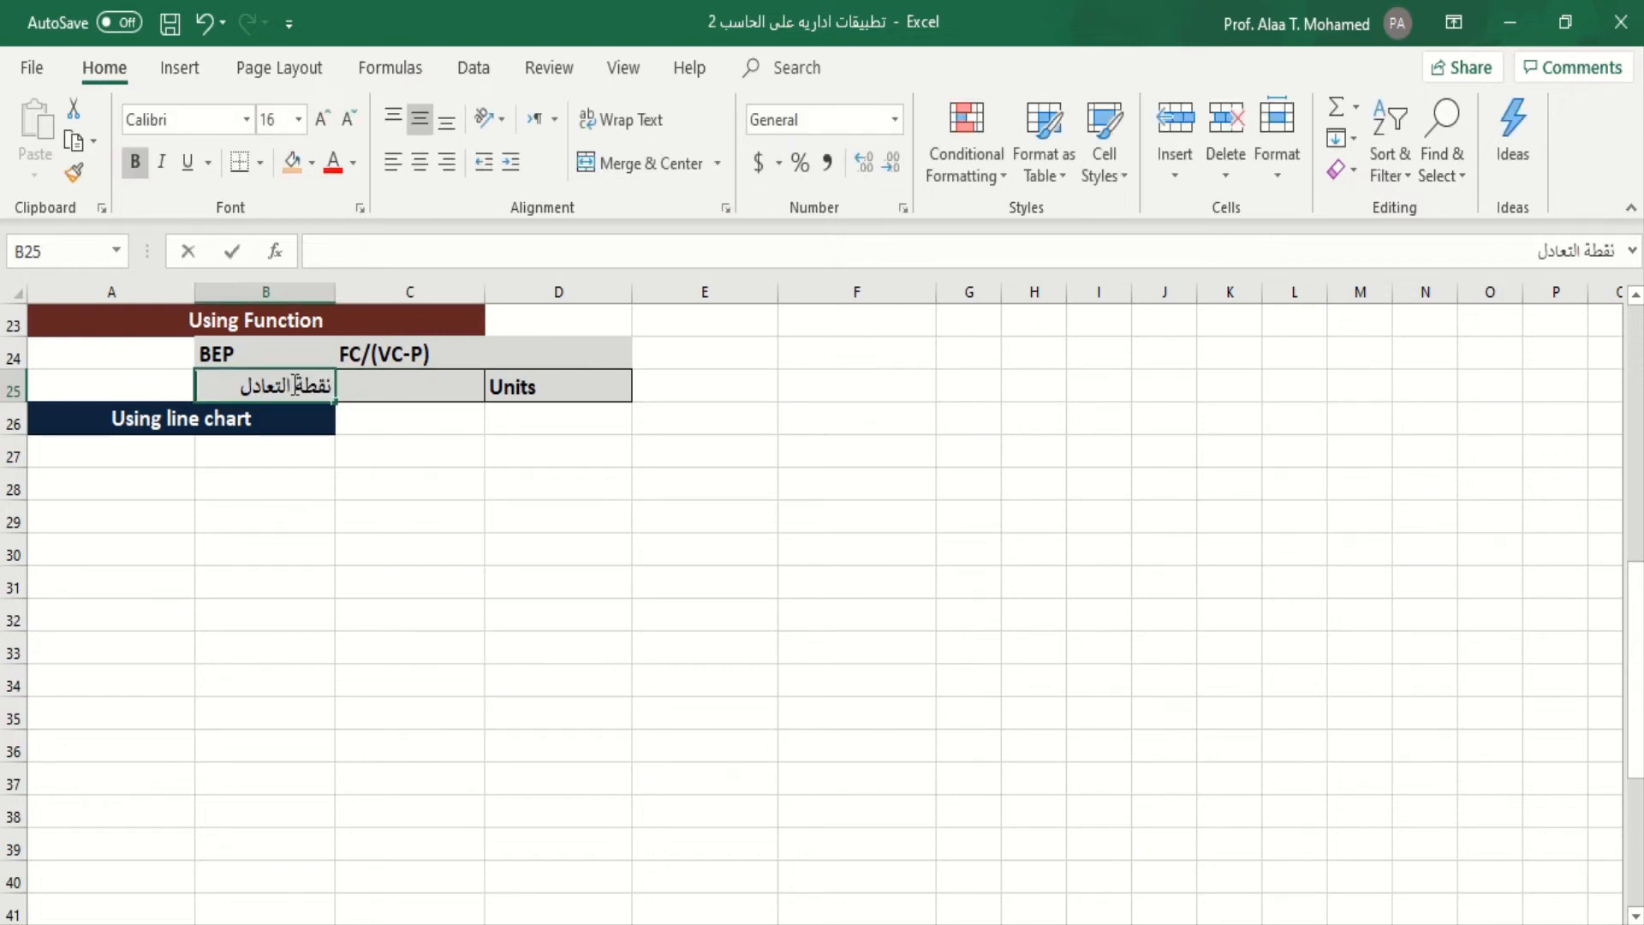
type("BEP")
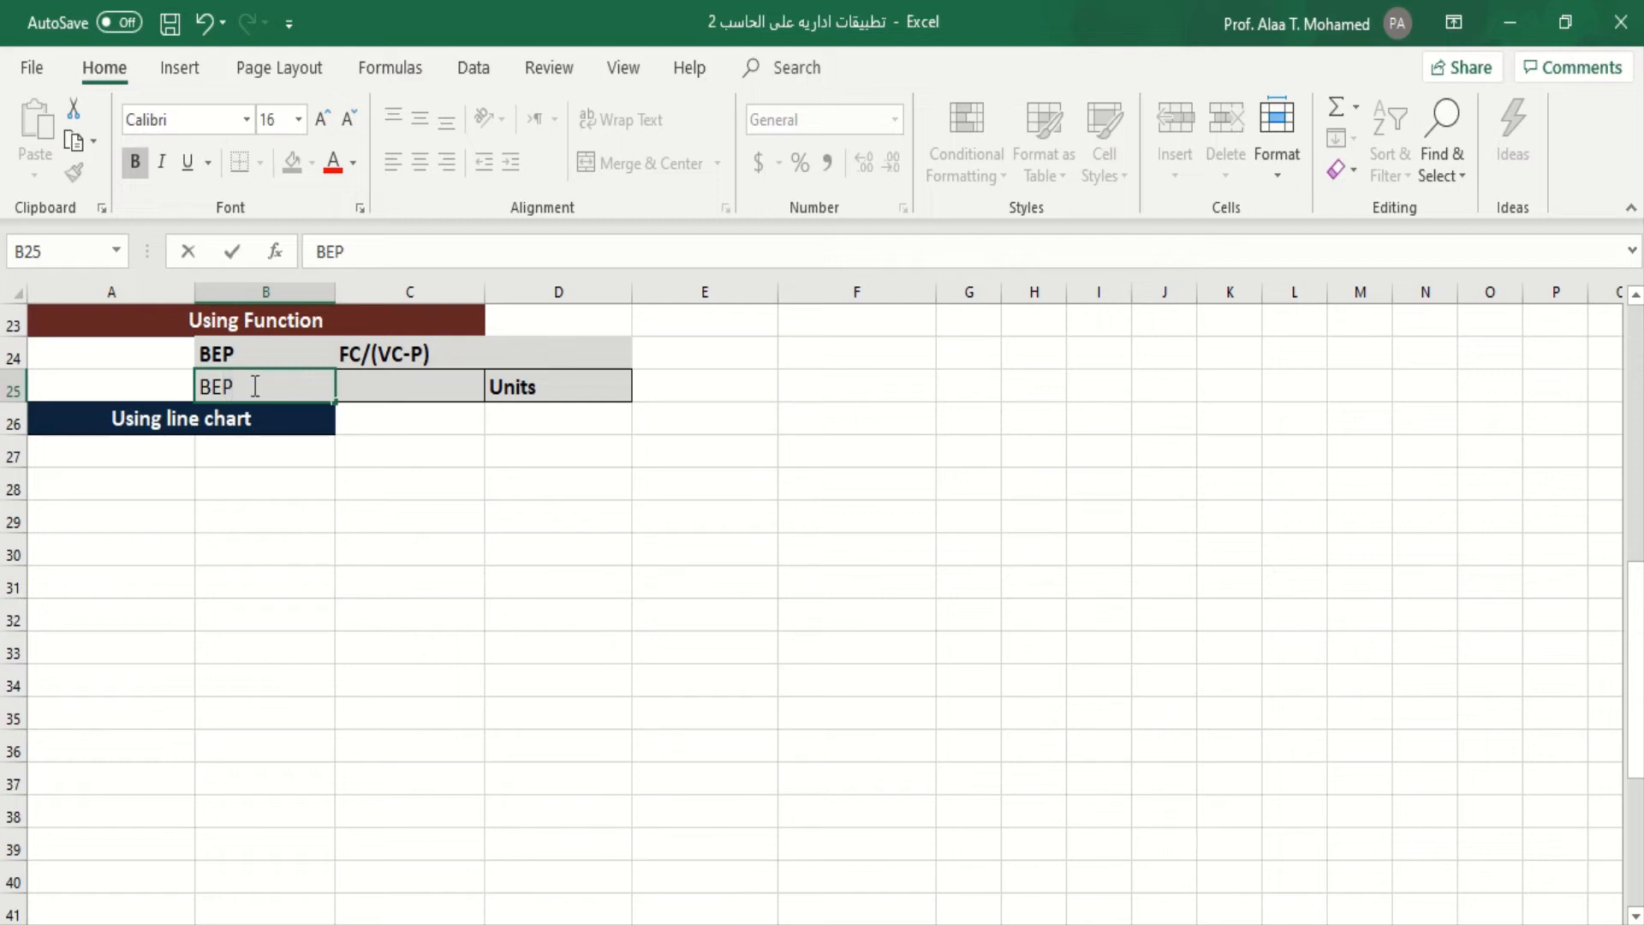
left_click(372, 388)
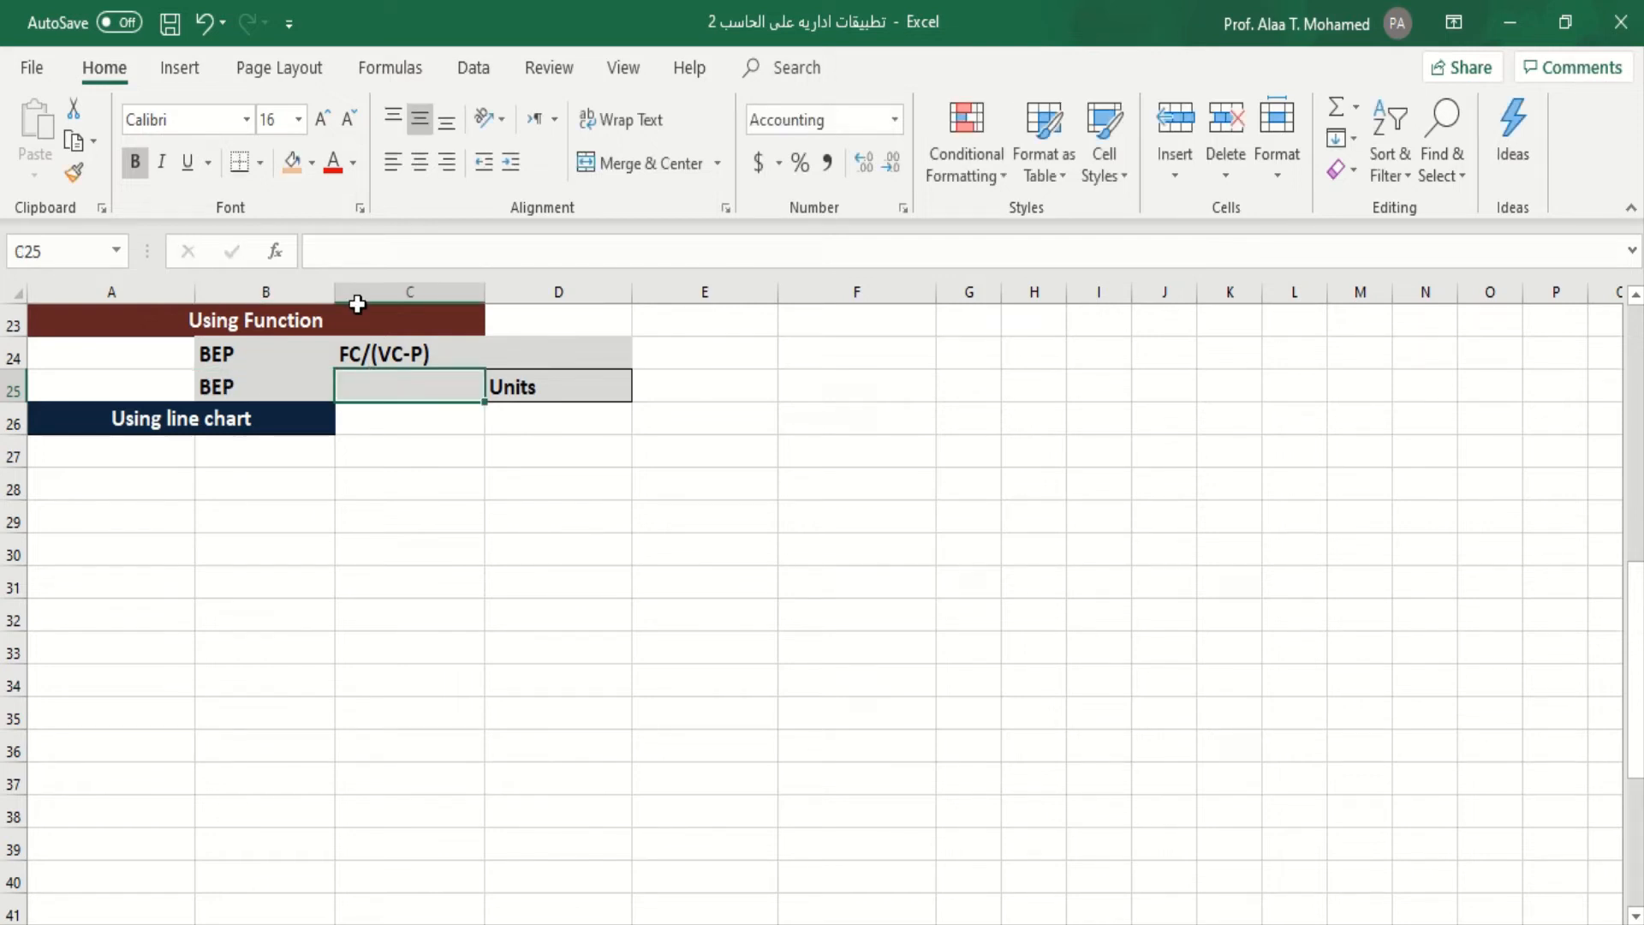
- Enter the break-even formula =A12/(C12-B12) in C25, dividing fixed cost by price minus variable cost
left_click(340, 253)
type("=")
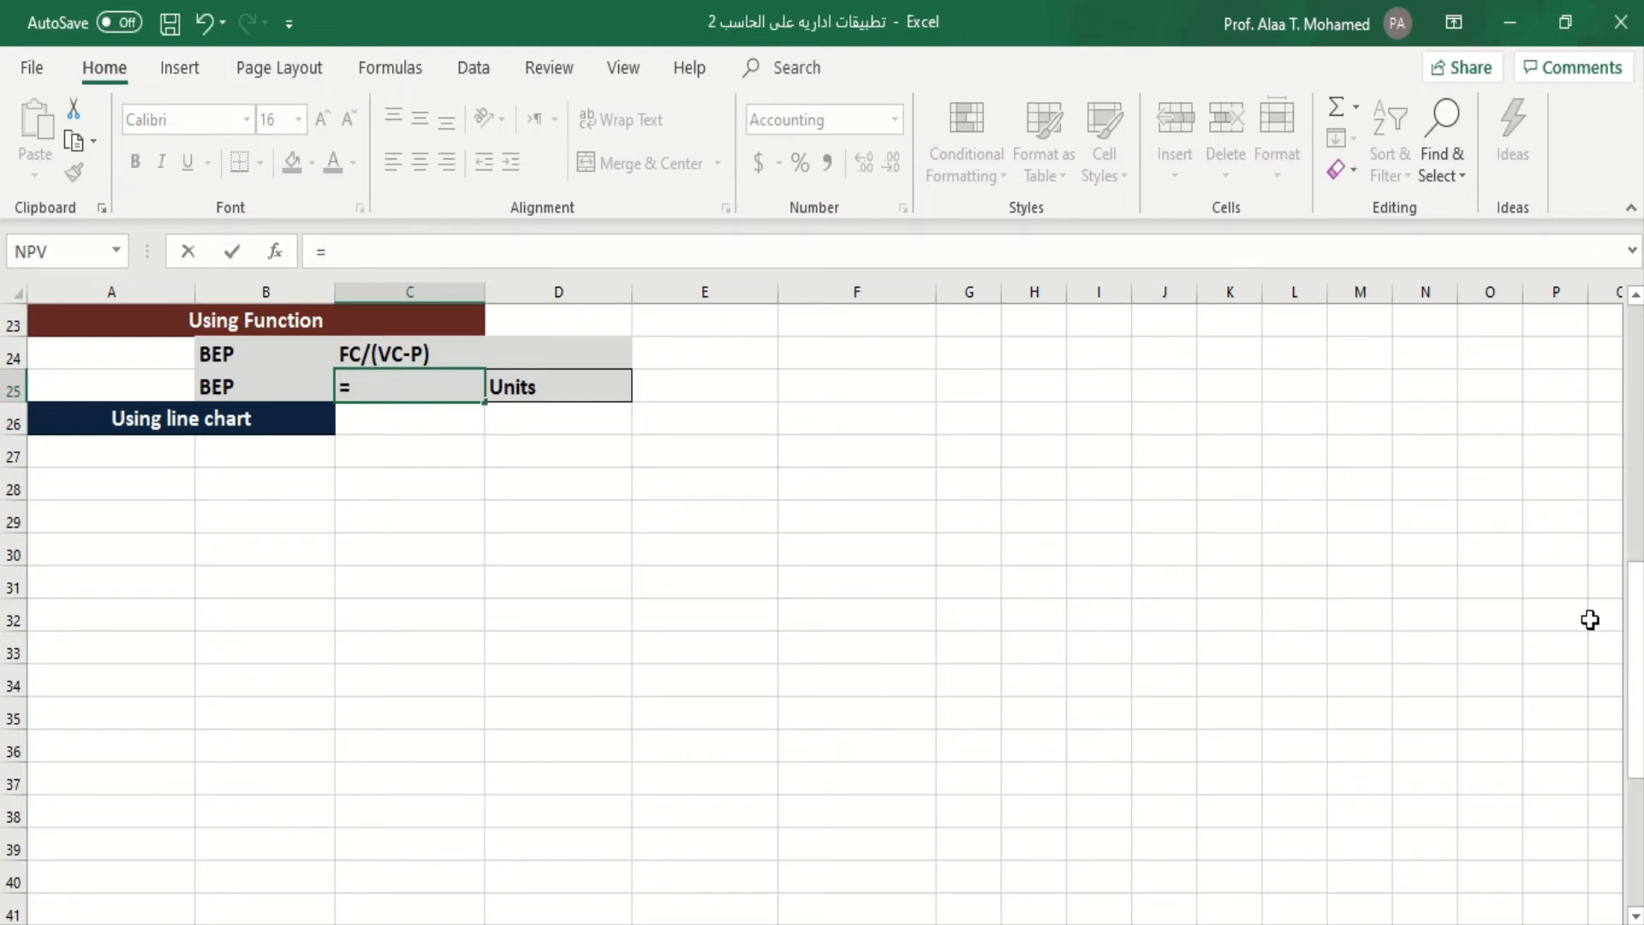
left_click_drag(1631, 621, 1631, 491)
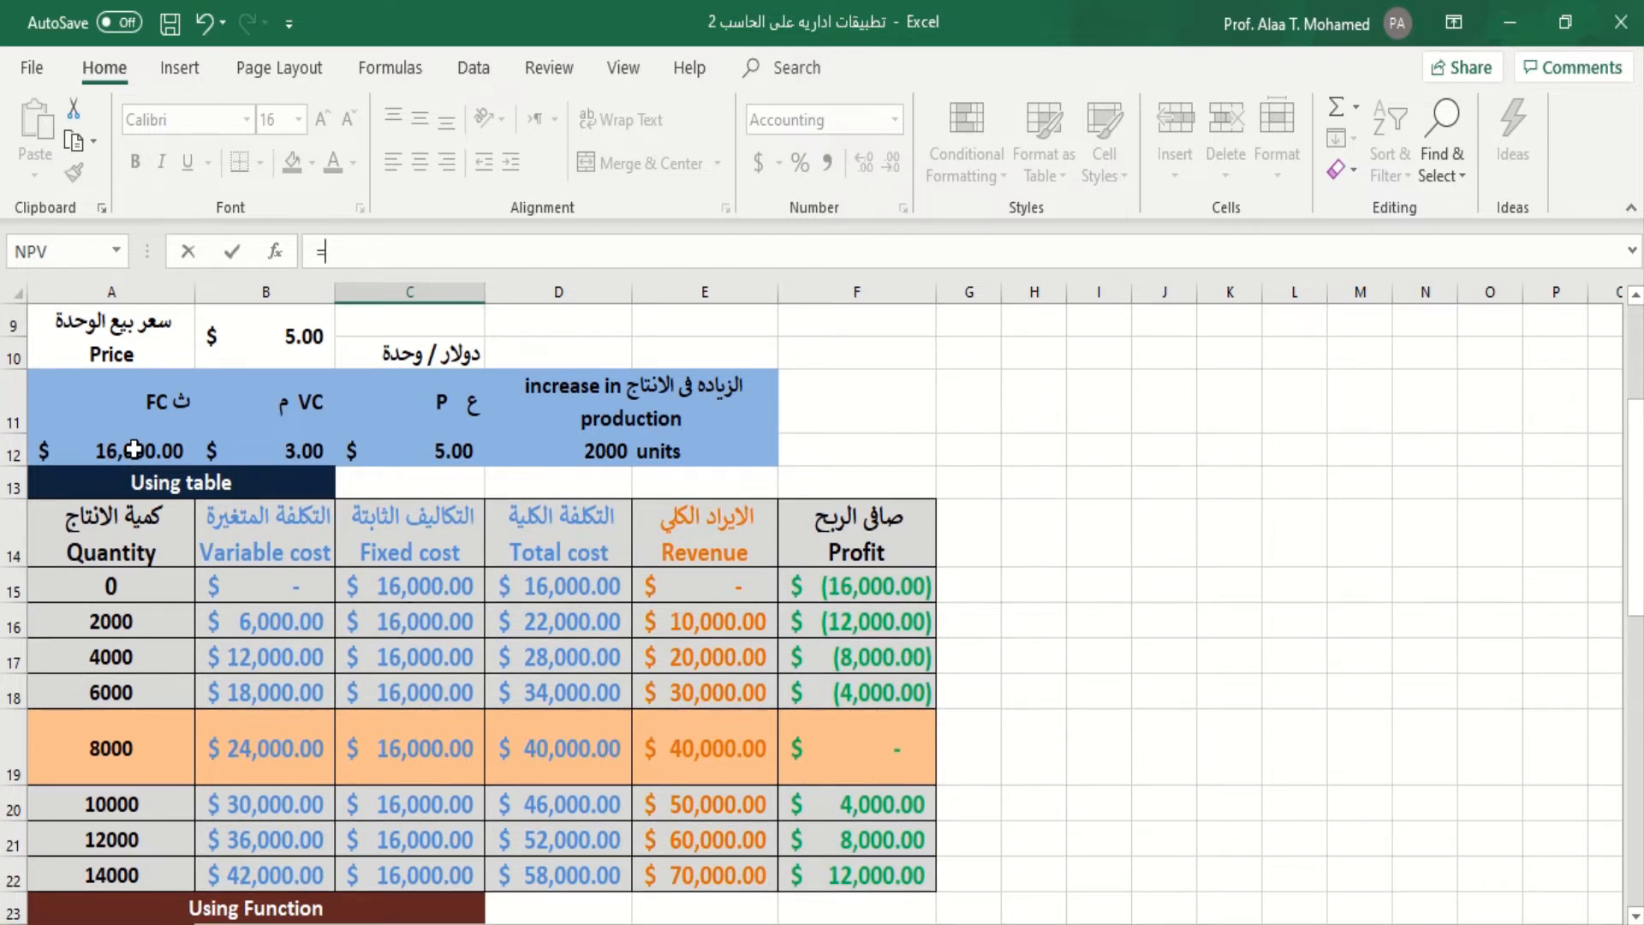
left_click(135, 450)
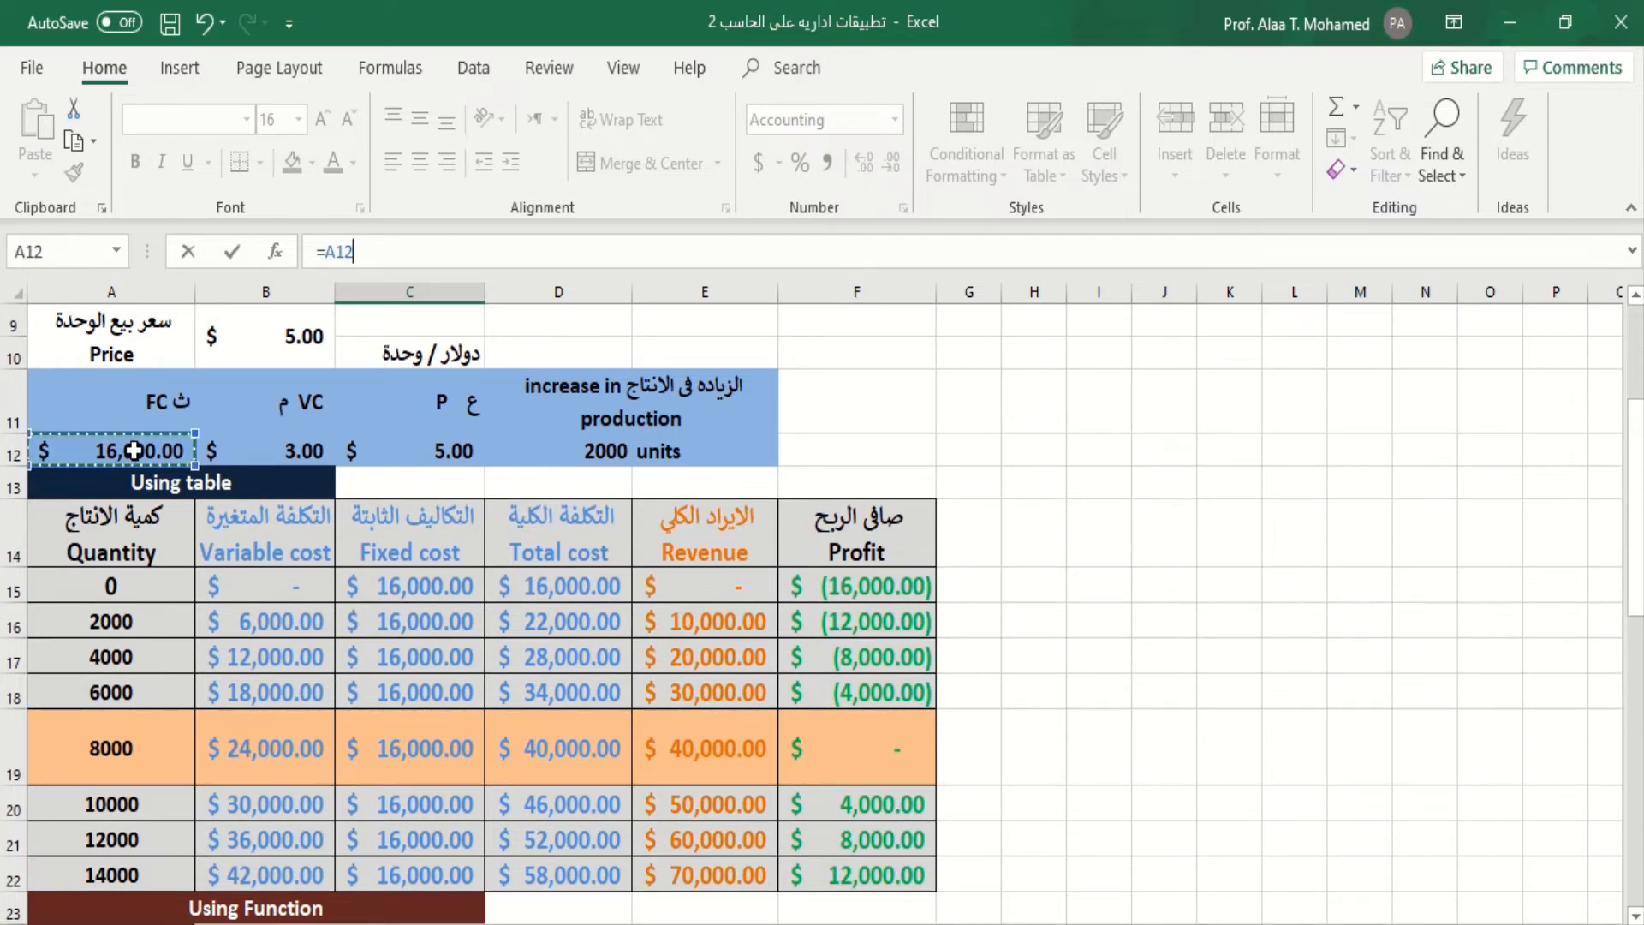
type("/")
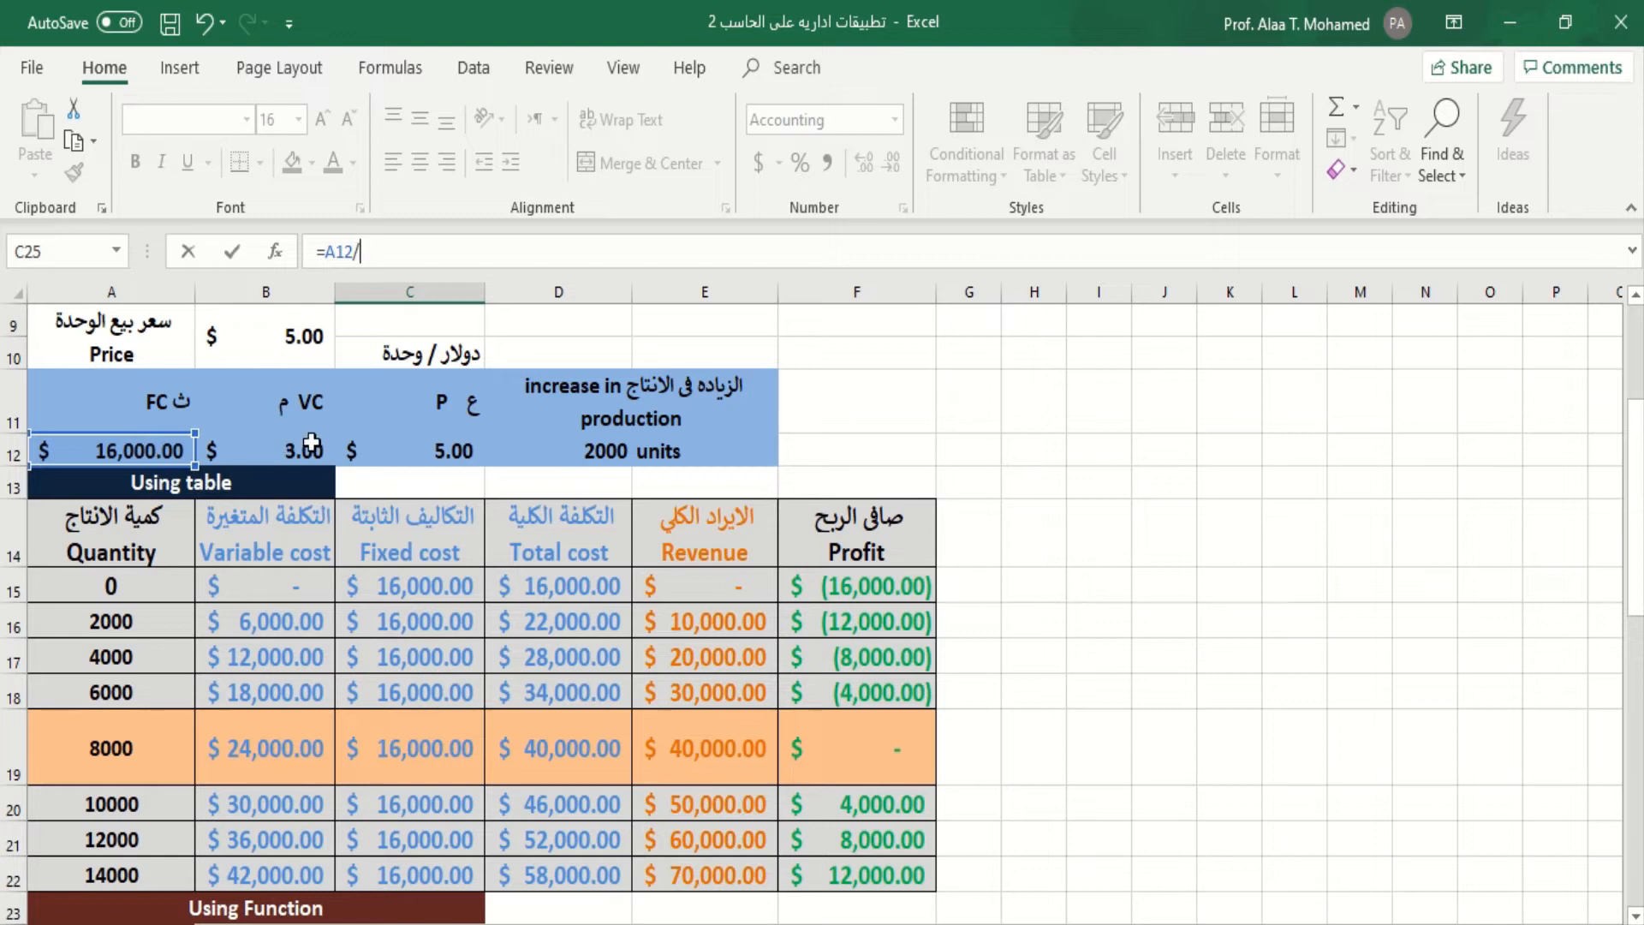
left_click(419, 448)
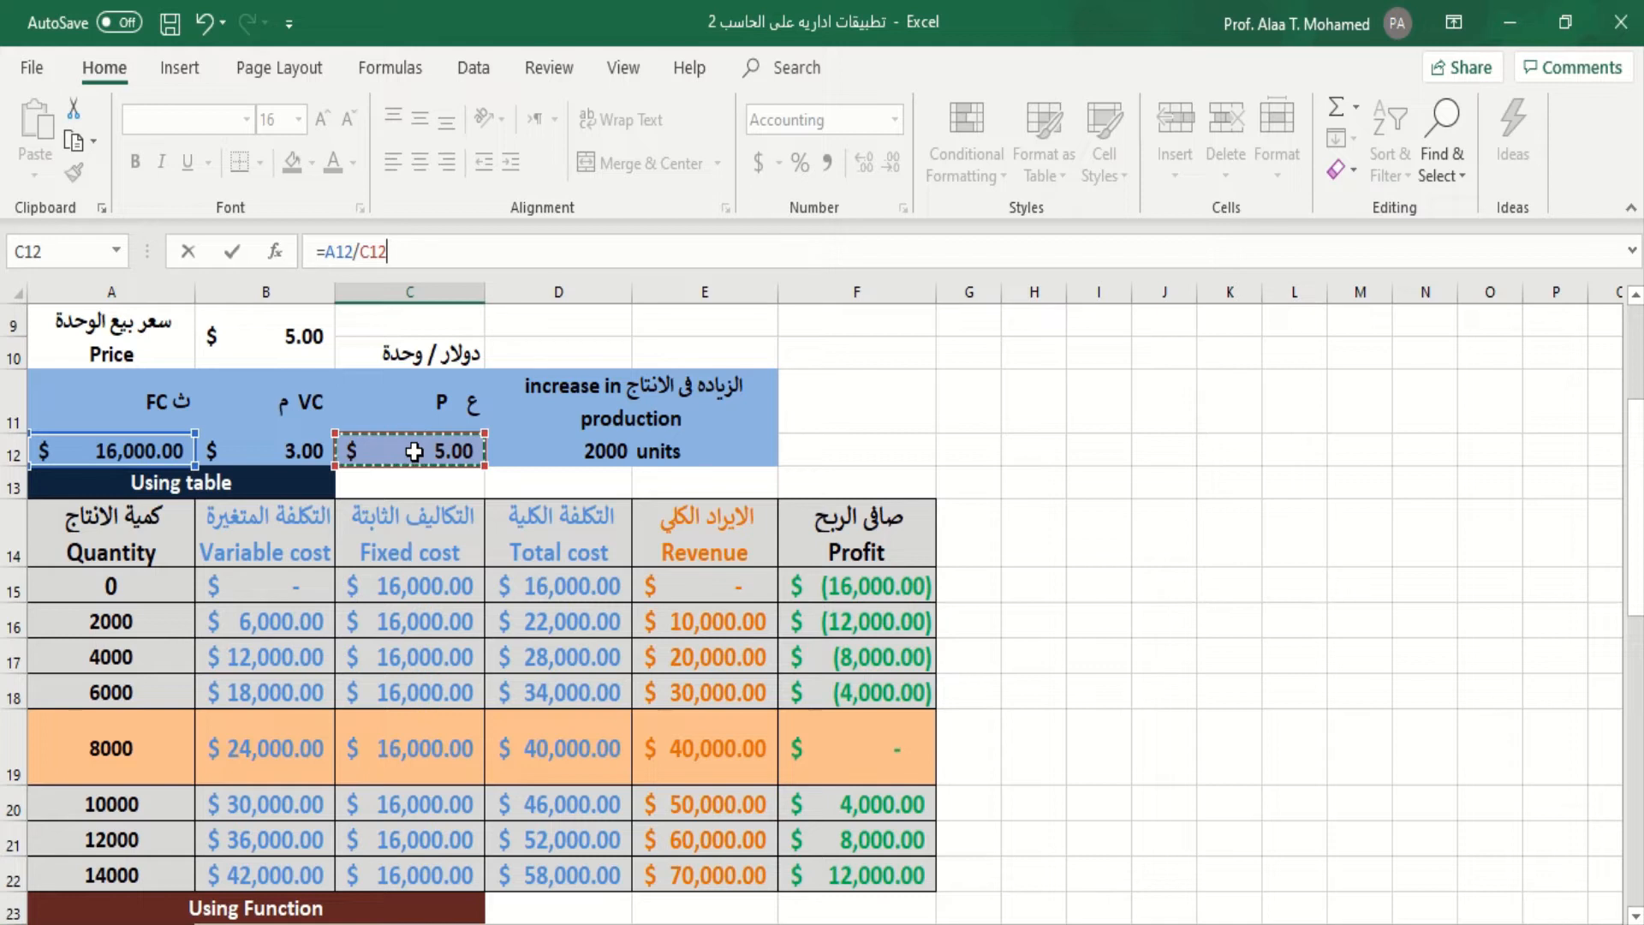
left_click(360, 254)
type("(C12")
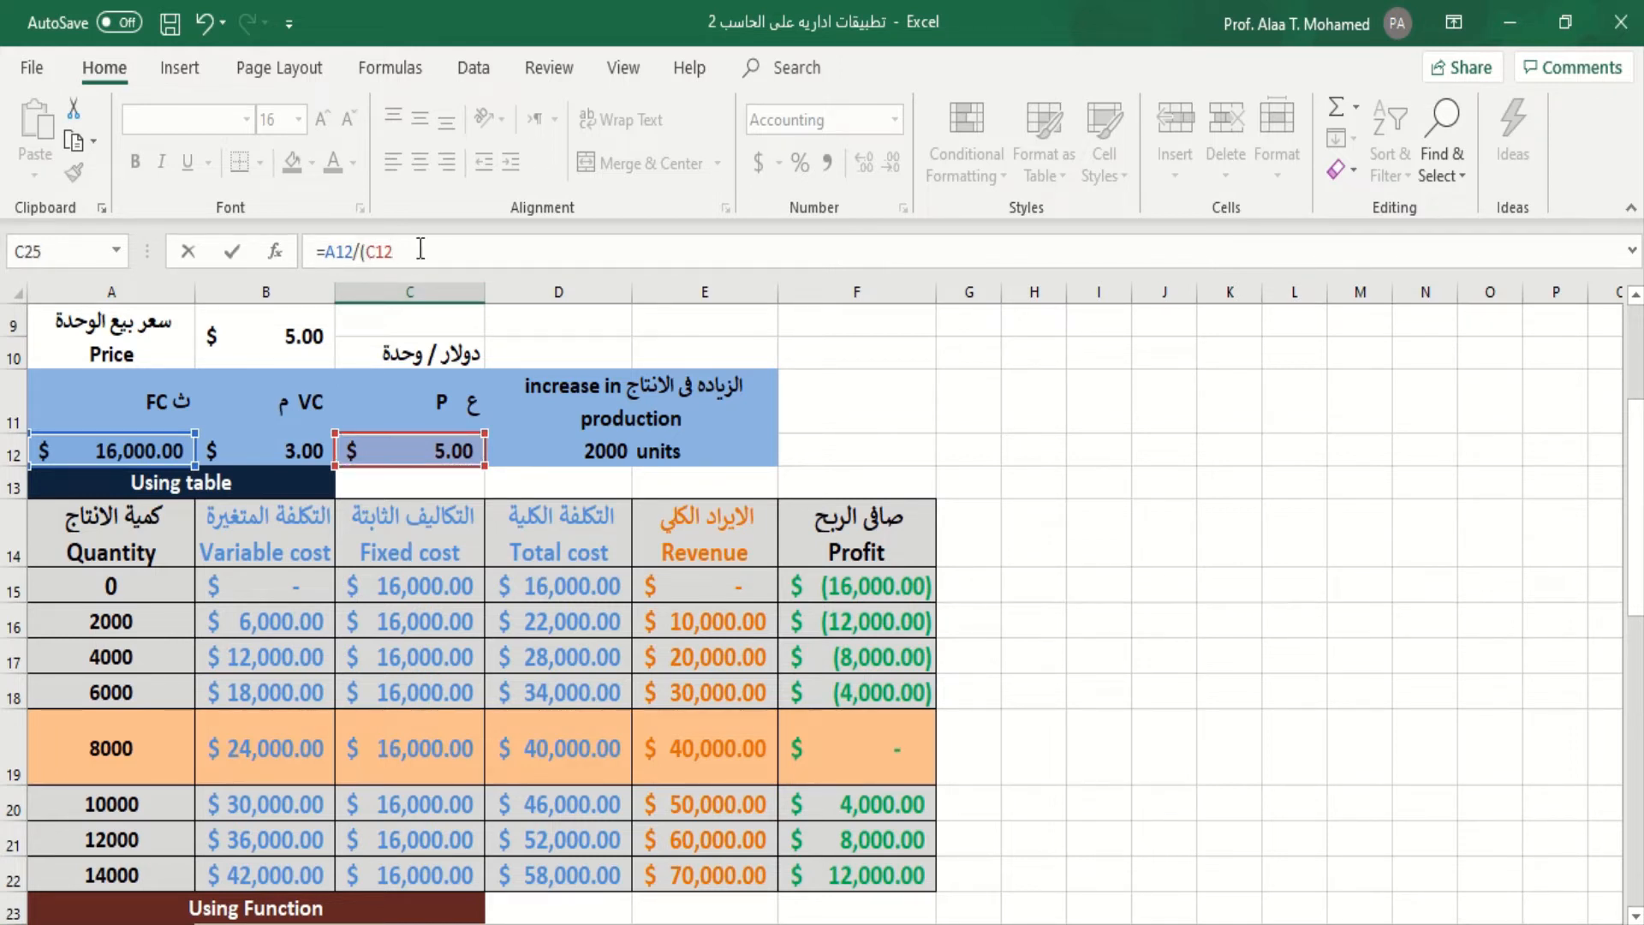
type("-")
left_click(280, 452)
type(")")
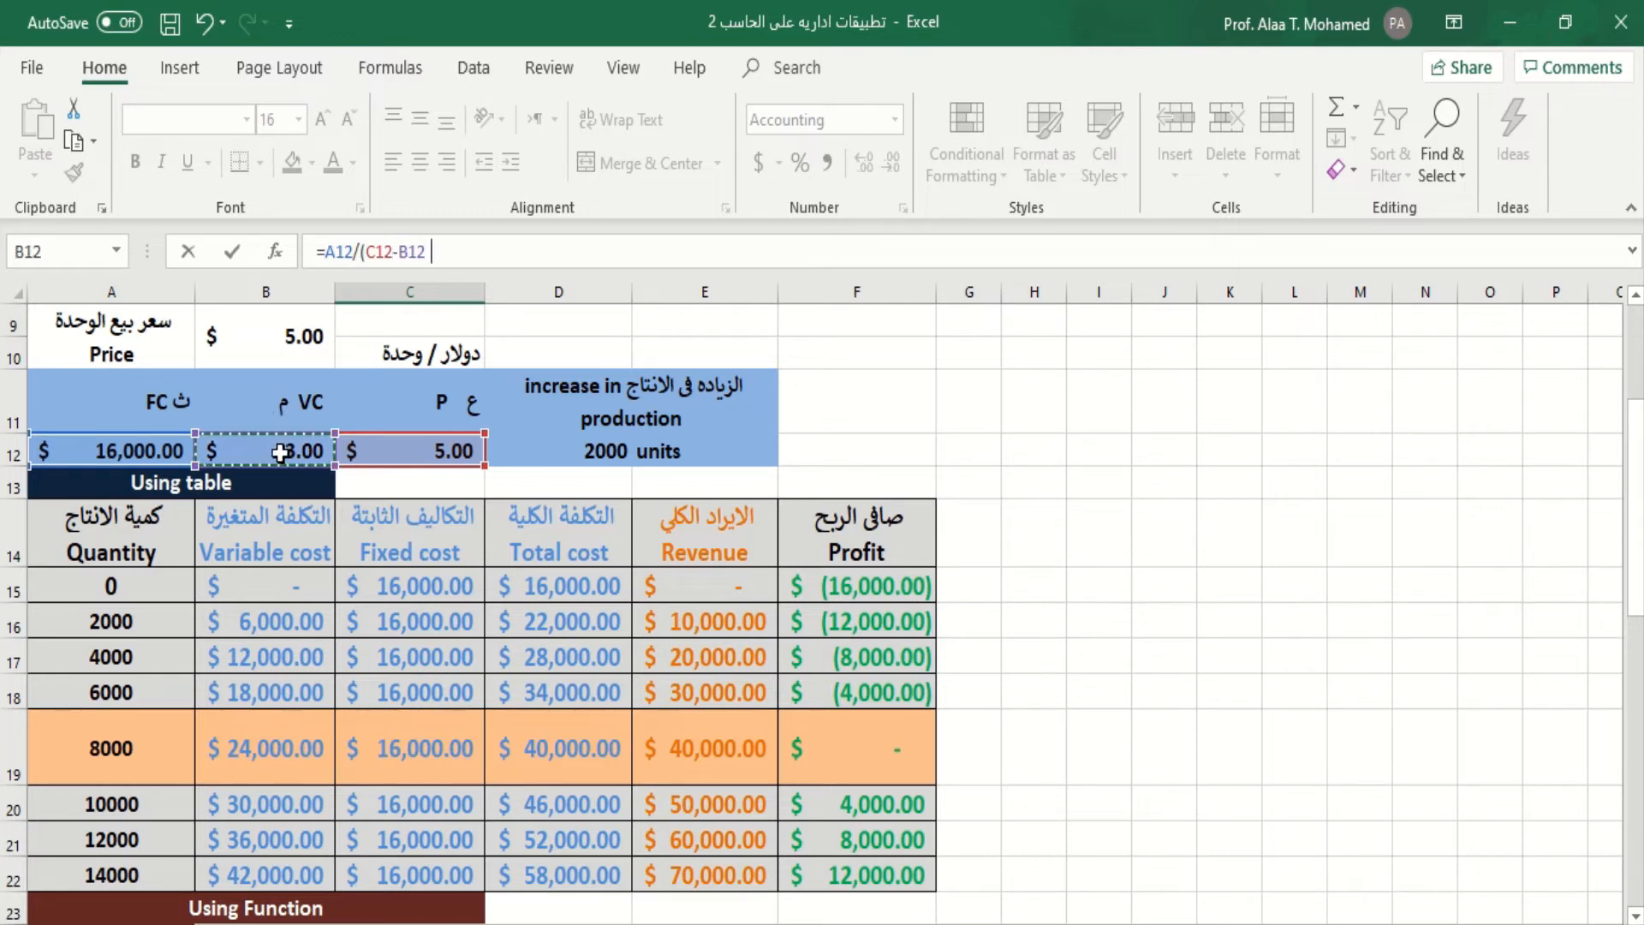
key("Return")
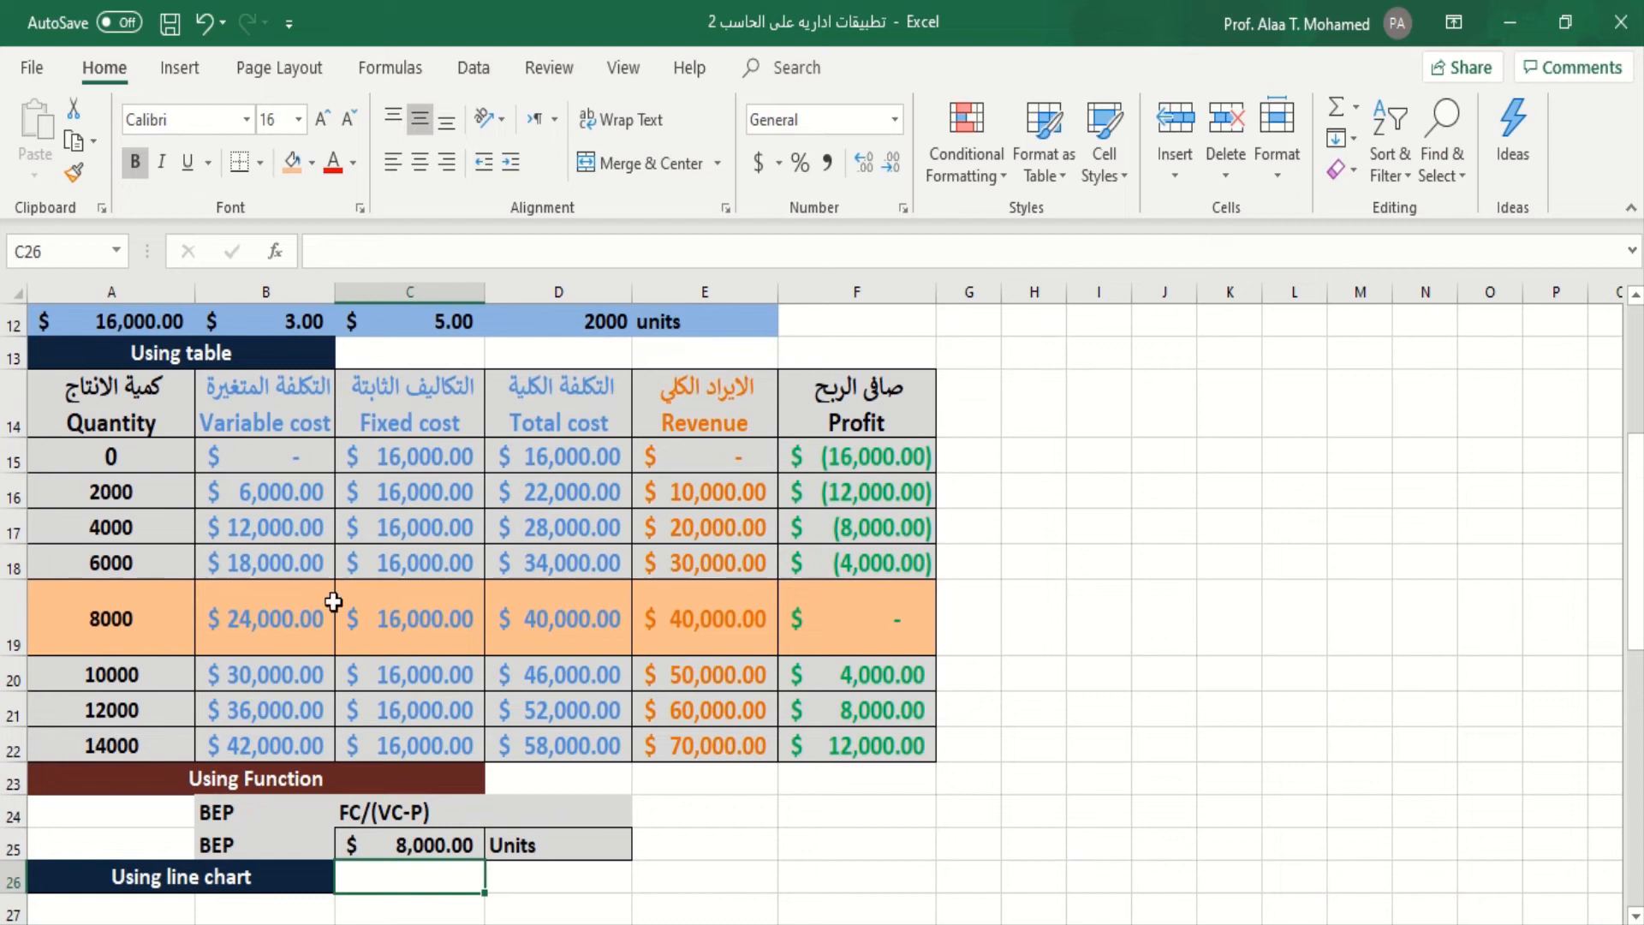
- Change the number format of the break-even result in C25 to General and center it horizontally in the cell
left_click(393, 848)
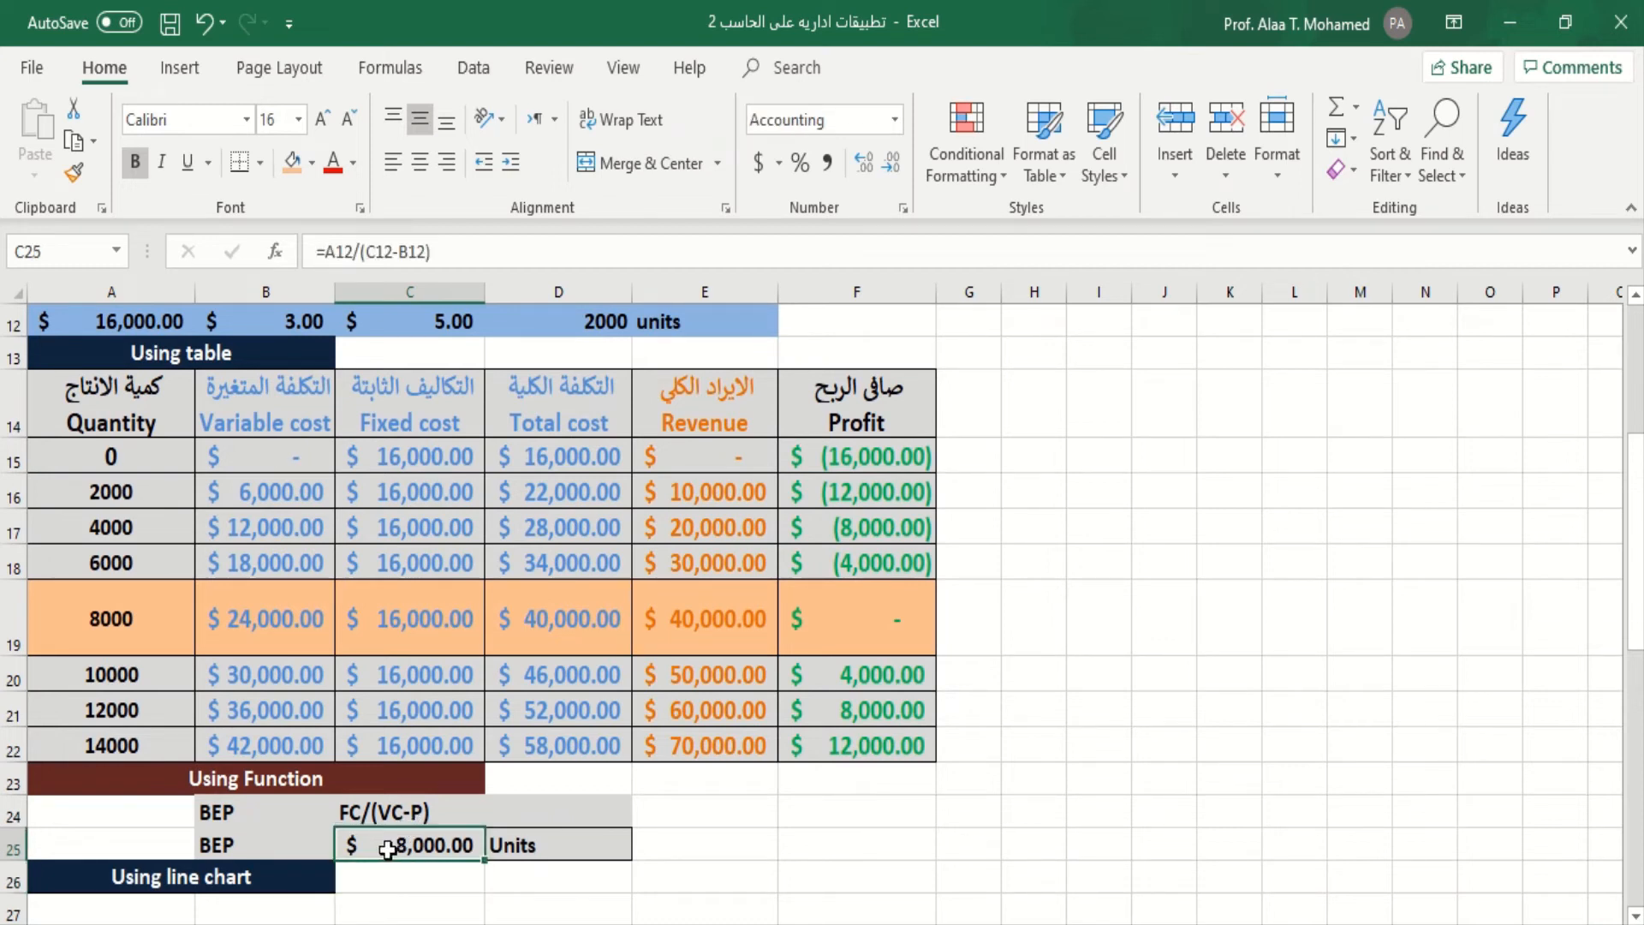
left_click(896, 119)
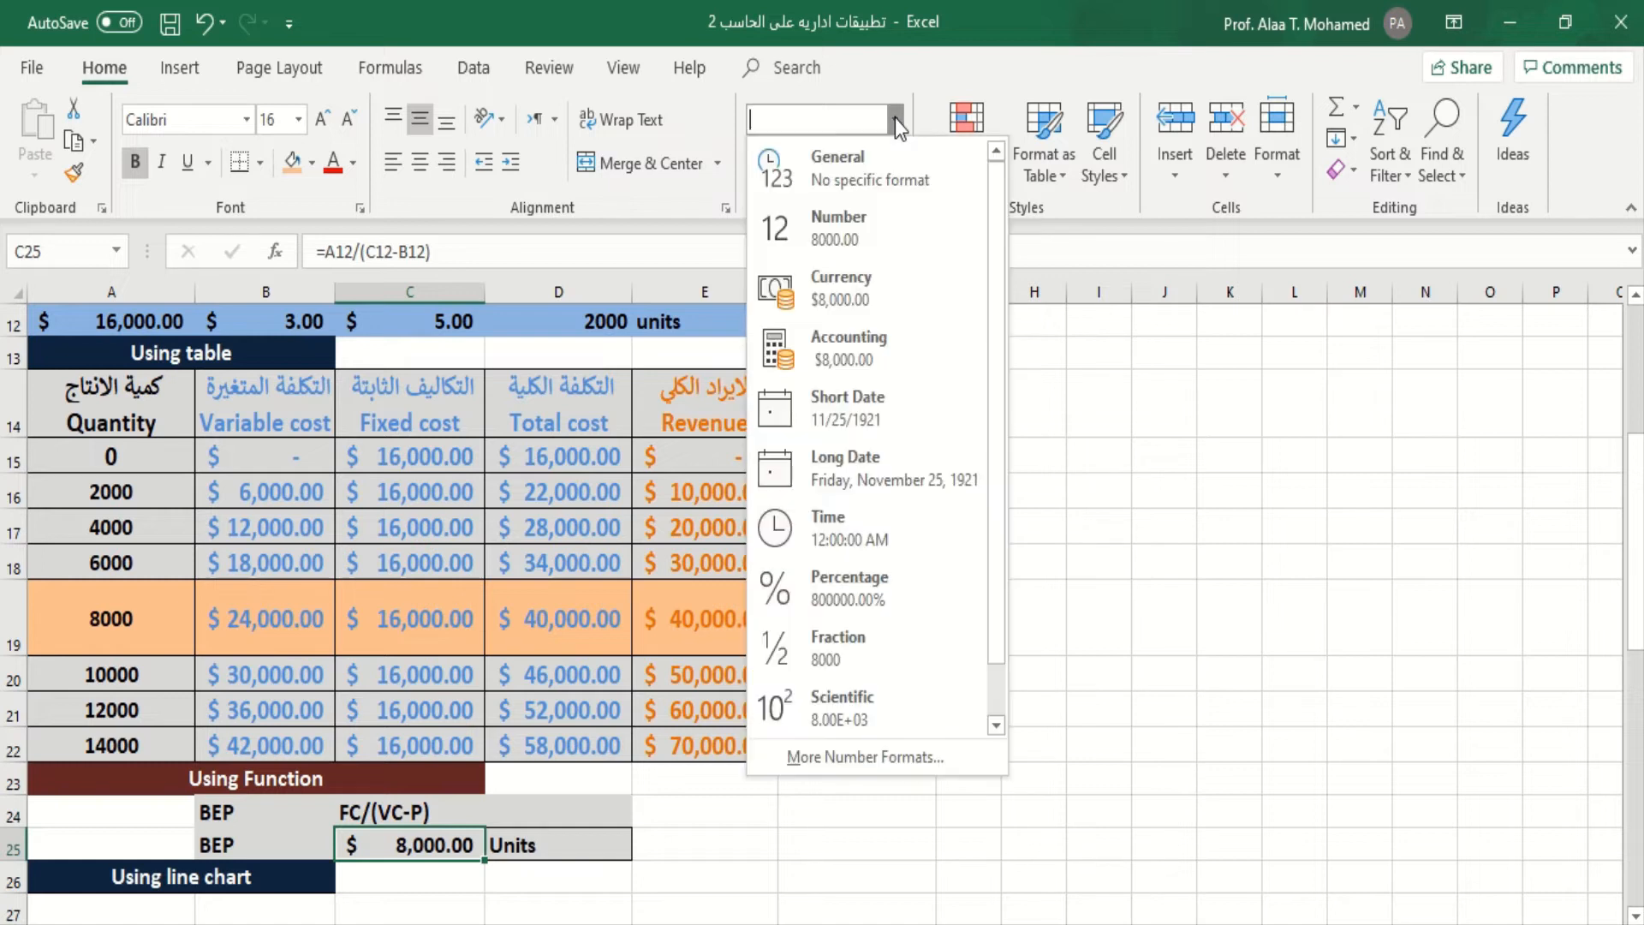
left_click(861, 157)
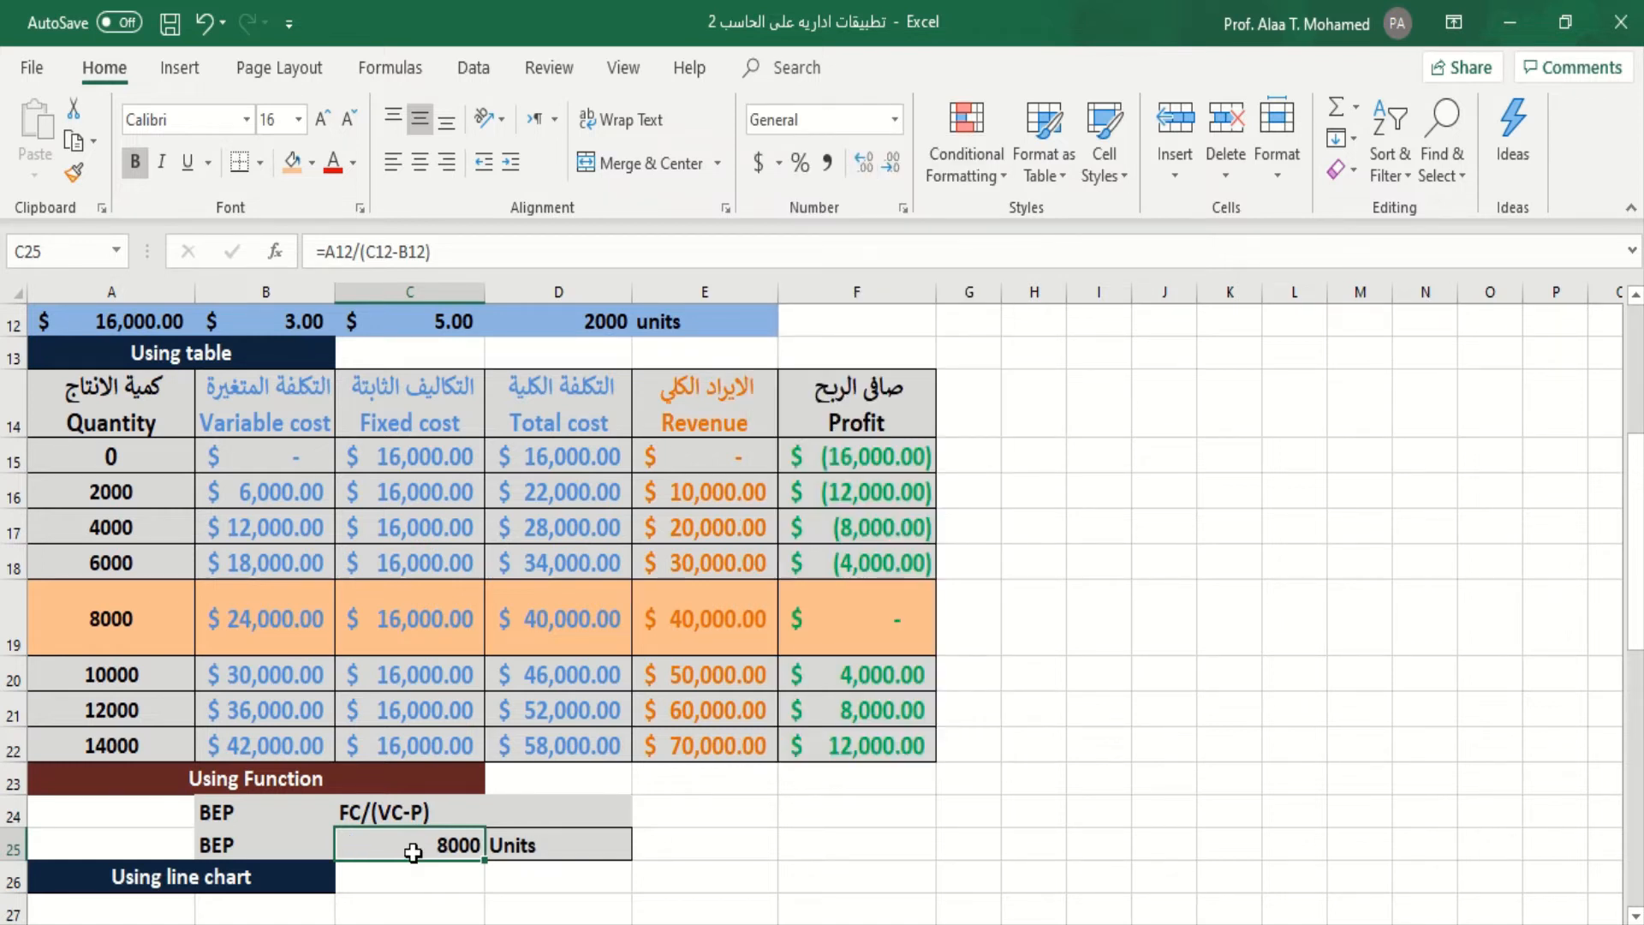
left_click(517, 846)
left_click(451, 842)
left_click(424, 170)
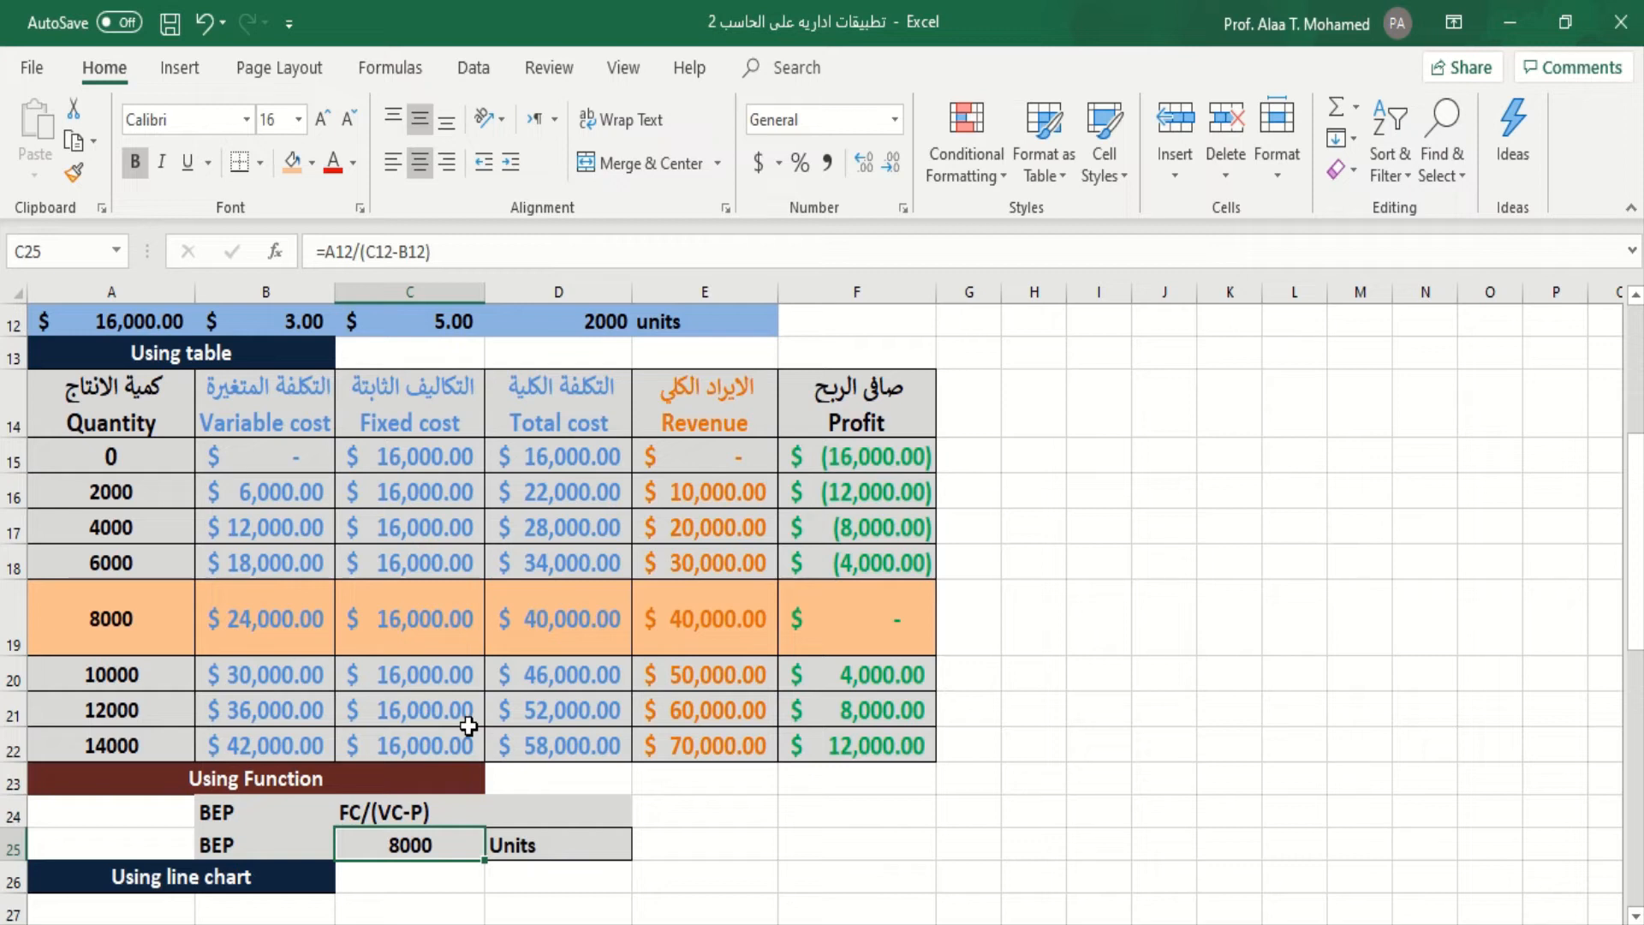
- Clear the break-even formula from C25 and re-enter it as =A12/(C12-B12)
left_click(379, 814)
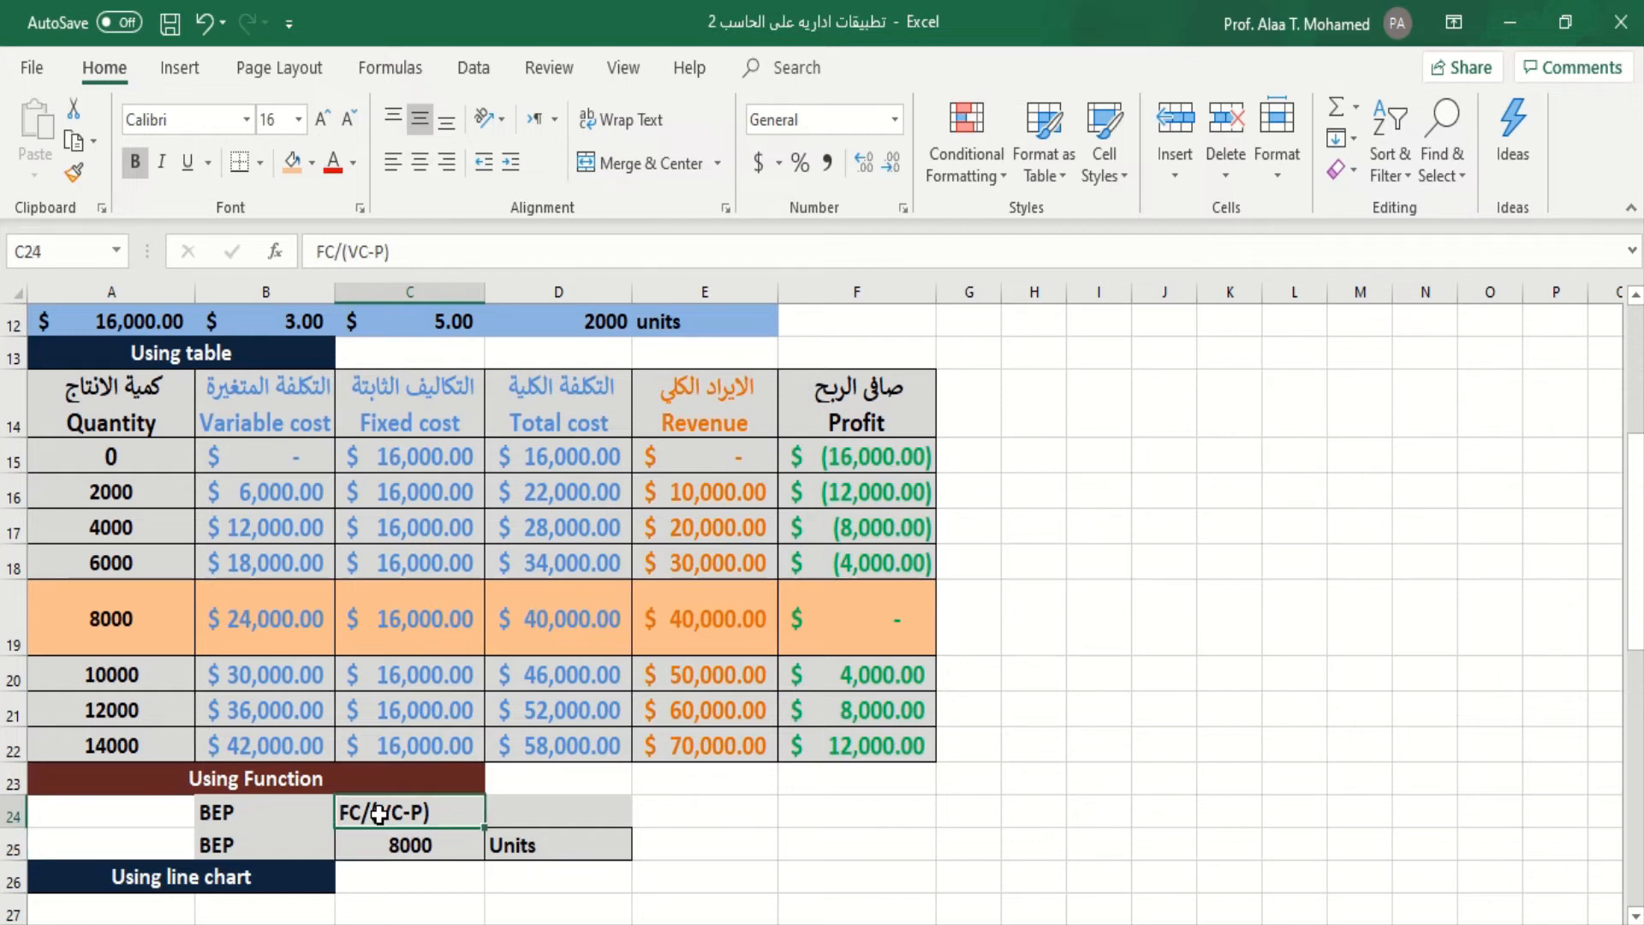
left_click(386, 848)
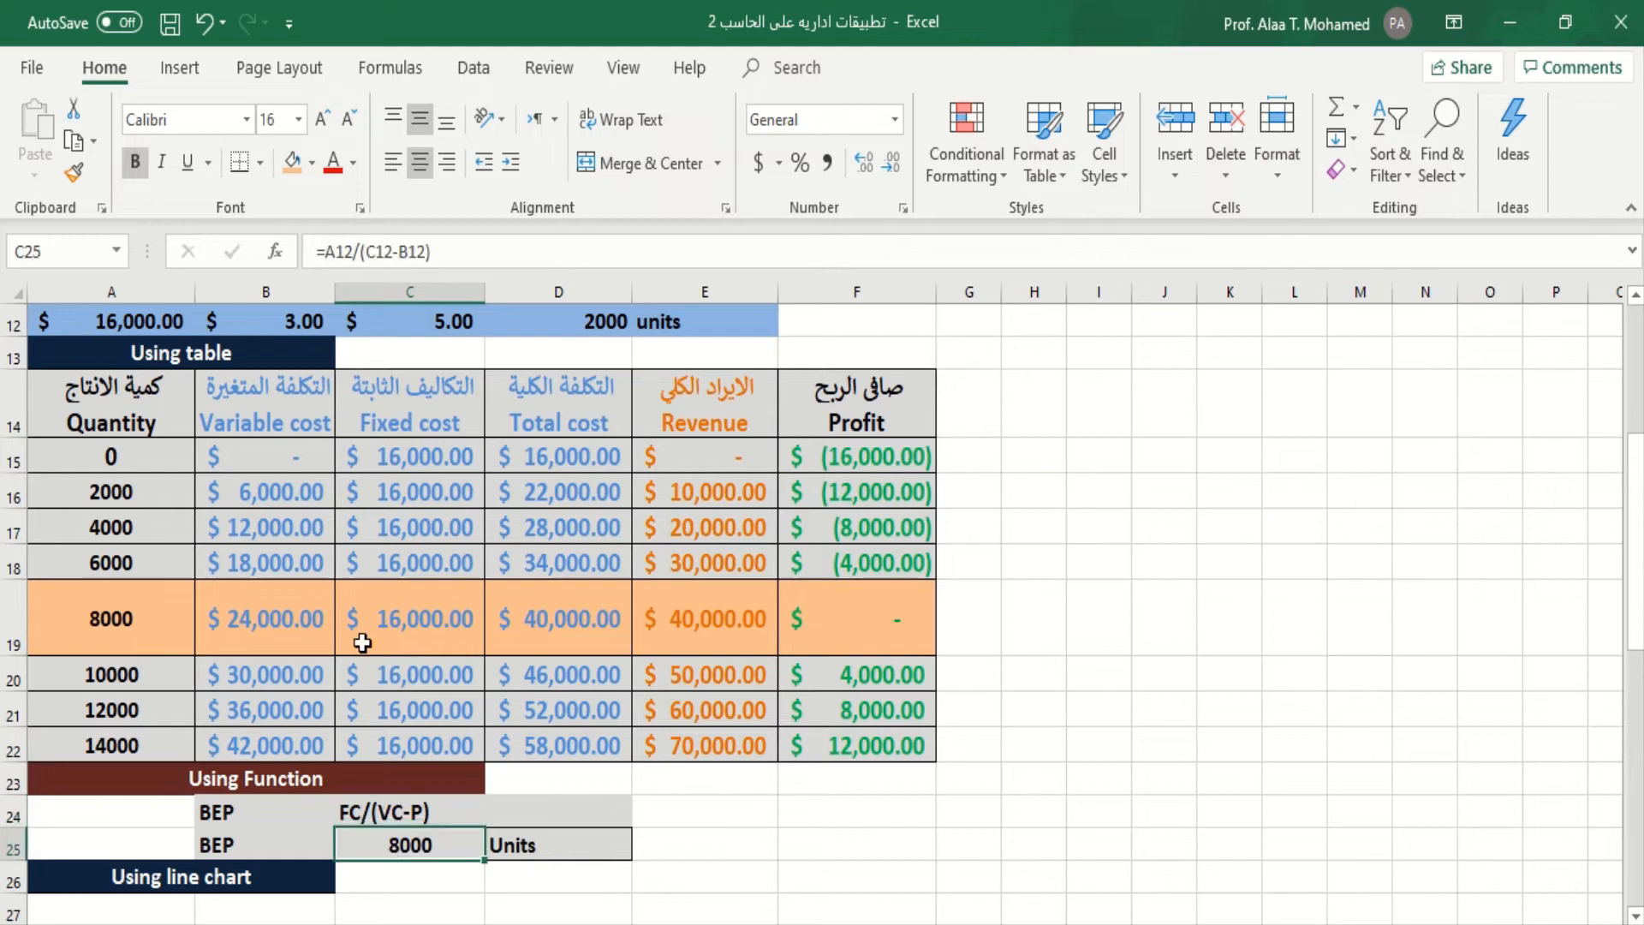
left_click(437, 235)
left_click_drag(437, 235, 307, 236)
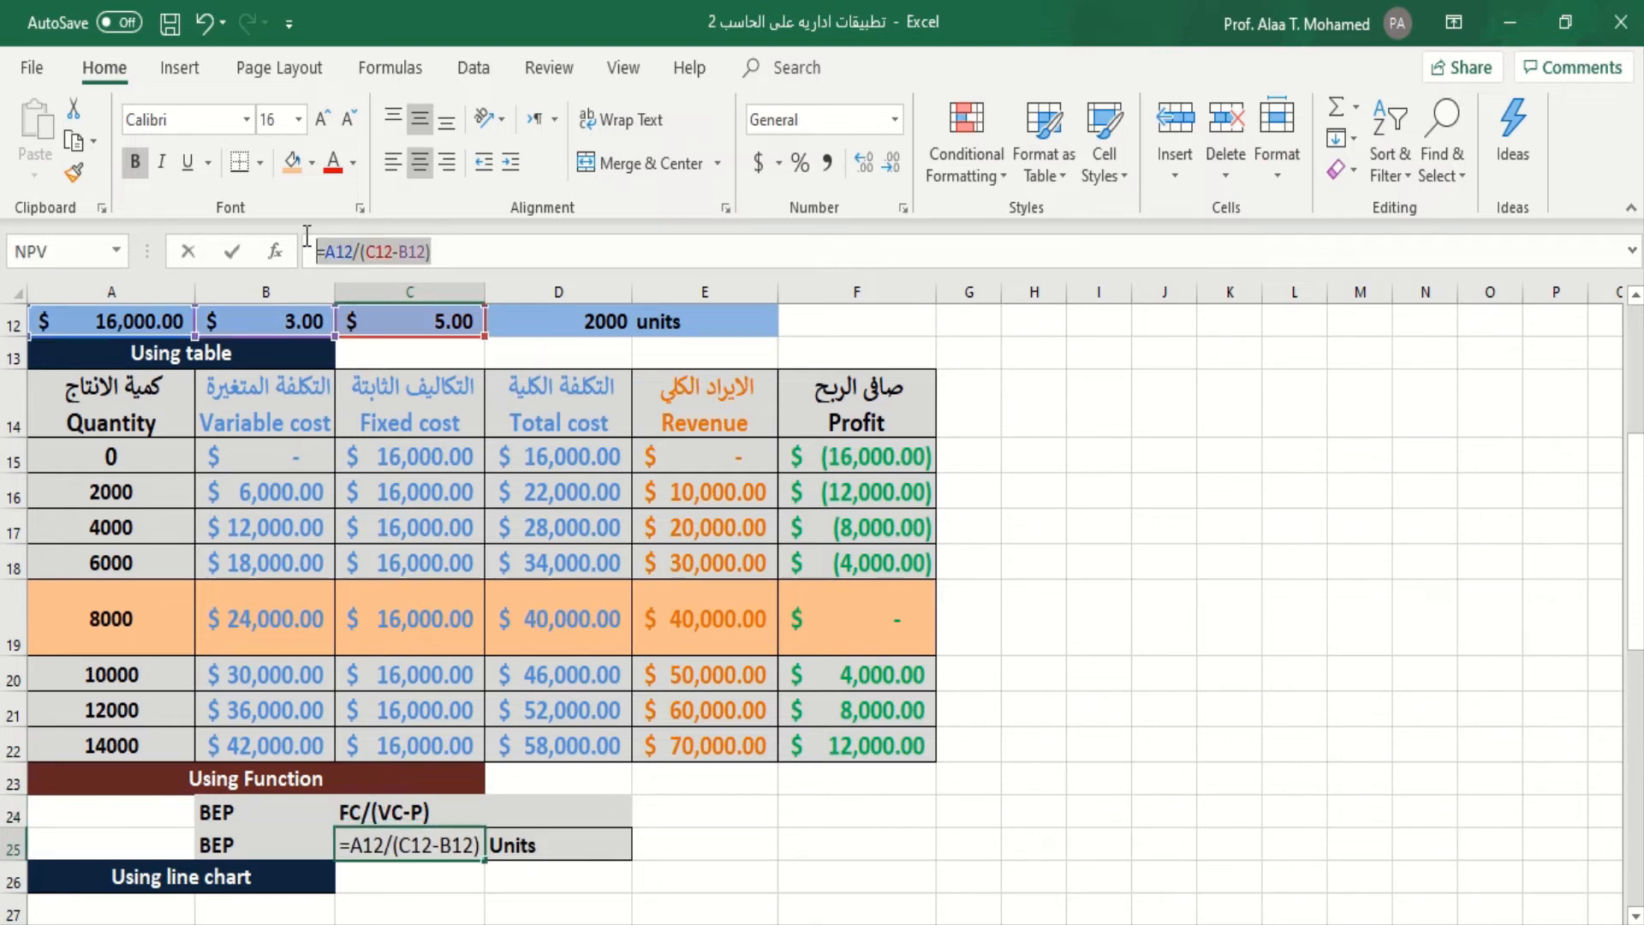
key("Delete")
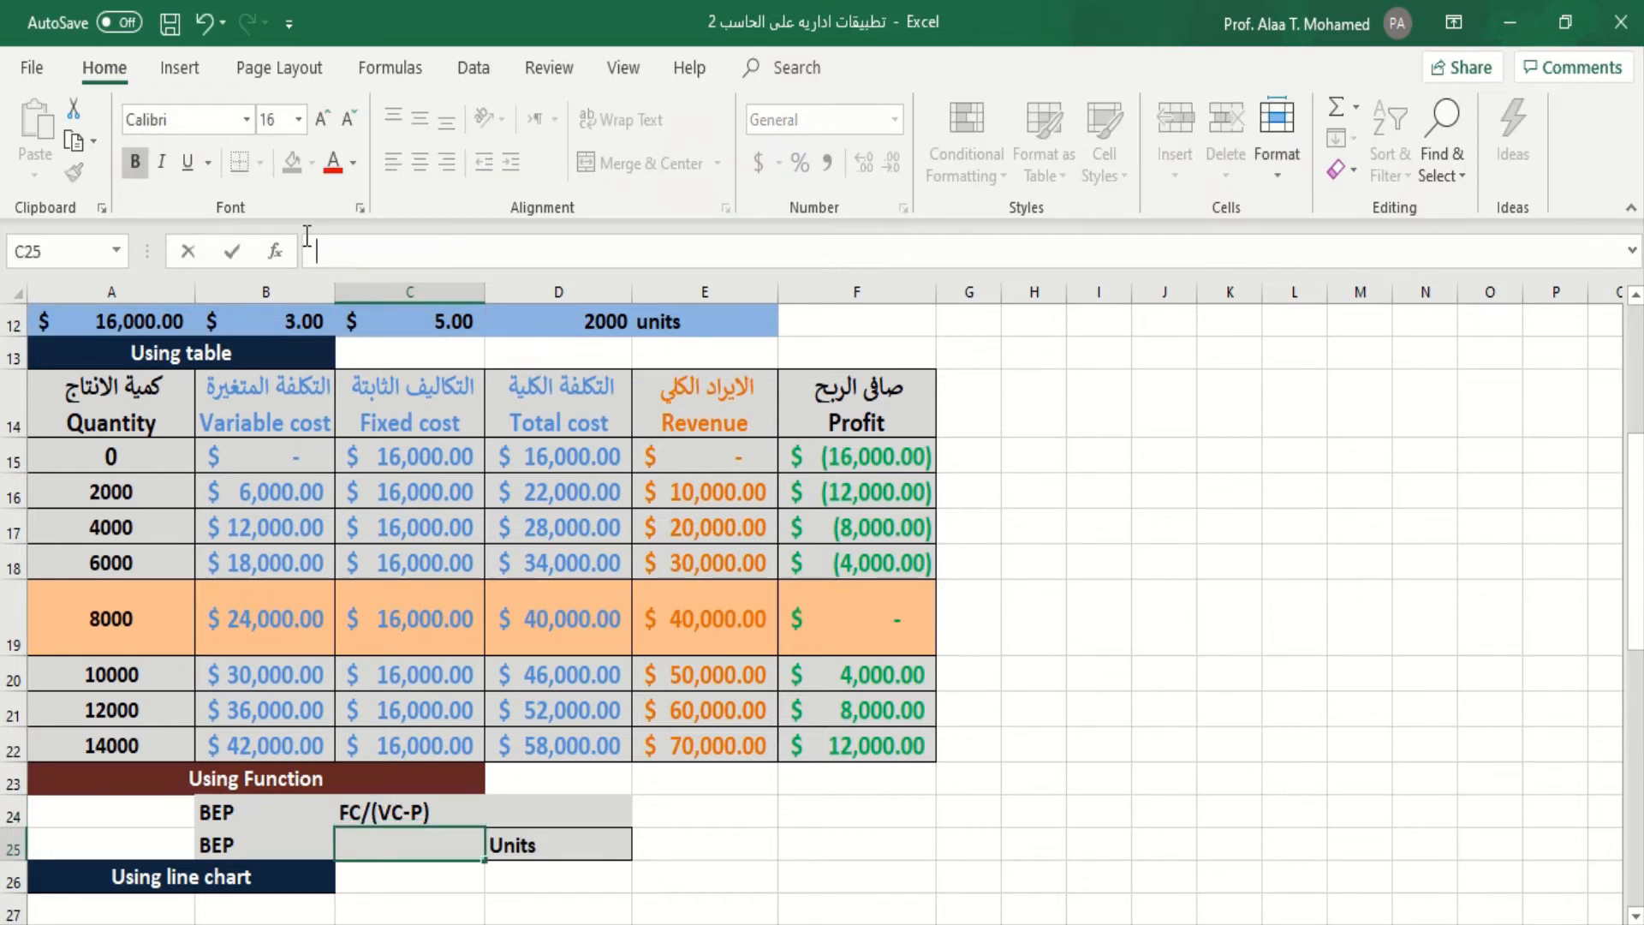
type("=")
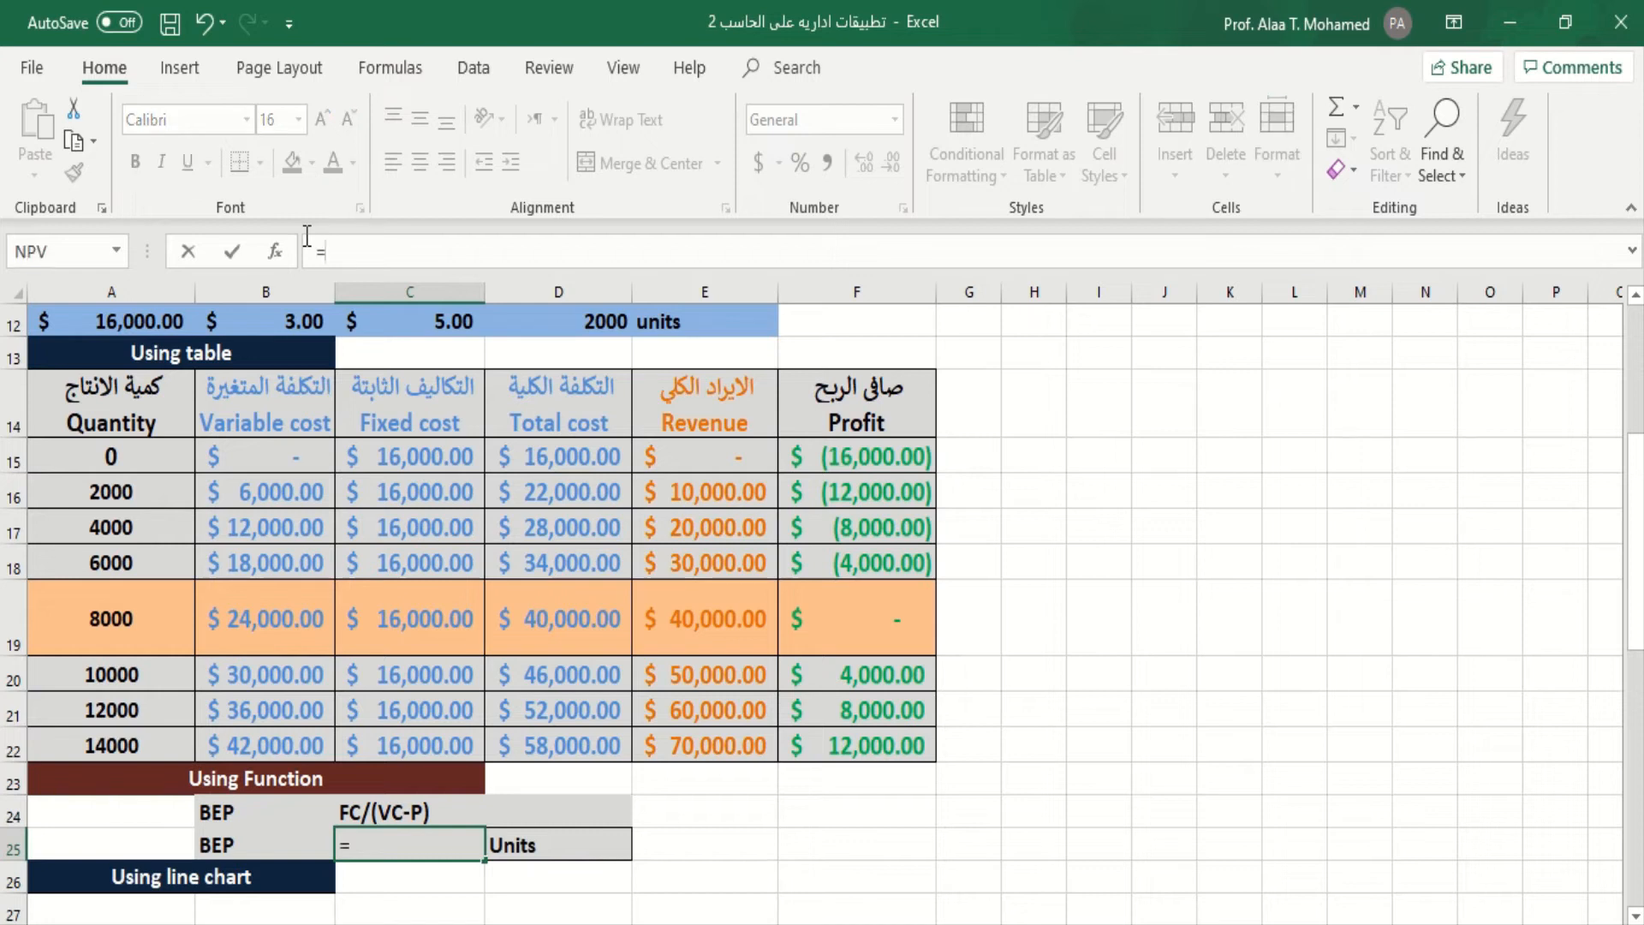
left_click(115, 324)
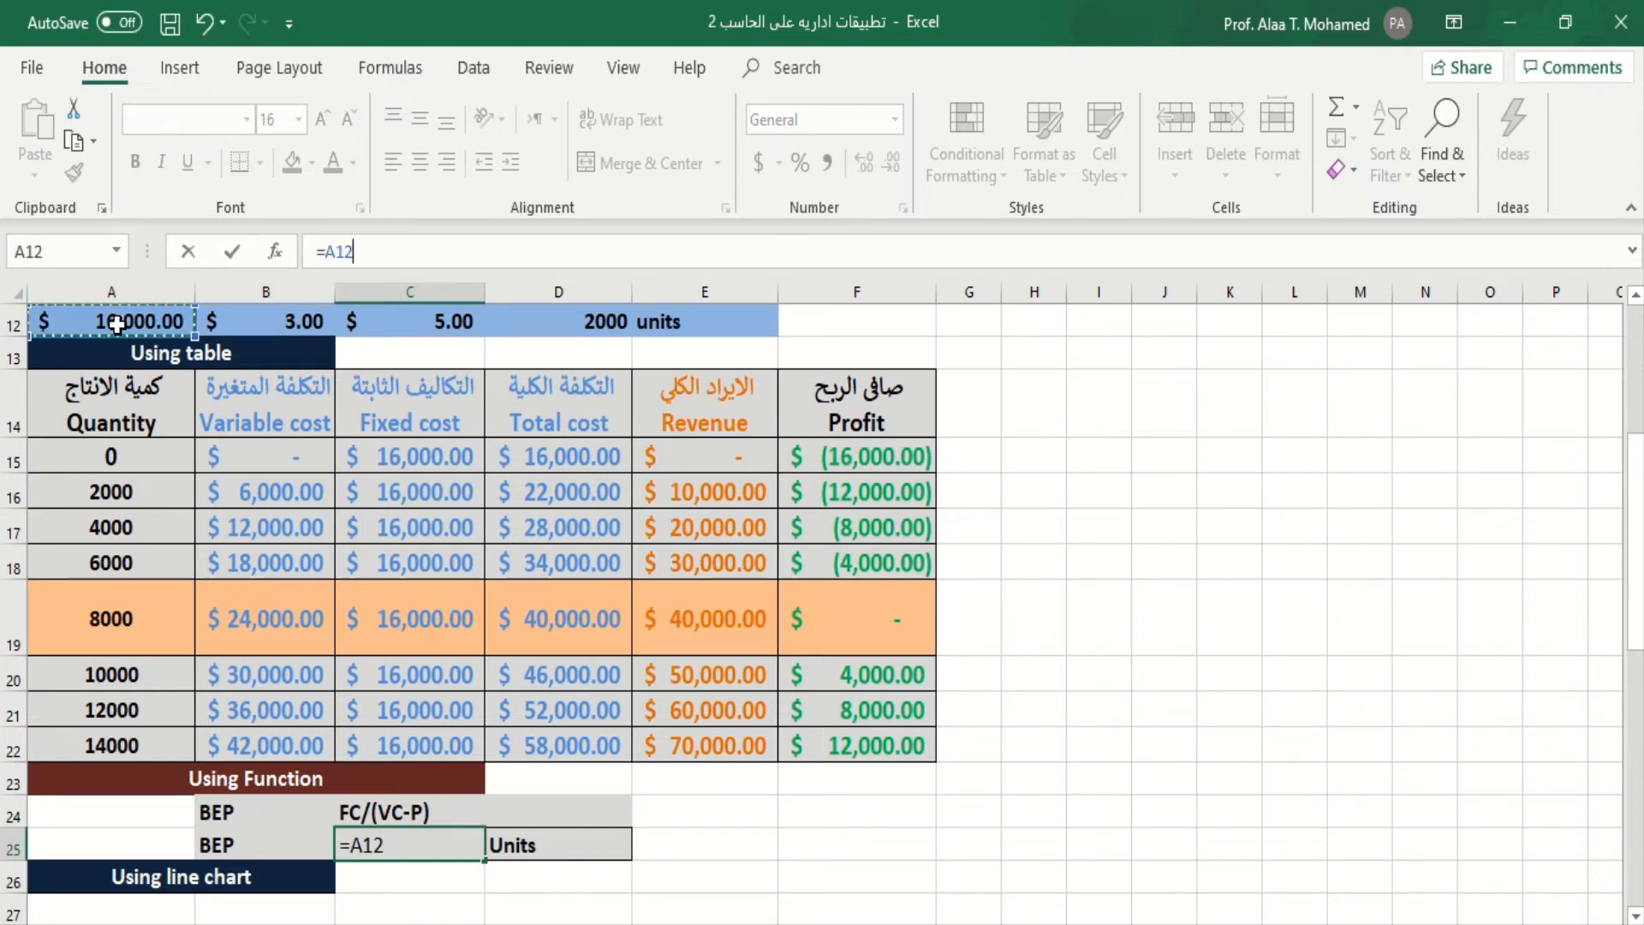
type("/")
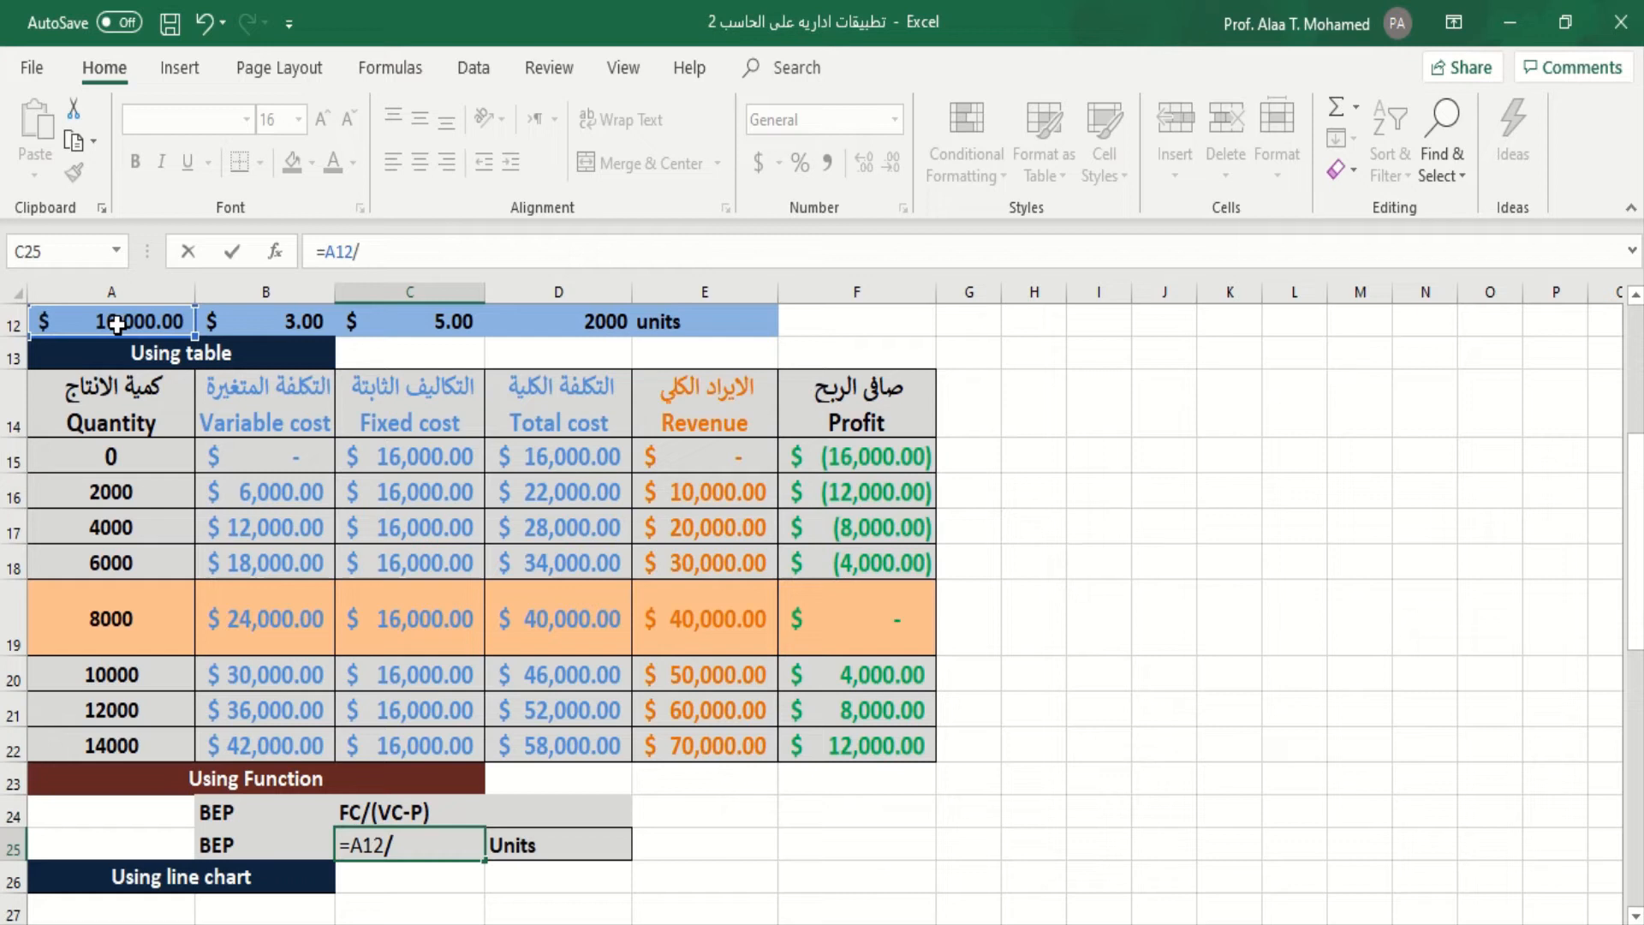
type("(")
left_click(423, 325)
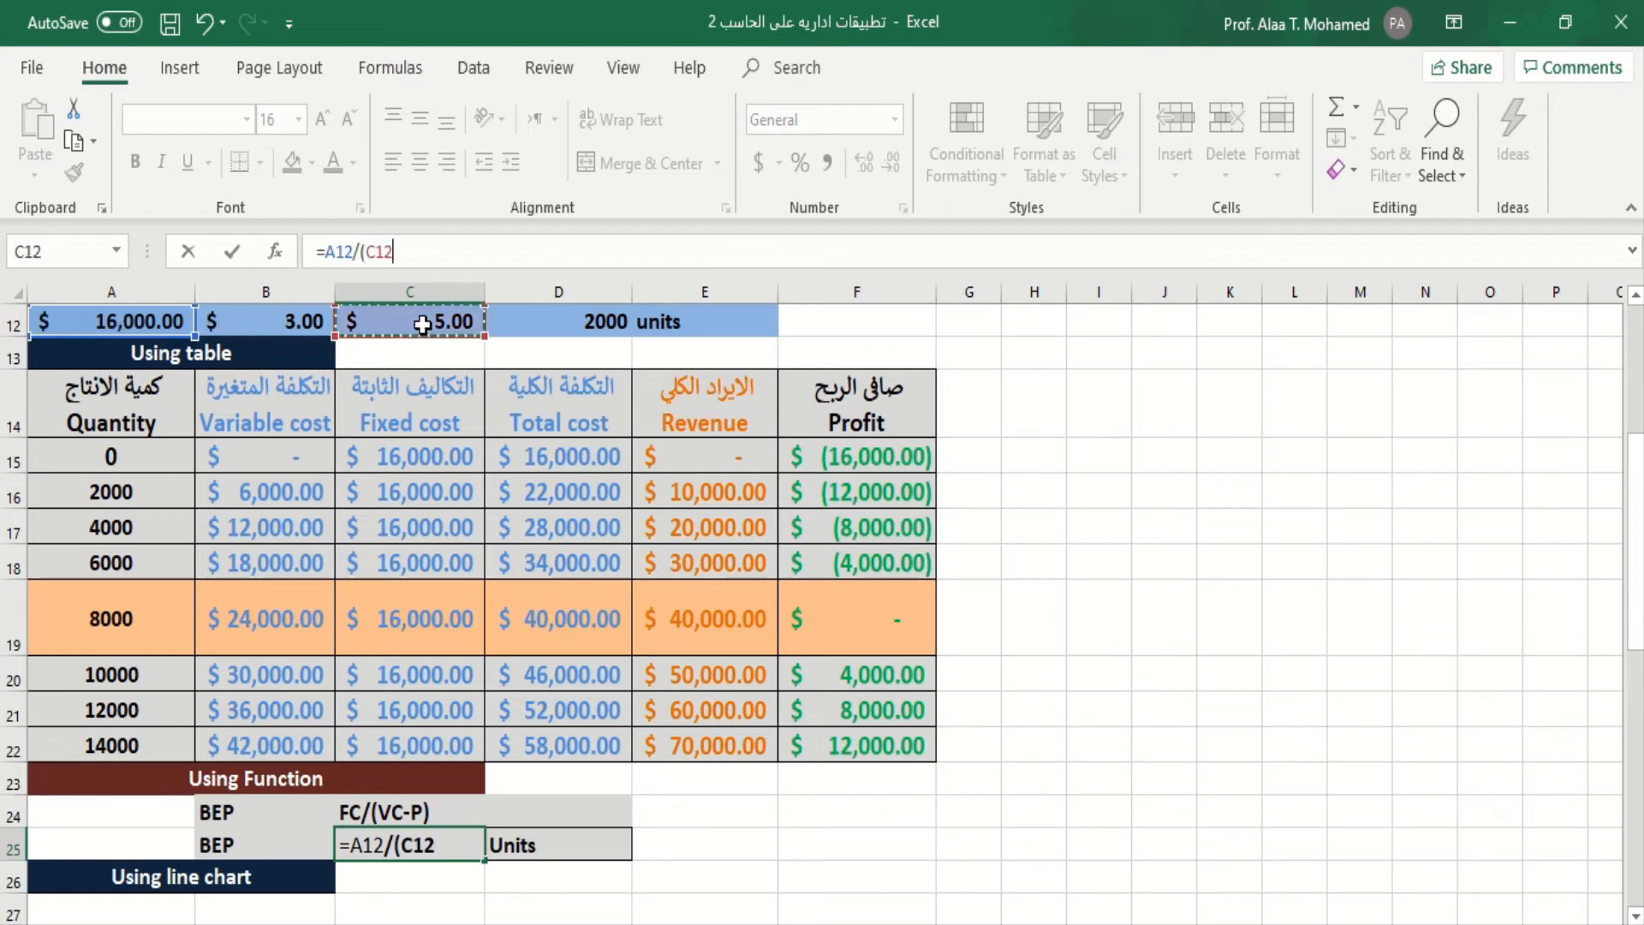
type("-")
left_click(292, 322)
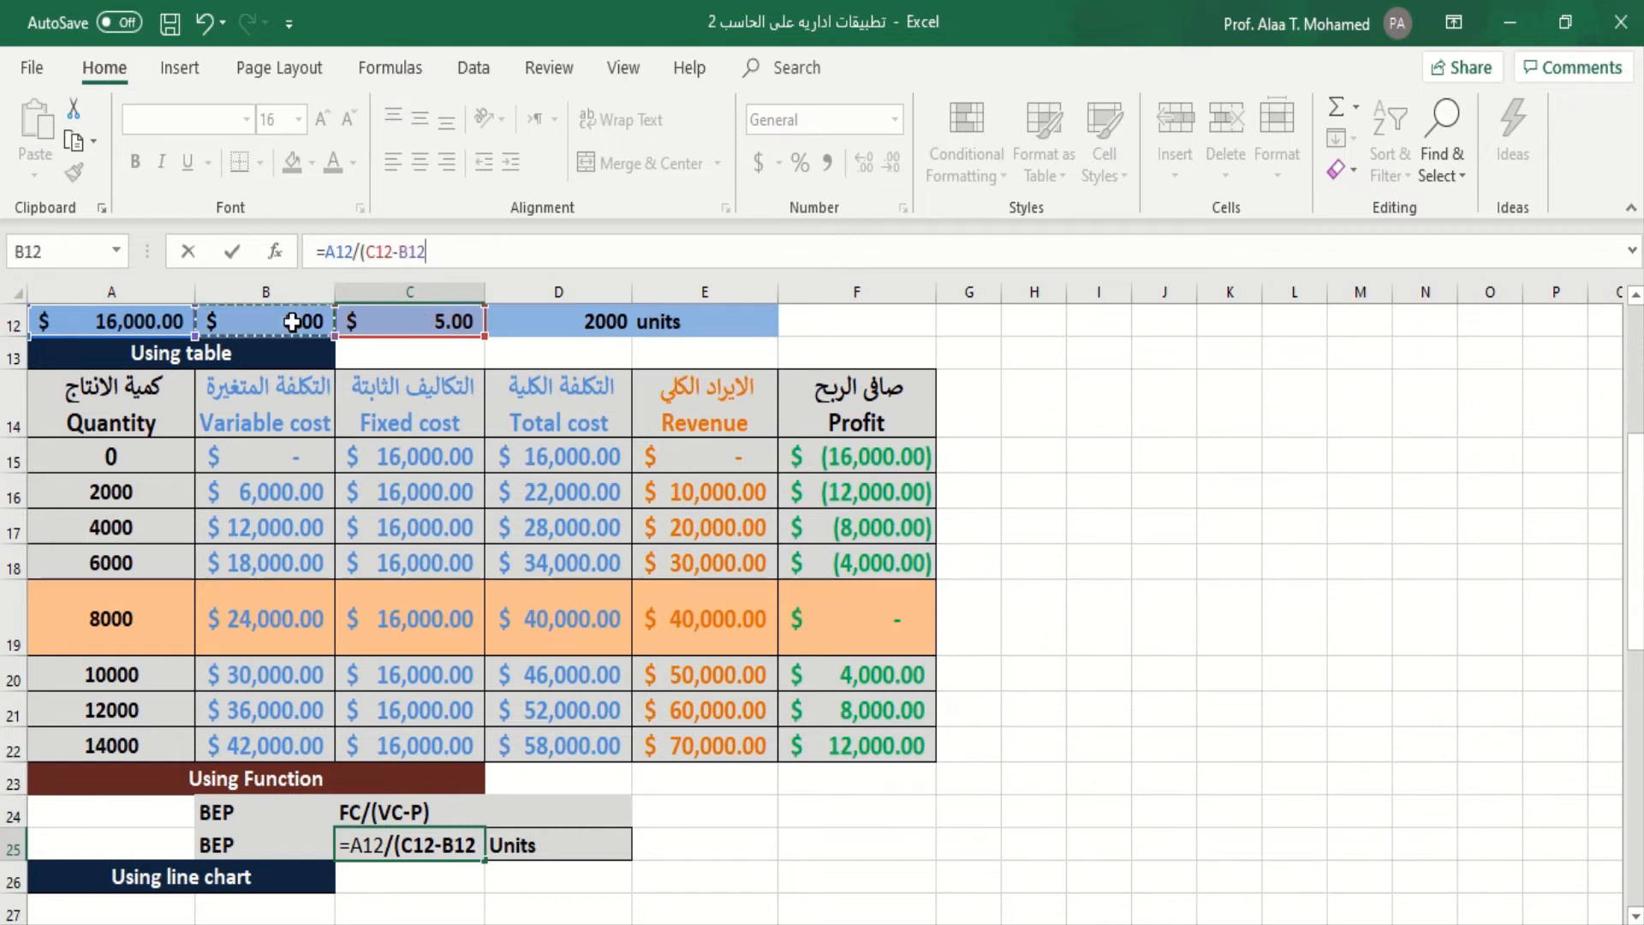
type(")")
key("Return")
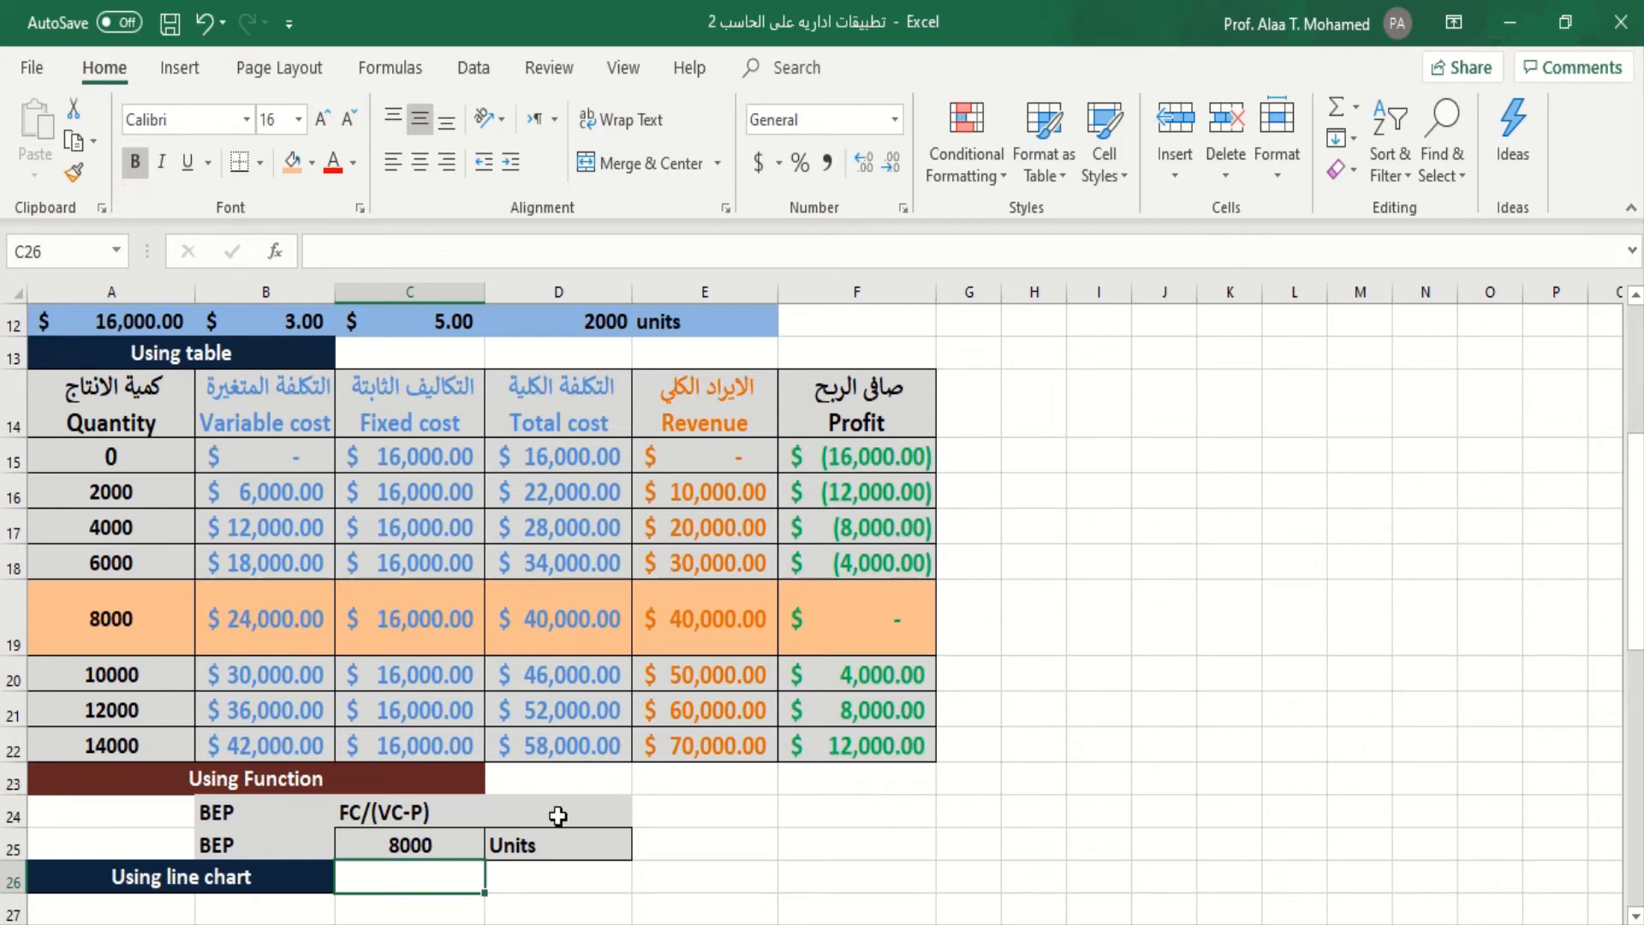
- Open the recommended charts for the table range A14:E22, headers included and the Profit column left out
mouse_move(1636, 644)
left_mouse_down()
mouse_move(1637, 685)
mouse_move(1637, 638)
left_mouse_up()
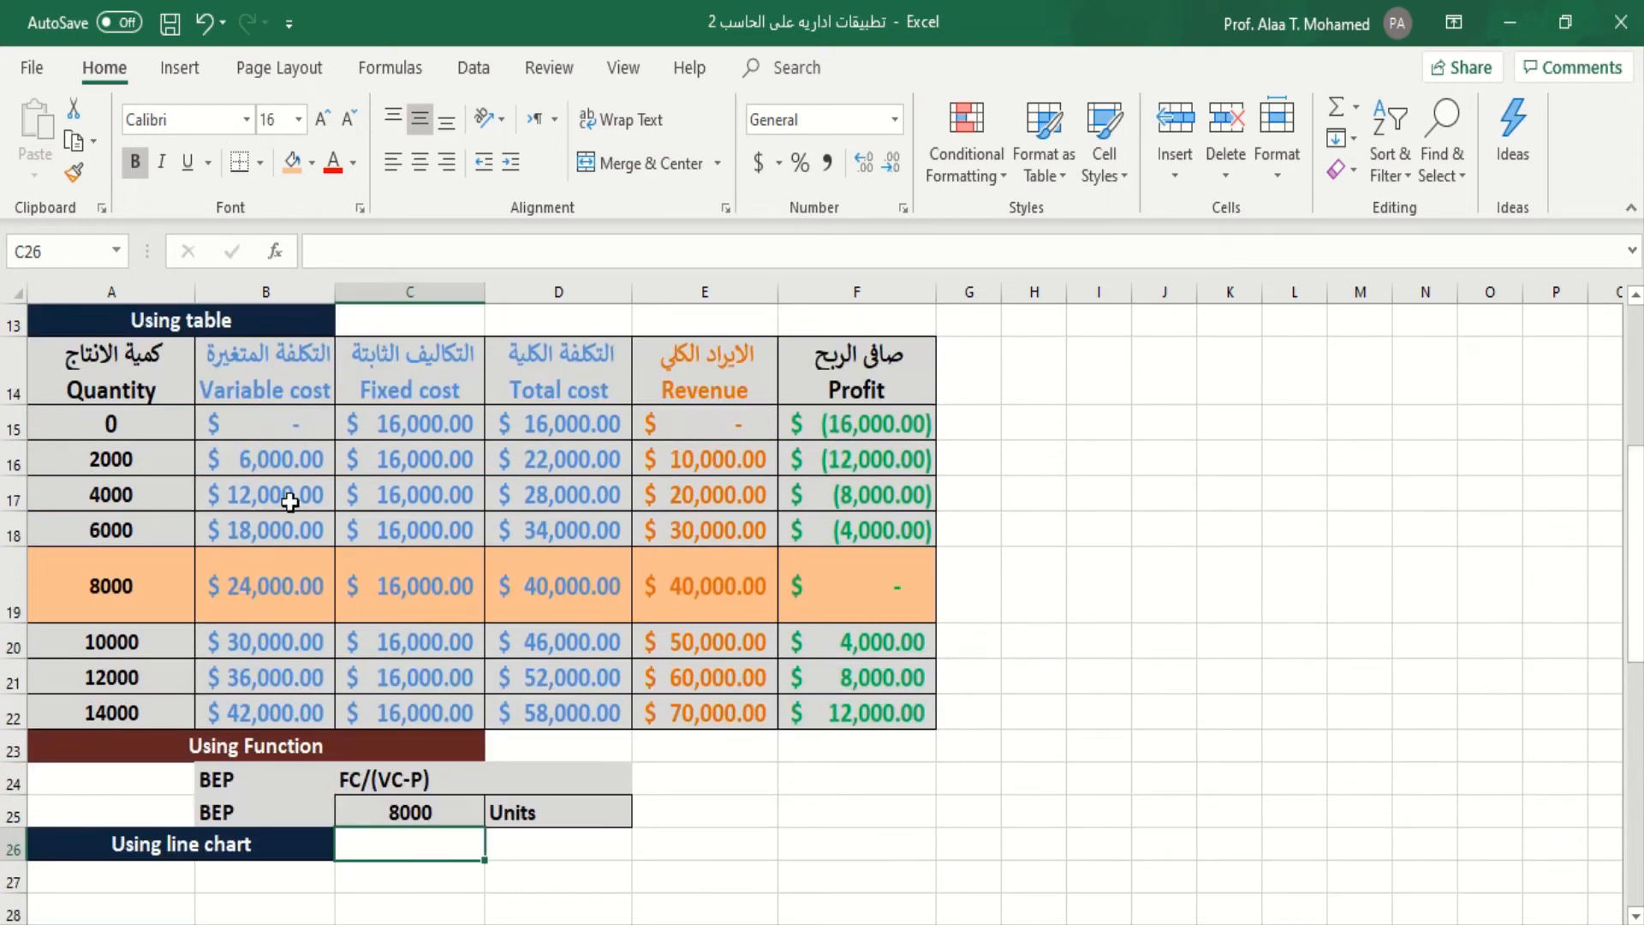
left_click(111, 377)
left_click_drag(111, 377, 708, 696)
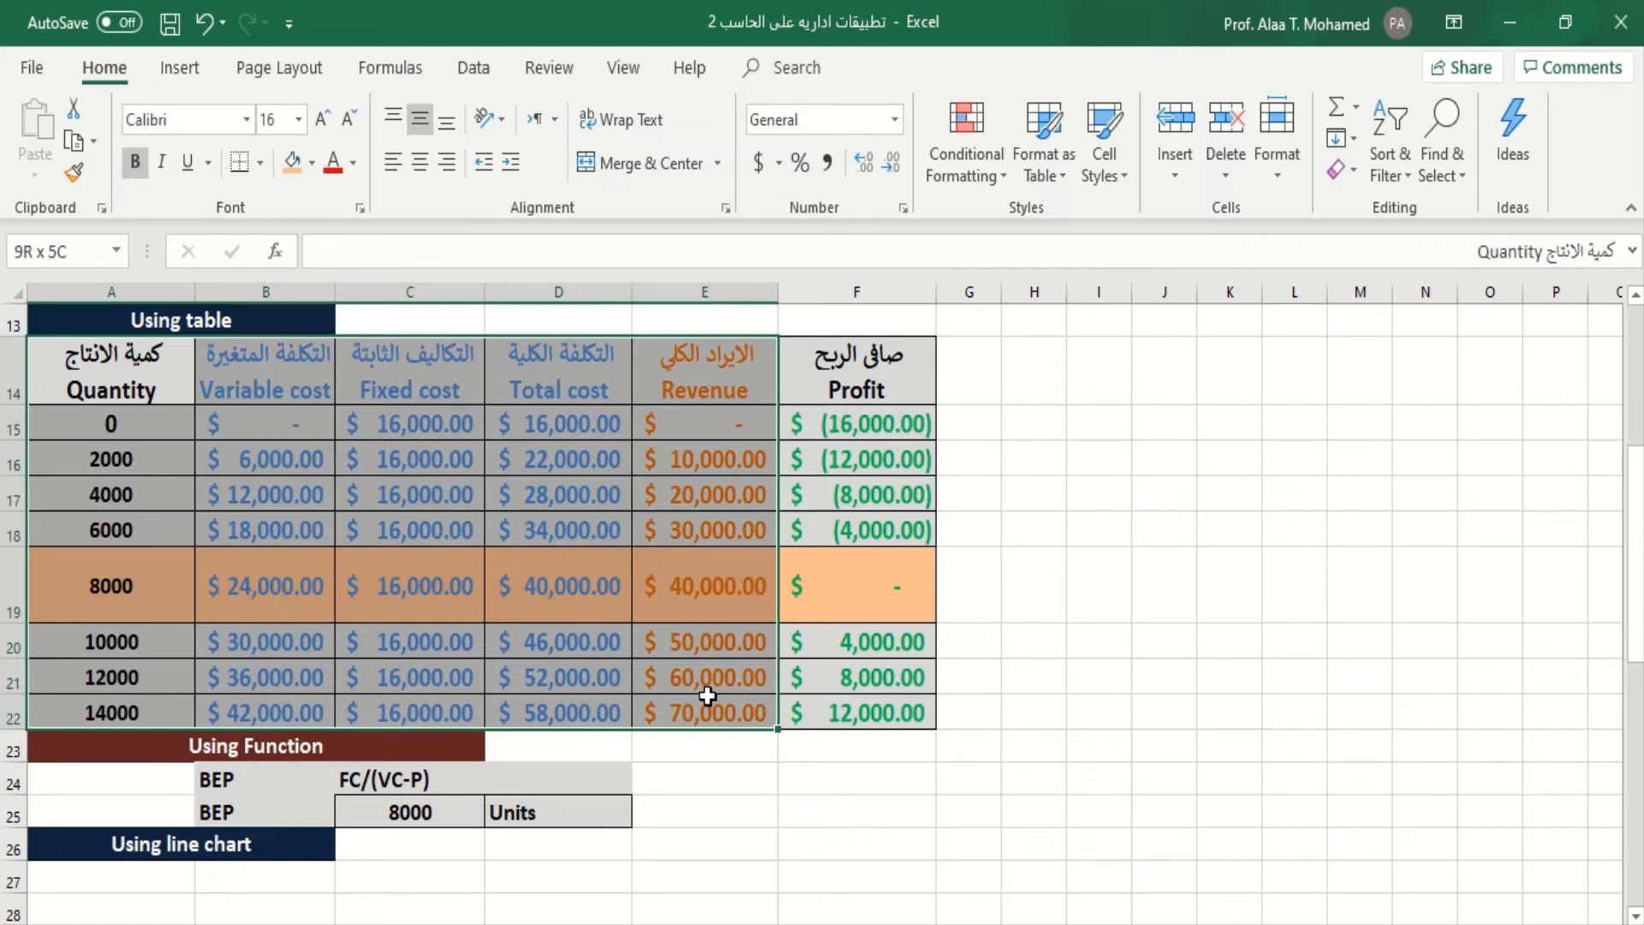
left_click_drag(707, 696, 707, 696)
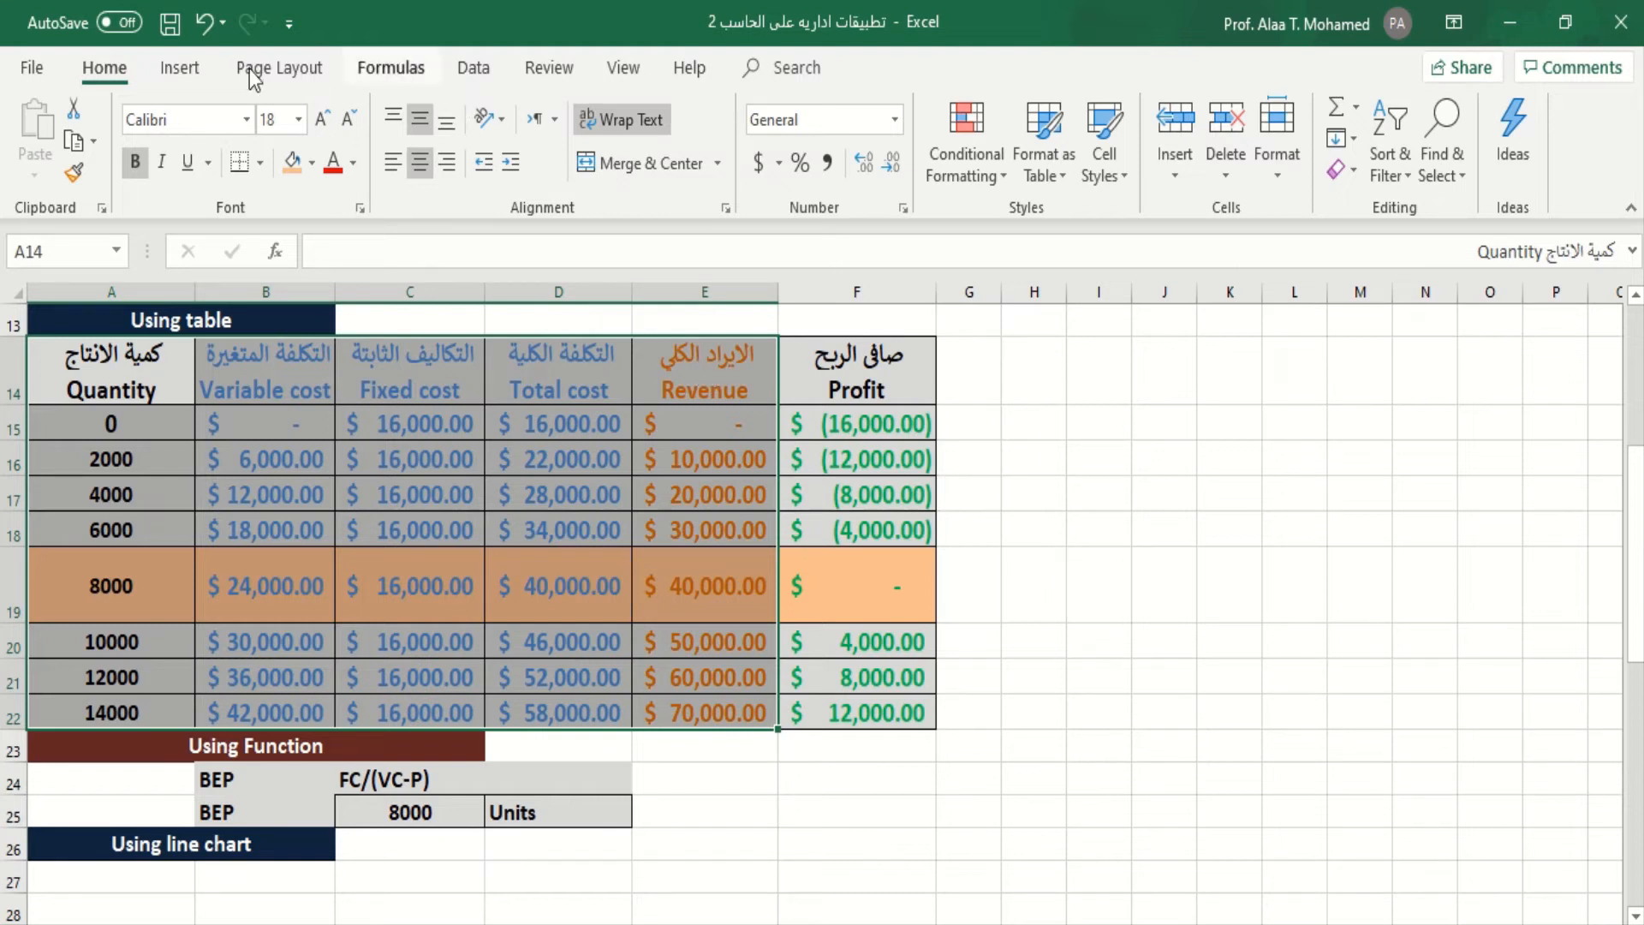
left_click(189, 77)
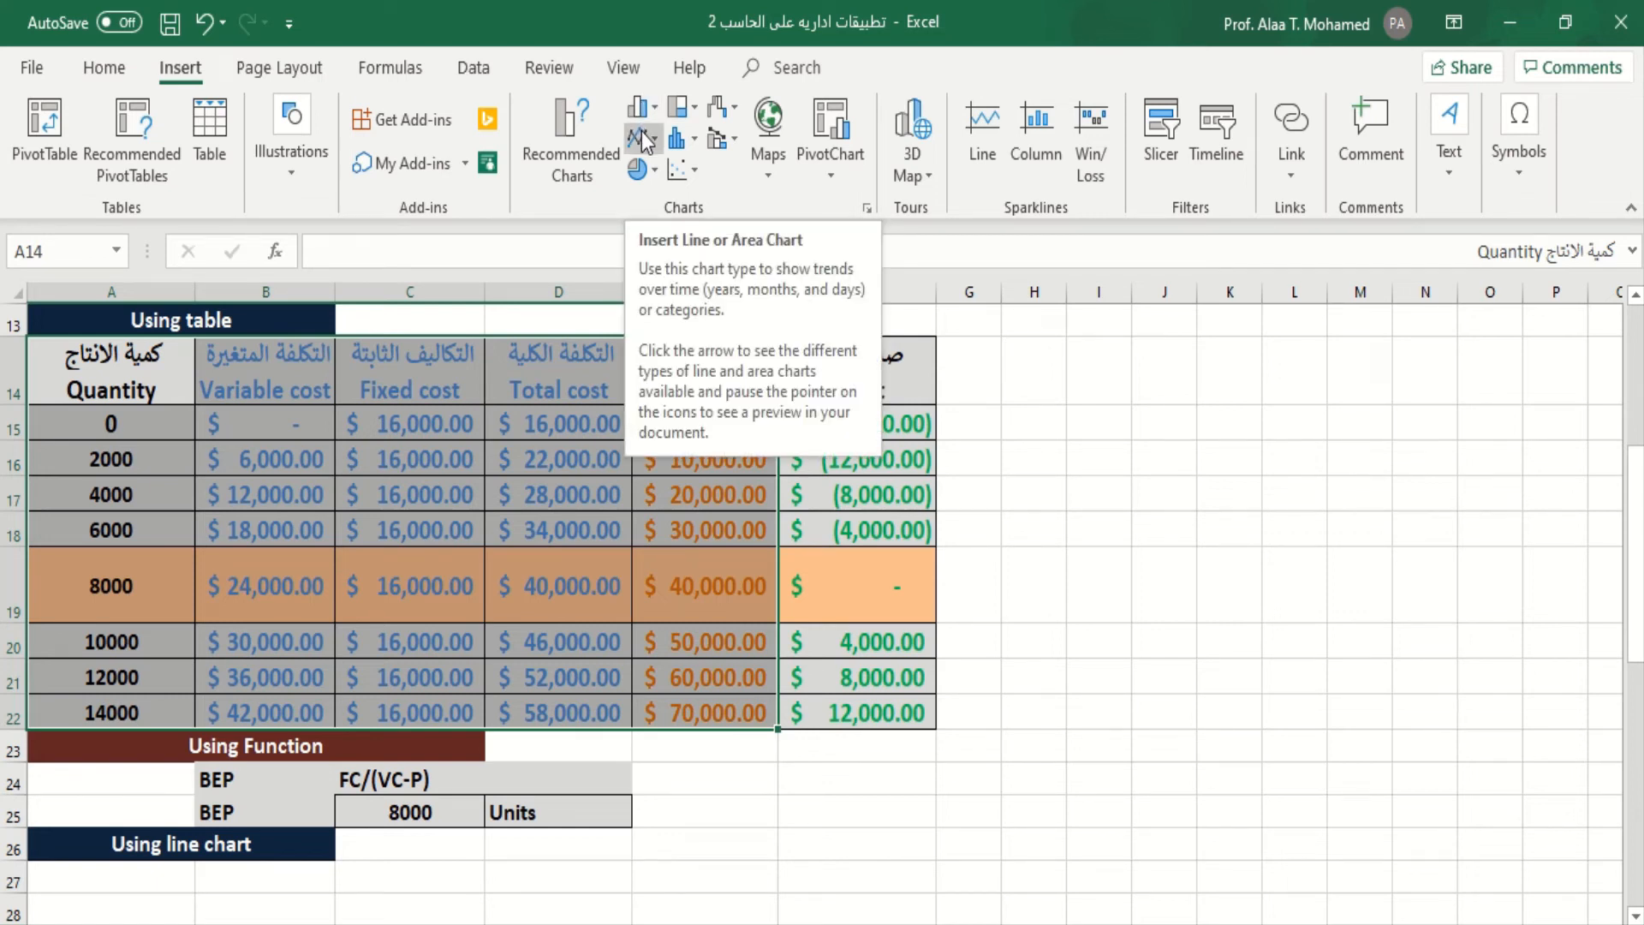
left_click(573, 135)
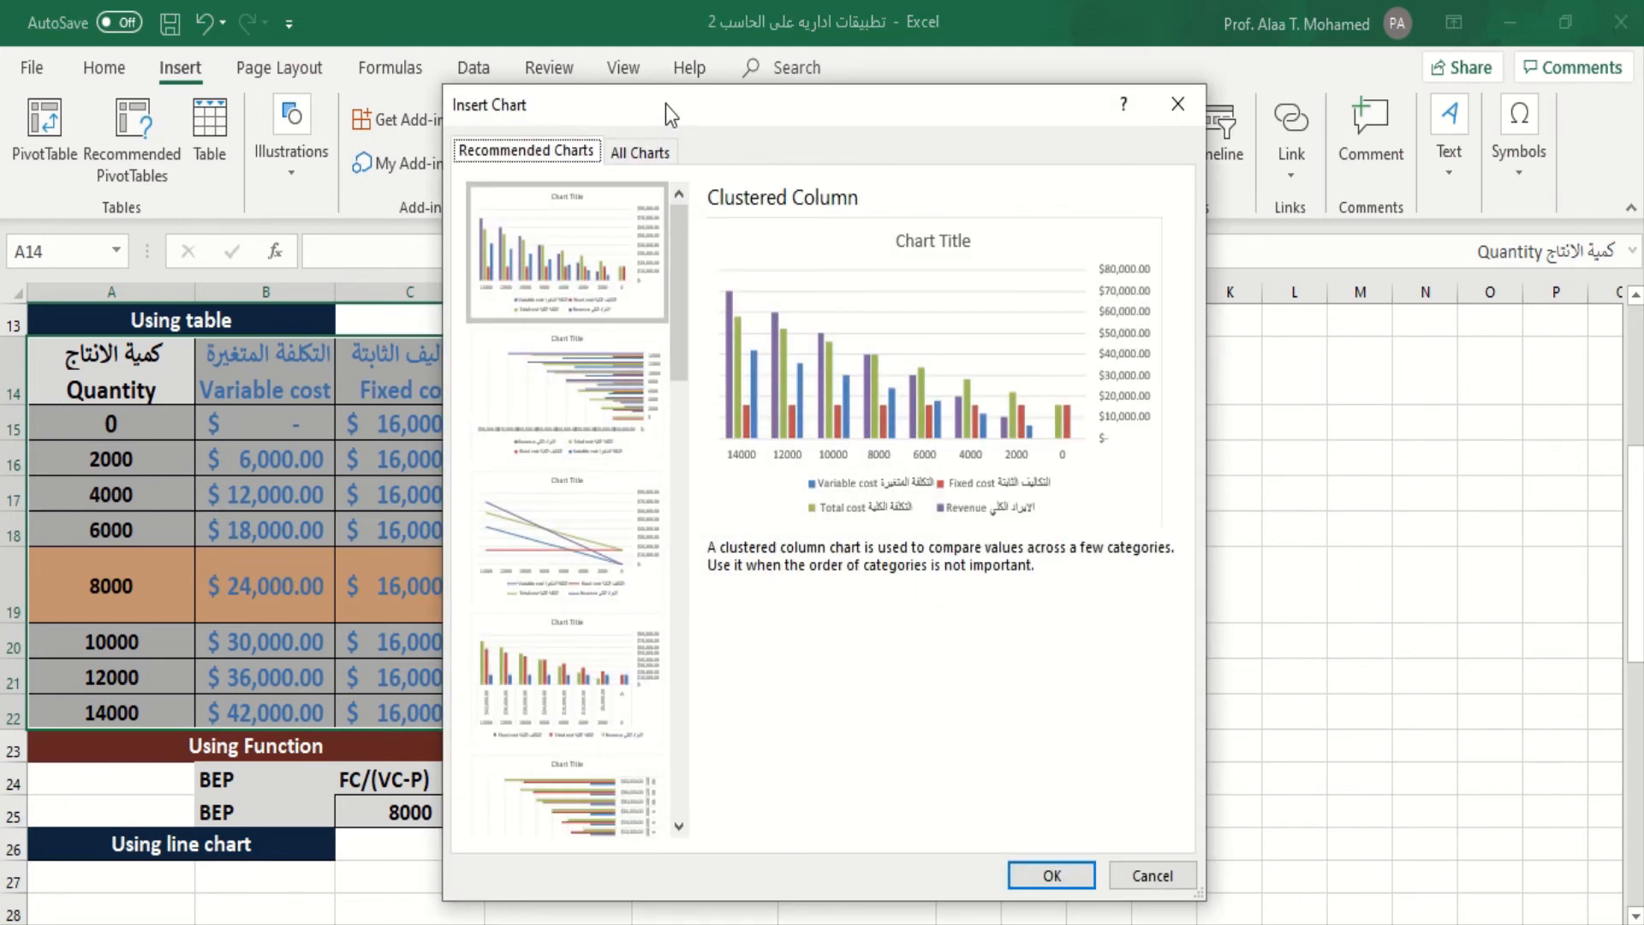
left_click_drag(665, 104, 1036, 76)
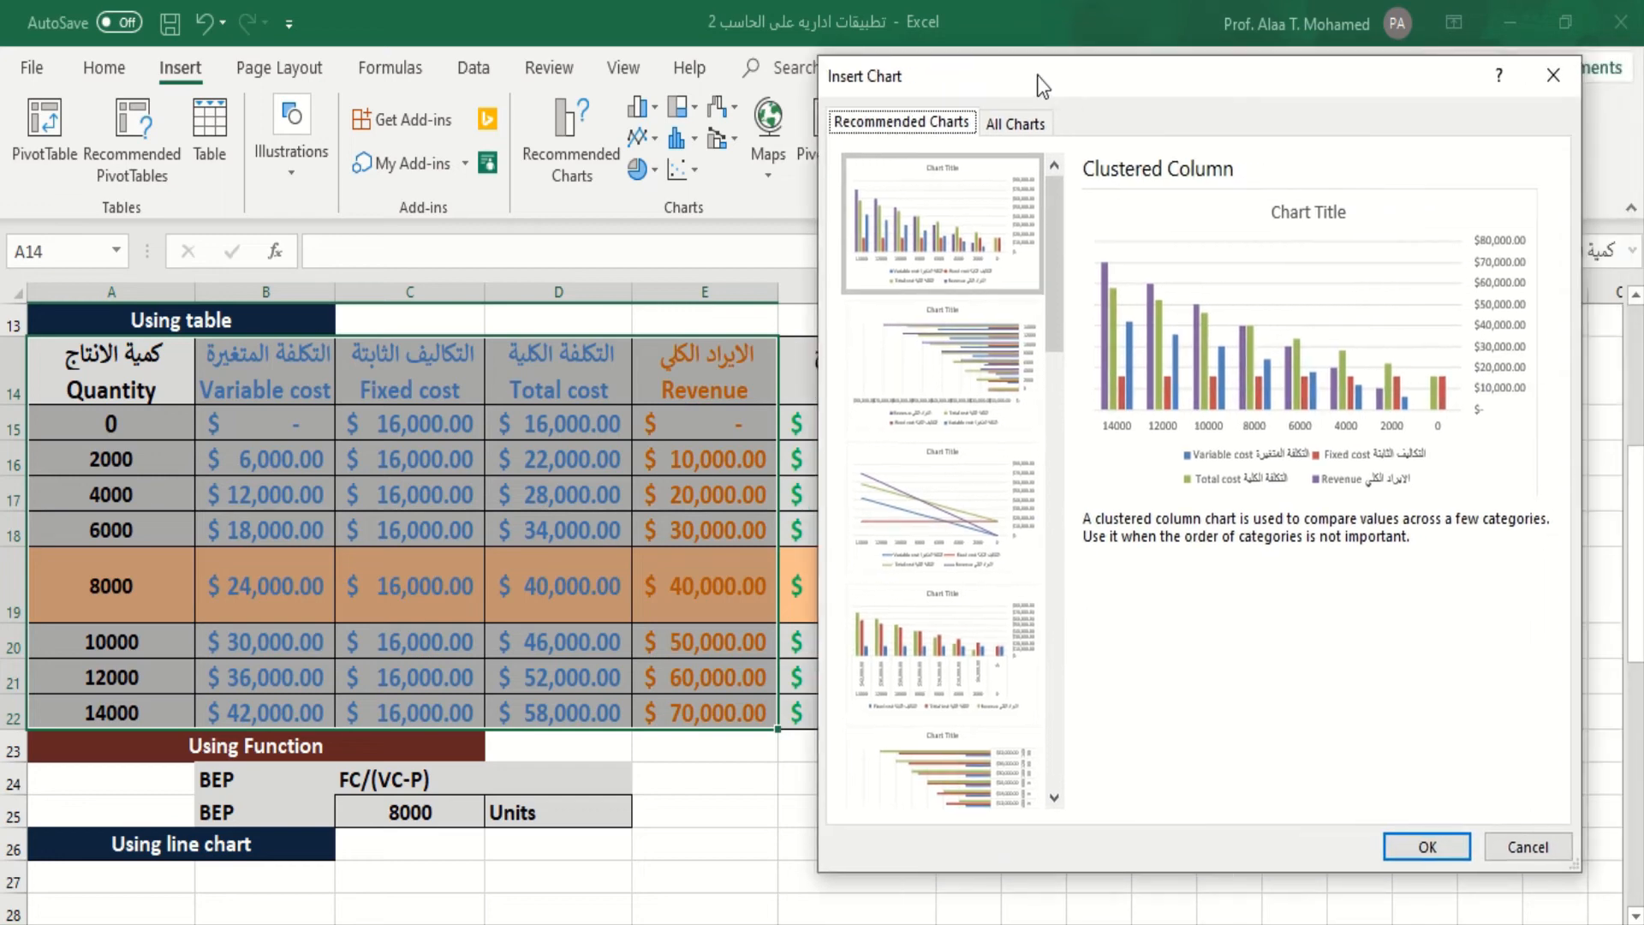
- Insert the recommended Line chart plotting variable cost, fixed cost, total cost and revenue against quantity
left_click(1009, 124)
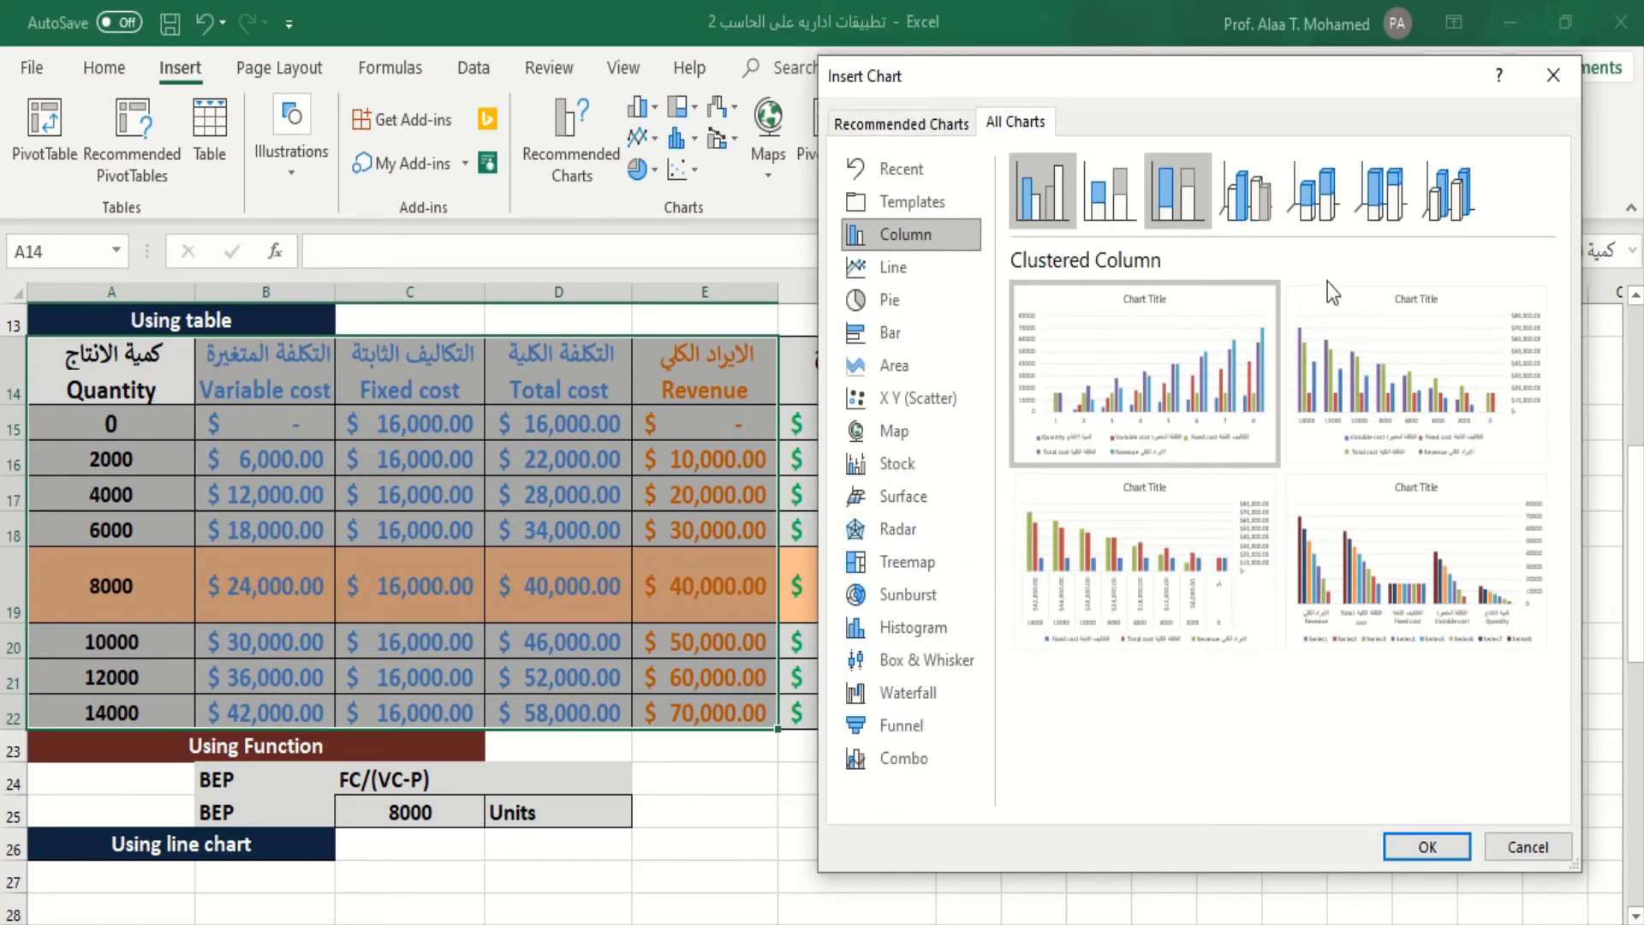
mouse_move(1317, 363)
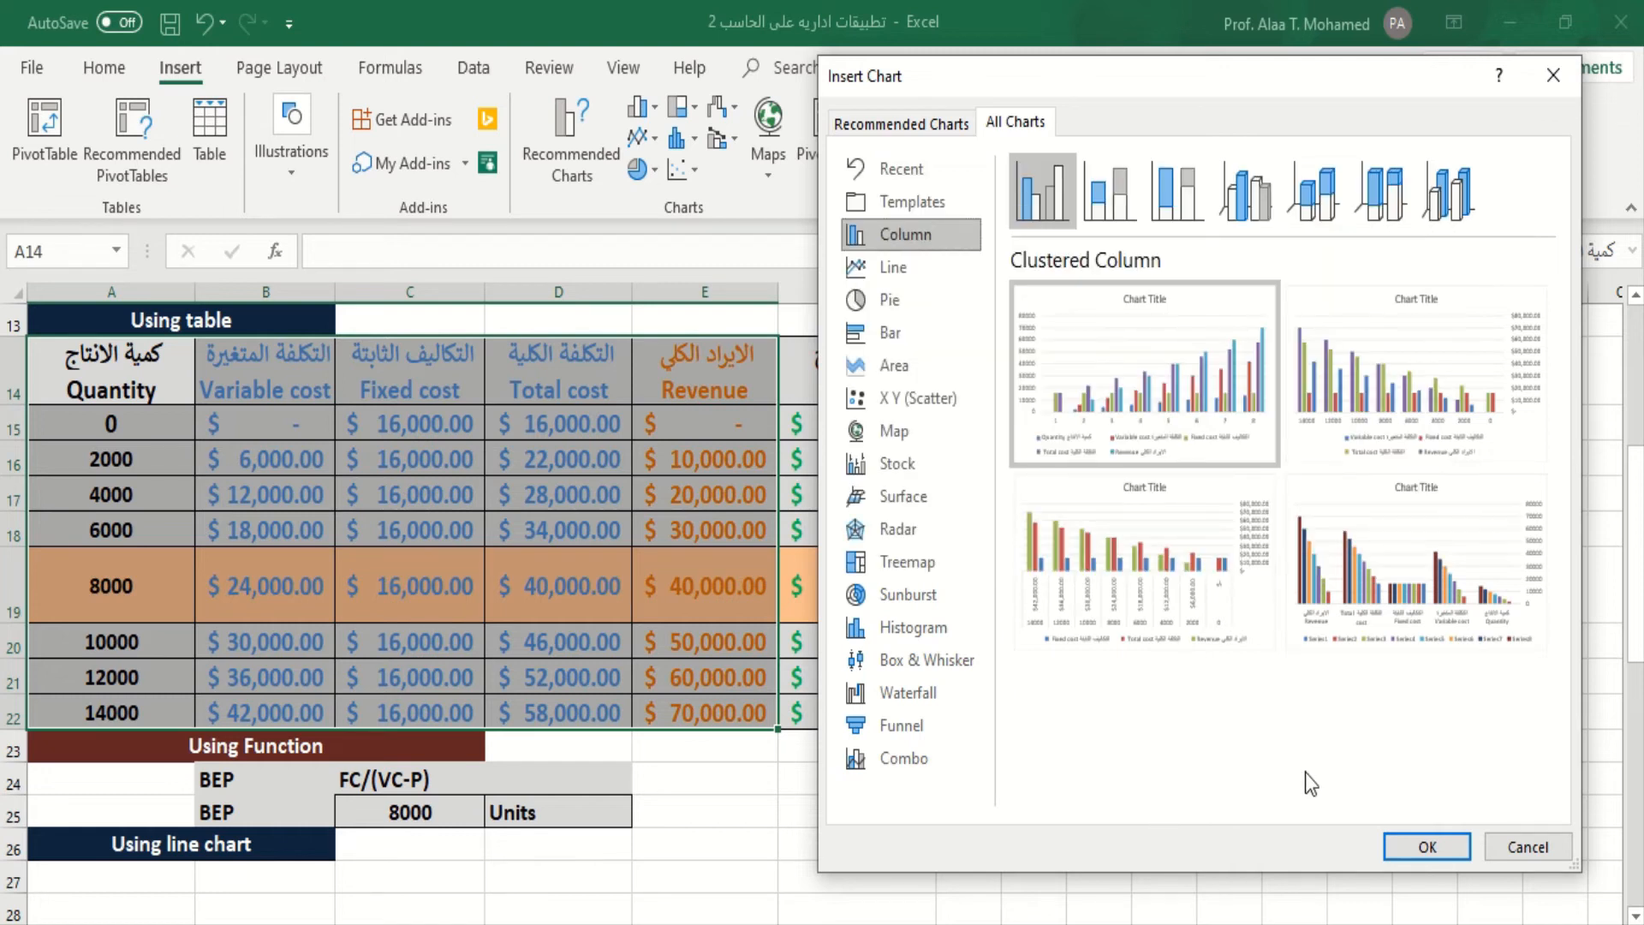
left_click(893, 266)
mouse_move(1240, 385)
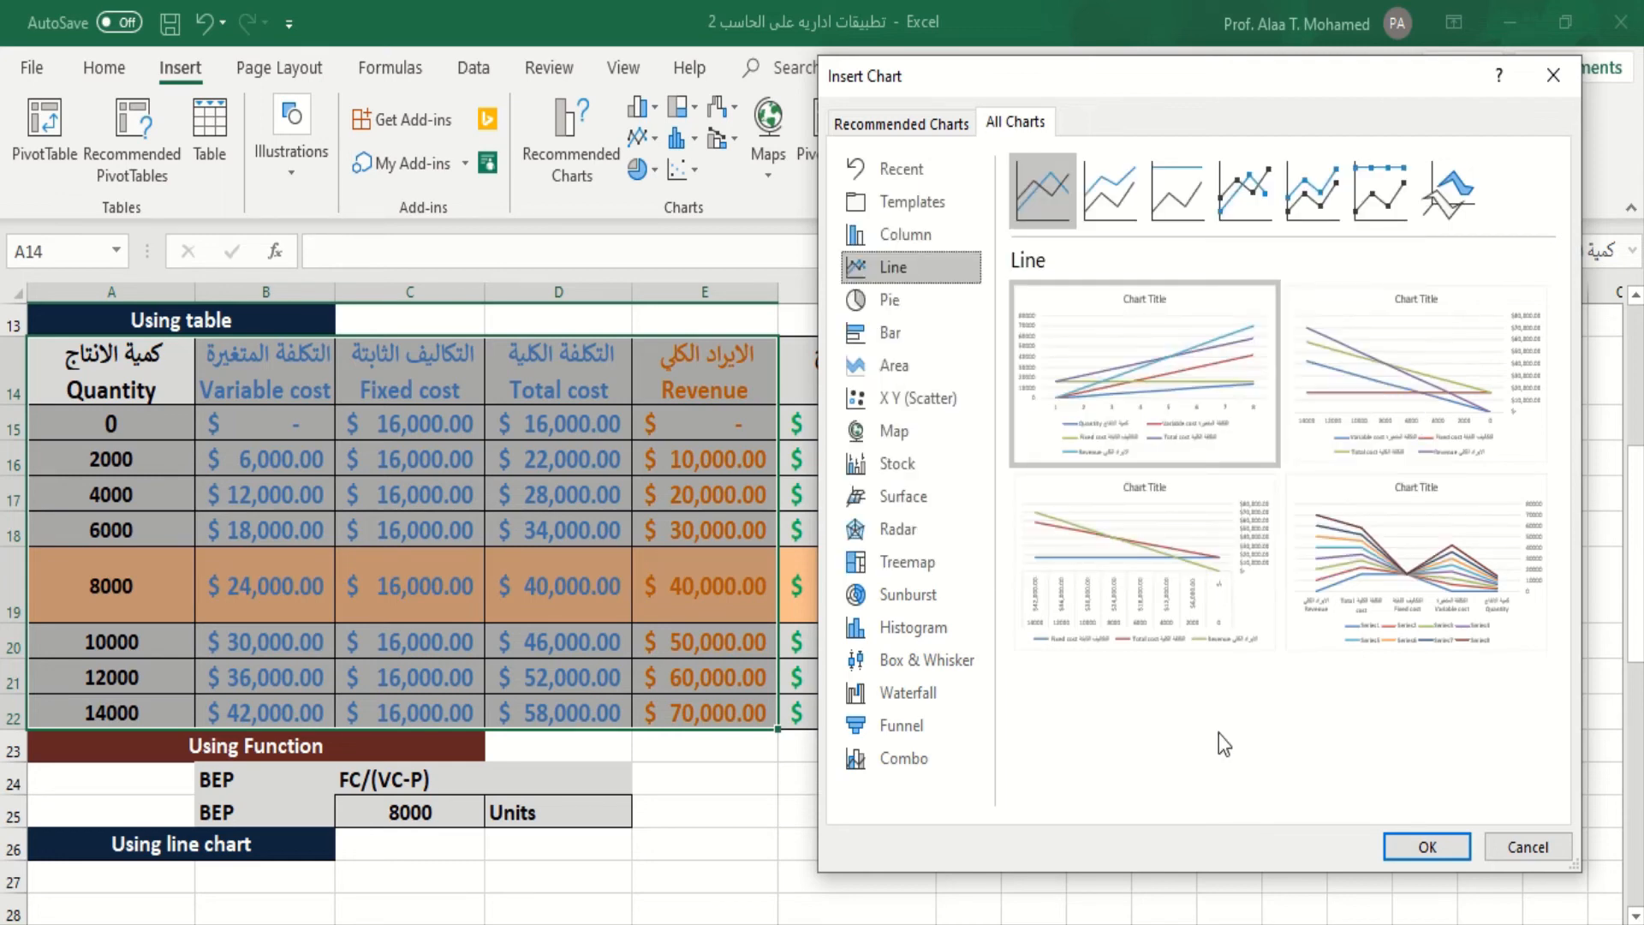
mouse_move(1170, 392)
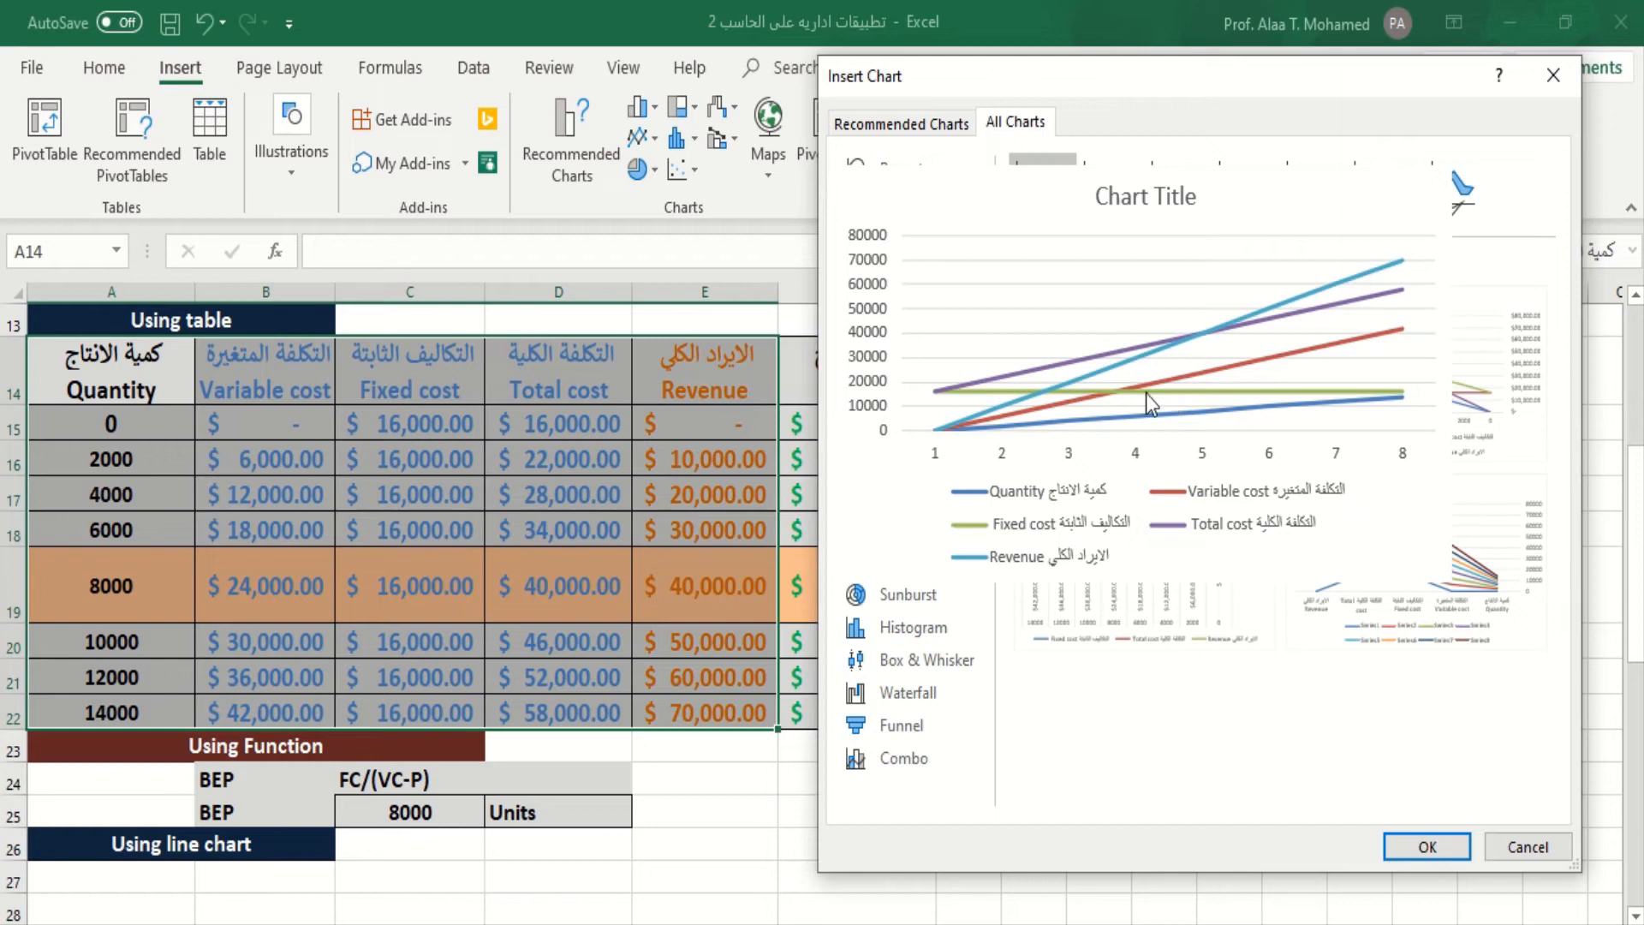
left_click(907, 124)
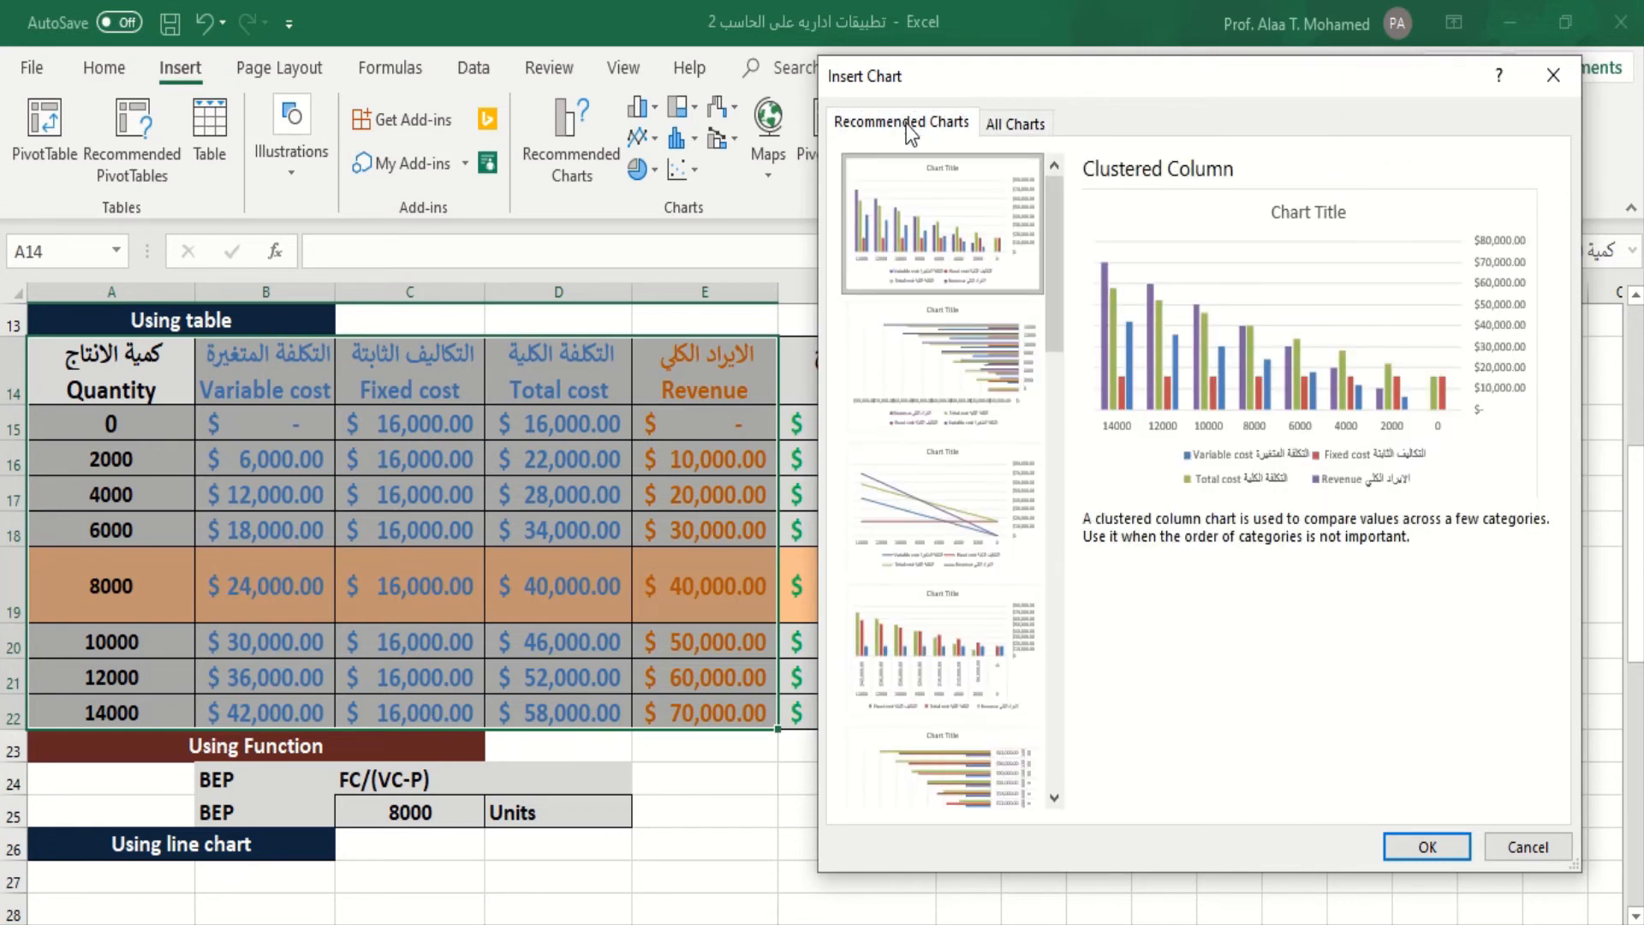
left_click(960, 488)
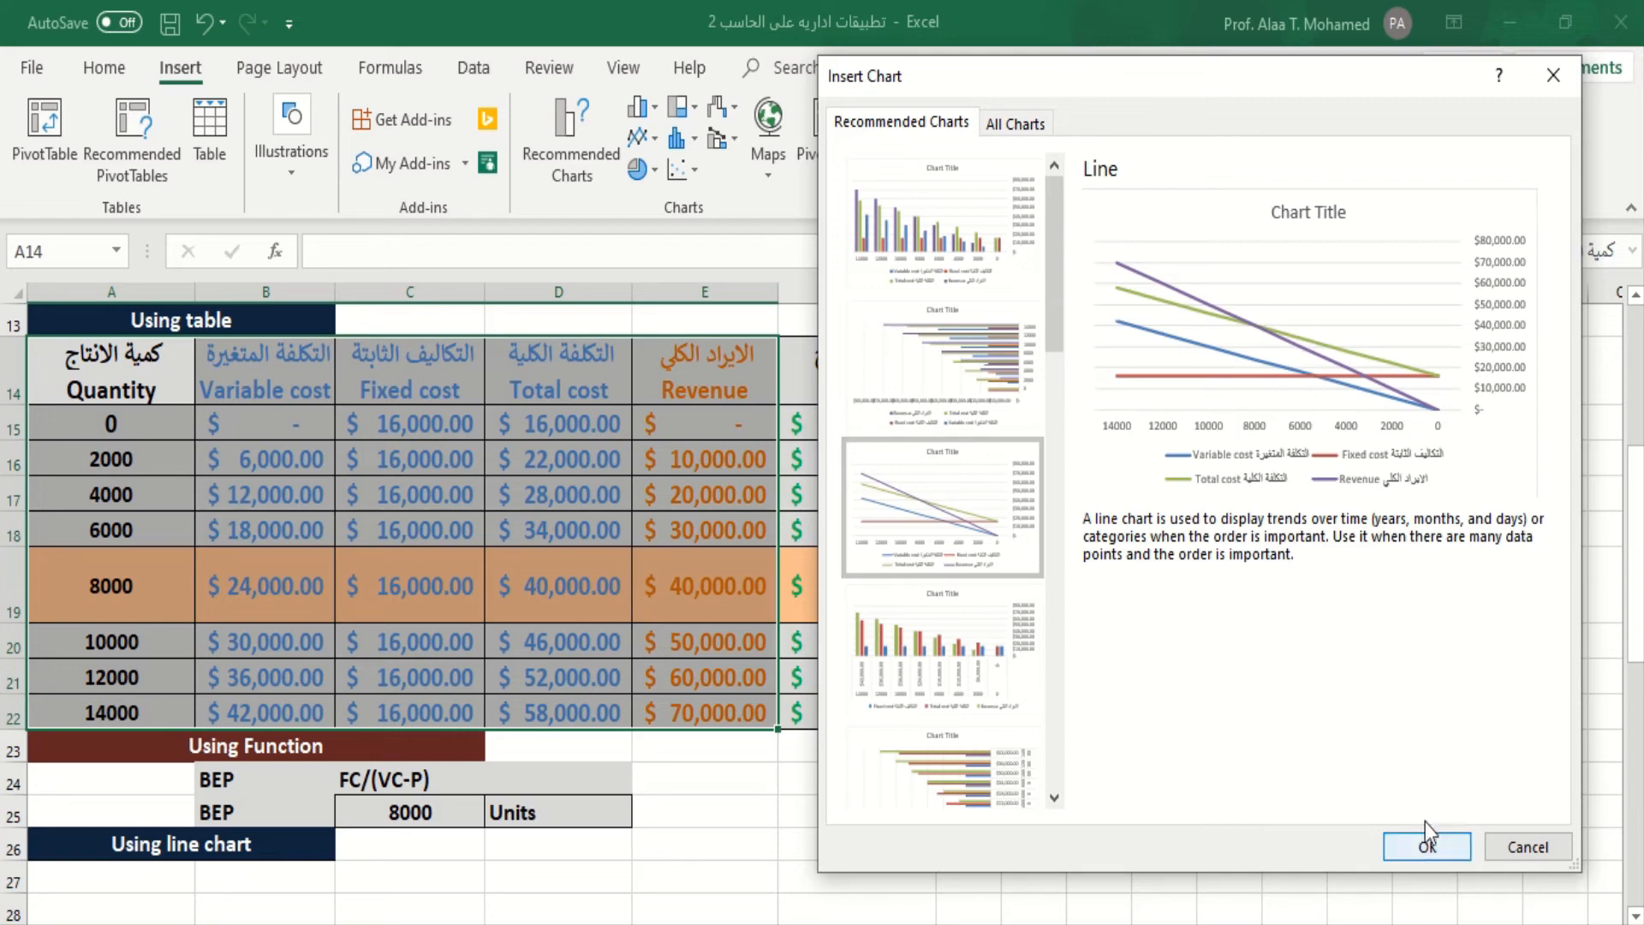
left_click(1422, 849)
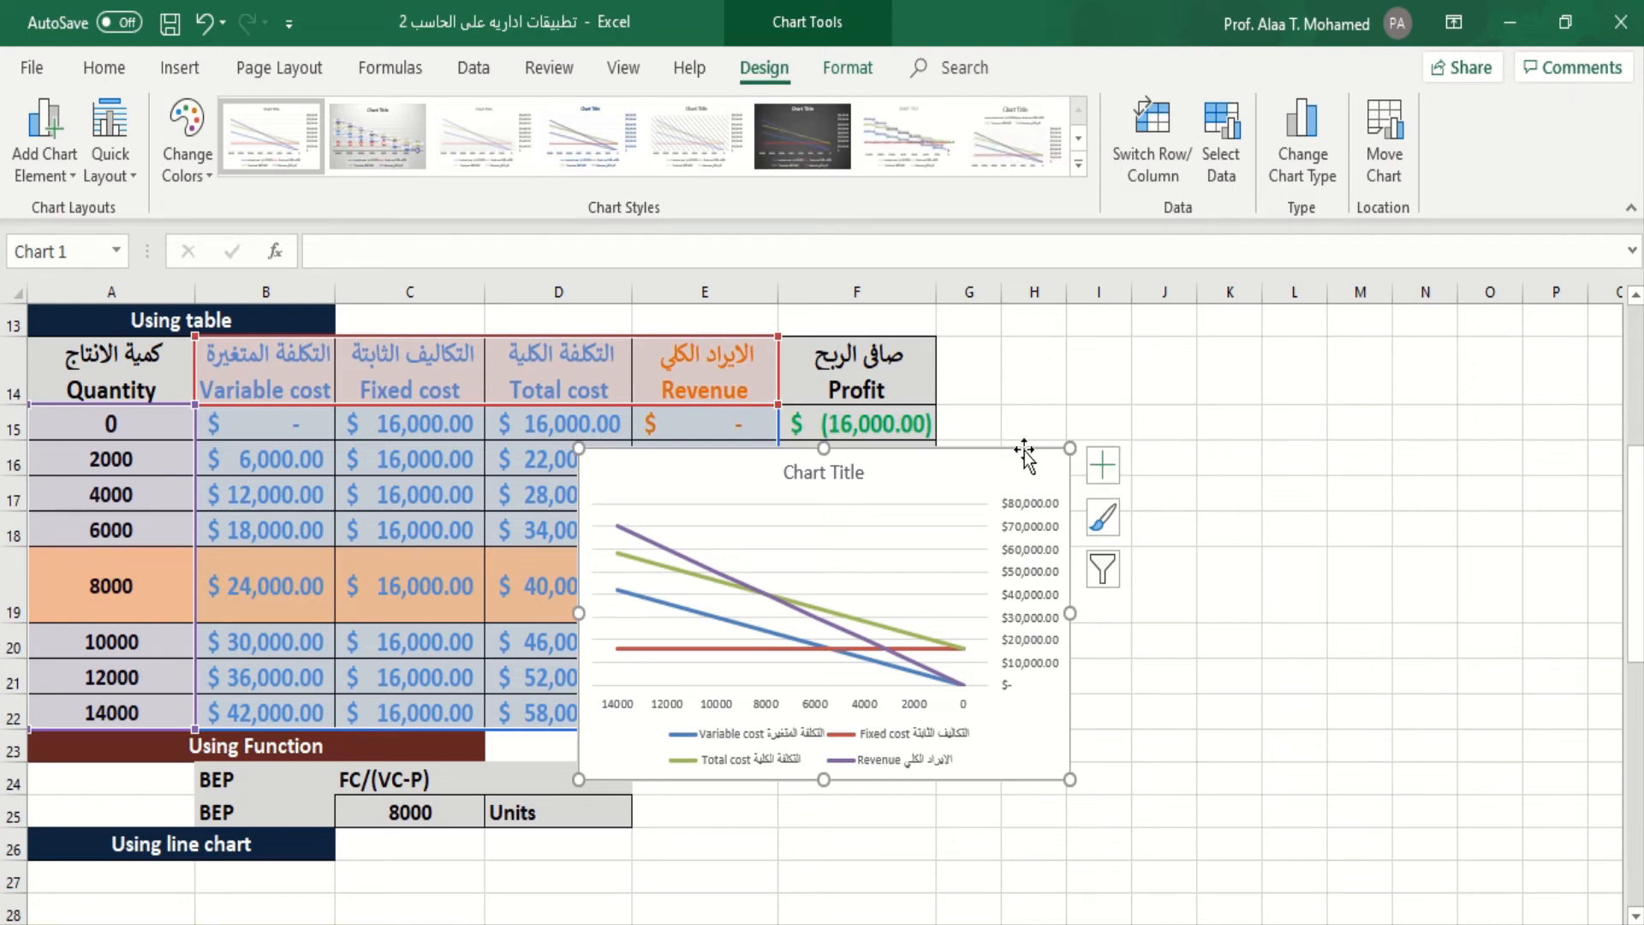
- Move the line chart off the data table into the empty columns beside the Profit column
mouse_move(1026, 452)
left_mouse_down()
mouse_move(1336, 405)
mouse_move(1398, 357)
left_mouse_up()
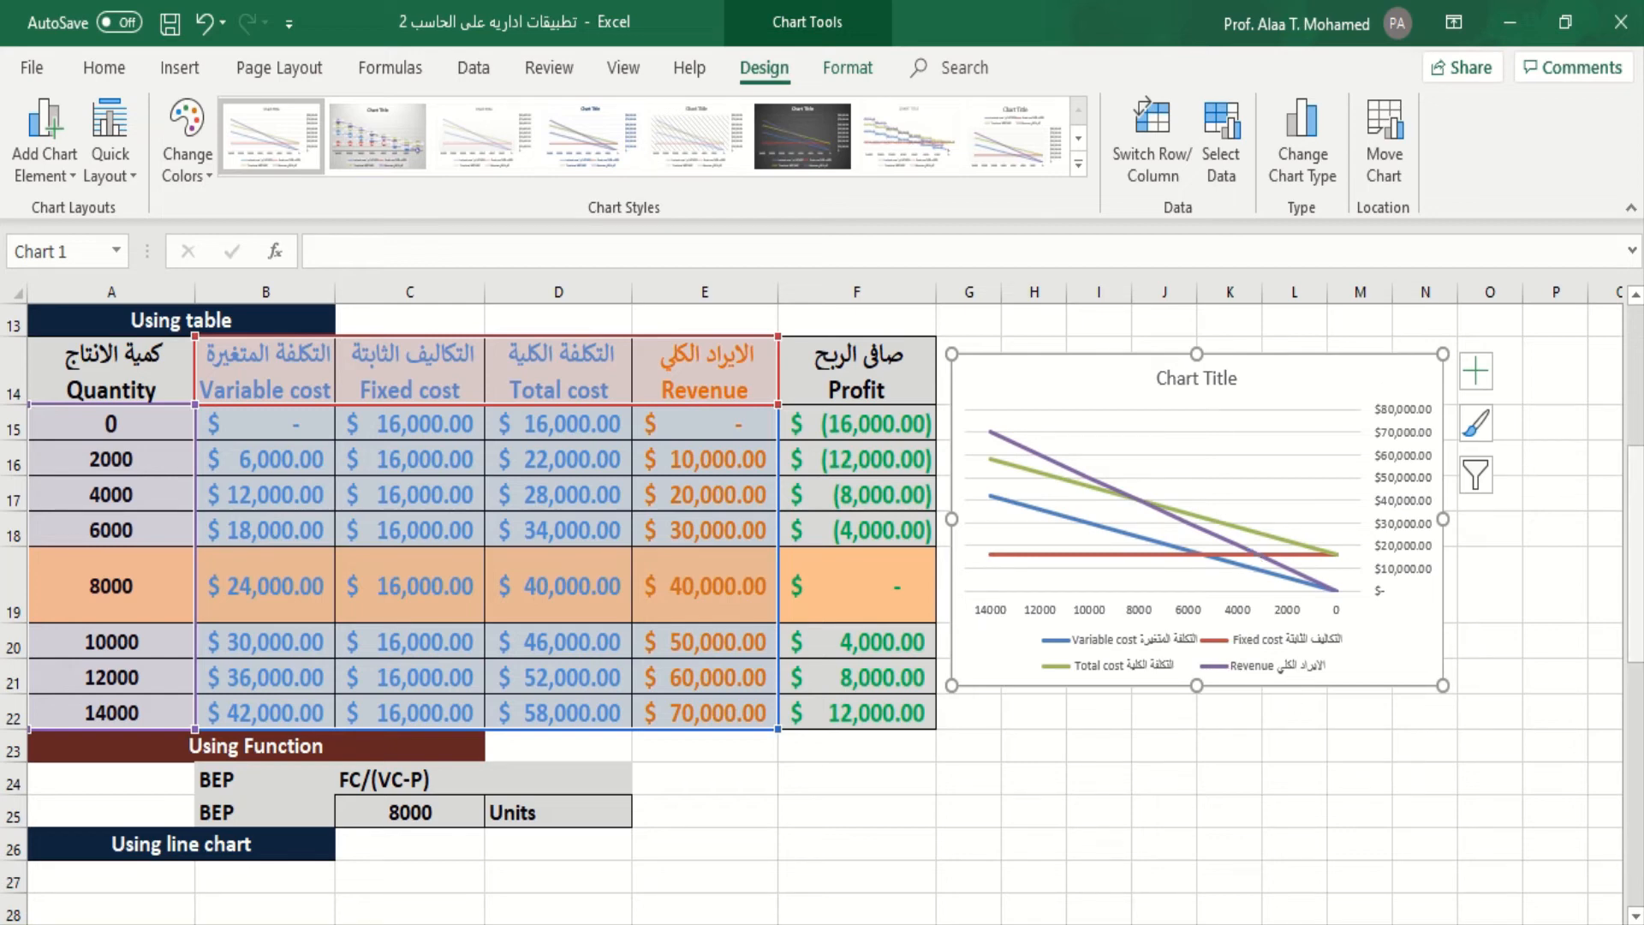
left_click_drag(1638, 627, 1638, 641)
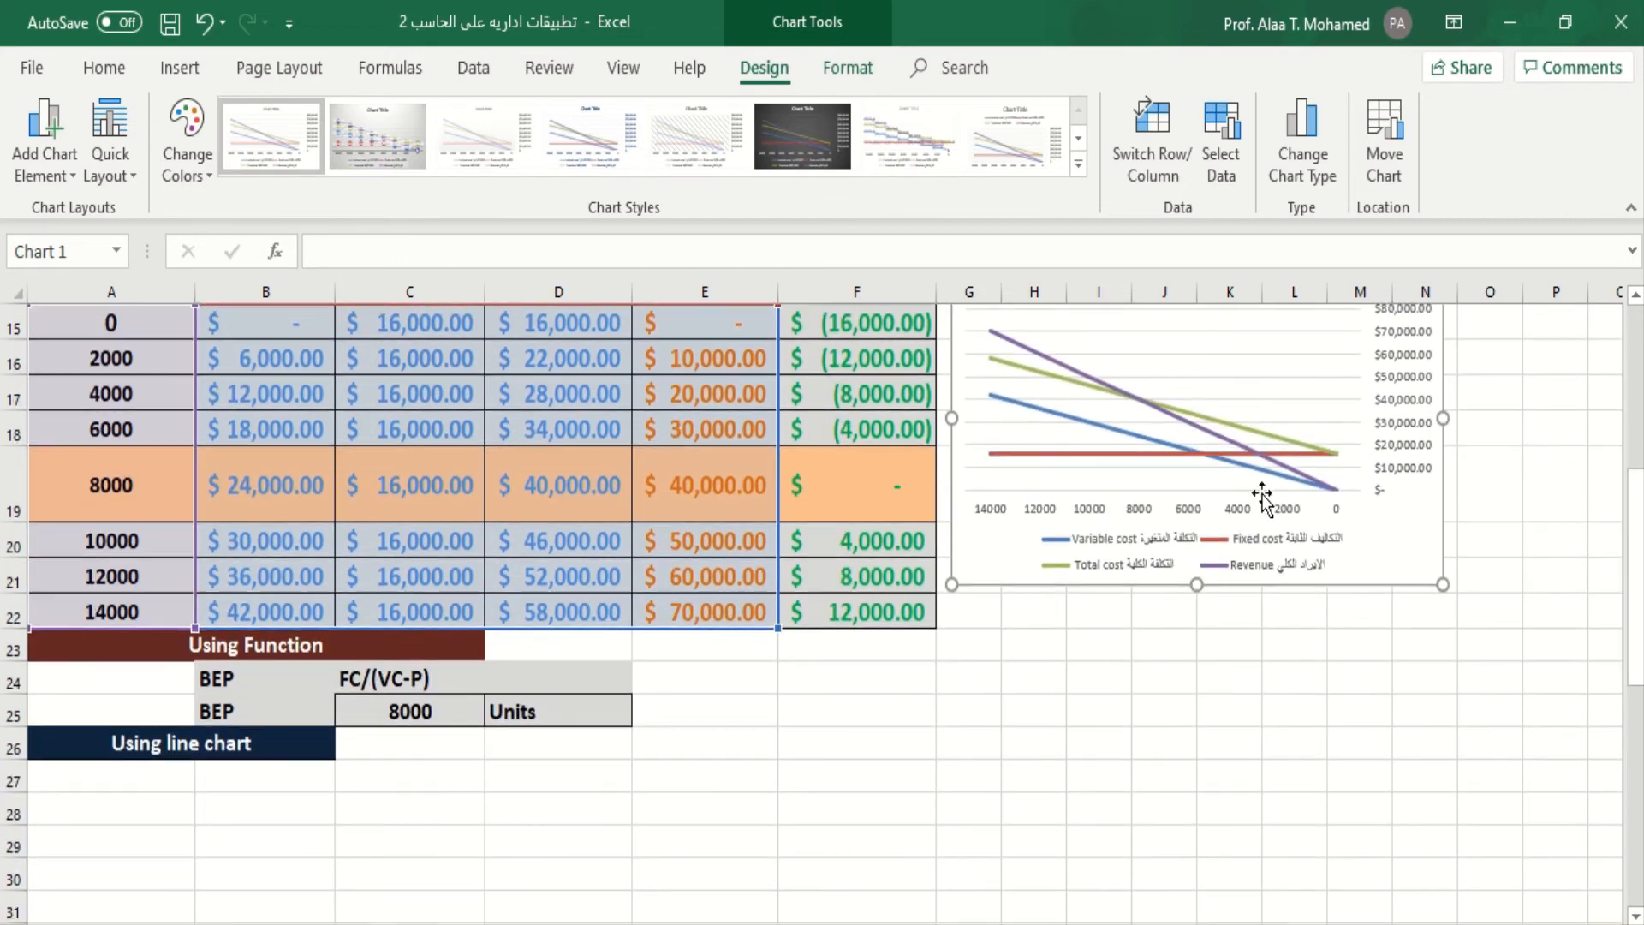
left_click(1256, 454)
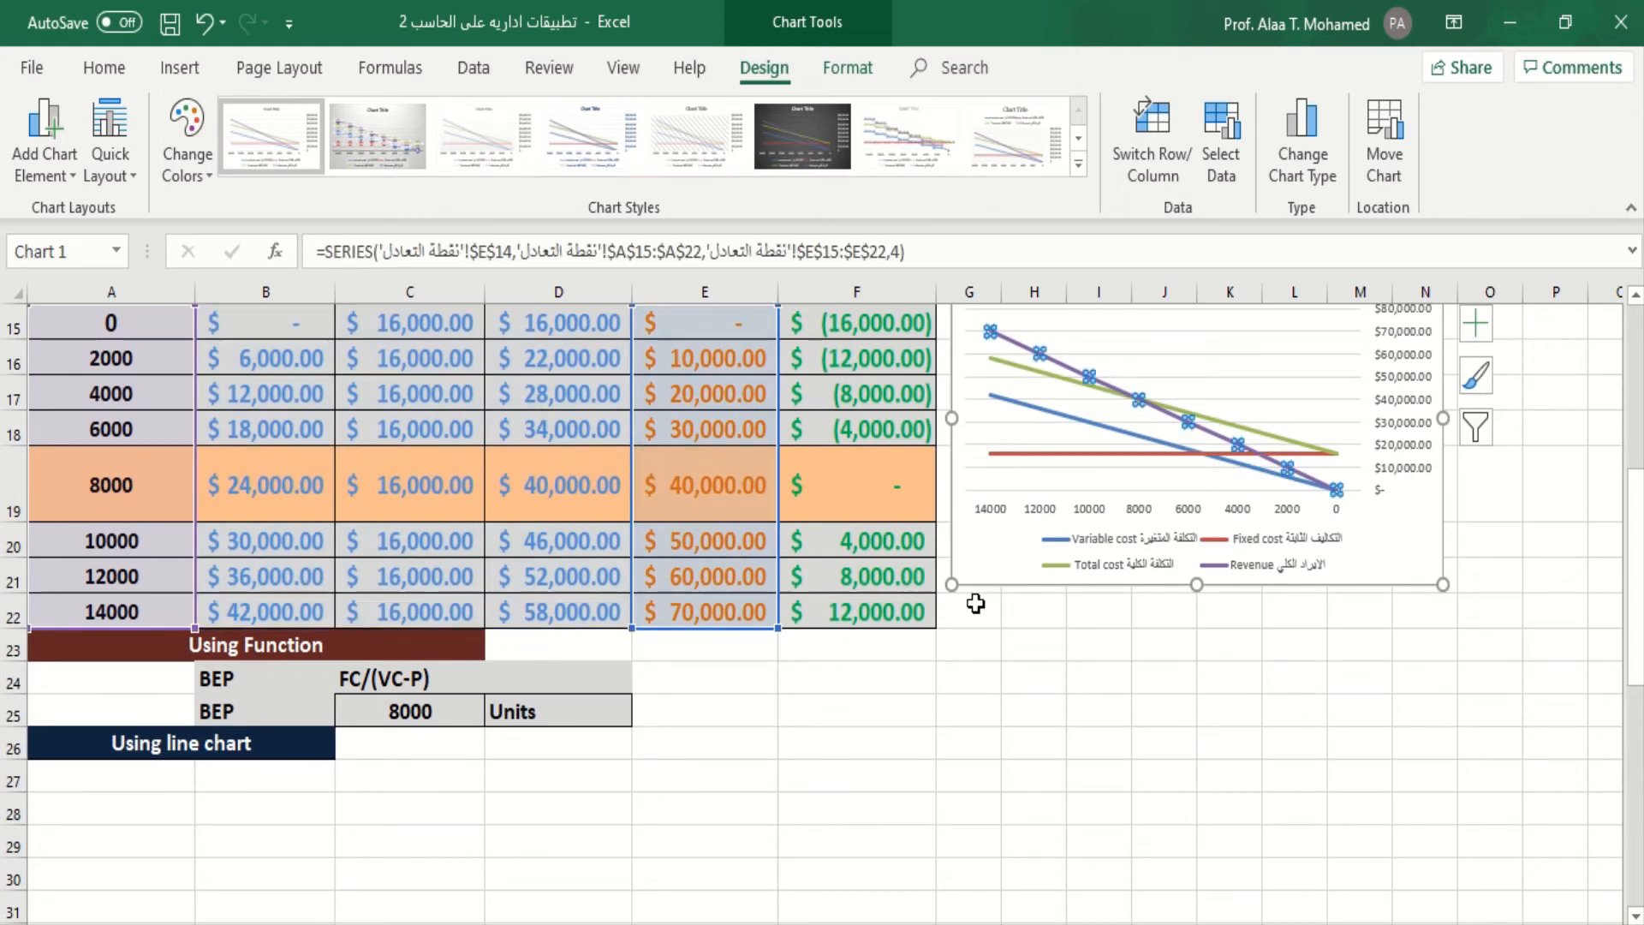
left_click_drag(981, 591, 89, 910)
left_click_drag(111, 827, 171, 830)
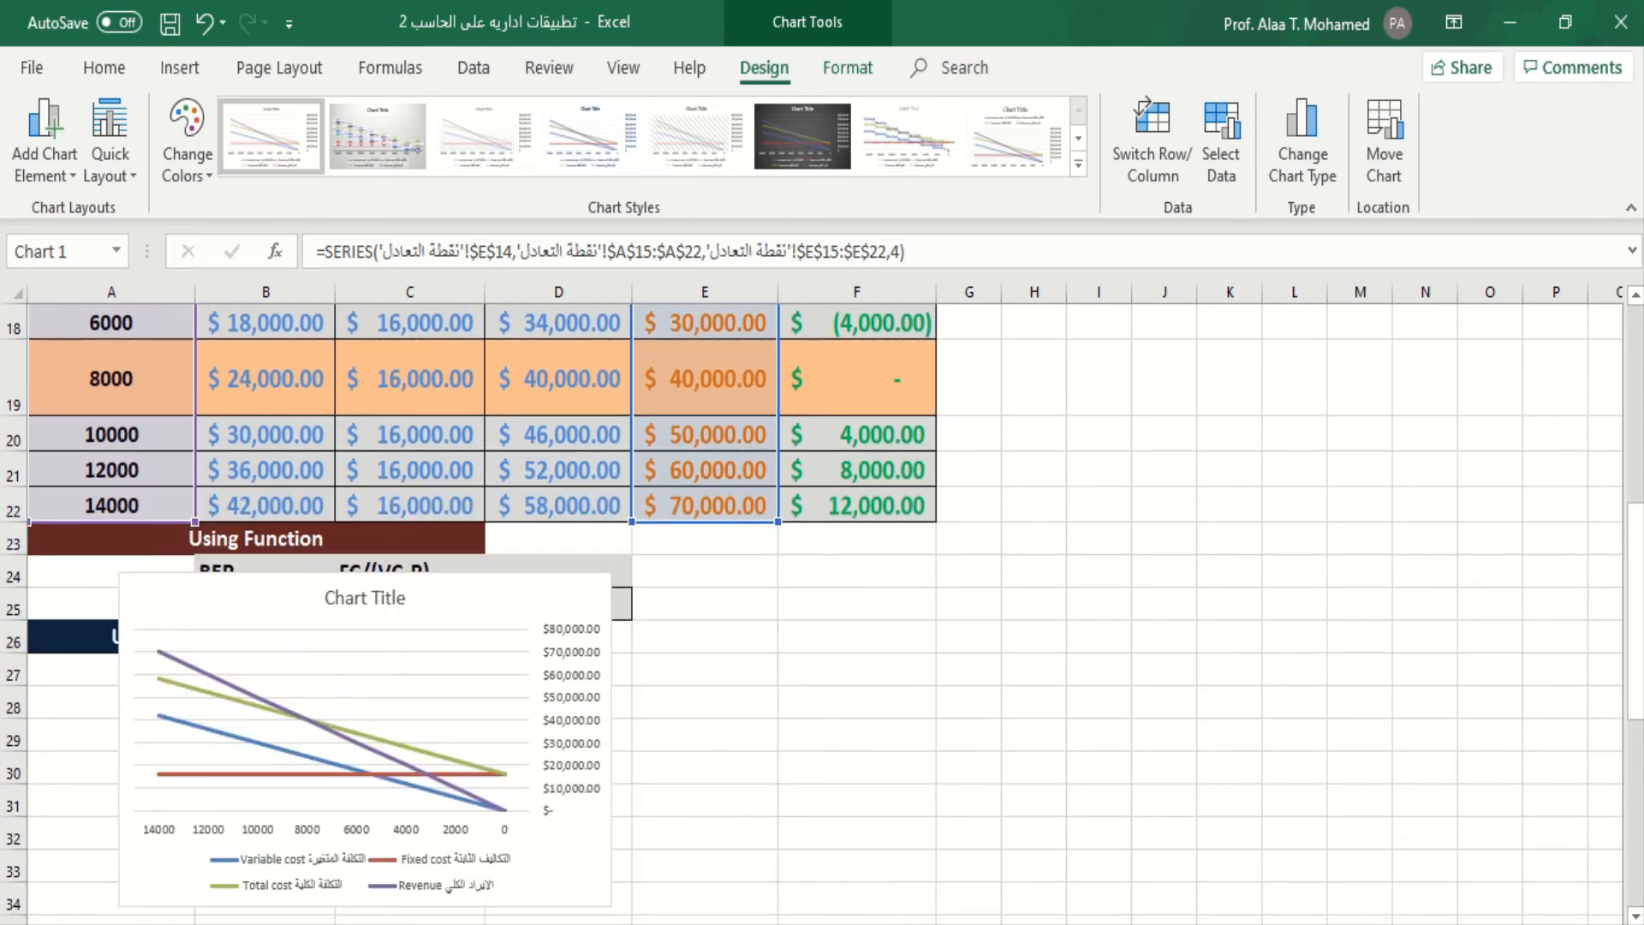
key("Escape")
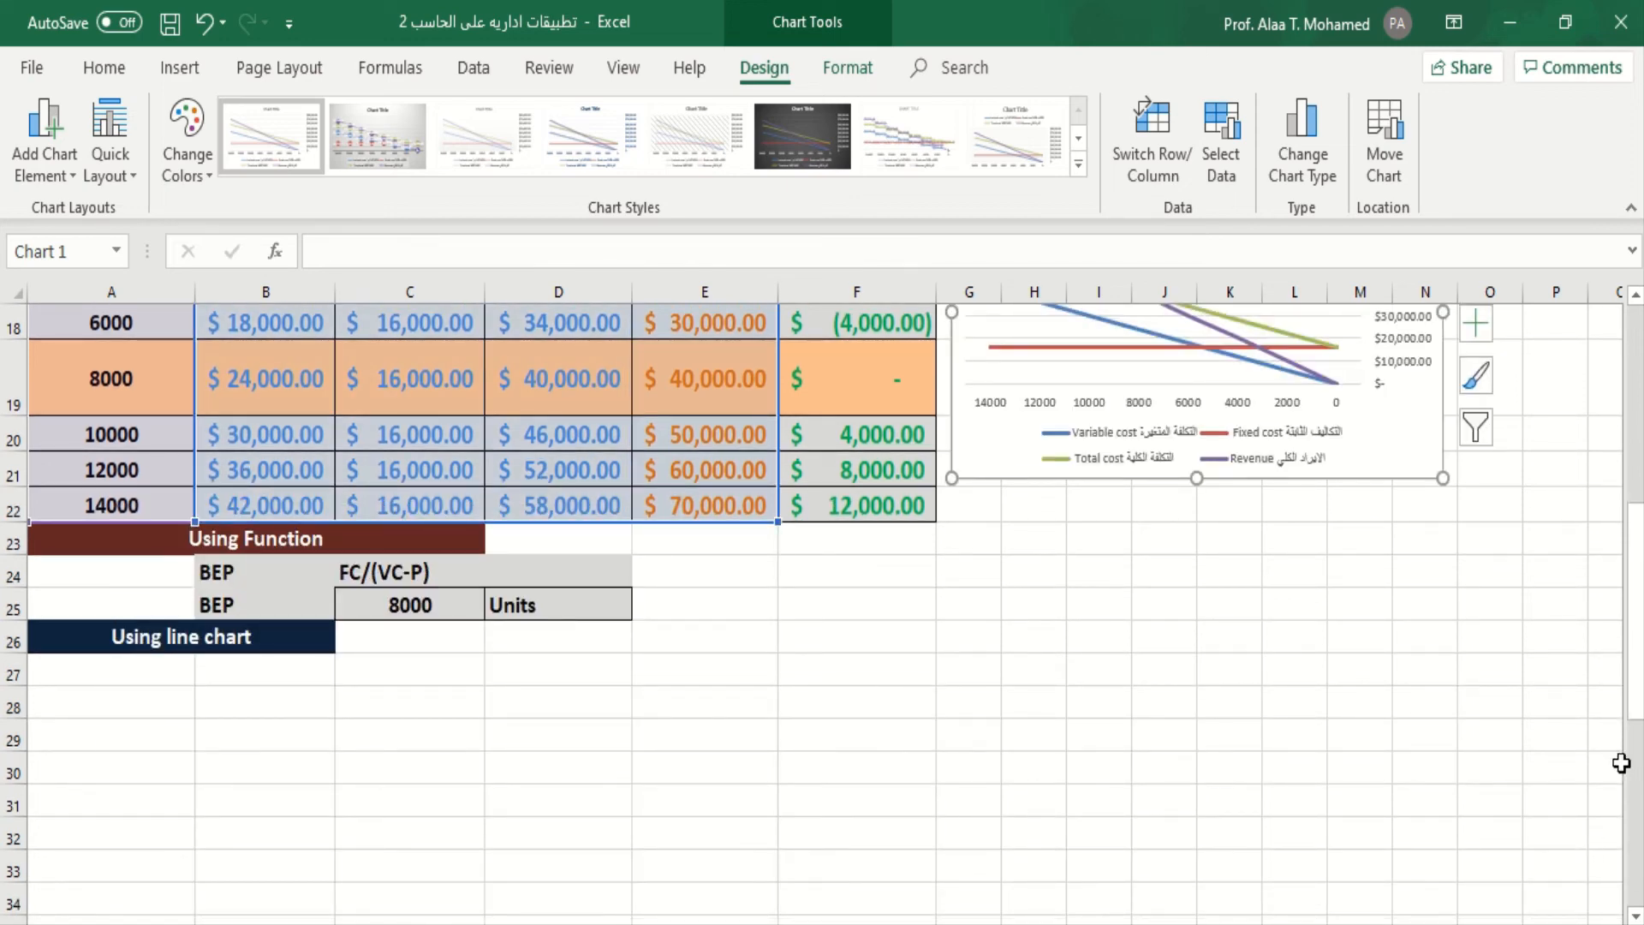
- Move the line chart into the empty area directly below the "Using line chart" heading
left_click(1310, 450)
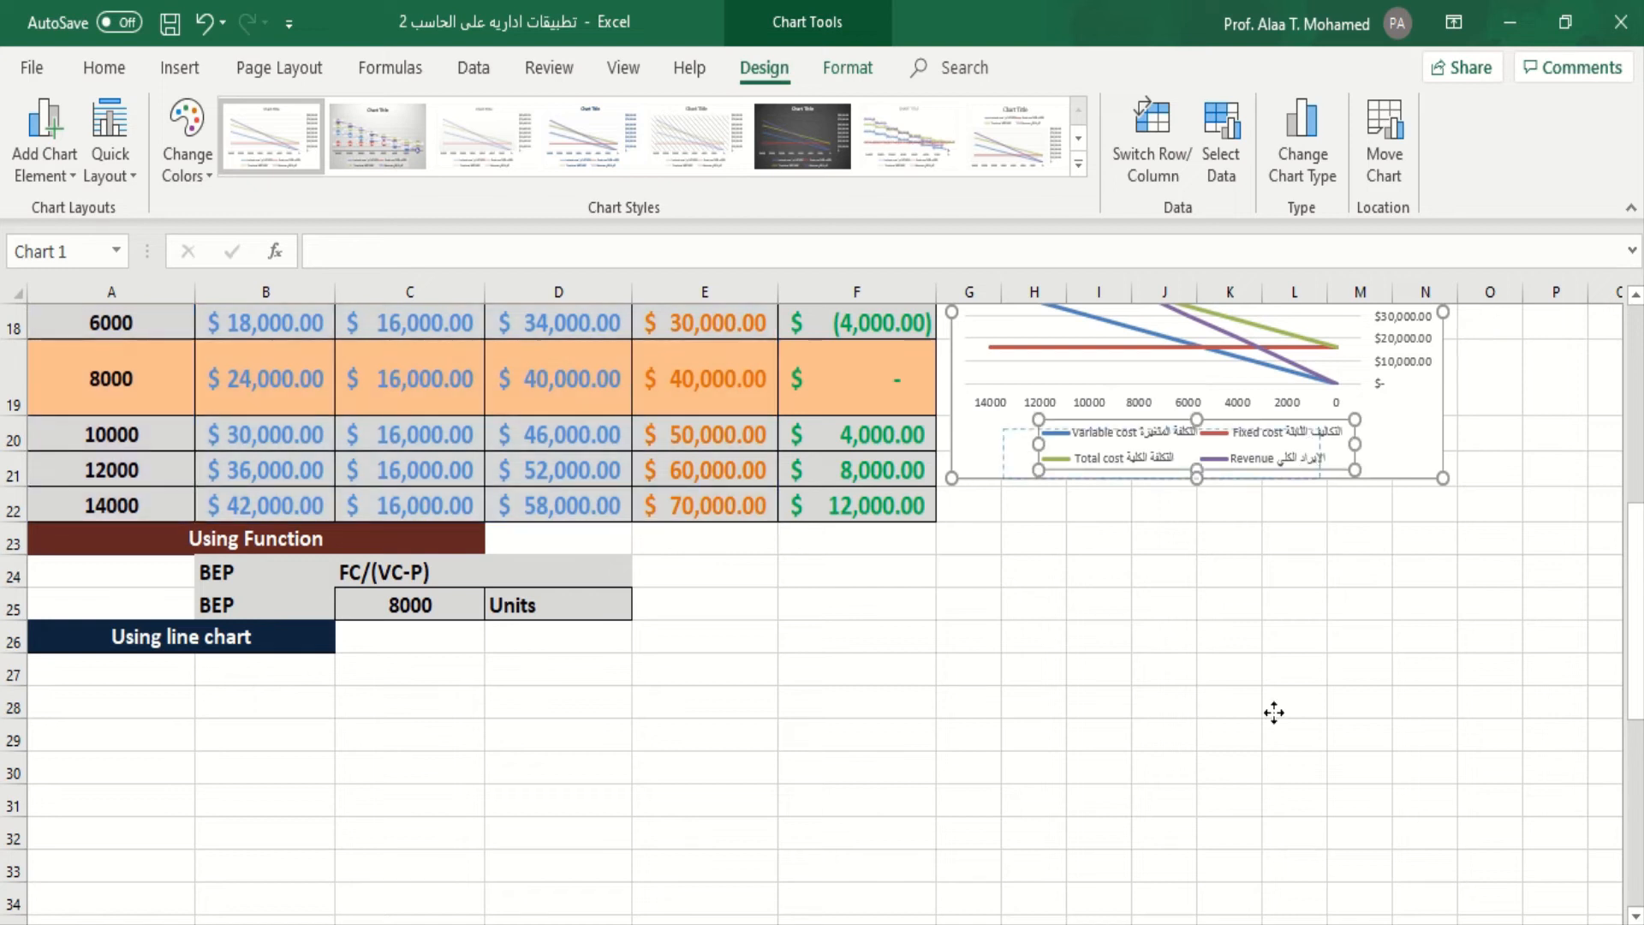
left_click_drag(1416, 481, 1367, 877)
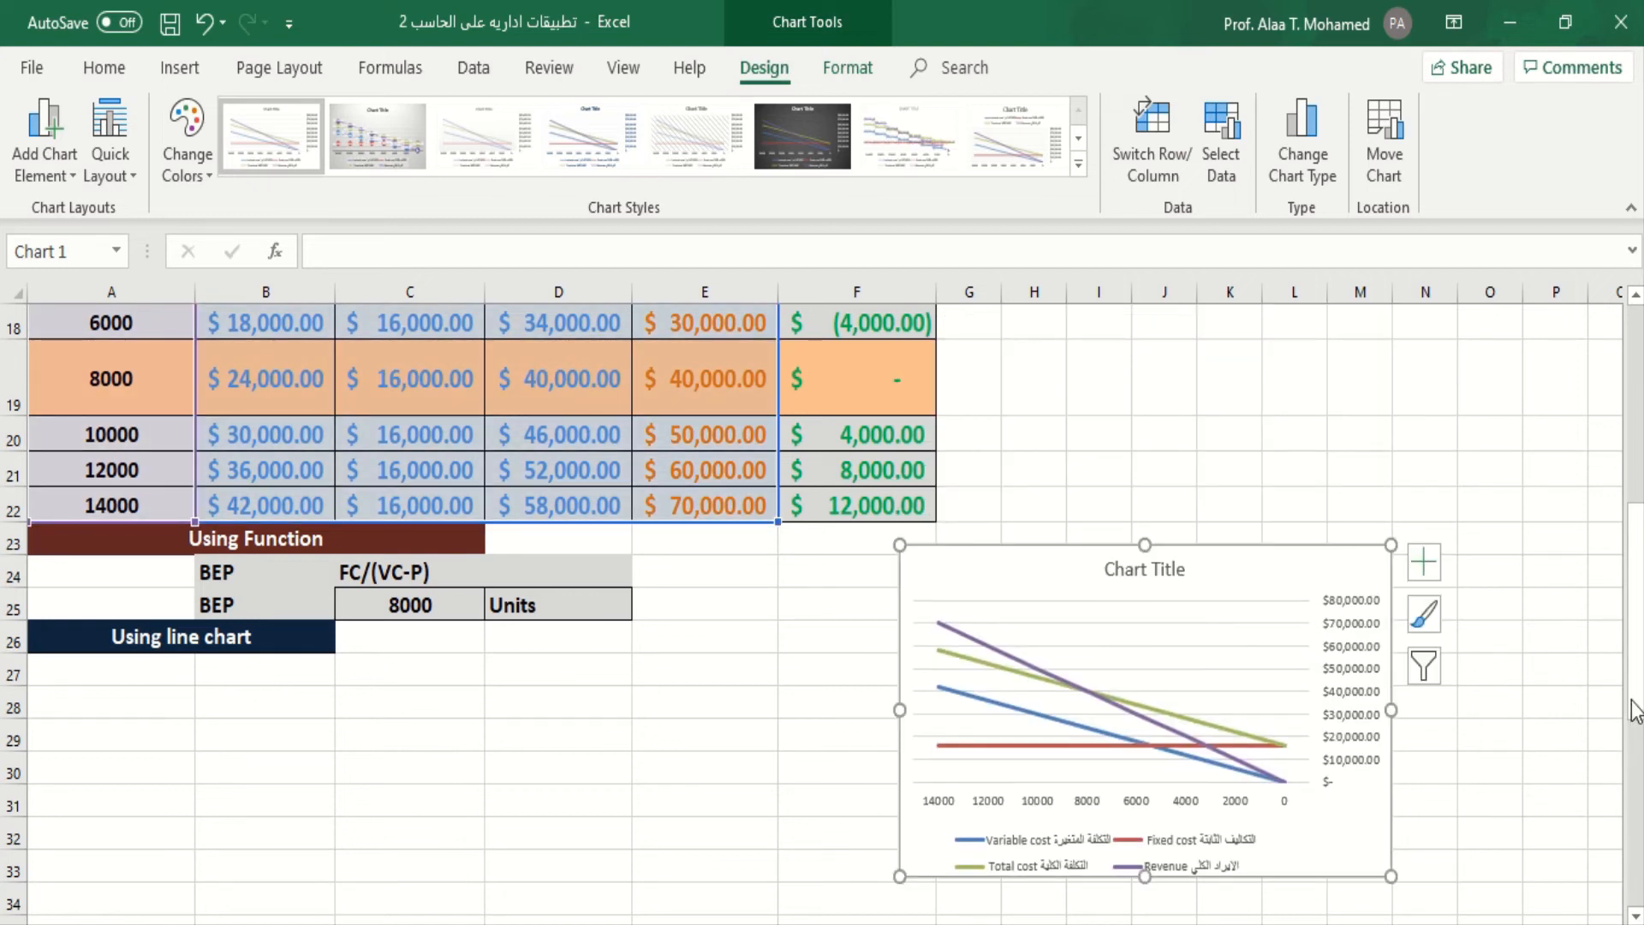
scroll(1367, 737, "down", 1)
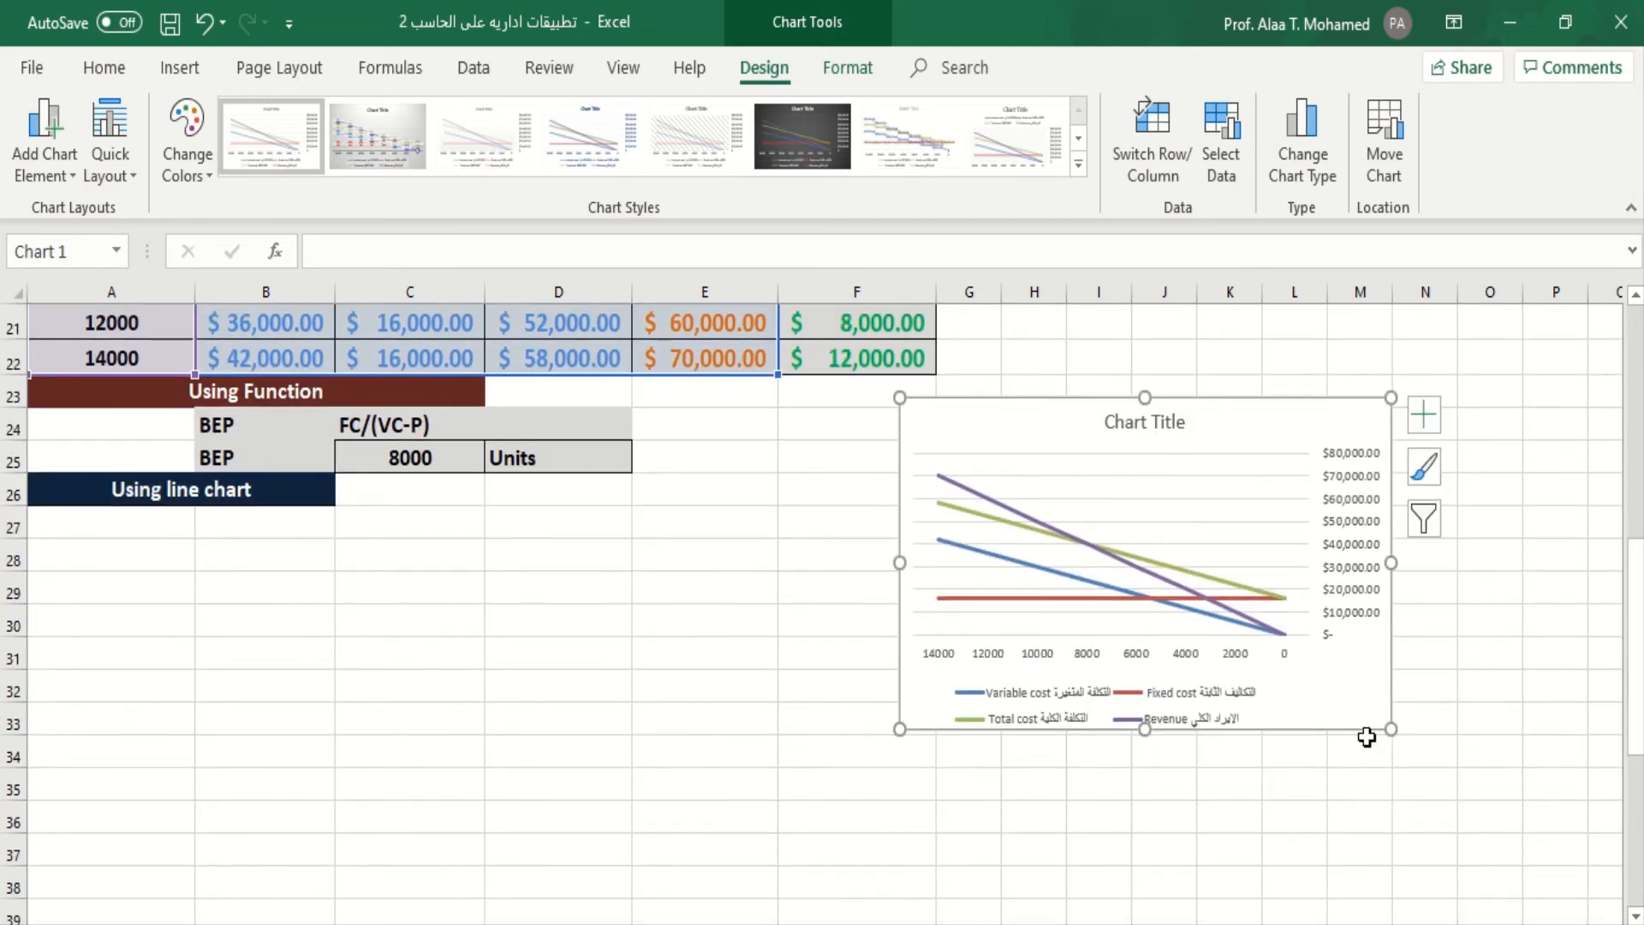
left_click_drag(1365, 734, 511, 848)
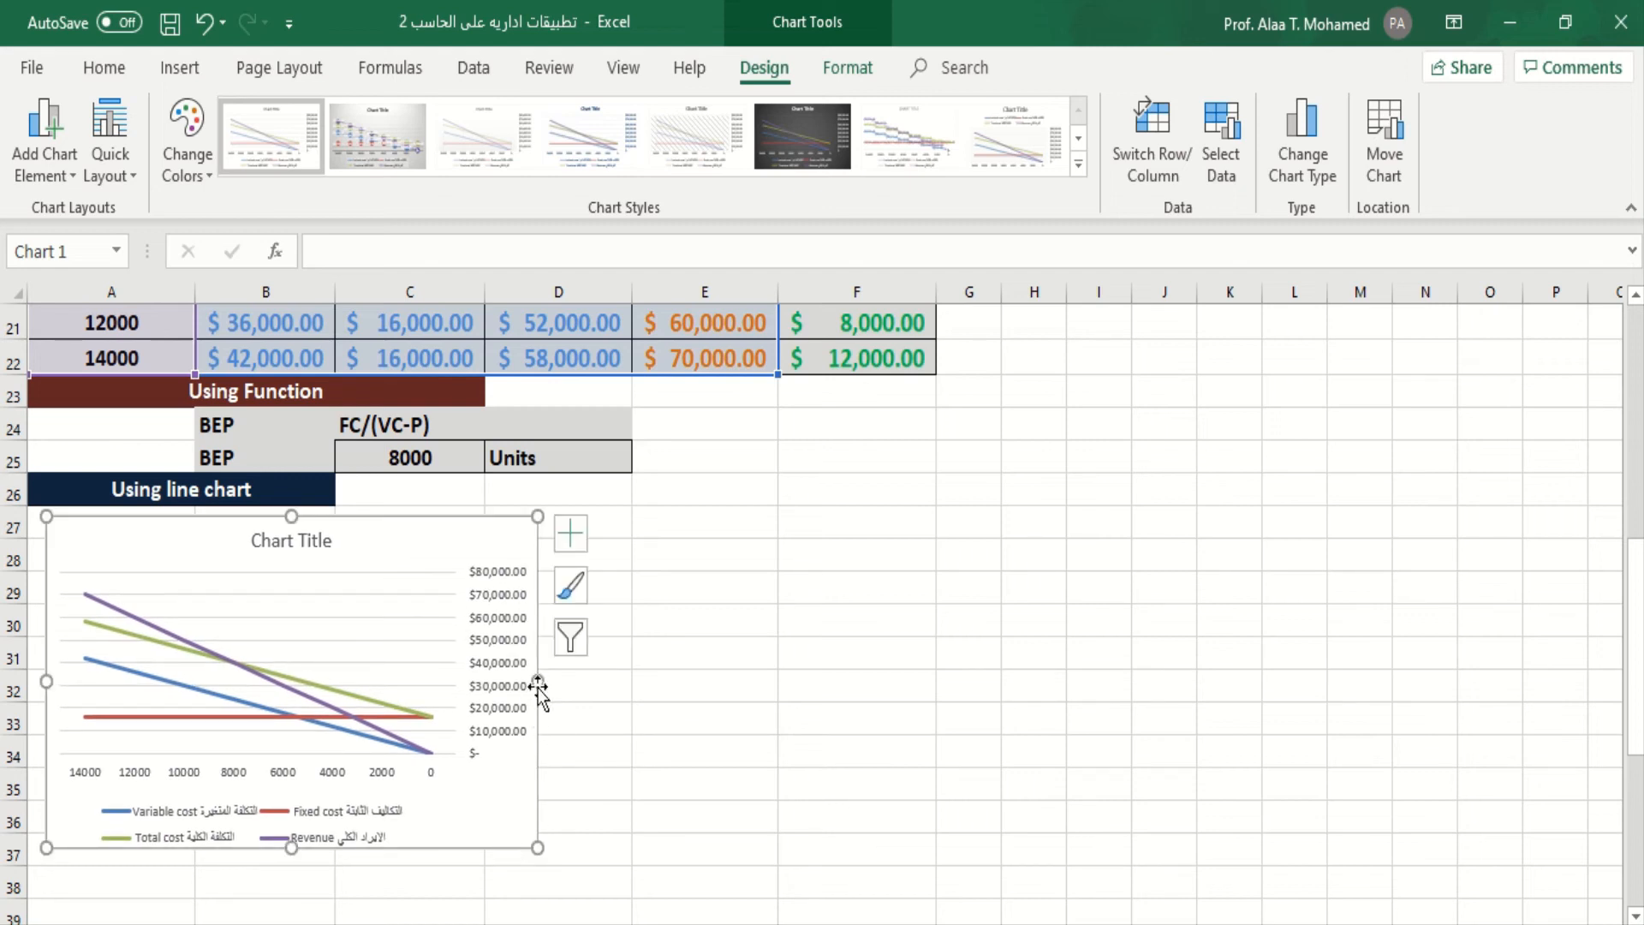
- Enlarge the chart to reach from column A into column E and down to row 40, and apply the dark-background chart style
left_click_drag(539, 682, 742, 681)
left_click_drag(393, 861, 393, 804)
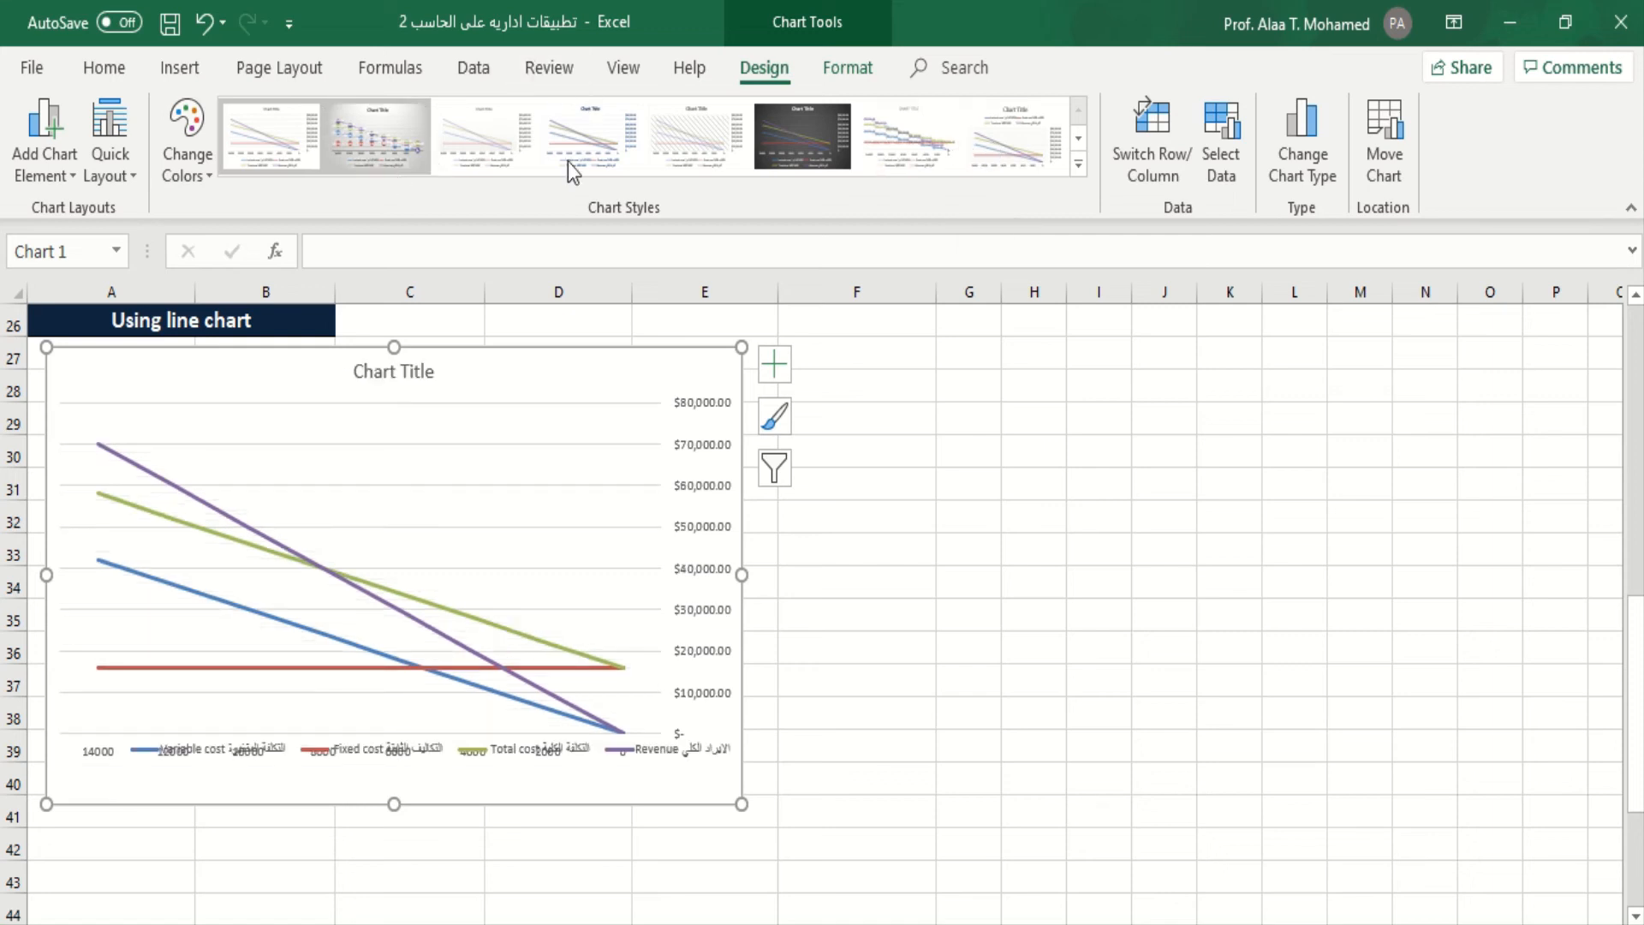
left_click(807, 136)
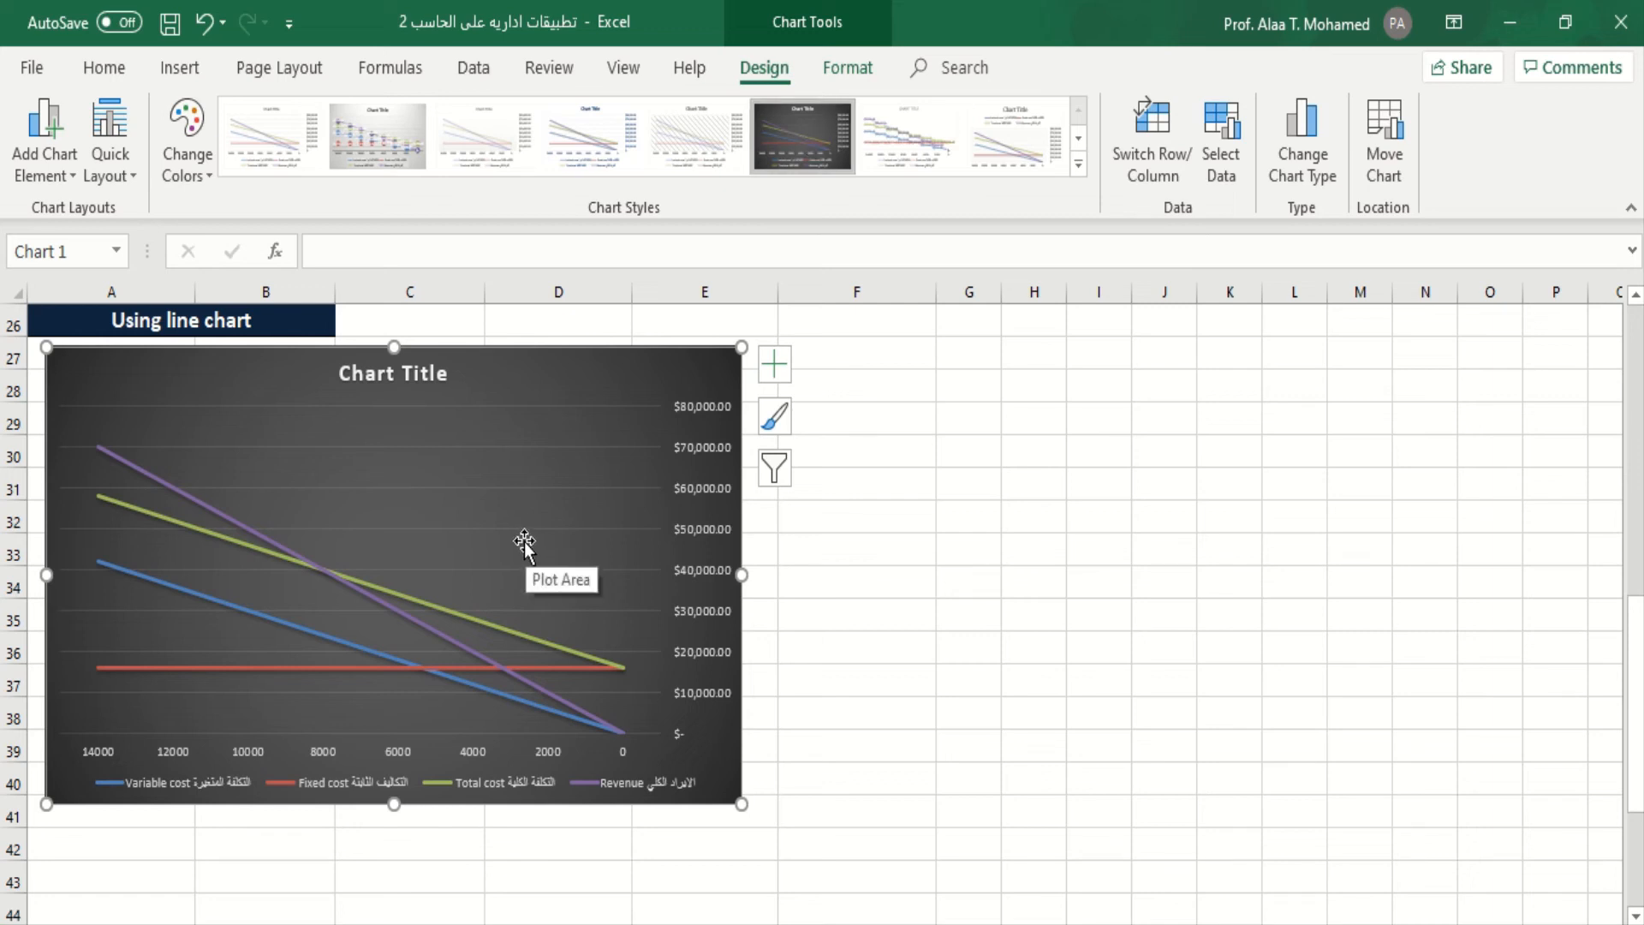
mouse_move(458, 611)
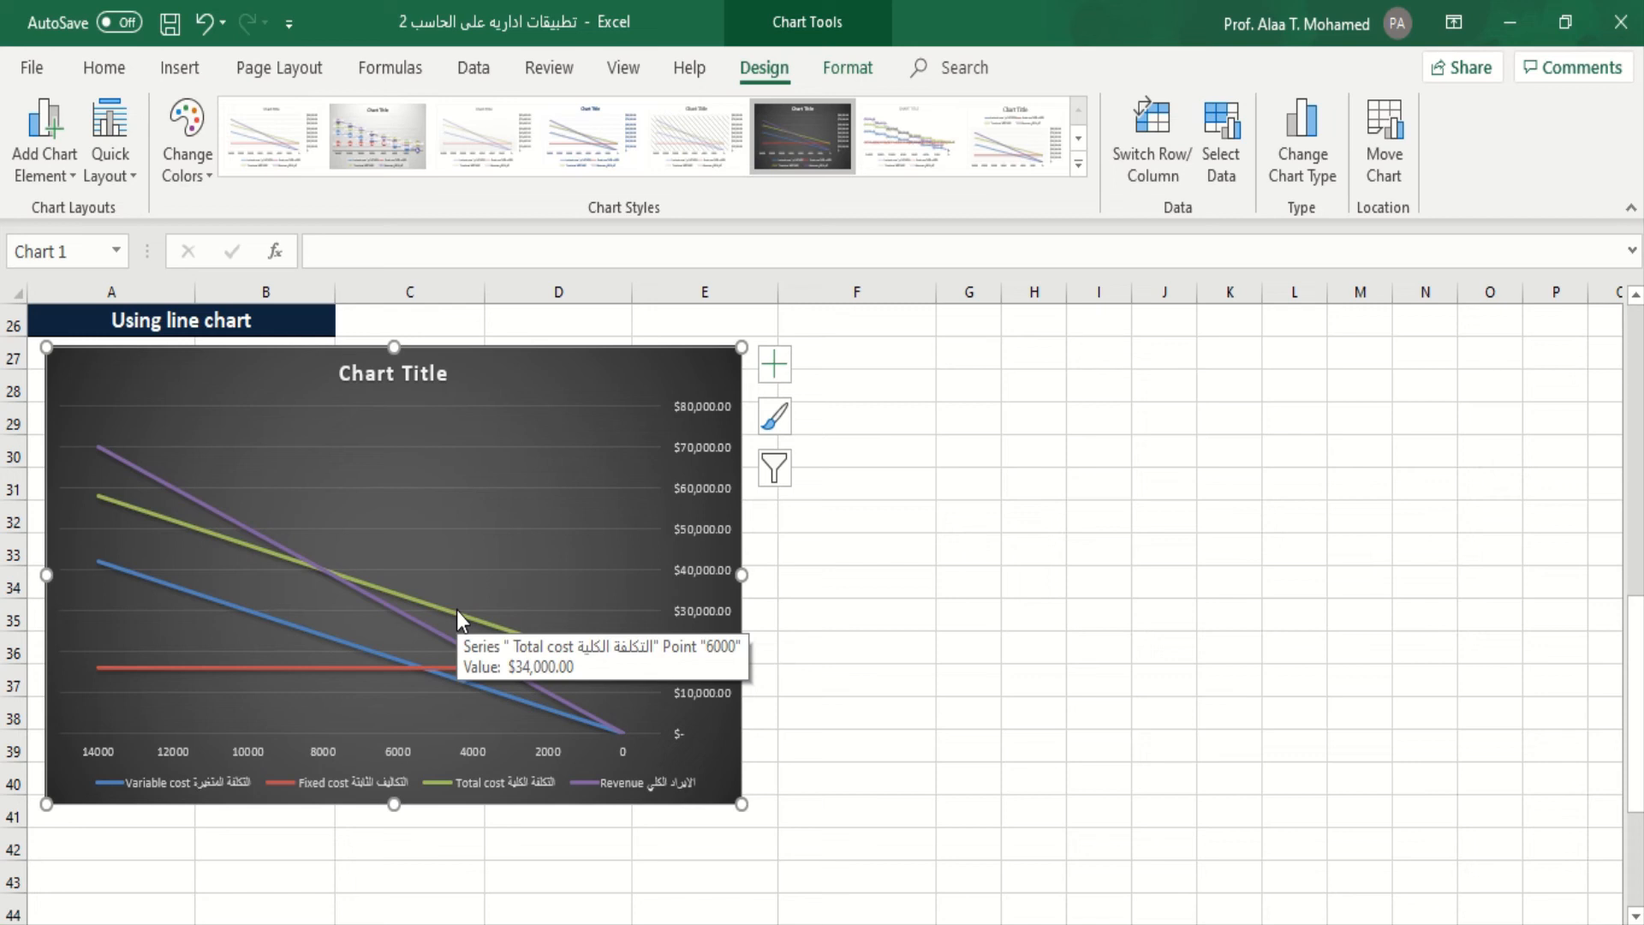
- Replace the placeholder chart title with "BEP analysis chart"
triple_click(408, 366)
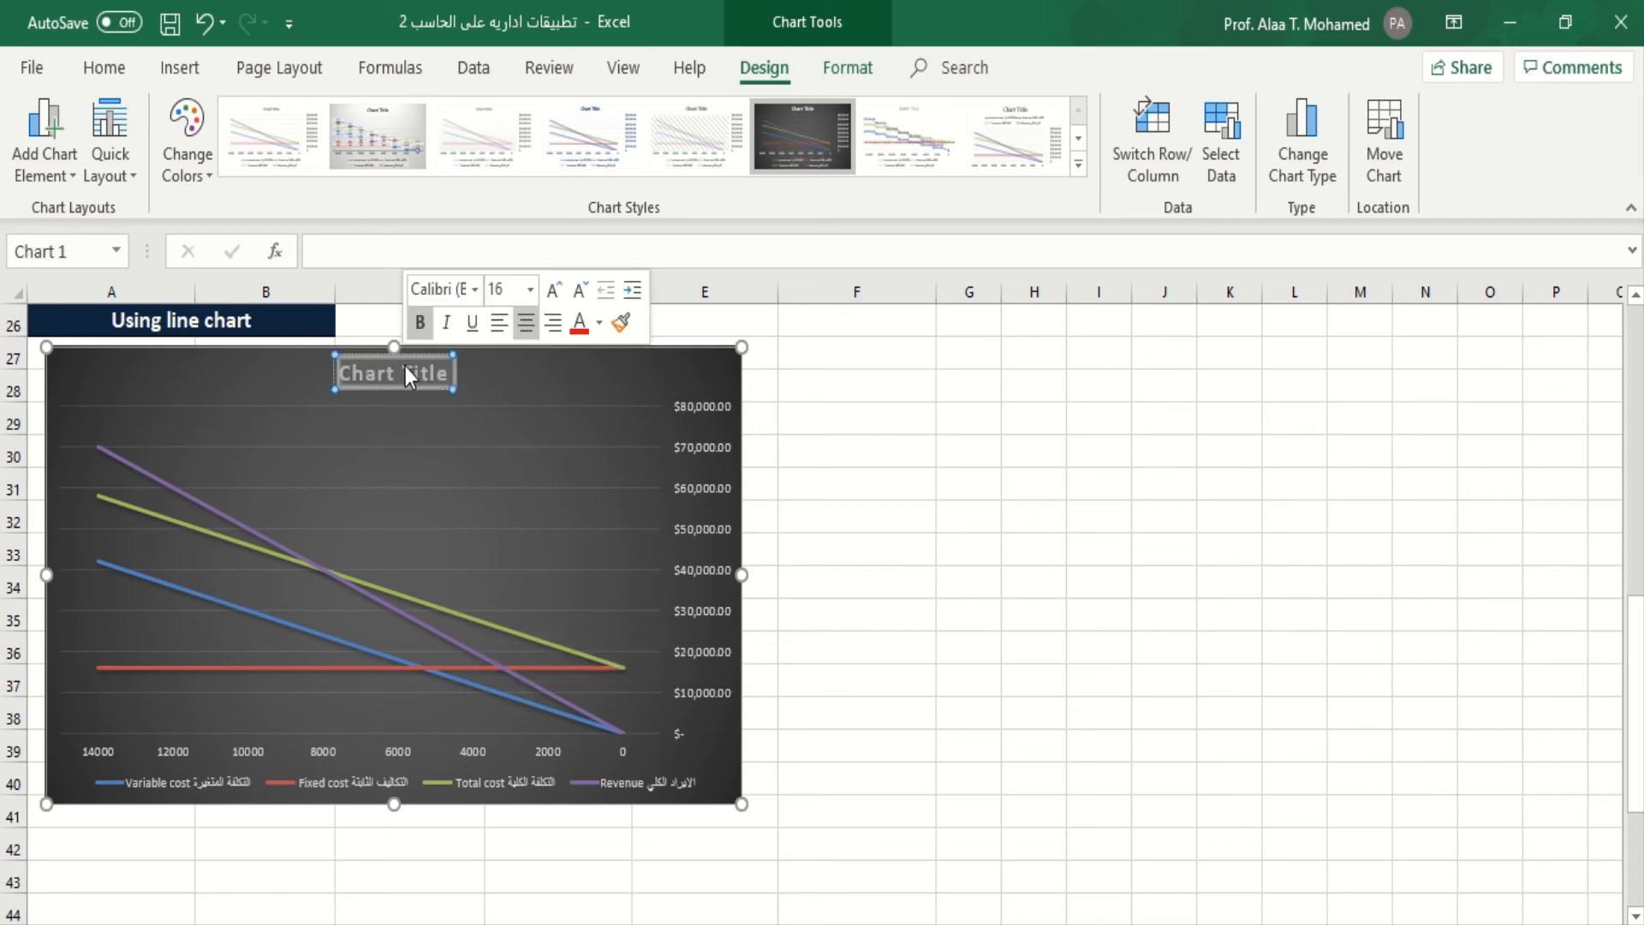
type("B")
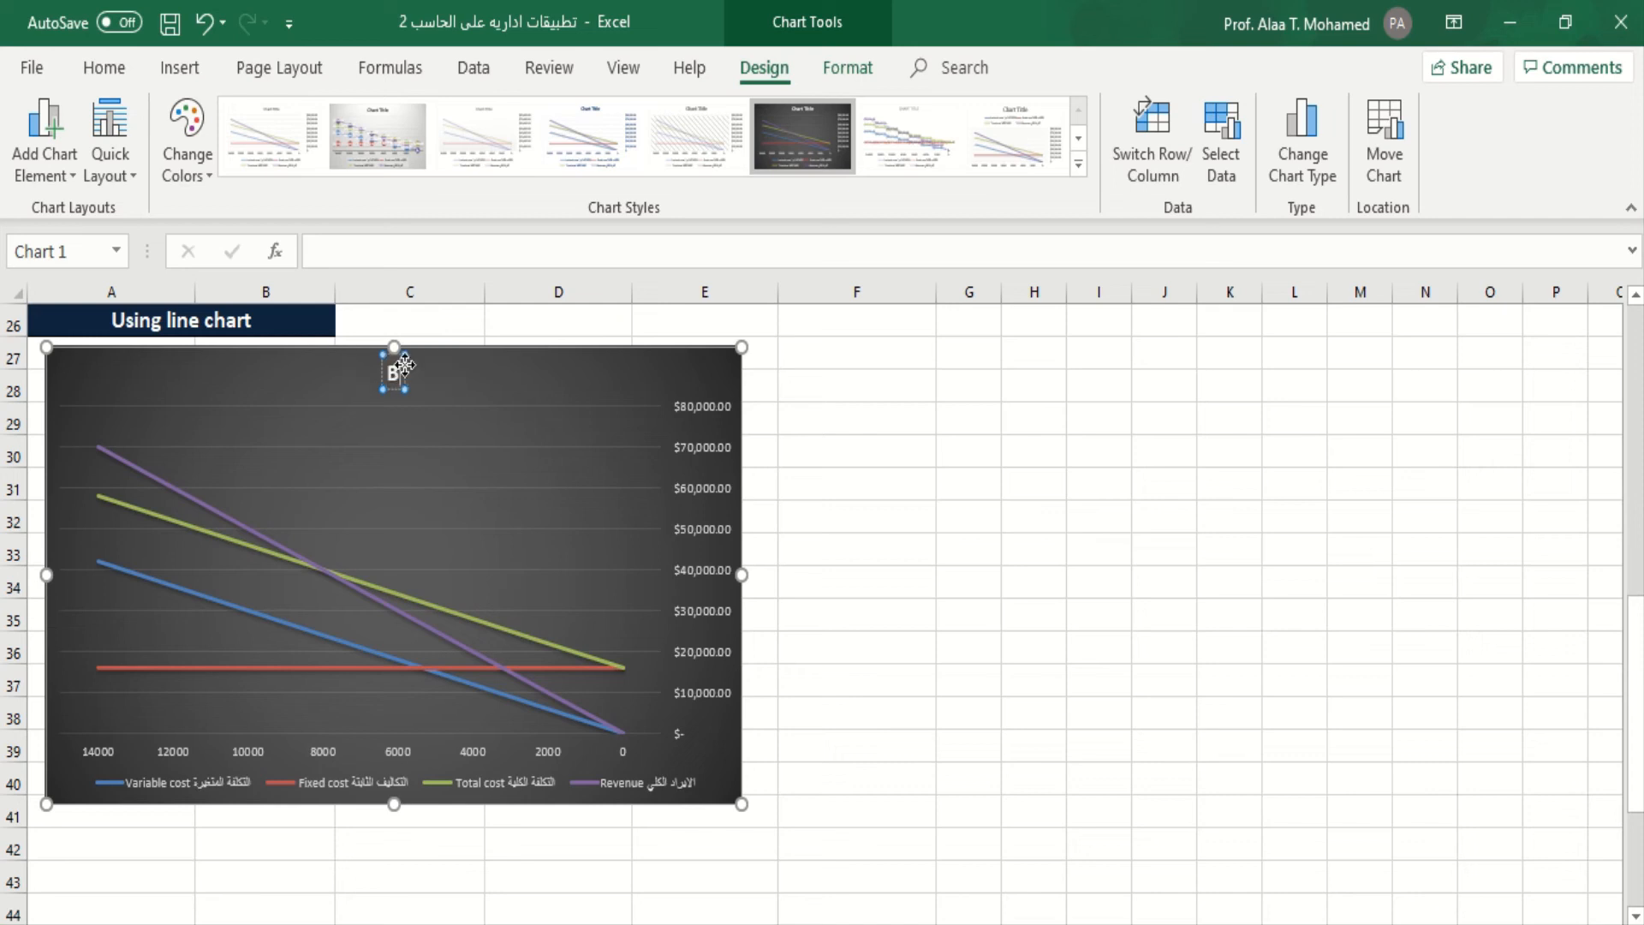
type("EP")
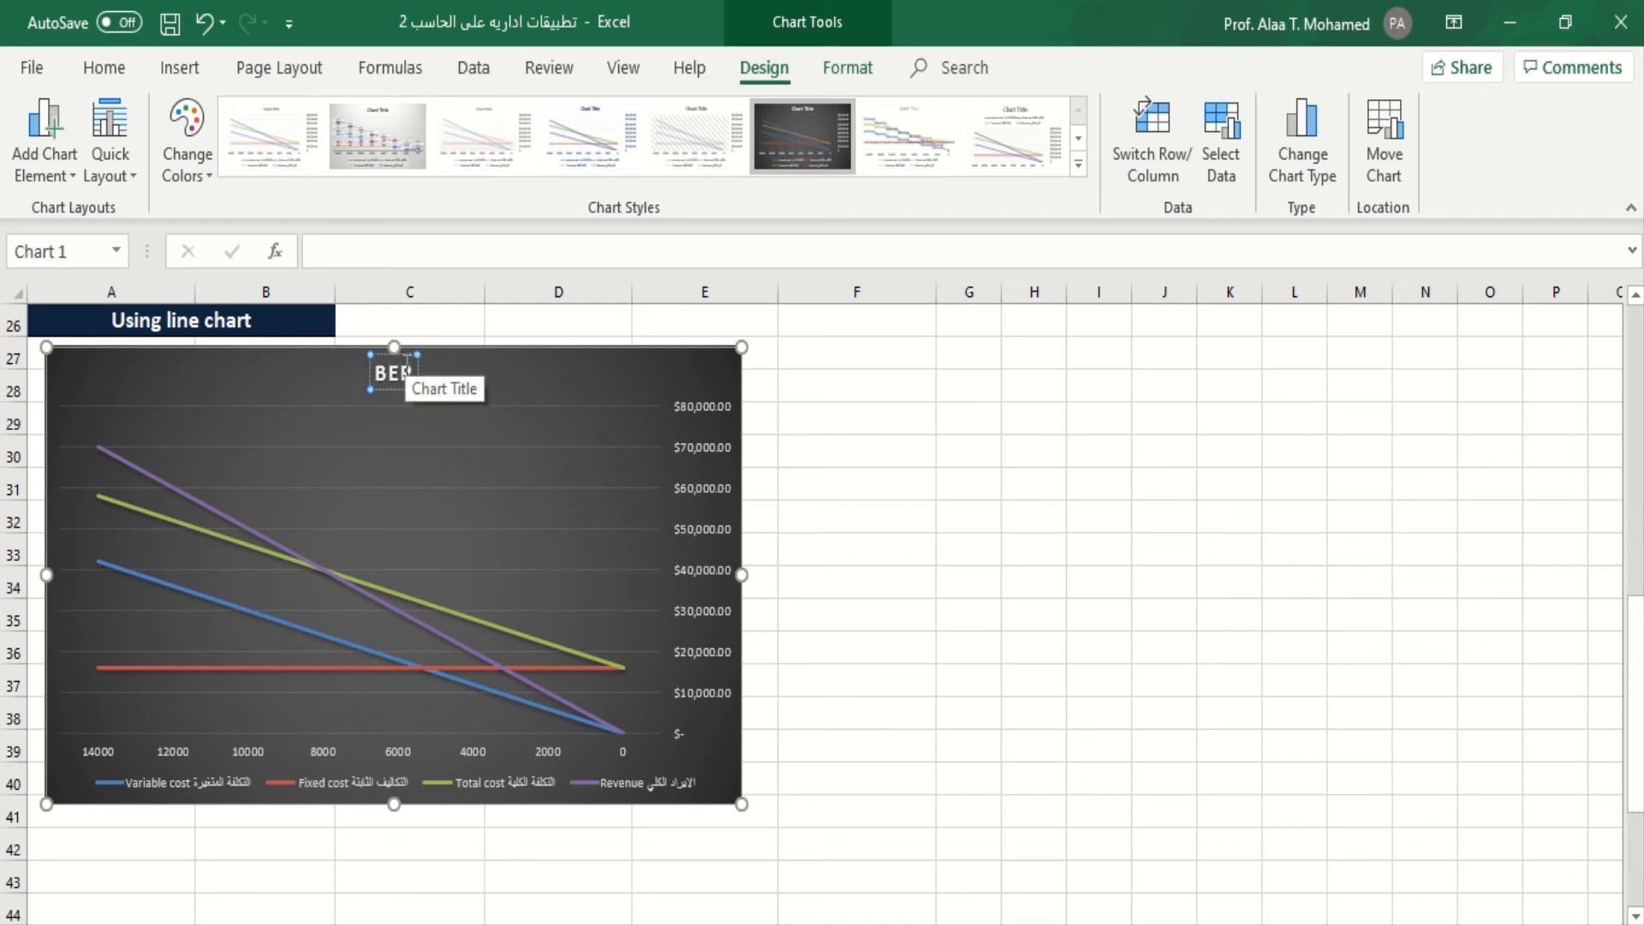
type(" ana")
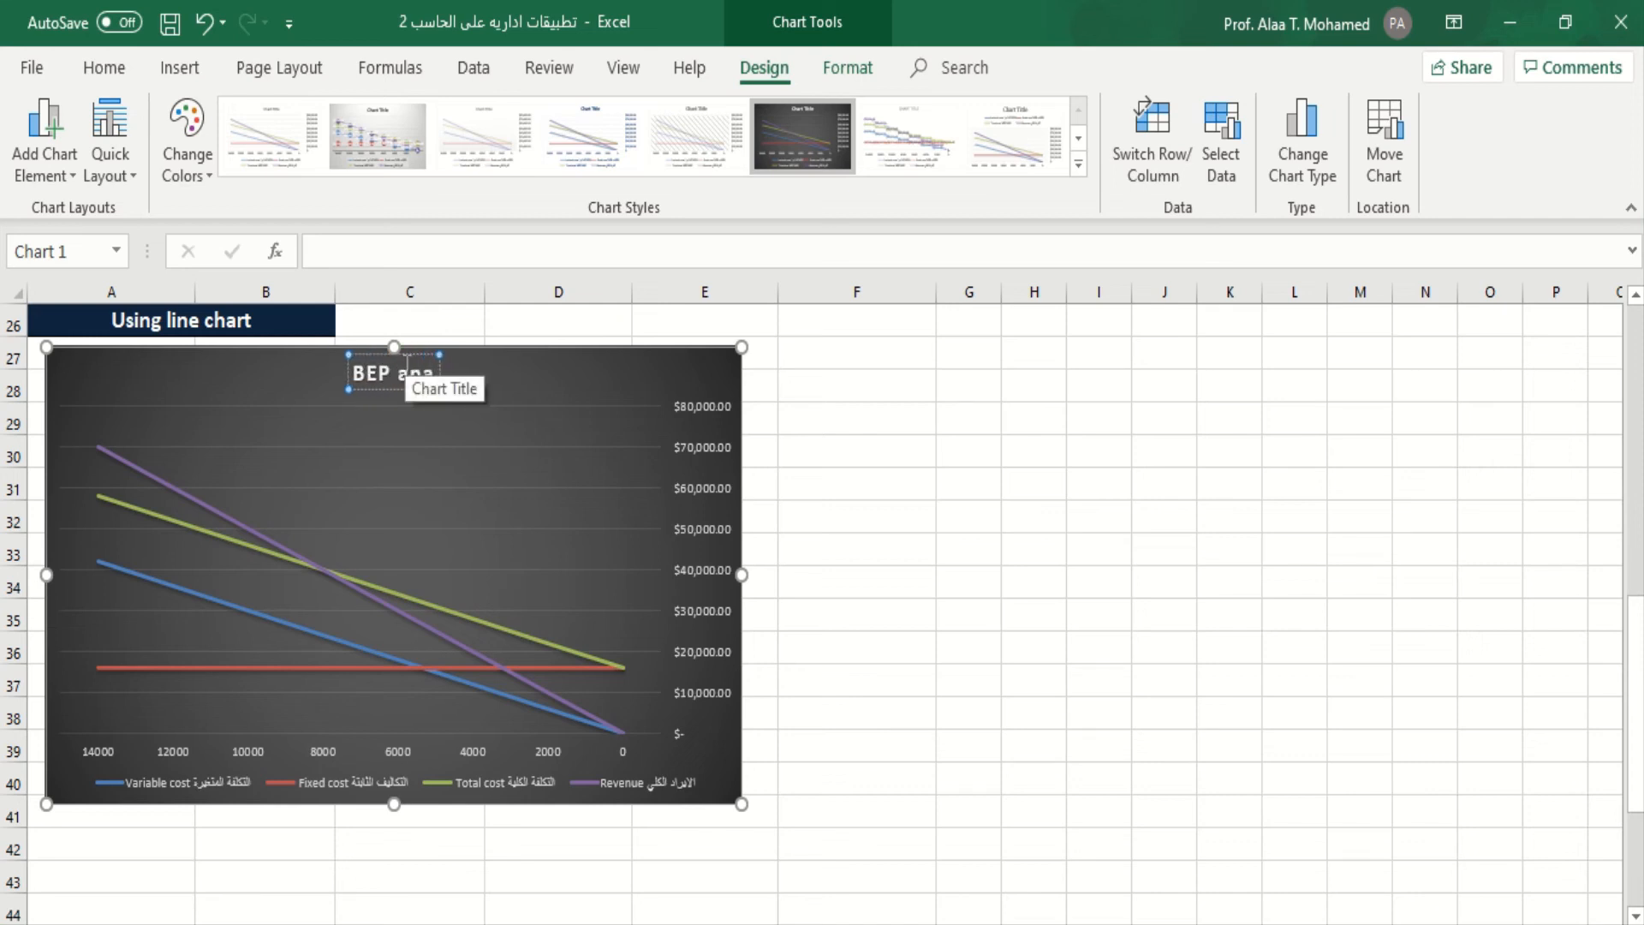
type("lysis")
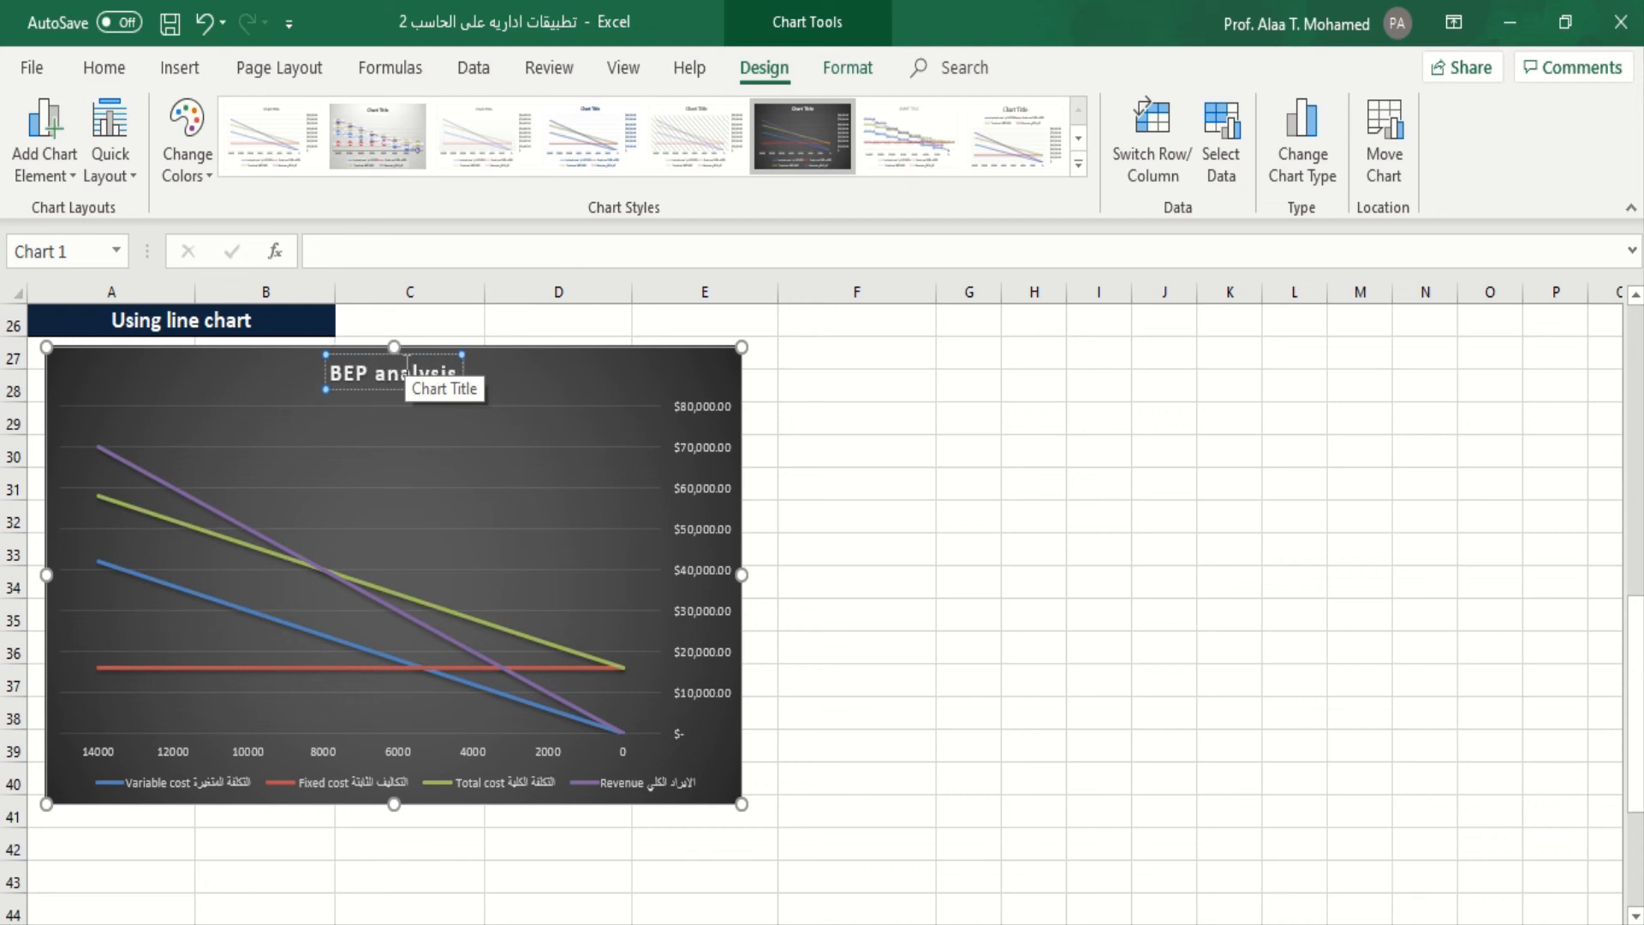
type(" chart")
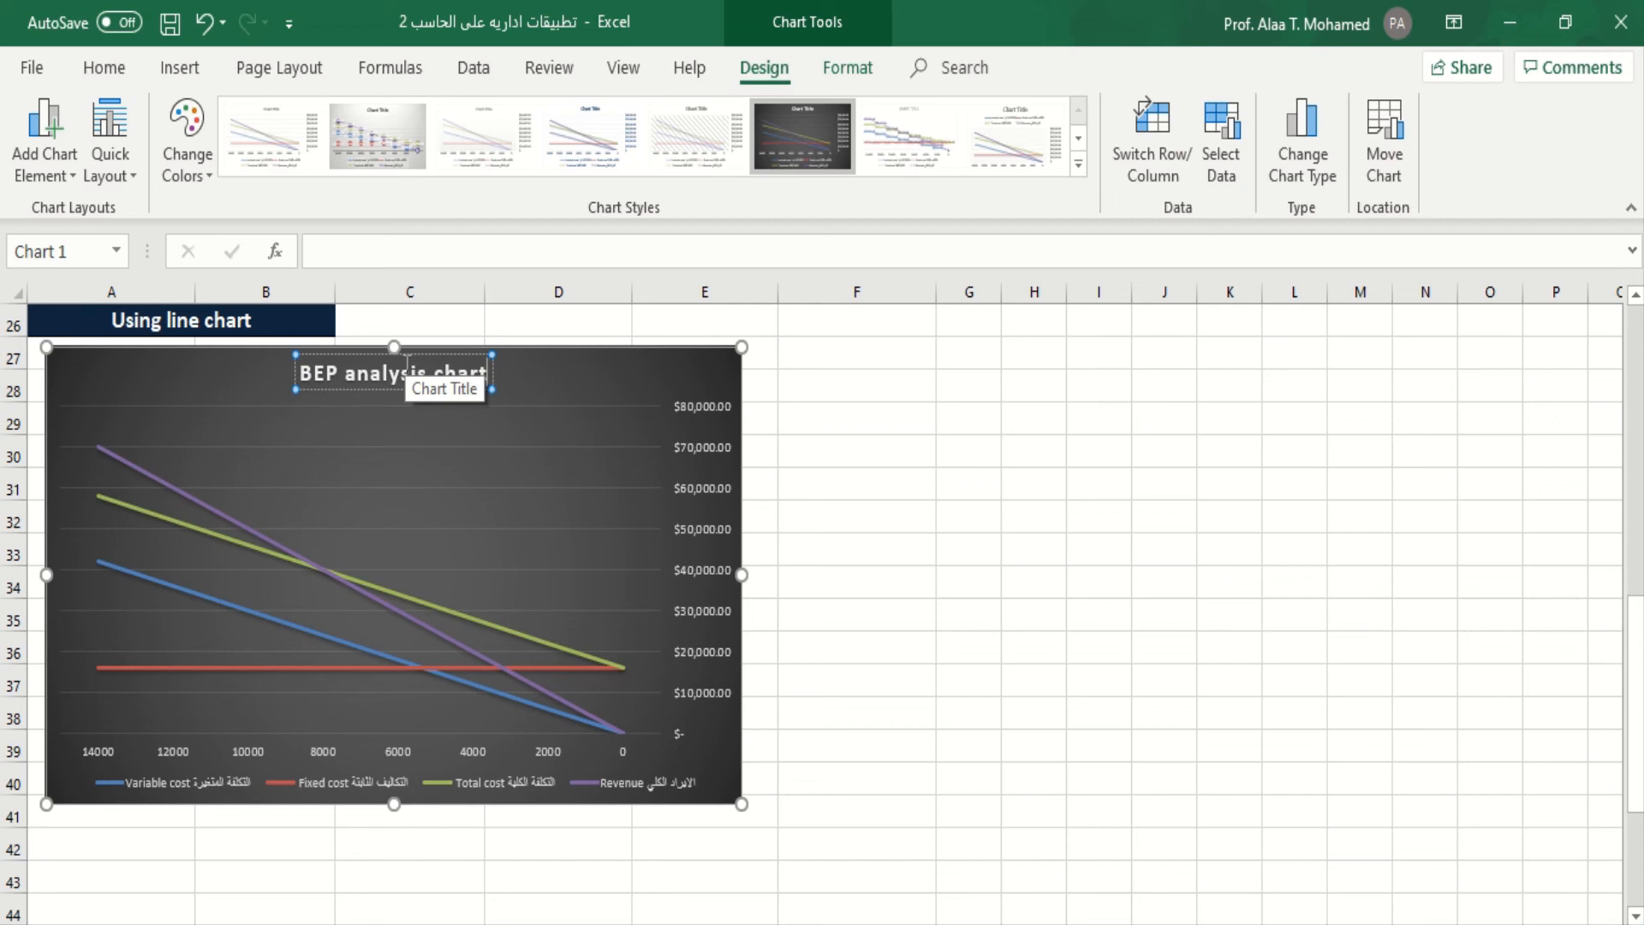
left_click(250, 376)
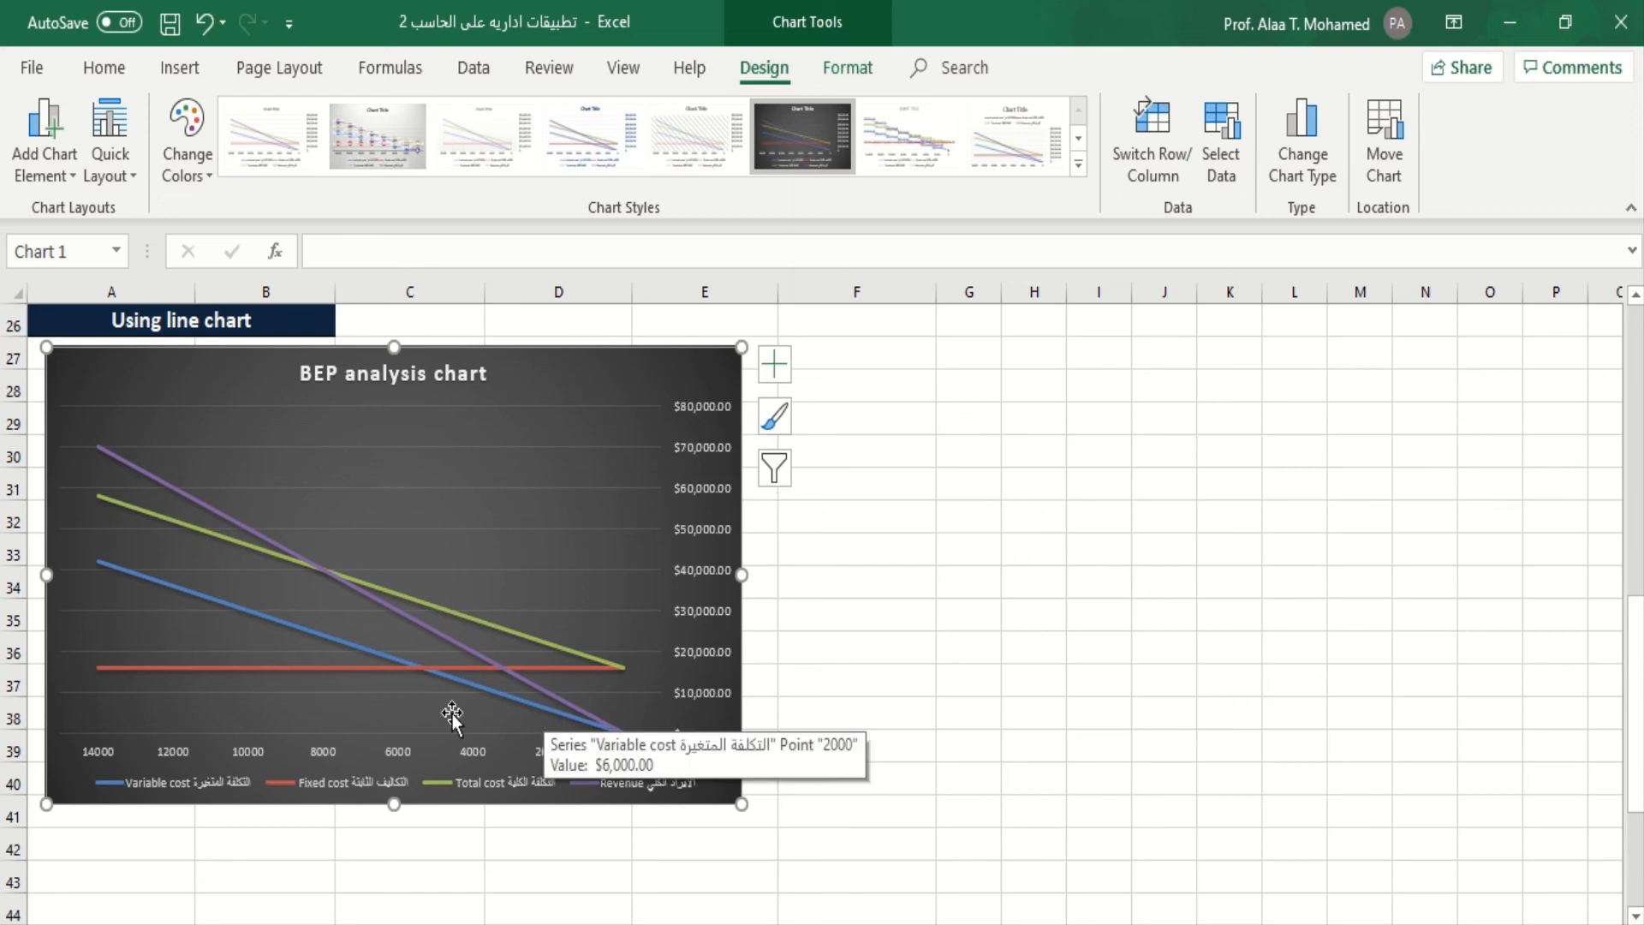
- Examine the chart's fixed cost line, quantity axis, dollar axis and variable cost line
left_click(335, 669)
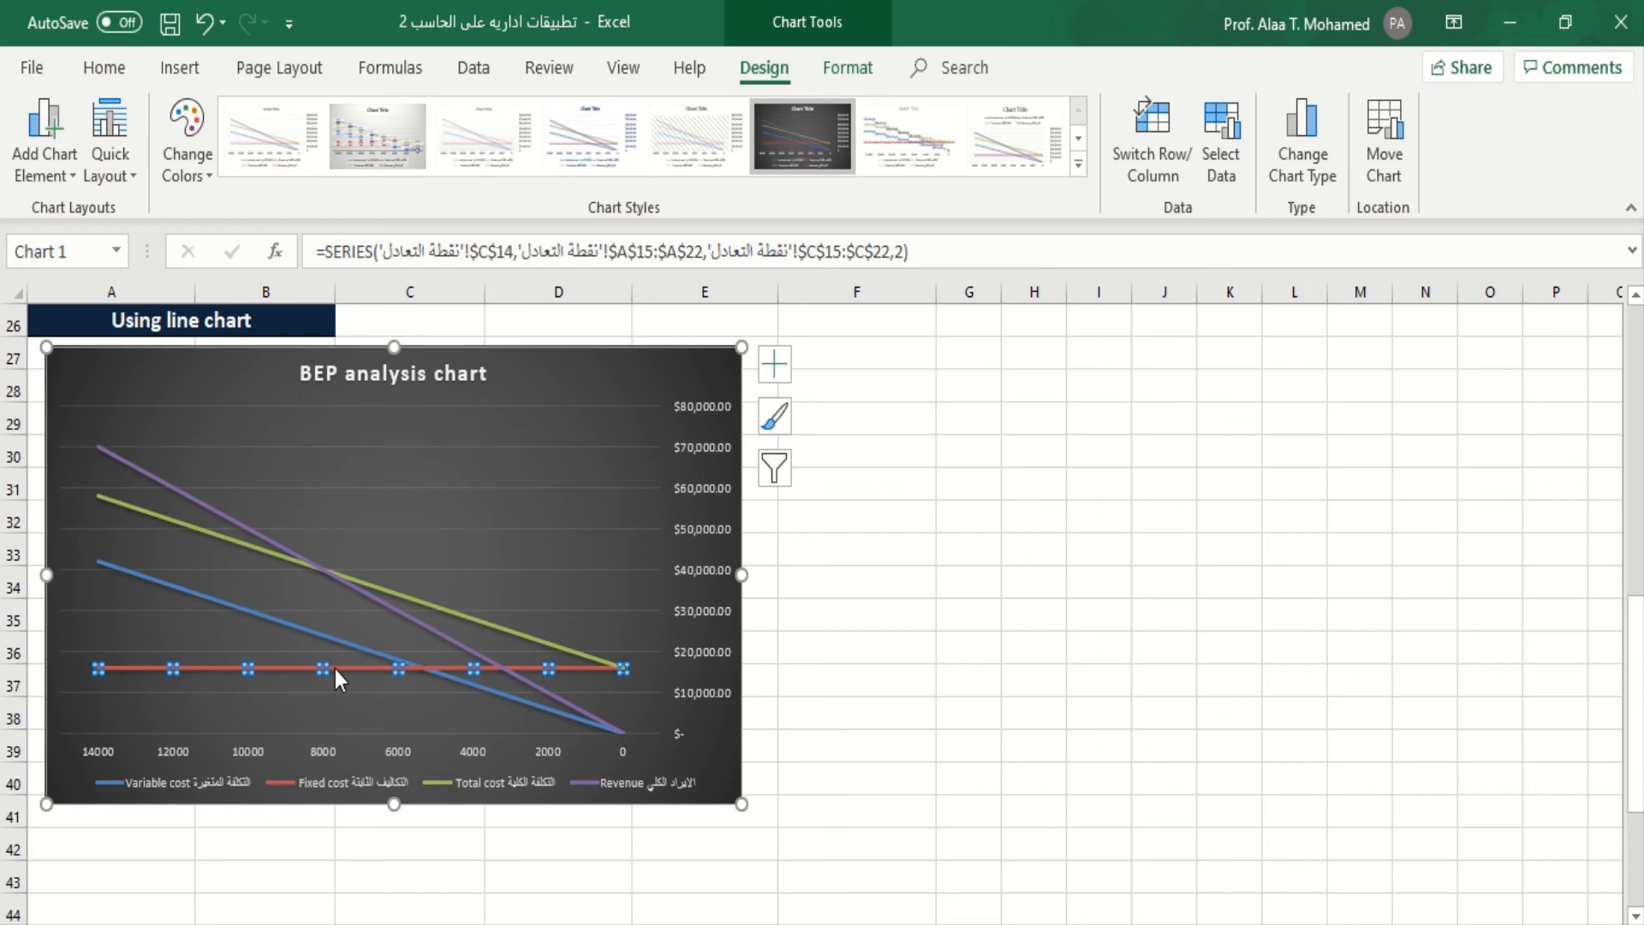
mouse_move(322, 668)
left_click(399, 754)
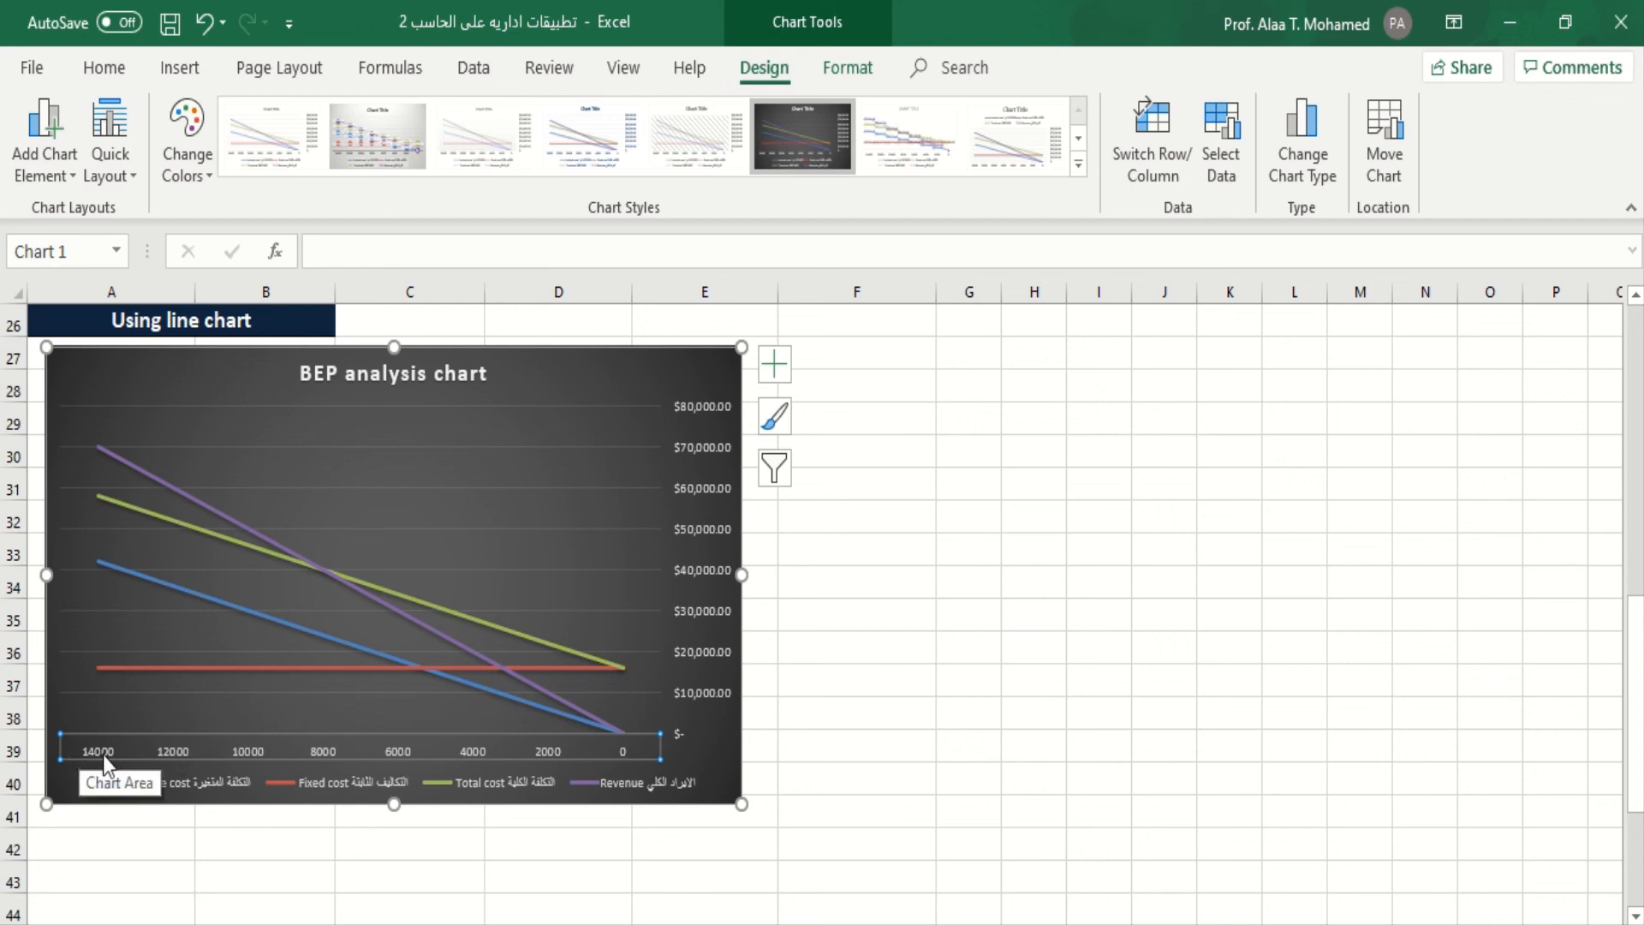
left_click(712, 600)
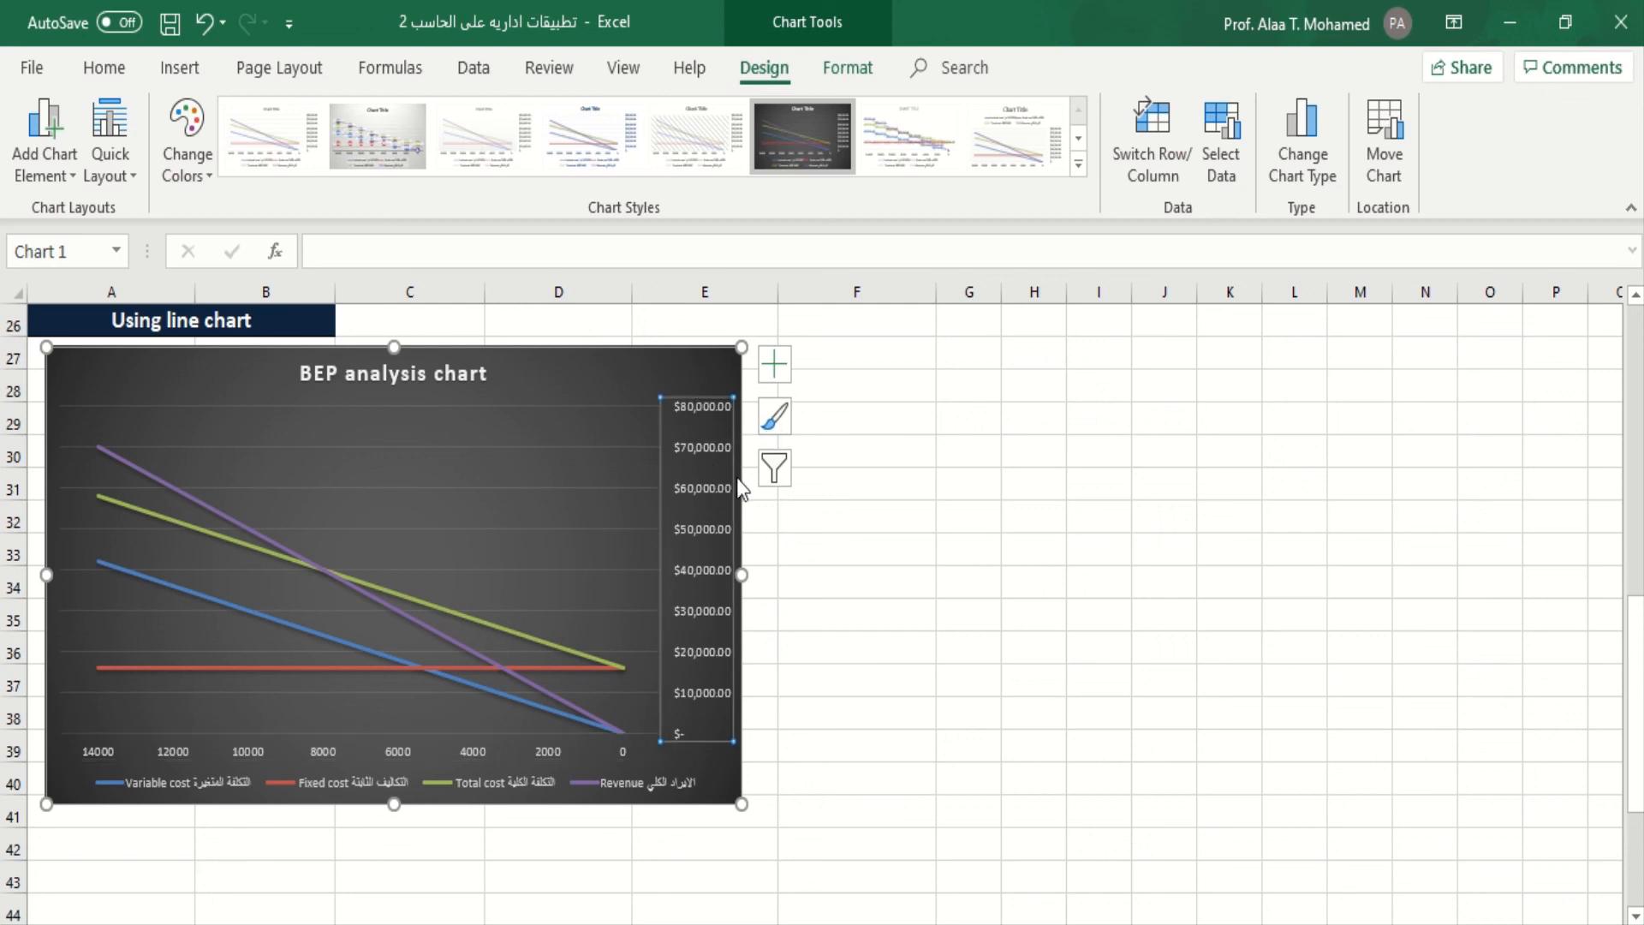
left_click(330, 669)
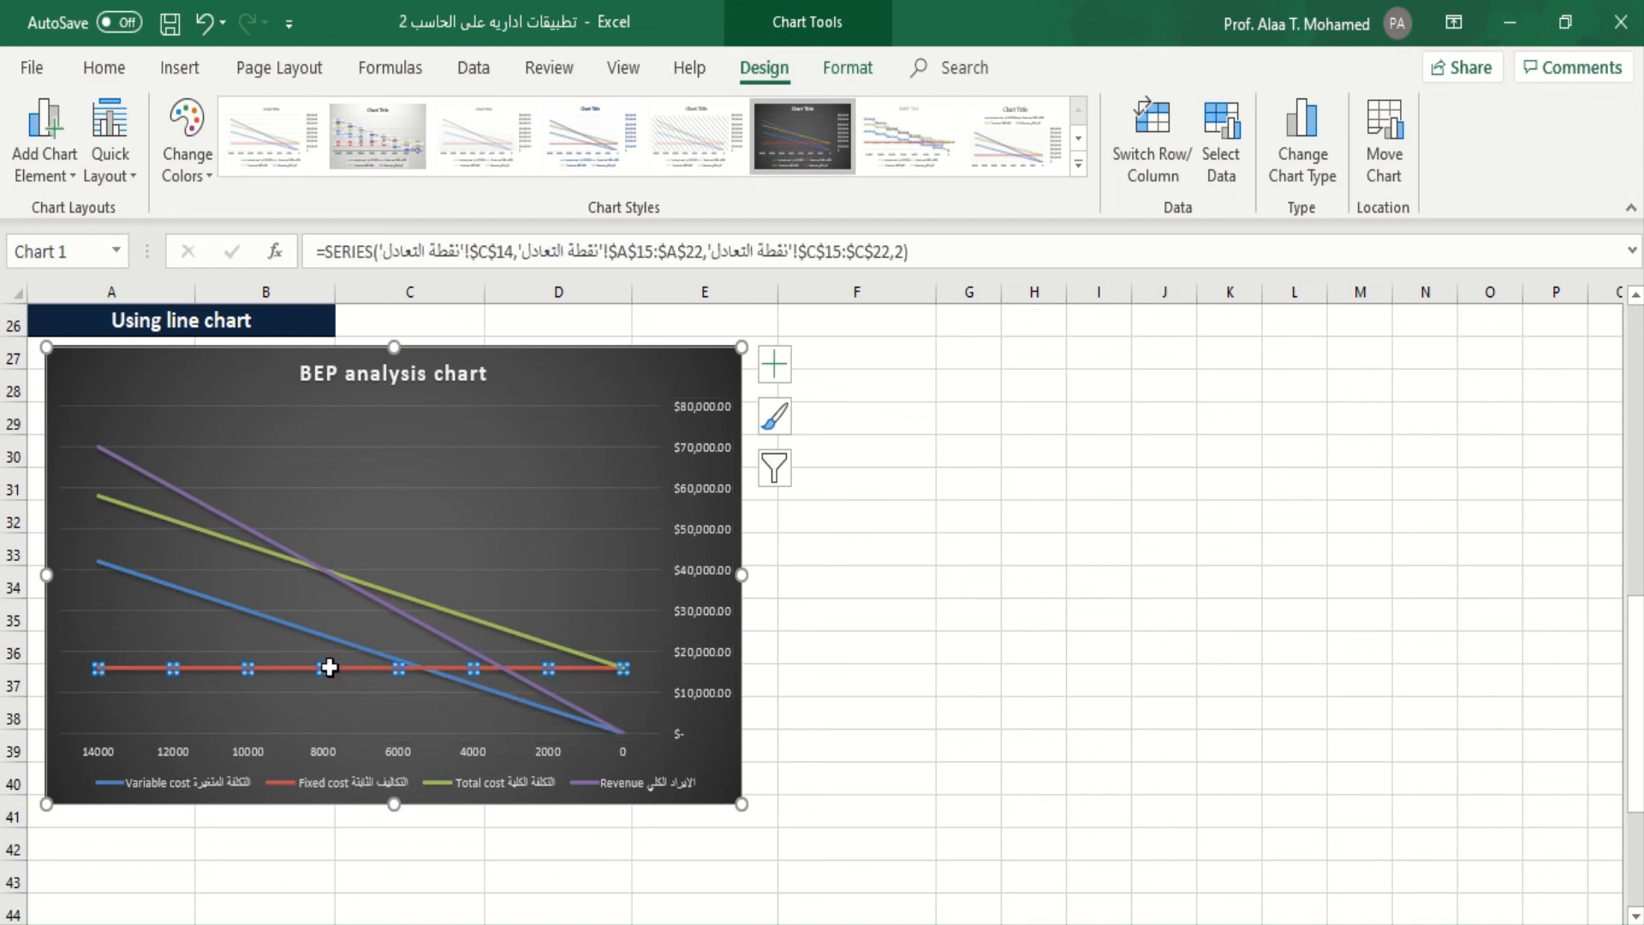
left_click(326, 636)
mouse_move(310, 630)
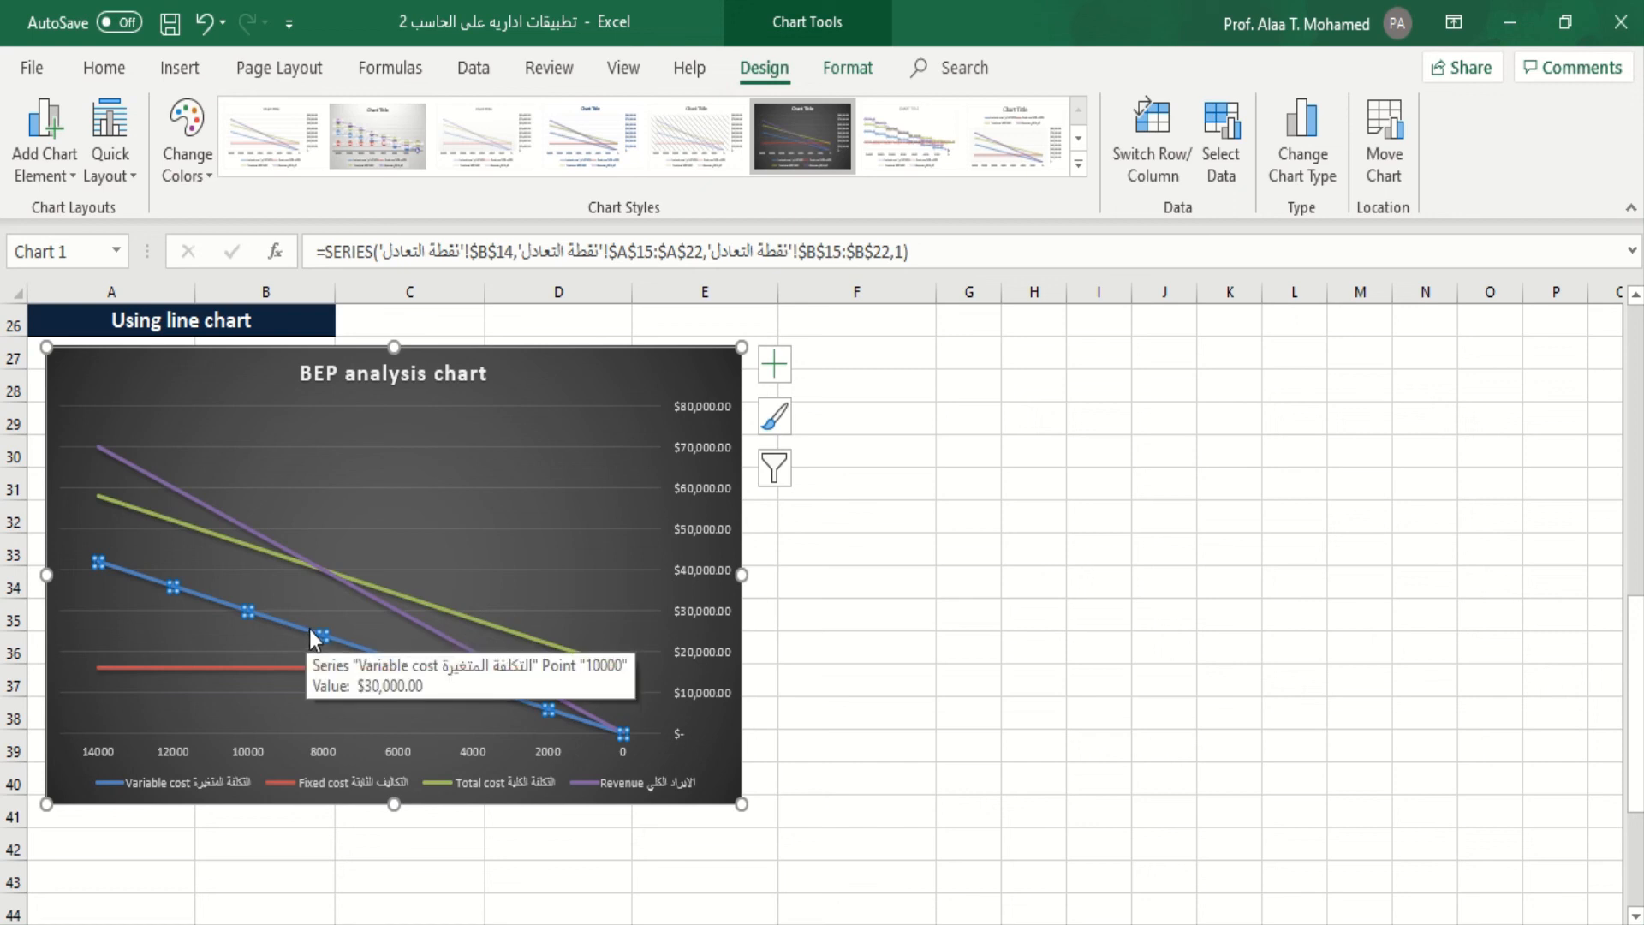
- Inspect the revenue and total cost lines and the point where they cross
left_click(383, 605)
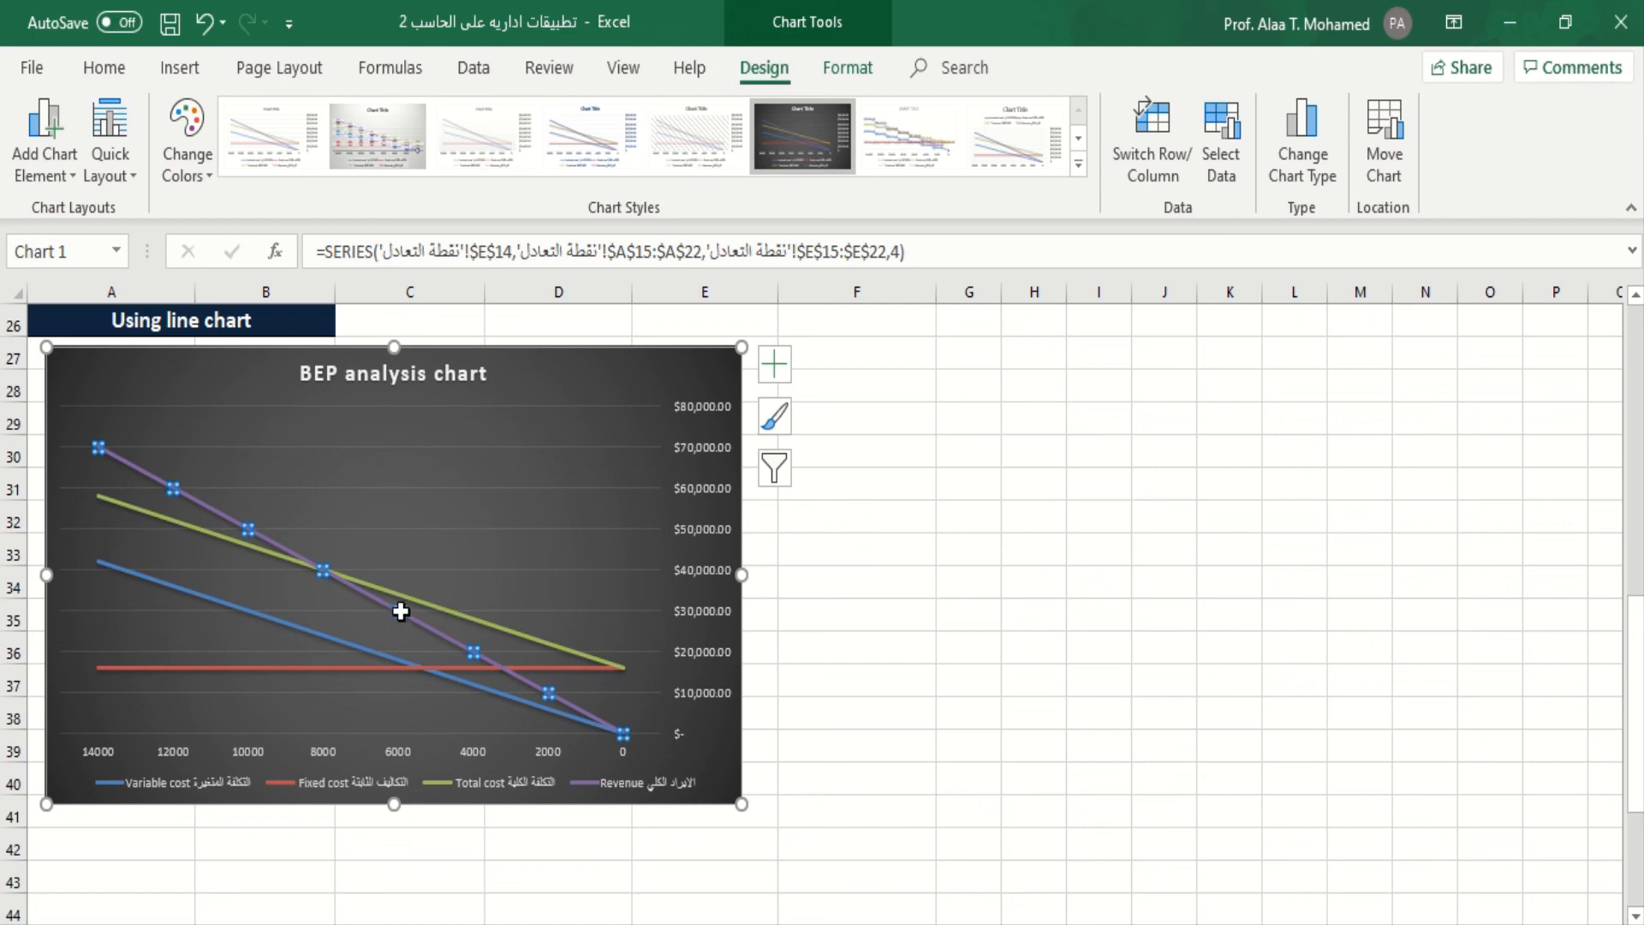
mouse_move(400, 611)
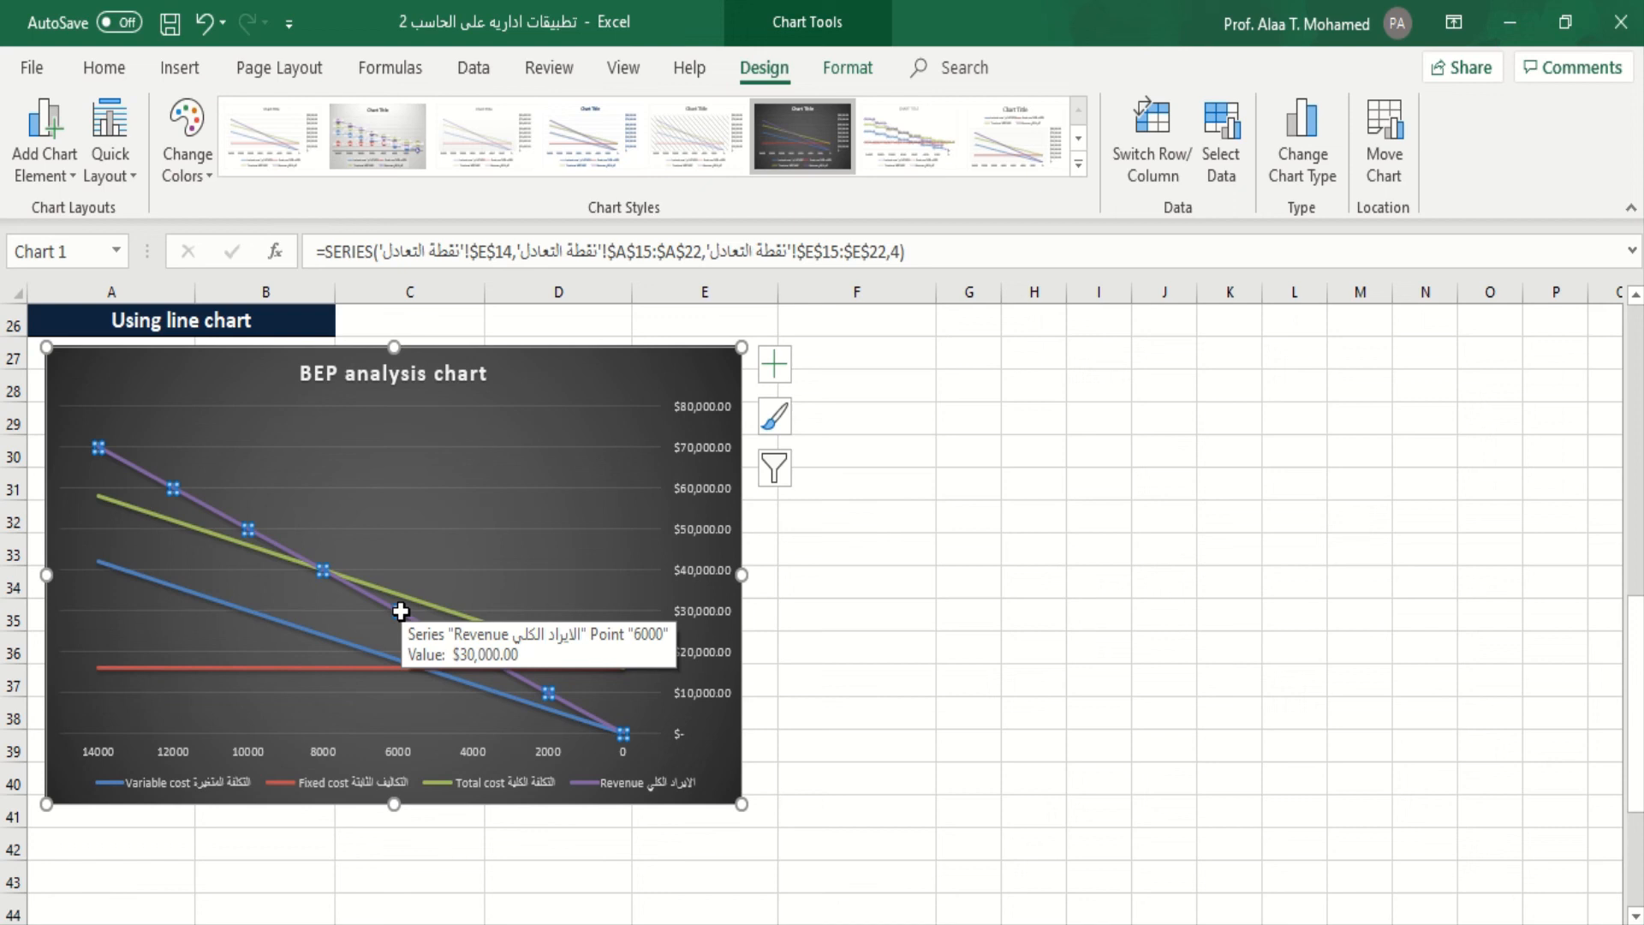
left_click(419, 600)
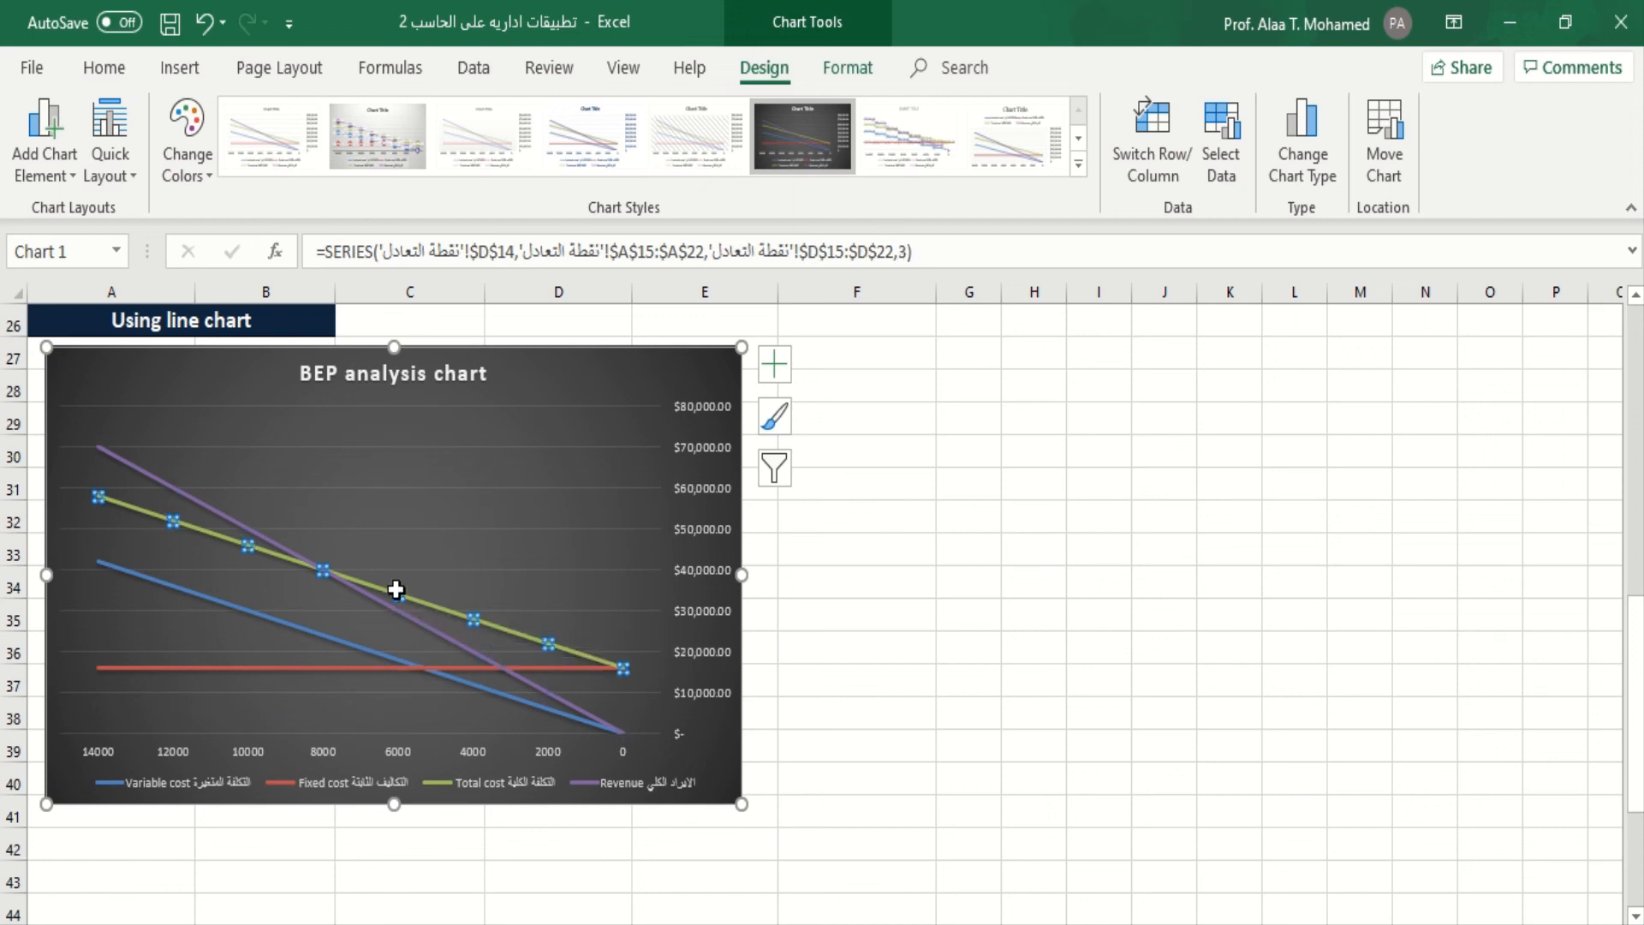
mouse_move(396, 589)
left_click(324, 569)
left_click(321, 569)
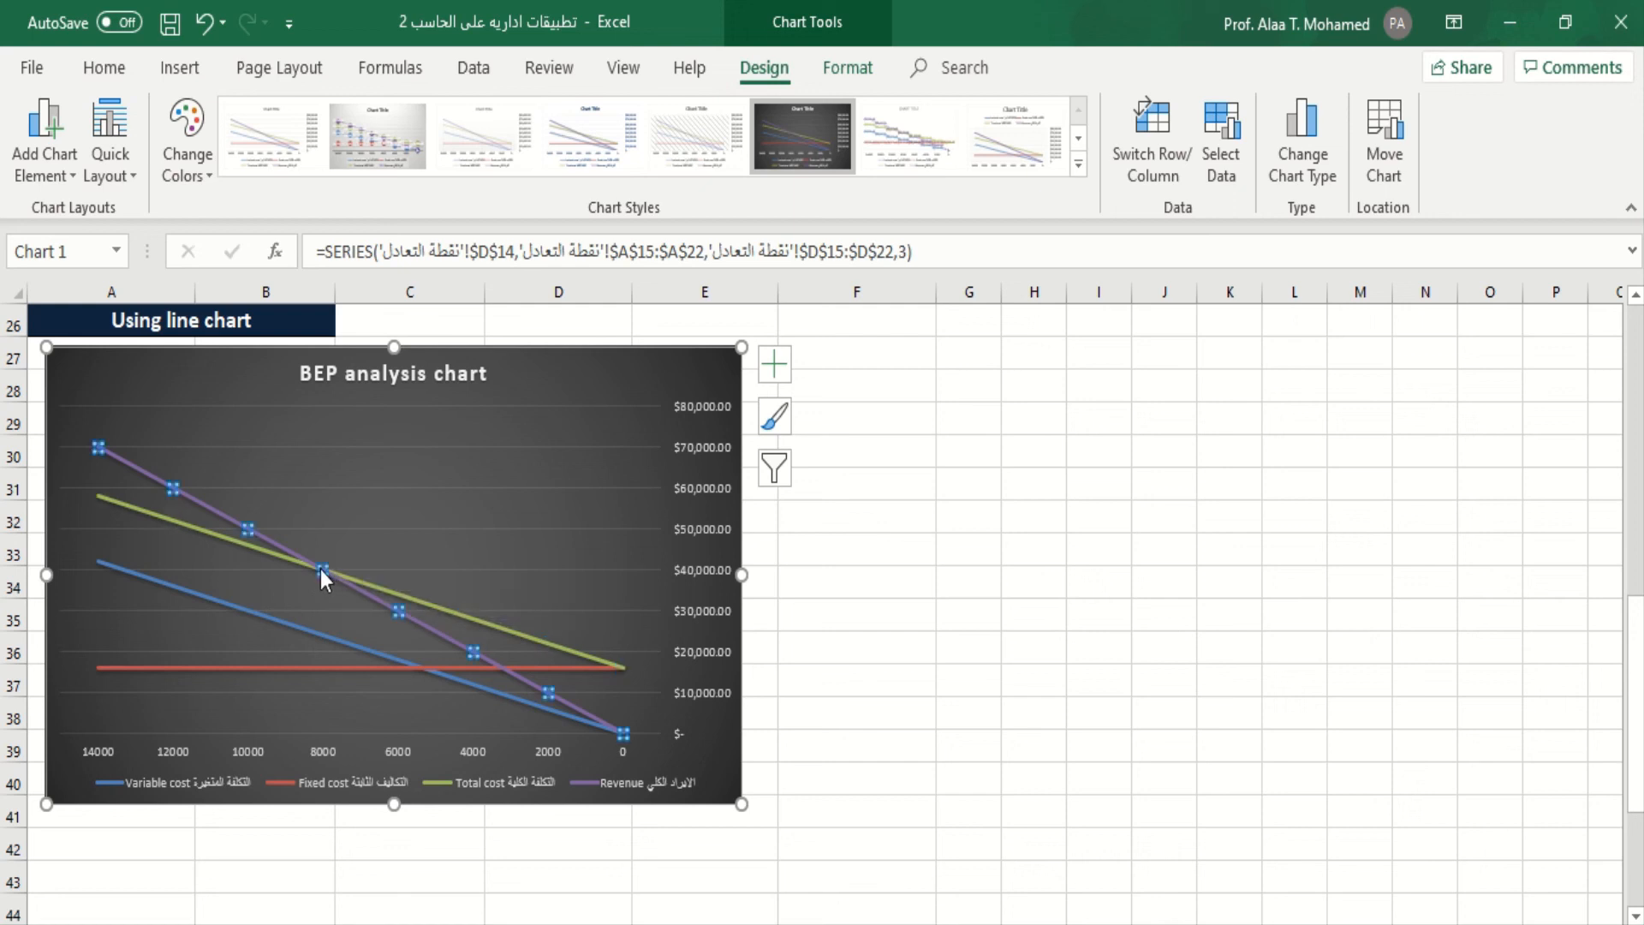
left_click(338, 530)
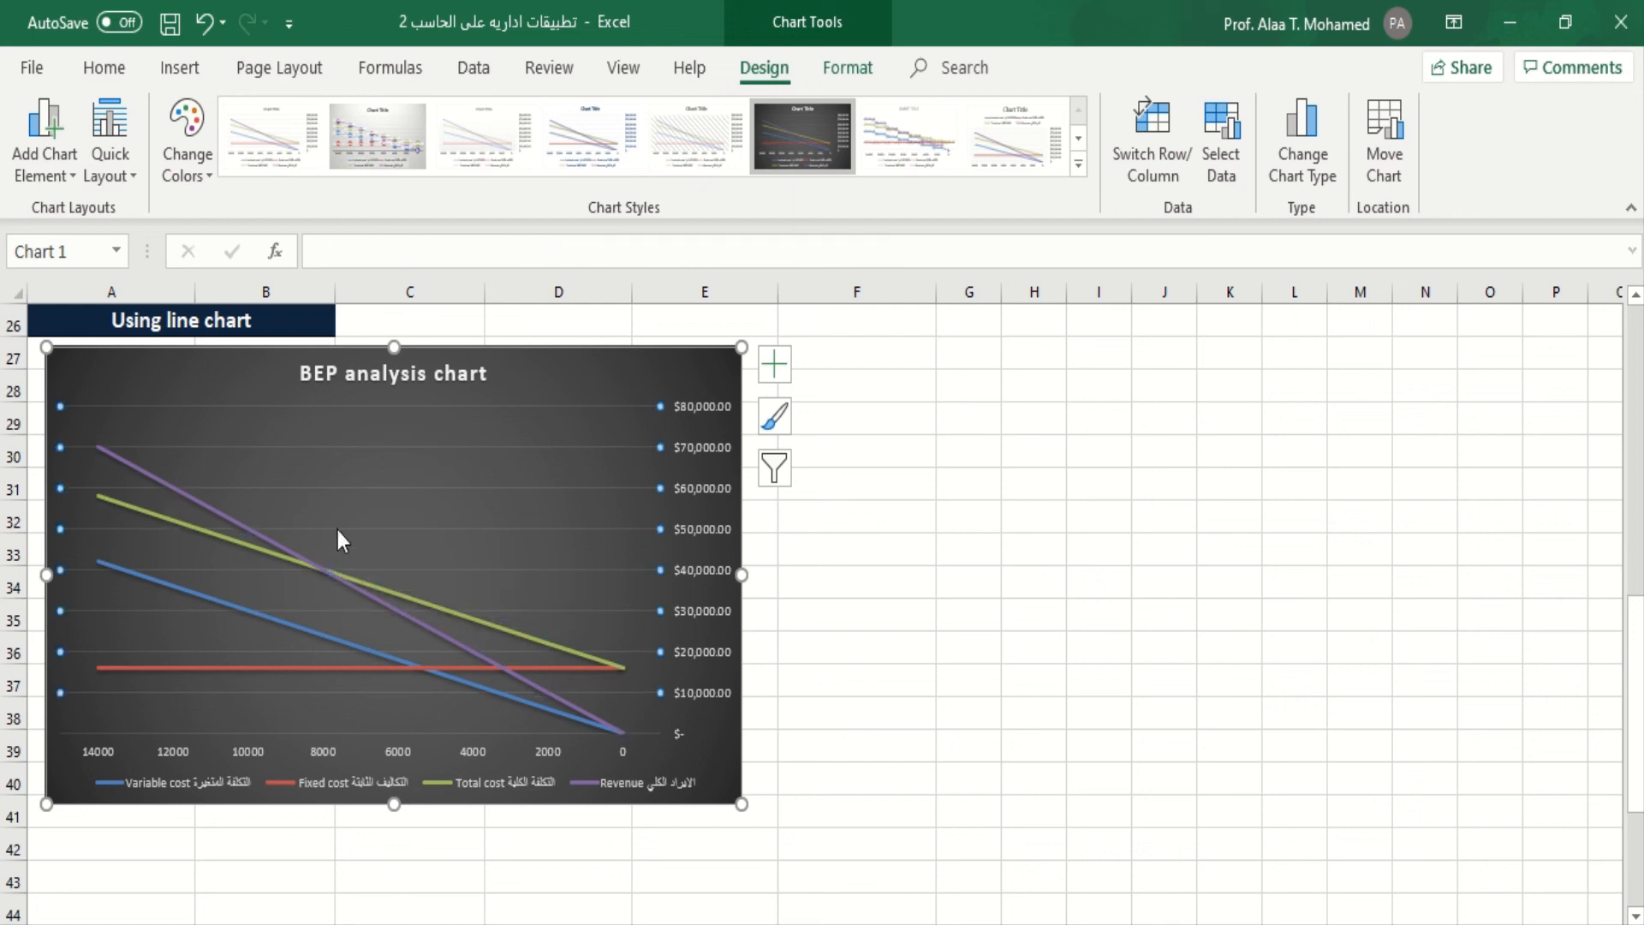
mouse_move(319, 568)
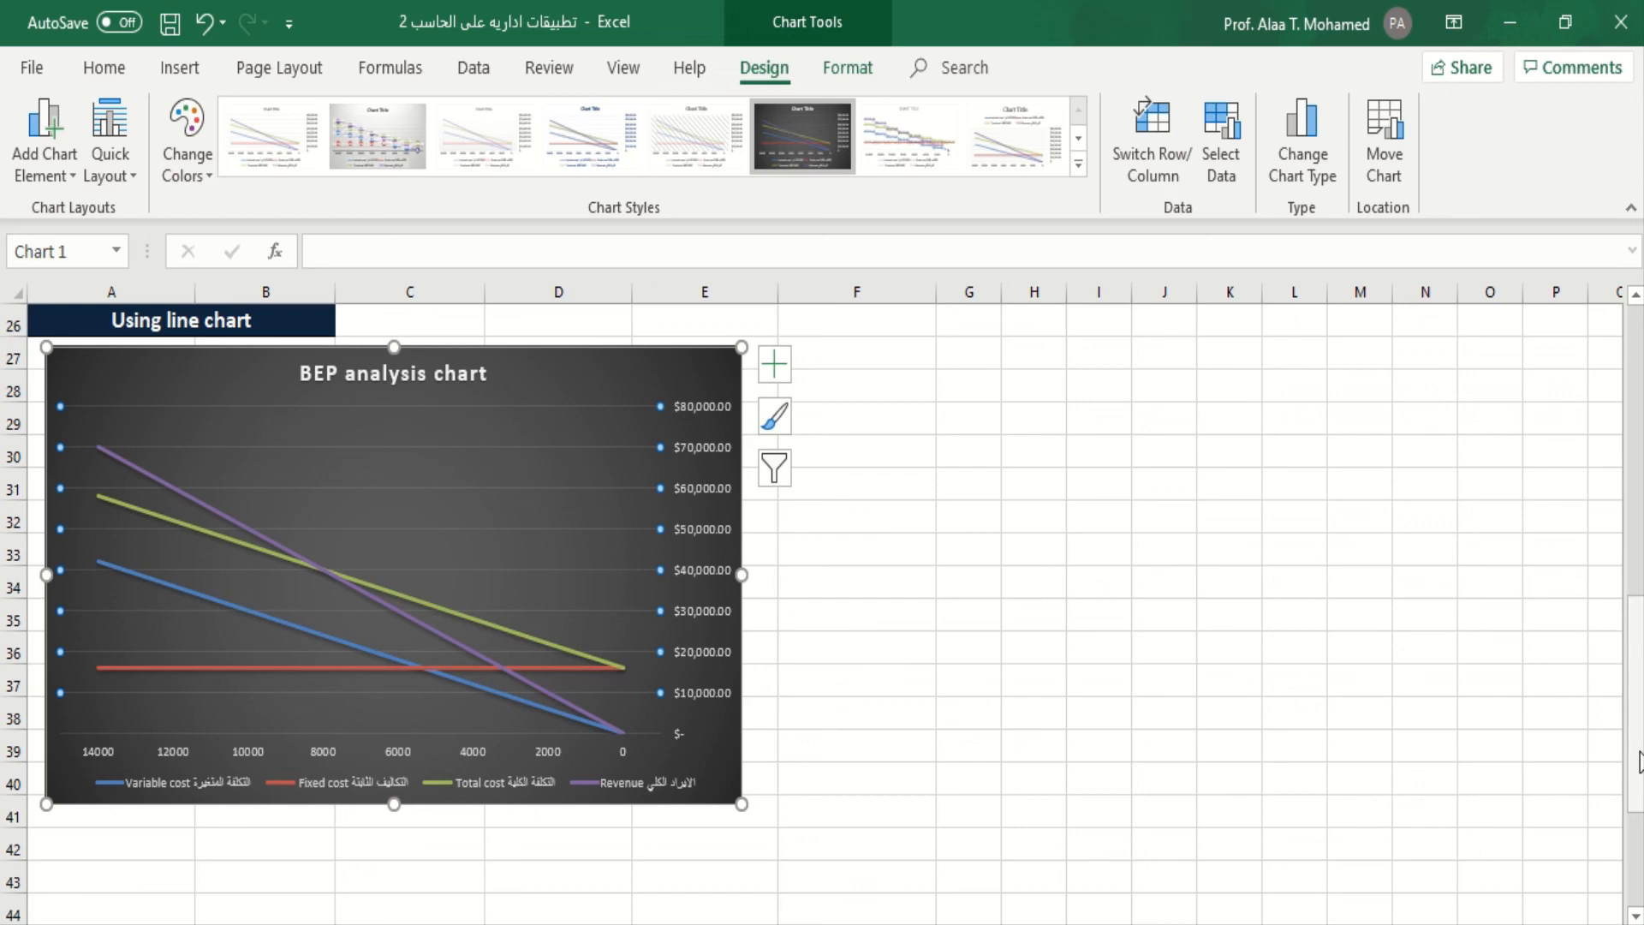
- Set the range A1:G41, covering the given data, the table, the formula and the chart, as the print area
left_click_drag(1636, 750, 1638, 450)
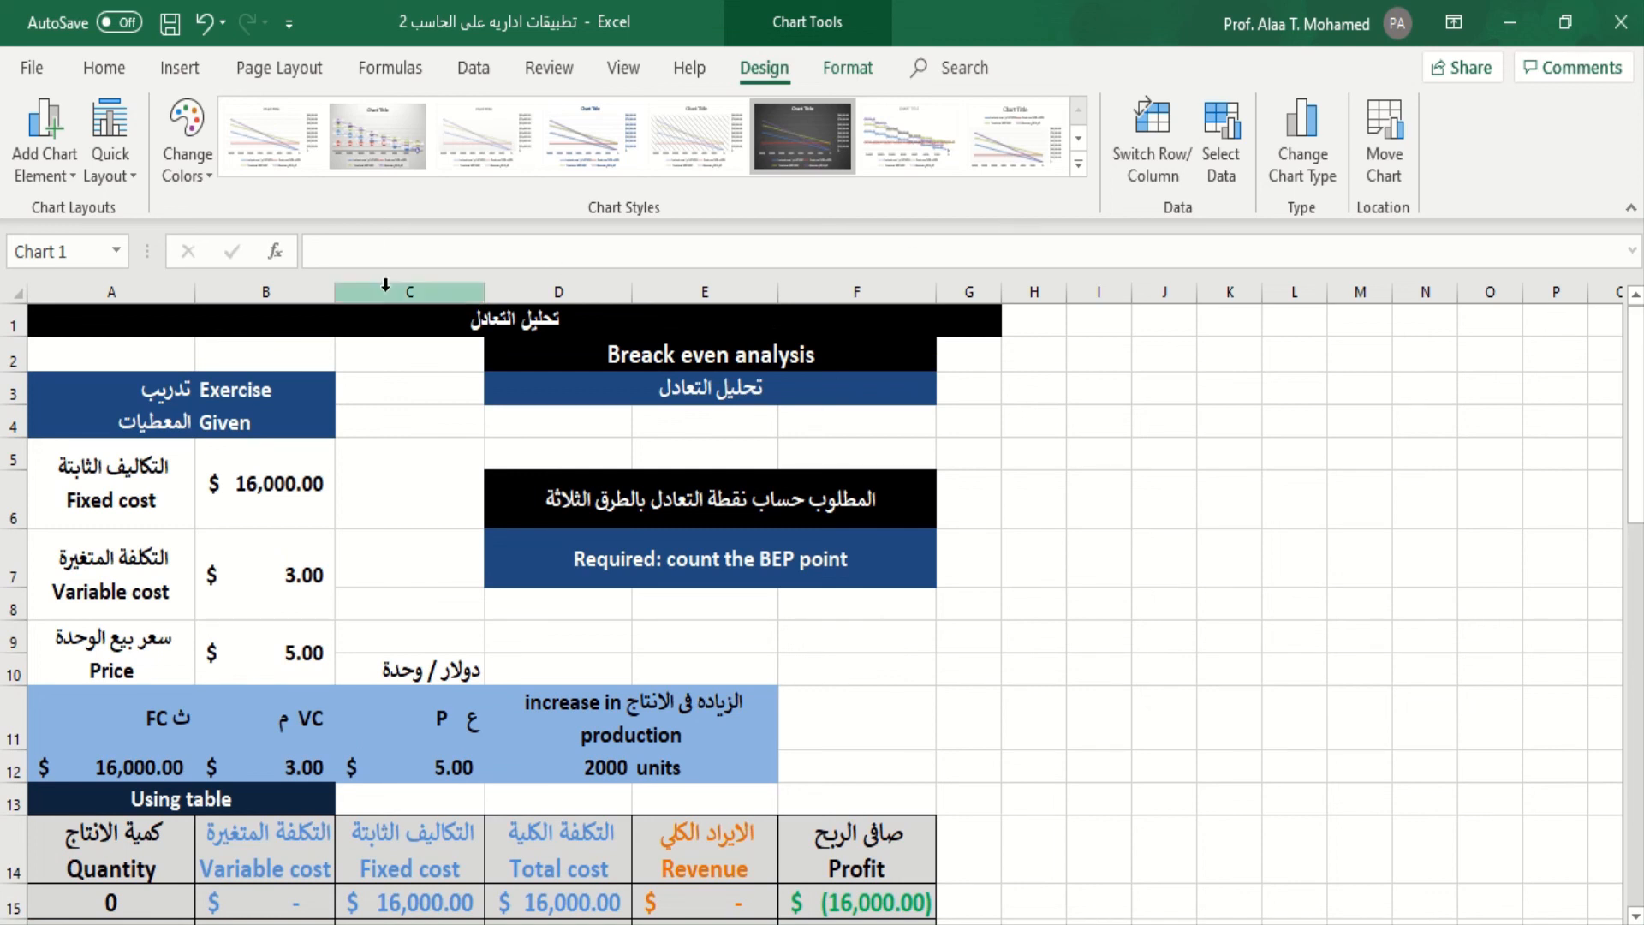
left_click(120, 66)
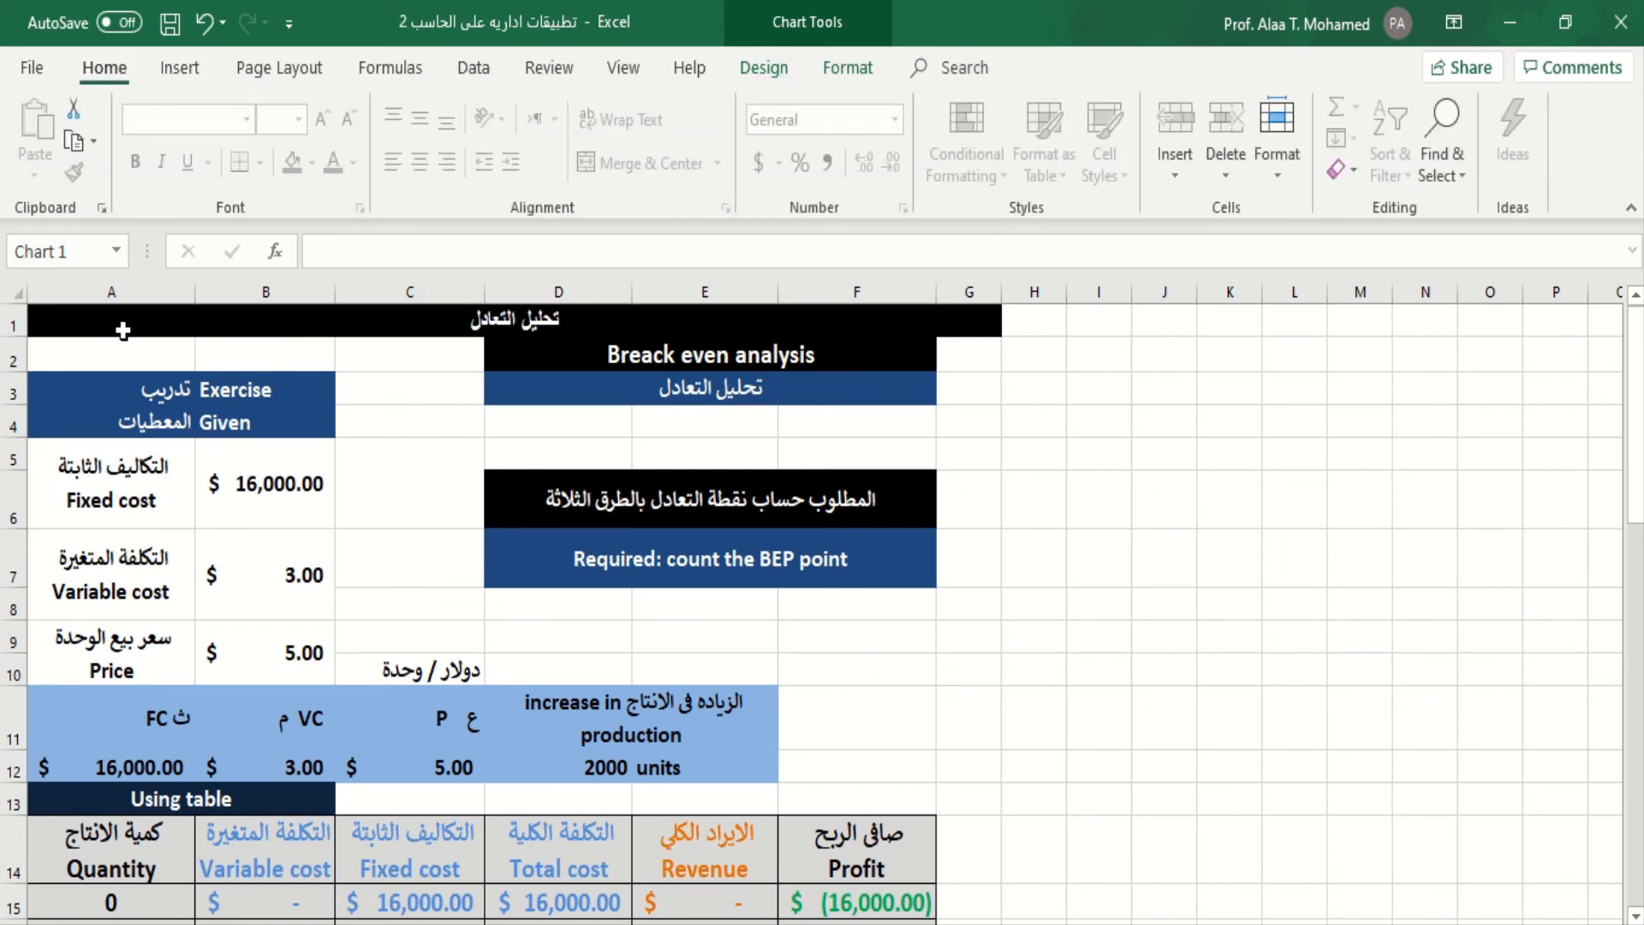
left_click_drag(81, 326, 678, 649)
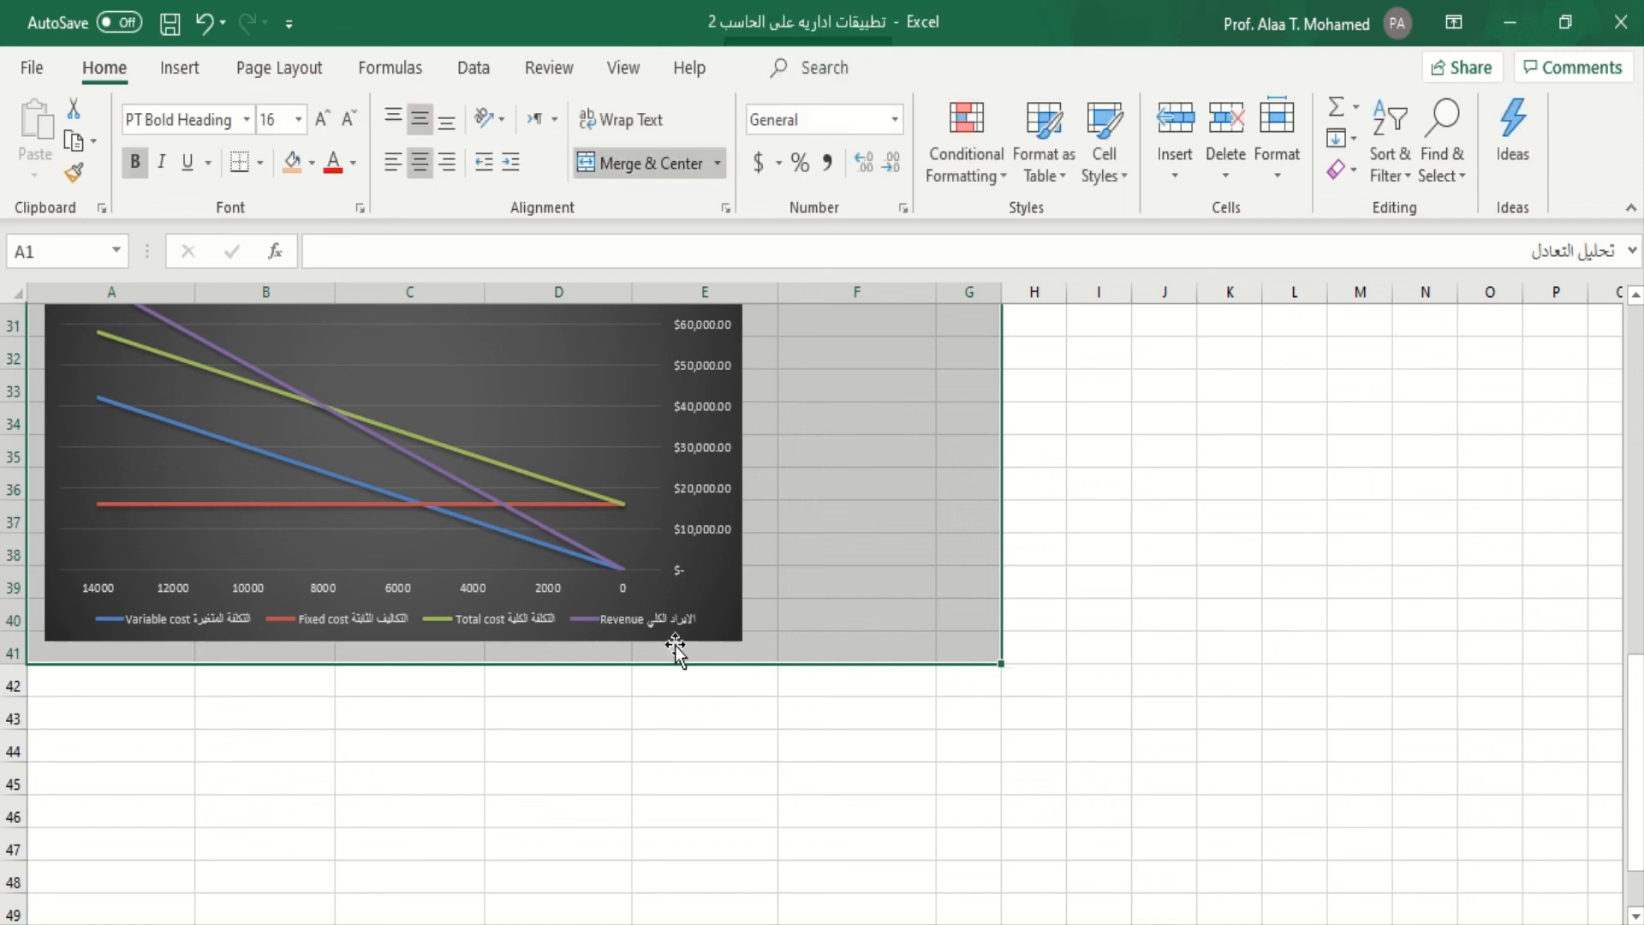
left_click(300, 68)
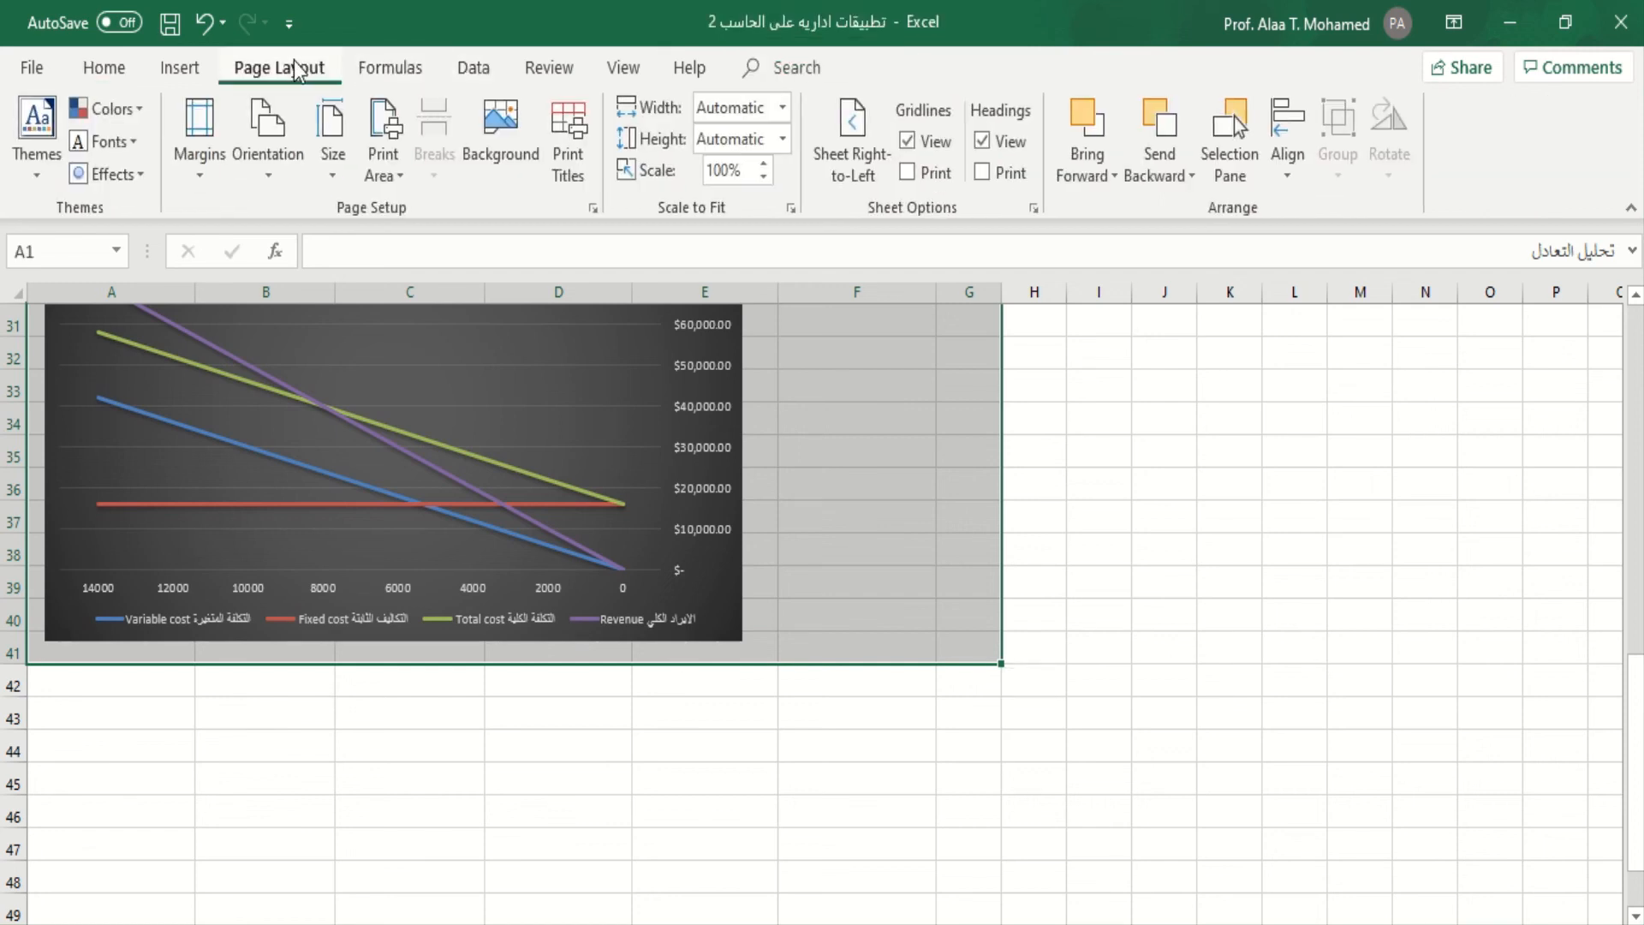
left_click(406, 161)
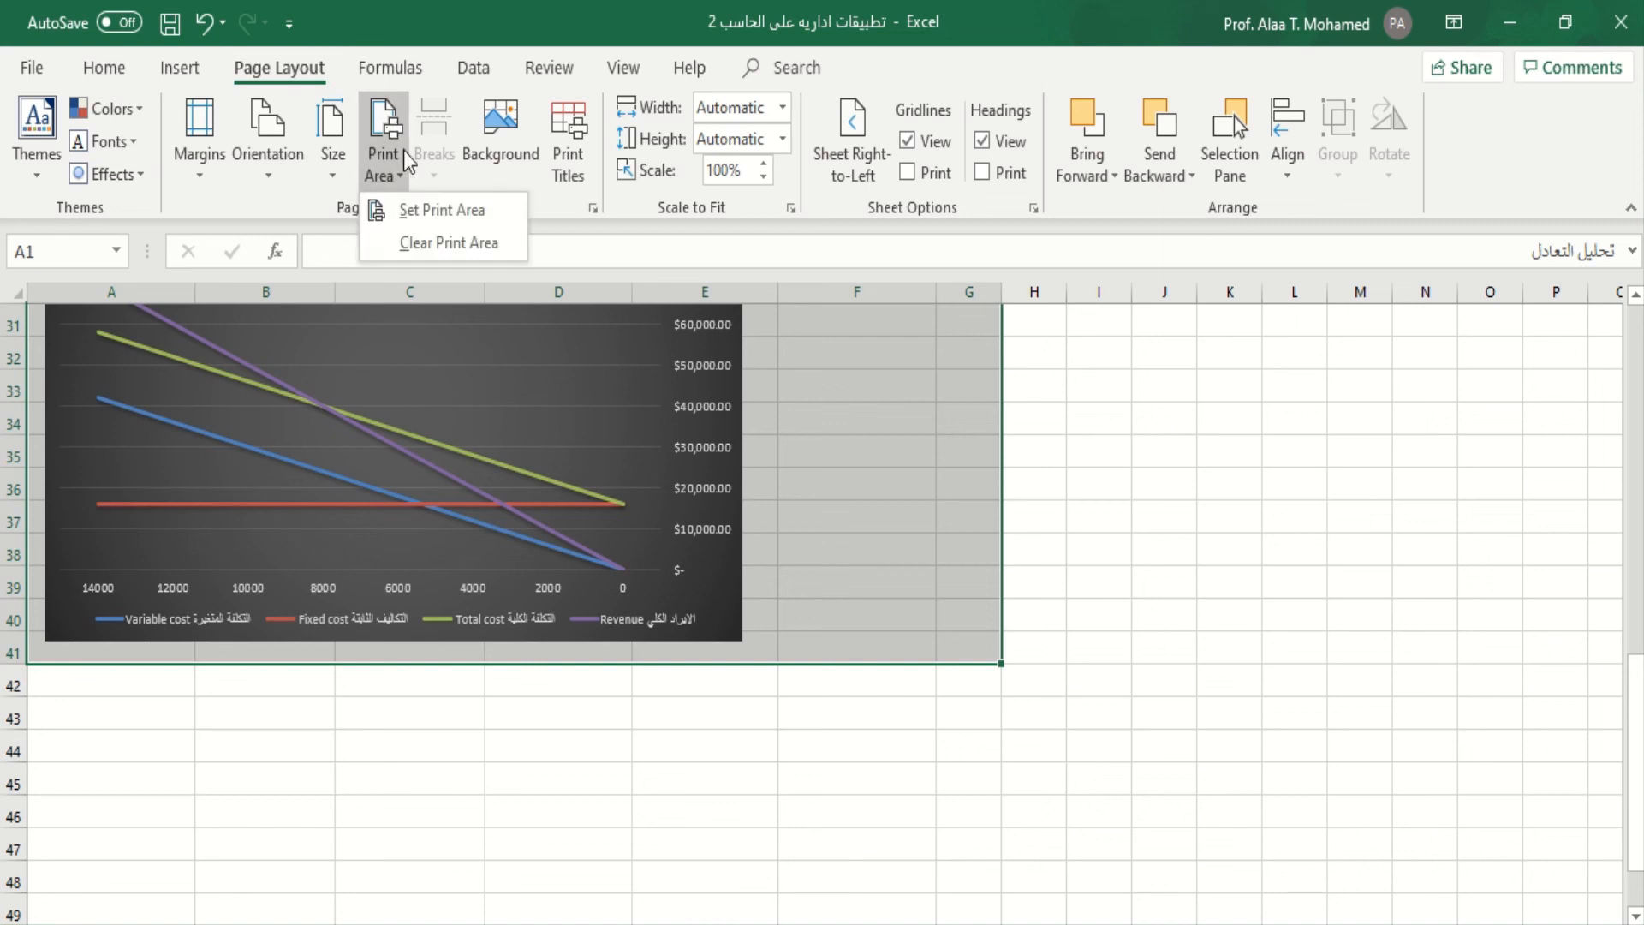
left_click(439, 211)
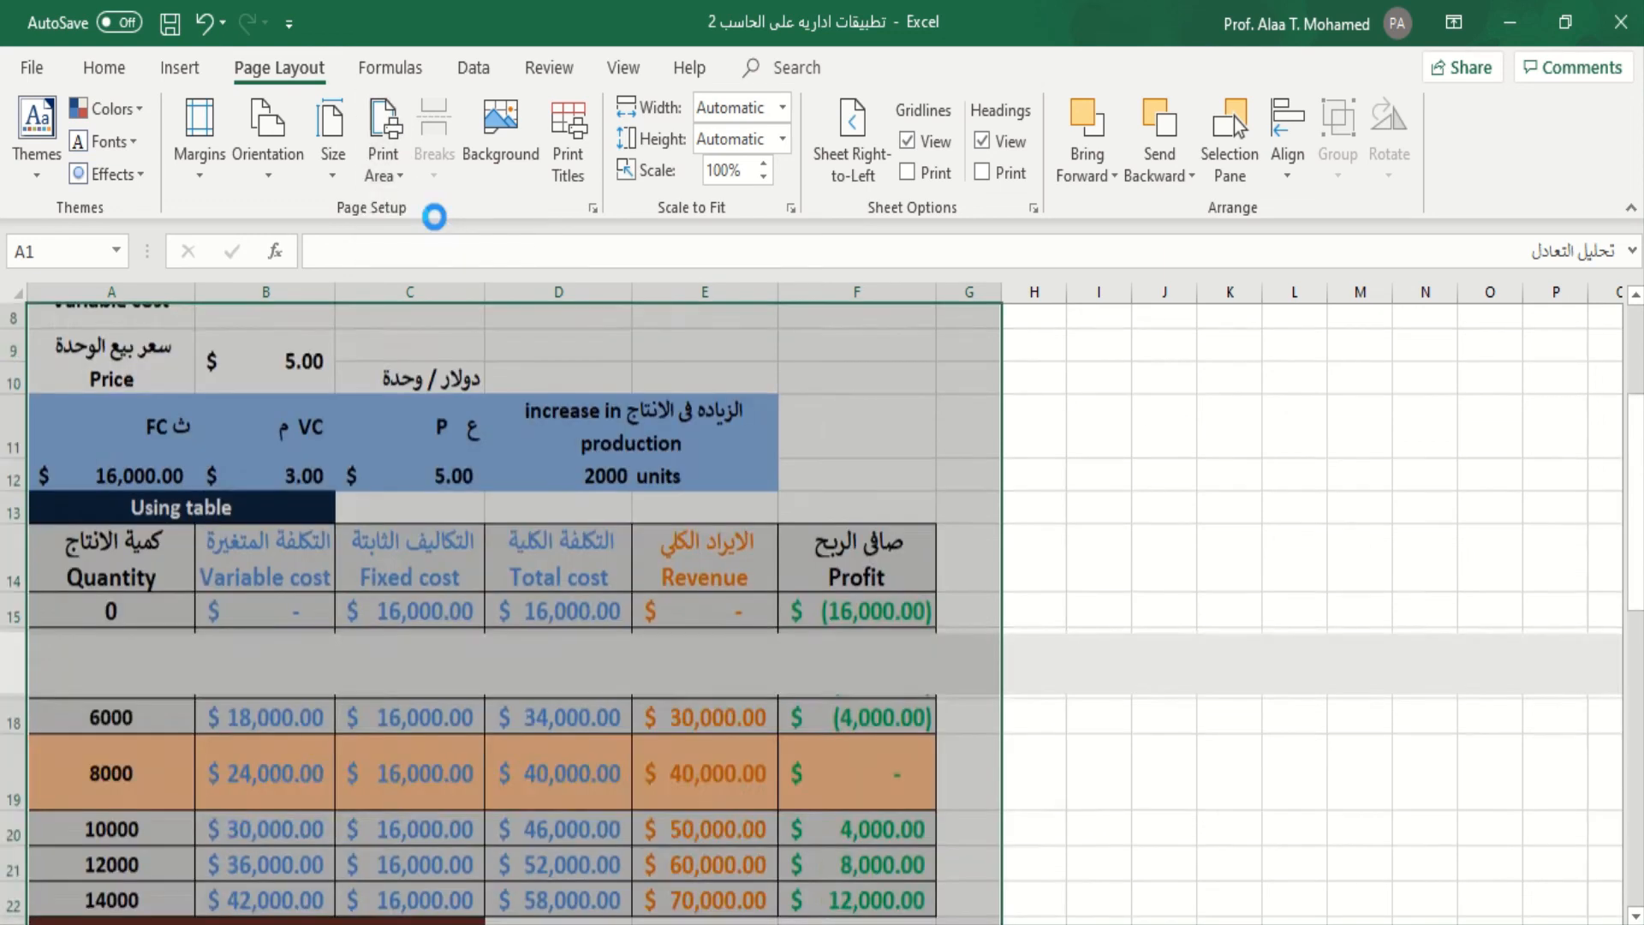